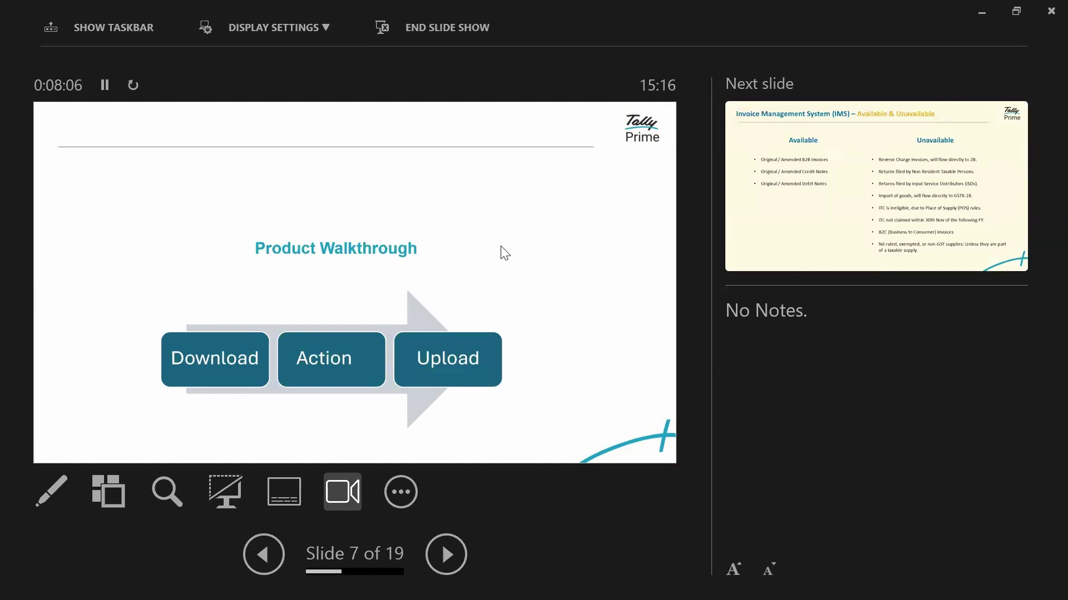
Leave the Product Walkthrough slide show and switch to TallyPrime's Gateway of Tally
{"action": "key", "text": "alt+Tab"}
{"action": "key", "text": "alt+Tab"}
{"action": "key", "text": "alt+Tab"}
{"action": "key", "text": "alt+Tab"}
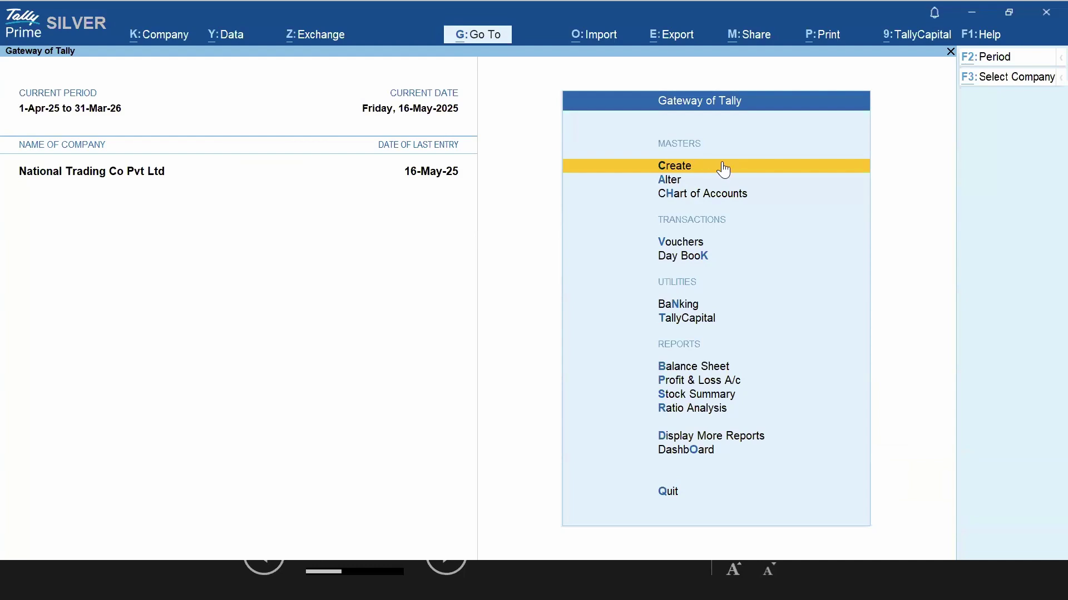
{"action": "key", "text": "v"}
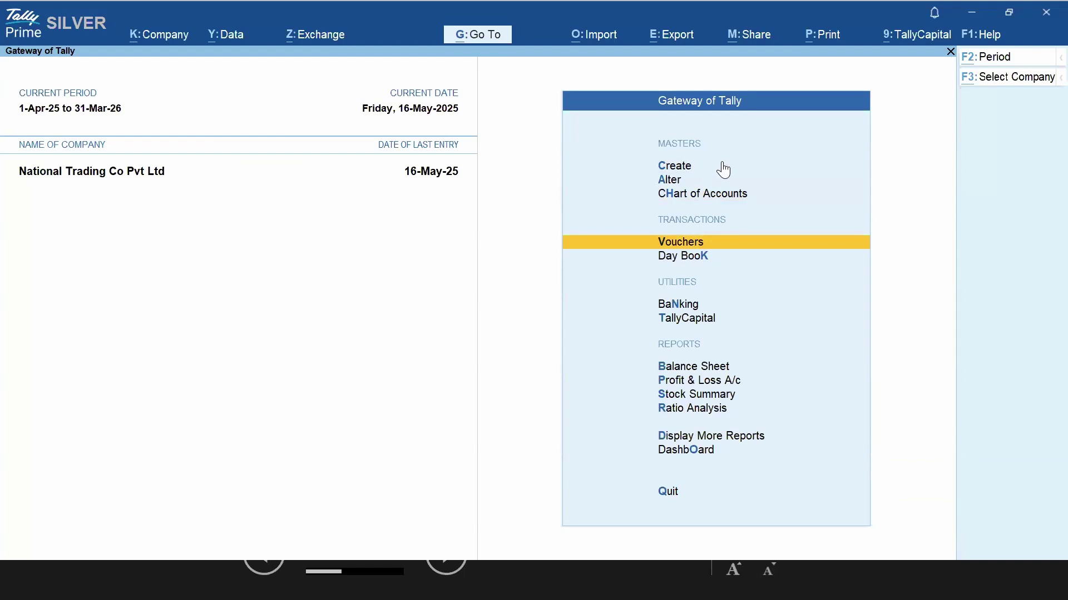
{"action": "key", "text": "alt+g"}
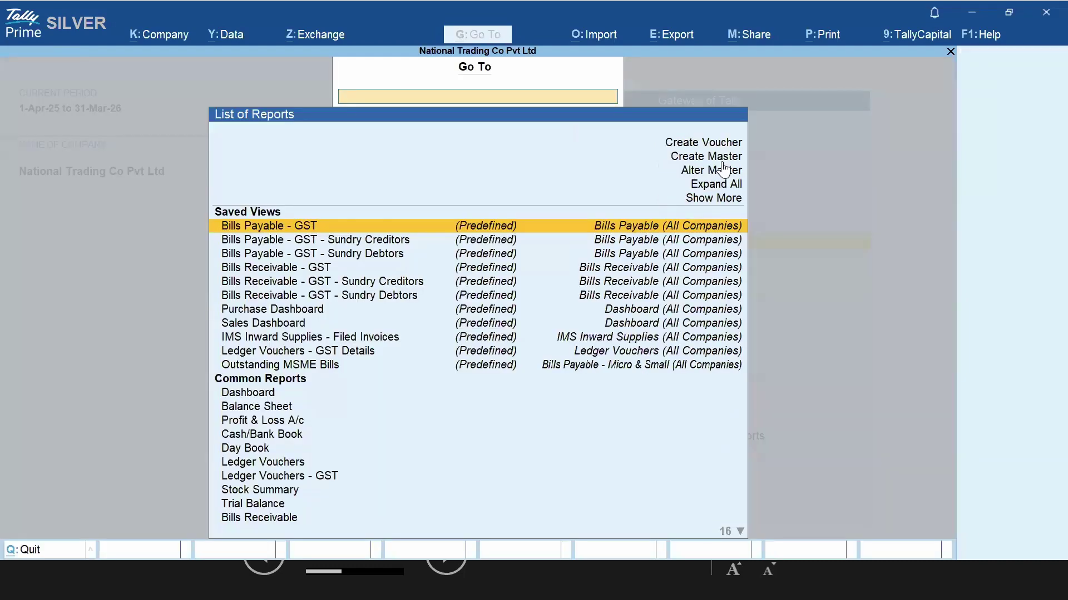
{"action": "type", "text": "IMS"}
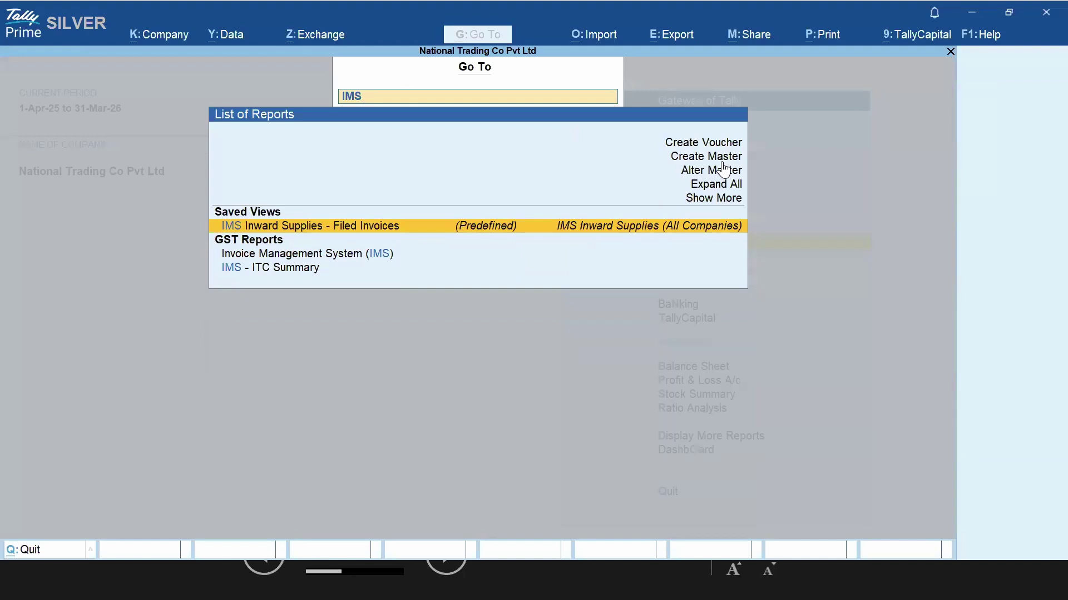
{"action": "key", "text": "Down"}
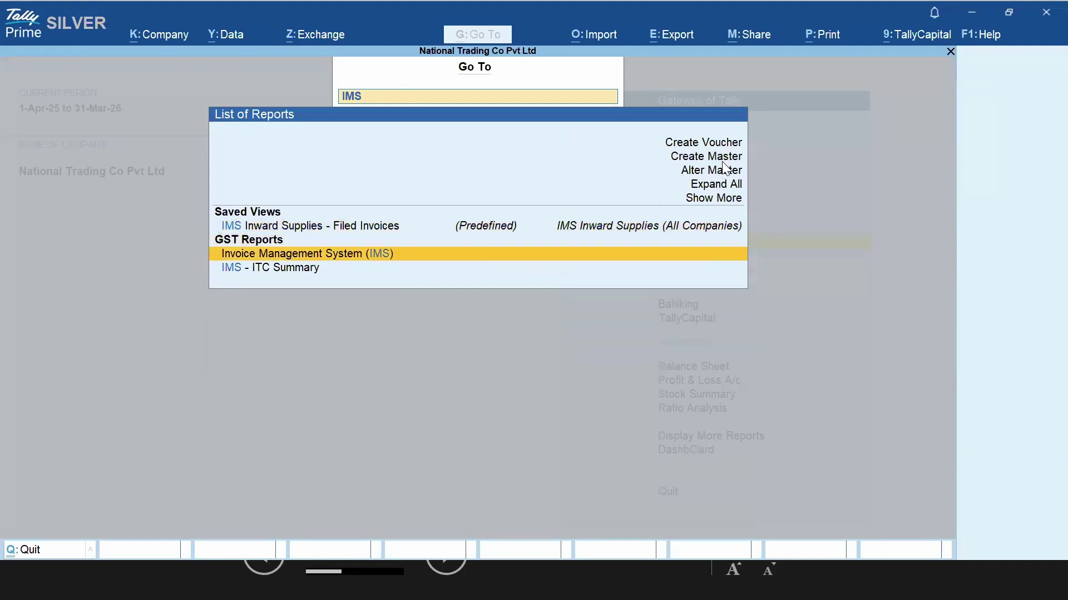
{"action": "key", "text": "Return"}
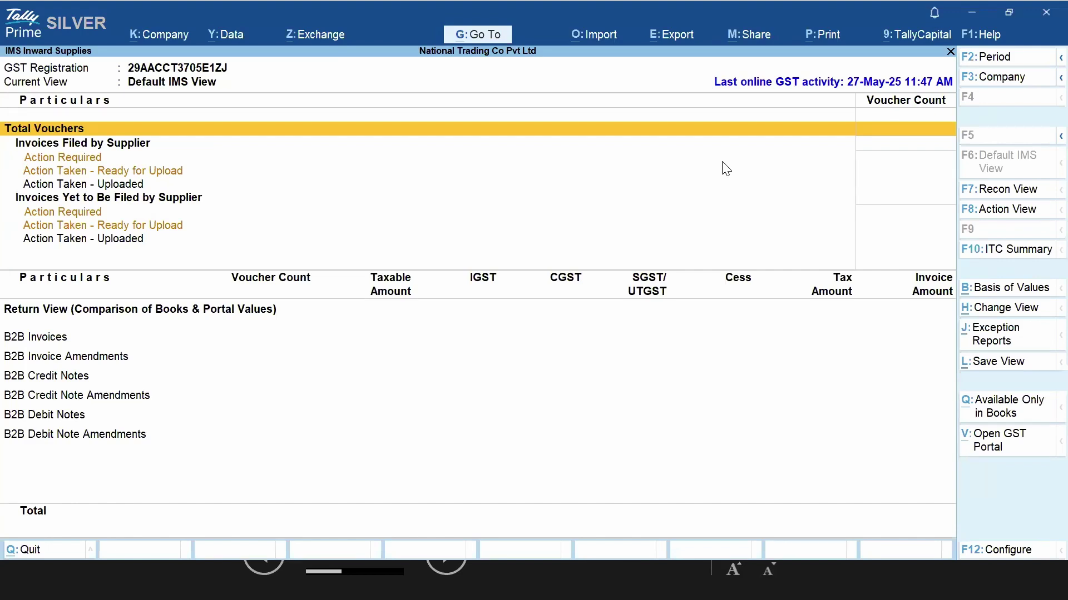
{"action": "key", "text": "Escape"}
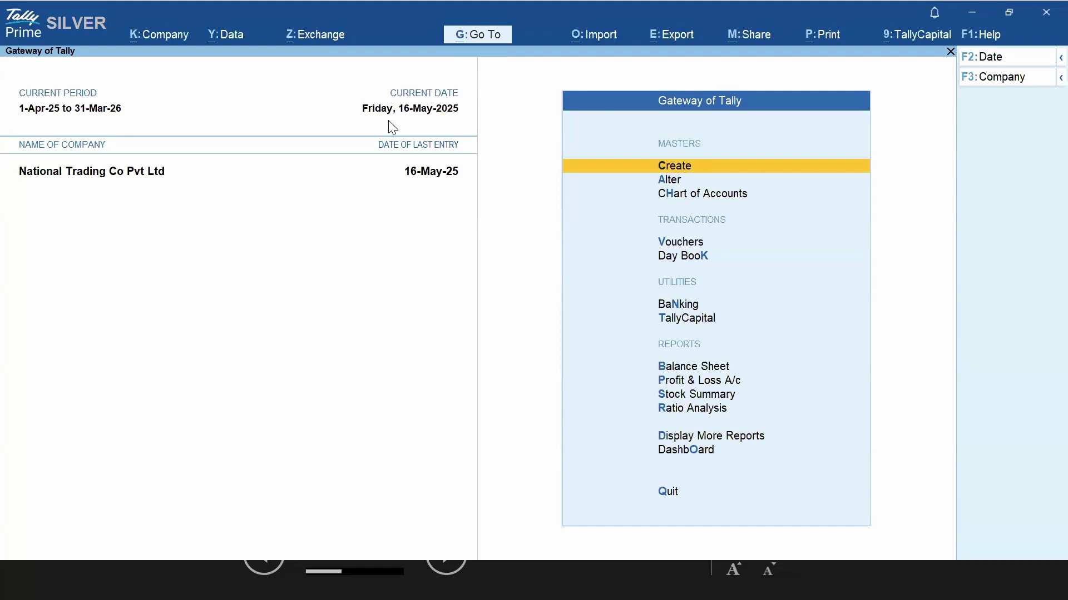
Open Download IMS Inward Invoices from Exchange > All GST Options for Karnataka Registration
{"action": "left_click", "coordinate": [317, 40]}
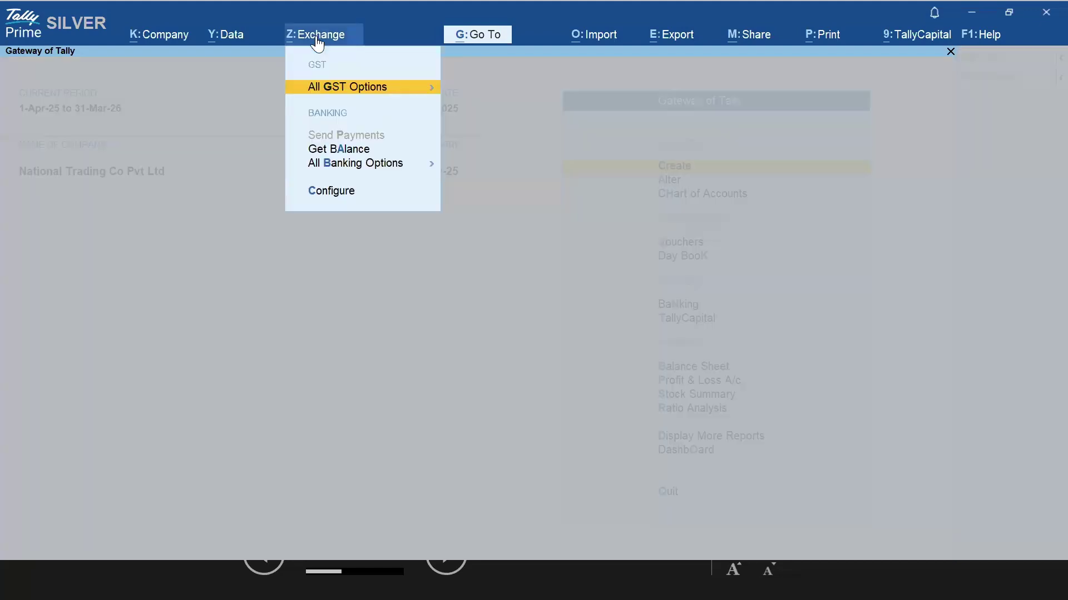
{"action": "left_click", "coordinate": [391, 88]}
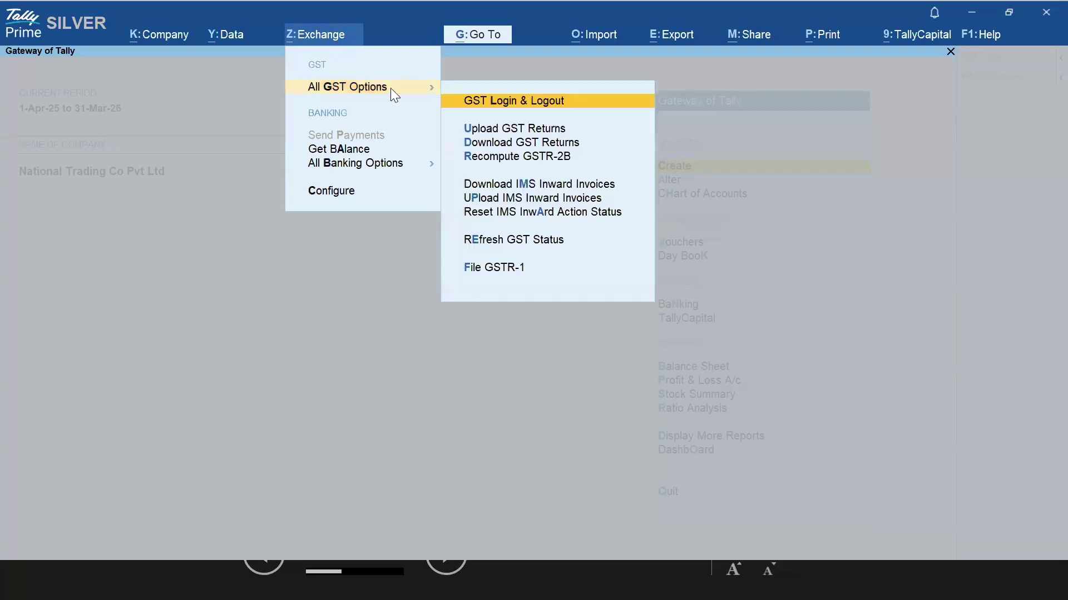
{"action": "key", "text": "Down"}
{"action": "key", "text": "Down"}
{"action": "key", "text": "Down"}
{"action": "key", "text": "Down"}
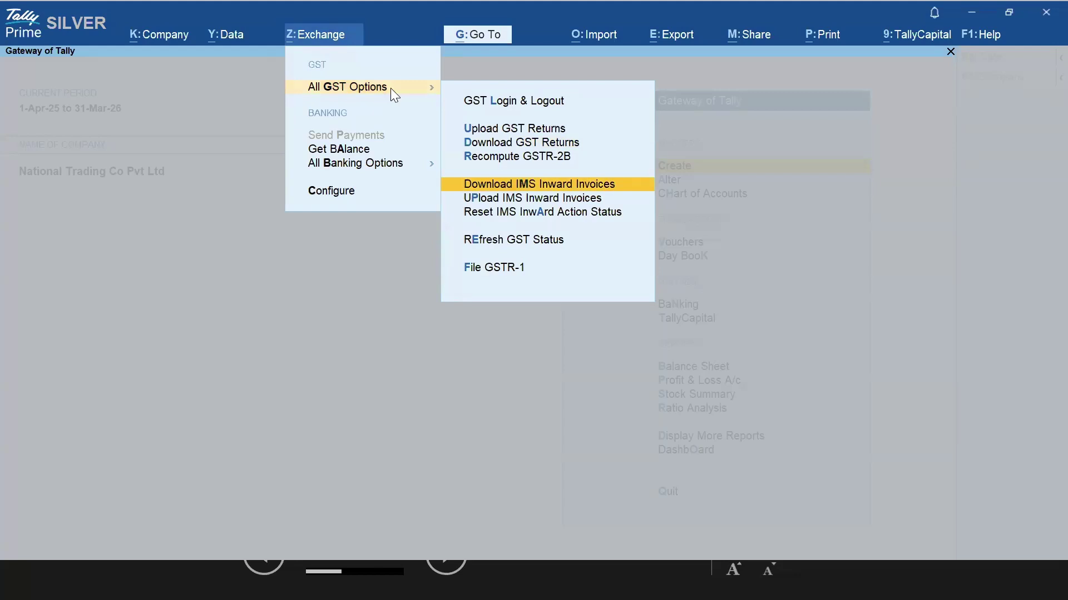
{"action": "key", "text": "Down"}
{"action": "key", "text": "Up"}
{"action": "key", "text": "Return"}
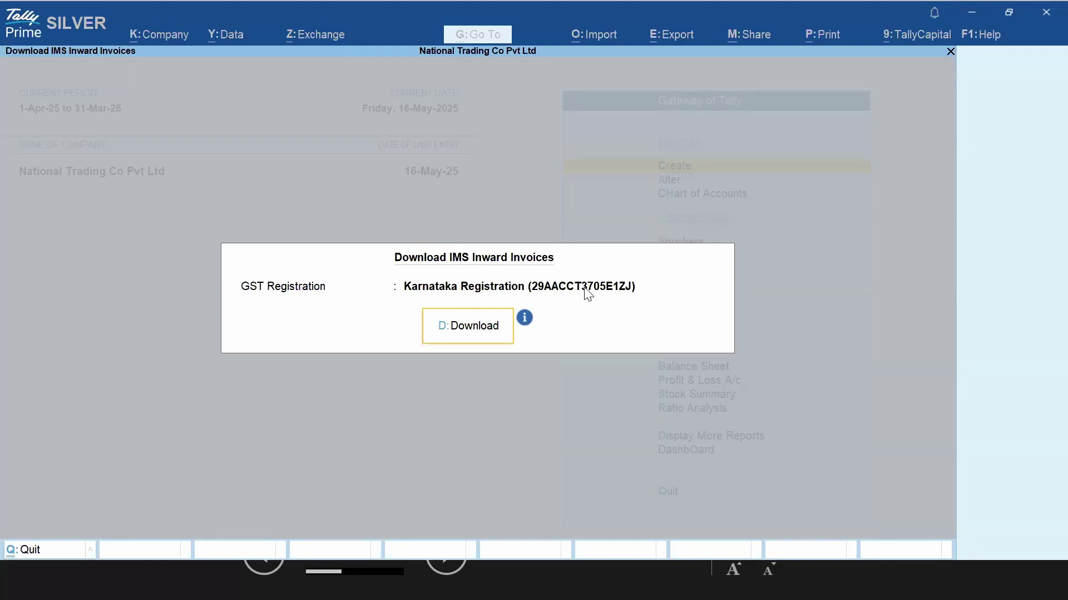
Download the Karnataka Registration IMS inward invoices, logging in to GST with the received OTP
{"action": "left_click", "coordinate": [466, 333]}
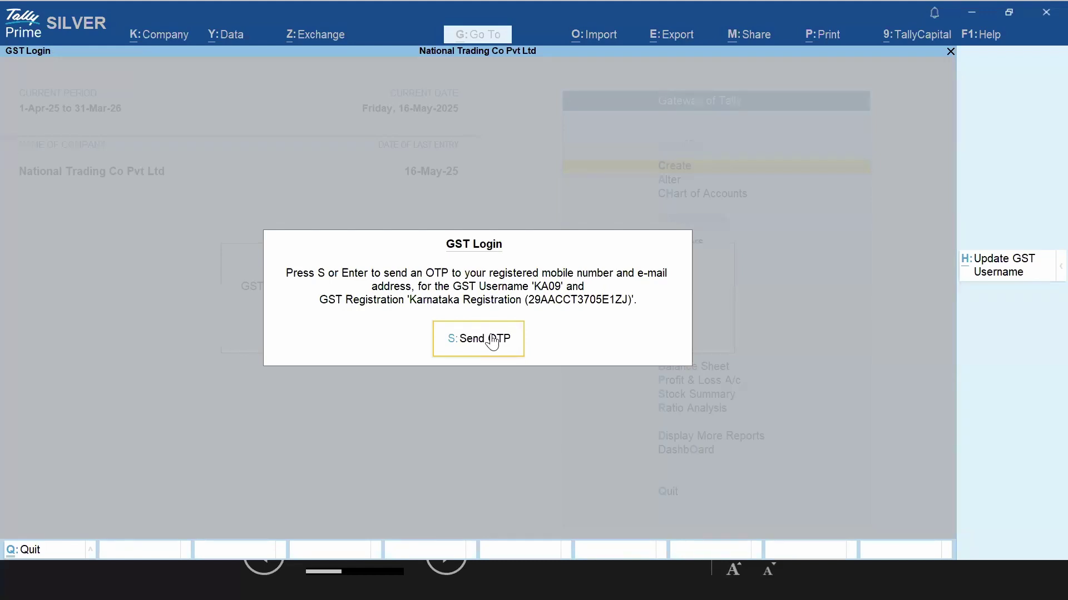
{"action": "left_click", "coordinate": [492, 340]}
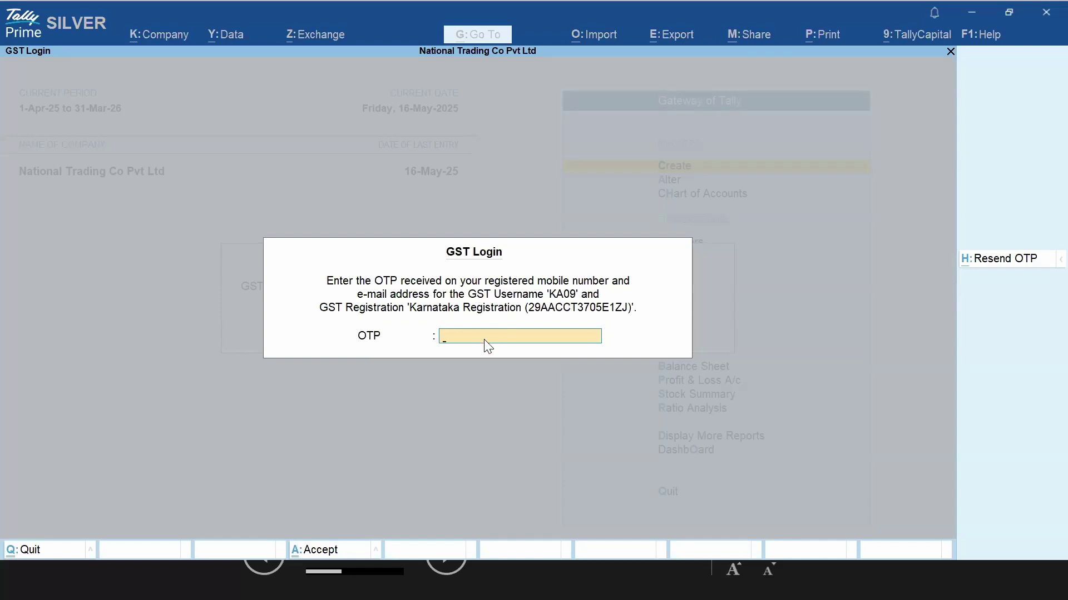
{"action": "key", "text": "Return"}
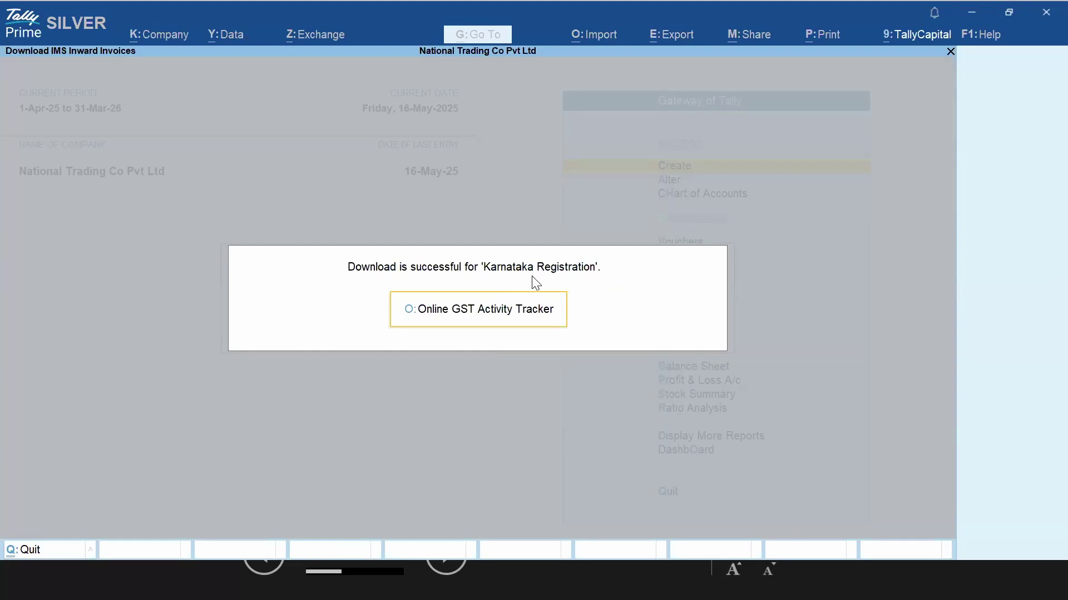
Check the successful IMS Inward download in the Online GST Activity Tracker, then close it
{"action": "left_click", "coordinate": [479, 323]}
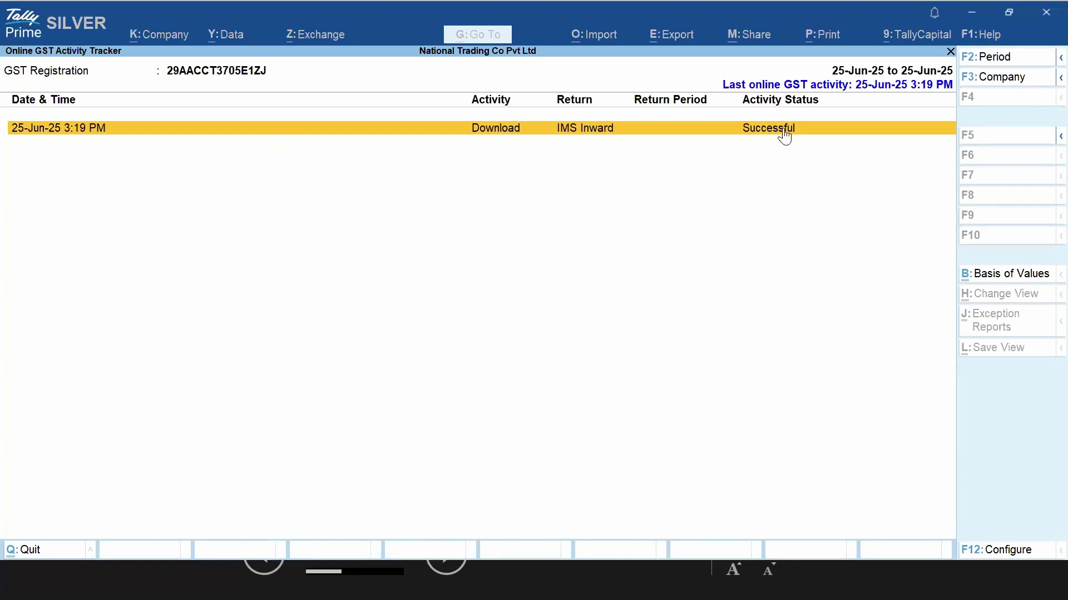
{"action": "key", "text": "alt"}
{"action": "key", "text": "Escape"}
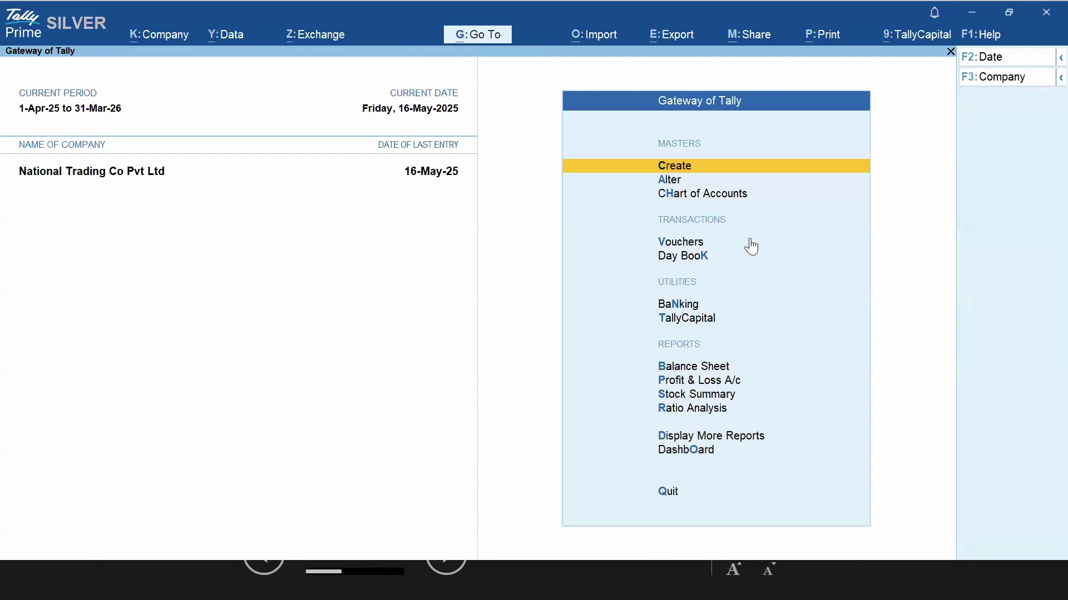
Open the Invoice Management System (IMS) report by searching 'Ims' in Go To
{"action": "left_click", "coordinate": [484, 35]}
{"action": "type", "text": "Ims"}
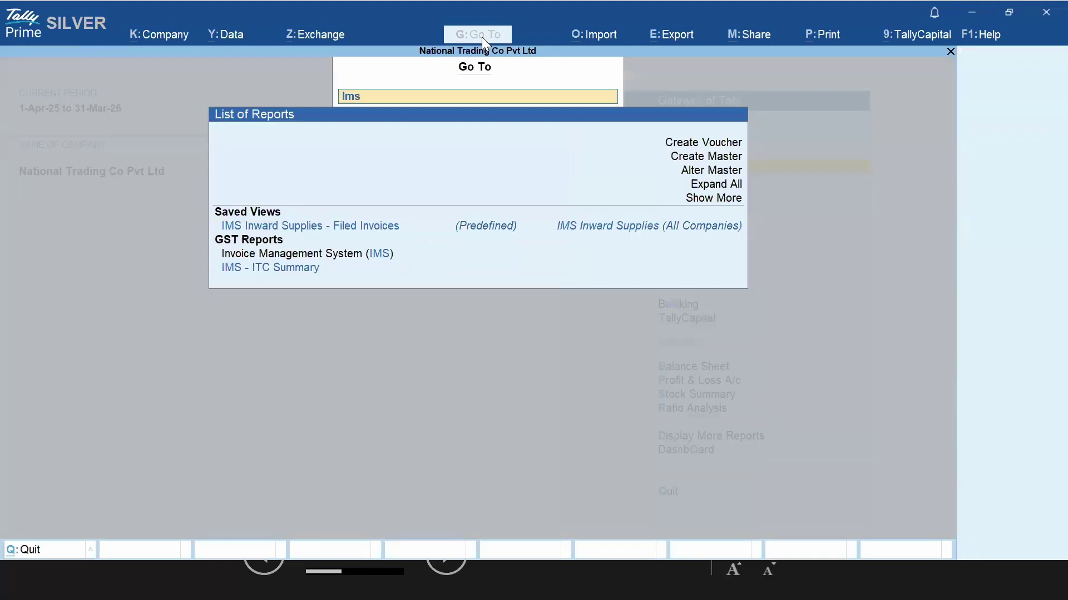
{"action": "key", "text": "Down"}
{"action": "key", "text": "Down"}
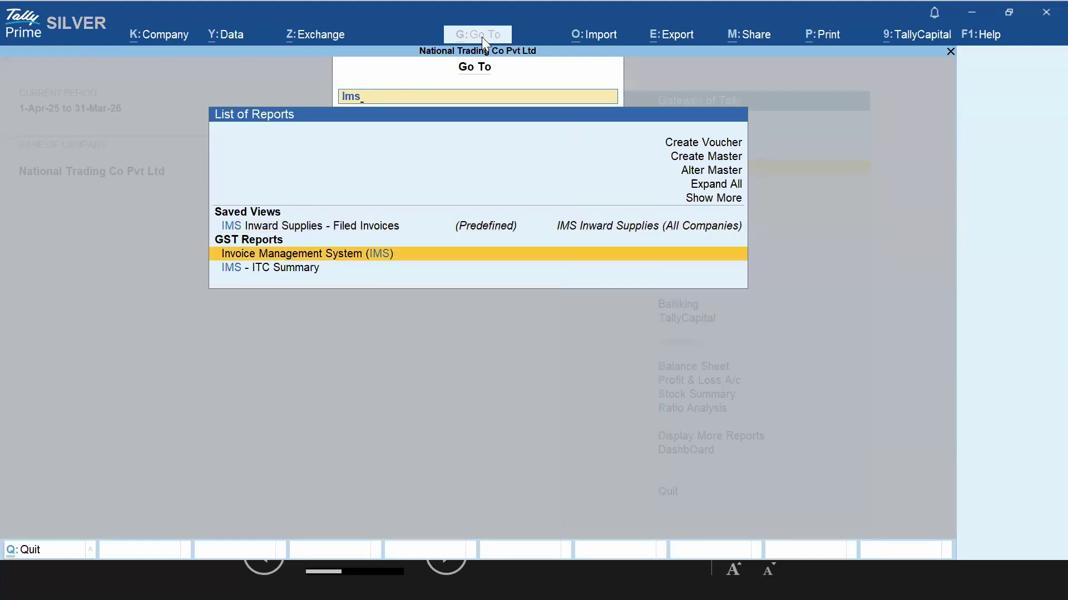
{"action": "key", "text": "Return"}
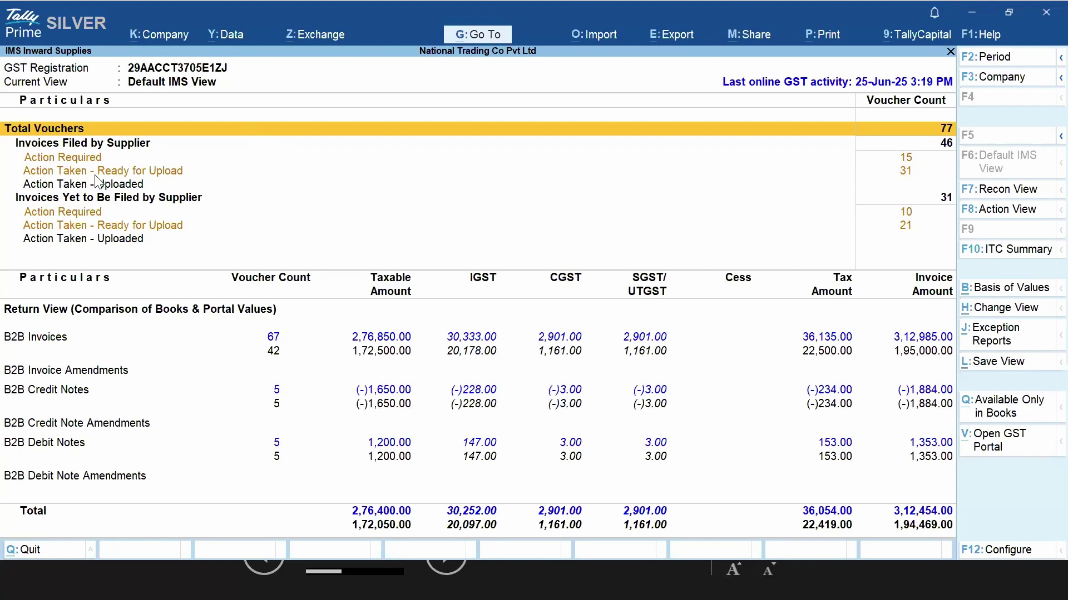
Review the Default IMS View rows (filed, yet to be filed, ready for upload), then switch to Action View
{"action": "left_click", "coordinate": [49, 149]}
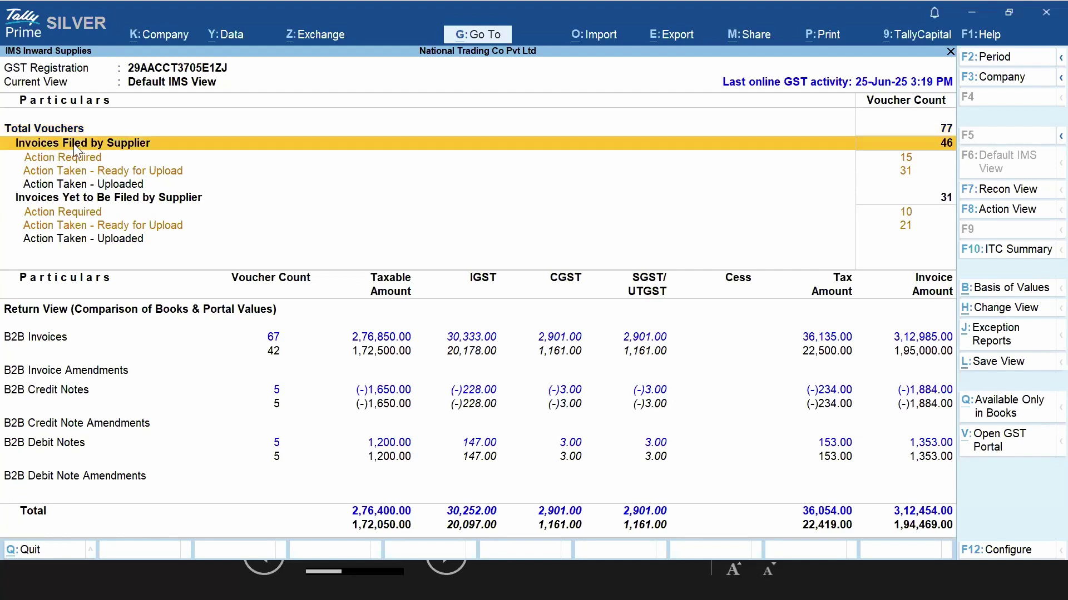
{"action": "left_click", "coordinate": [98, 201]}
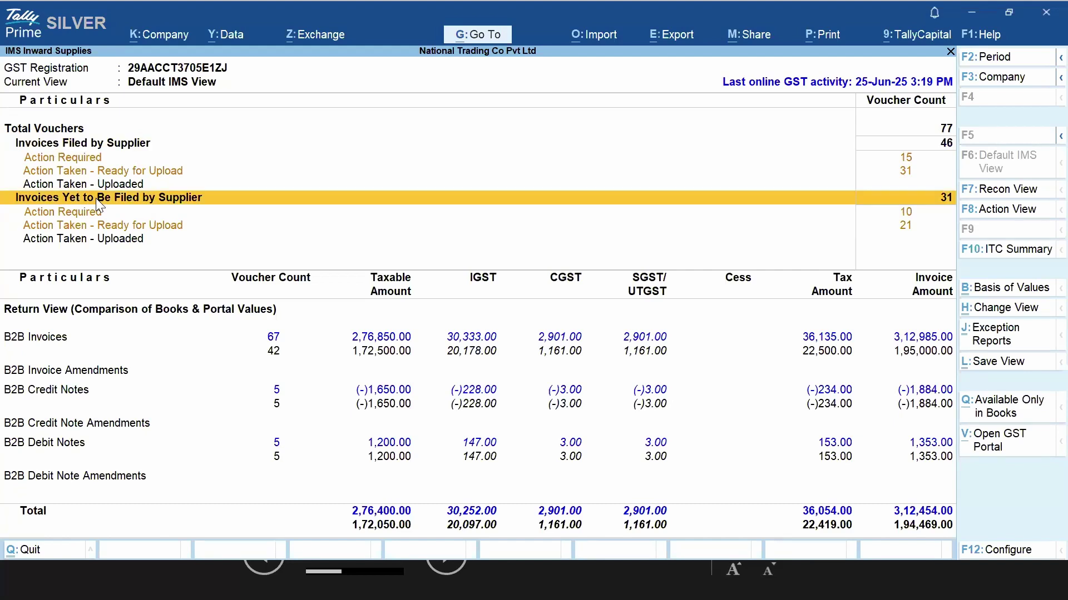
{"action": "key", "text": "Up"}
{"action": "key", "text": "Up"}
{"action": "key", "text": "Up"}
{"action": "key", "text": "Up"}
{"action": "key", "text": "Up"}
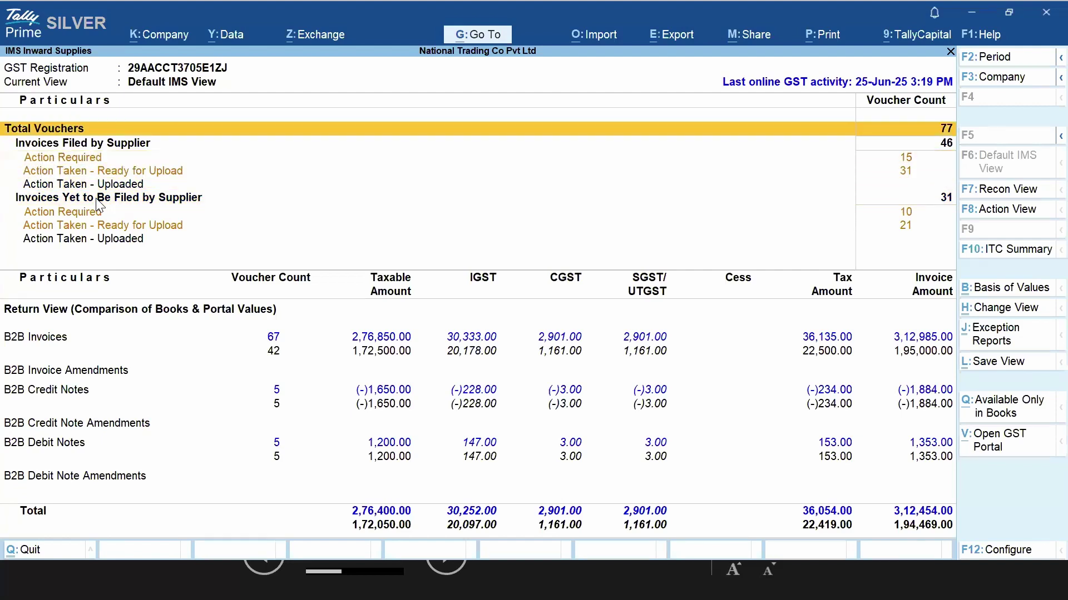
{"action": "key", "text": "Down"}
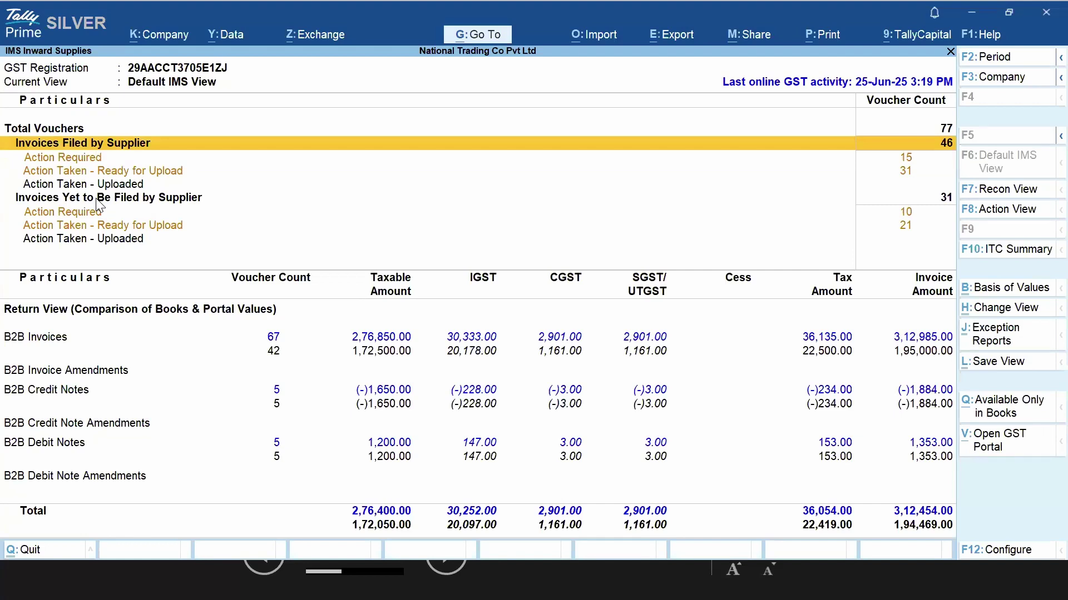
{"action": "key", "text": "Down"}
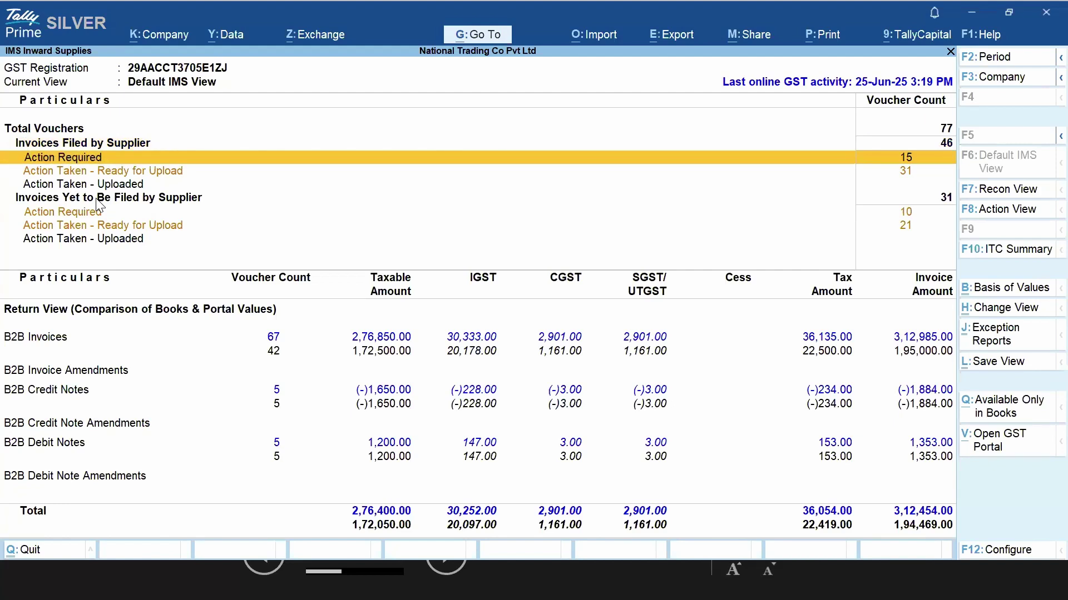
{"action": "key", "text": "Down"}
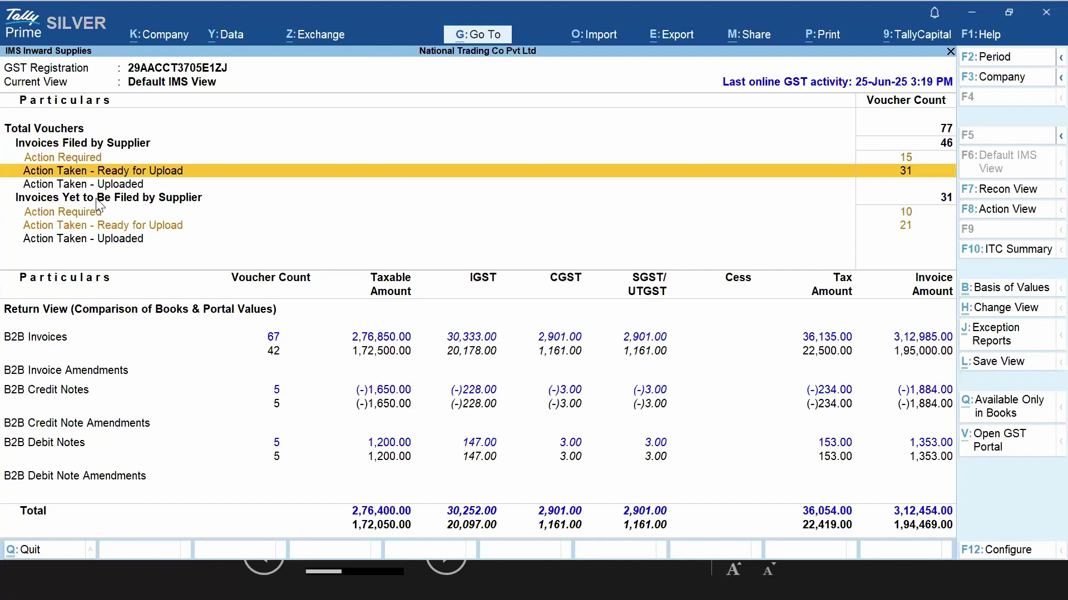
{"action": "key", "text": "Down"}
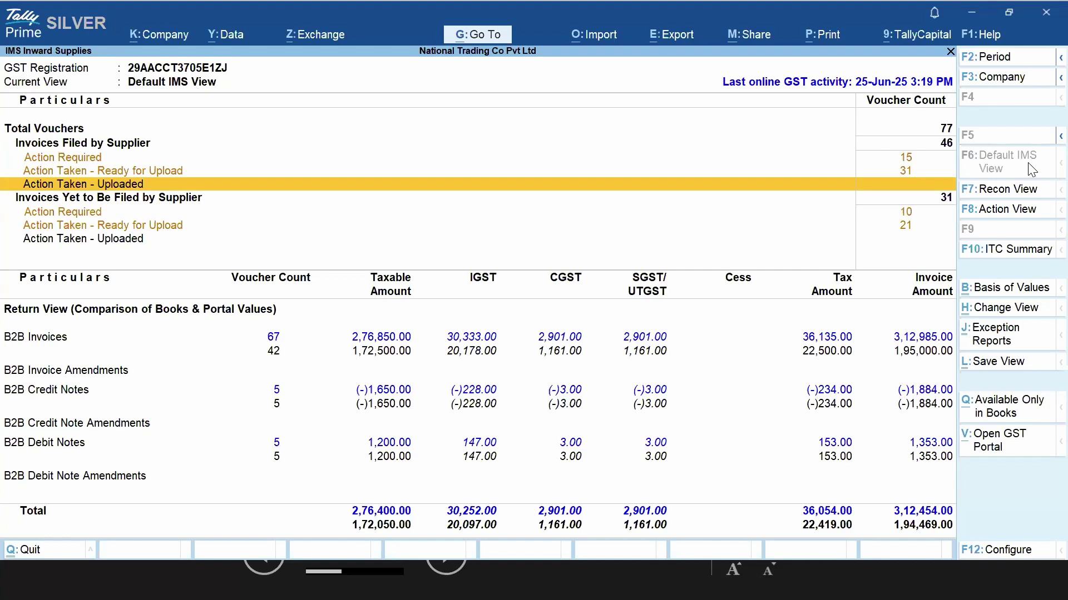
{"action": "left_click", "coordinate": [1022, 217]}
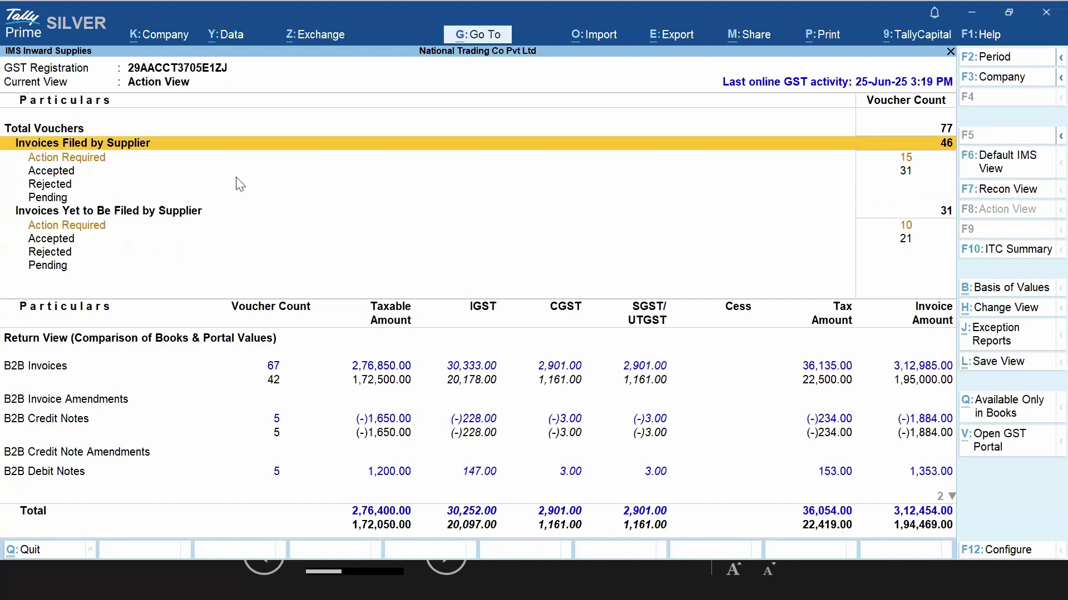
Review the Action Required, Pending and Total Vouchers rows, then switch to Recon View
{"action": "key", "text": "Down"}
{"action": "key", "text": "Up"}
{"action": "key", "text": "Up"}
{"action": "key", "text": "Down"}
{"action": "key", "text": "Down"}
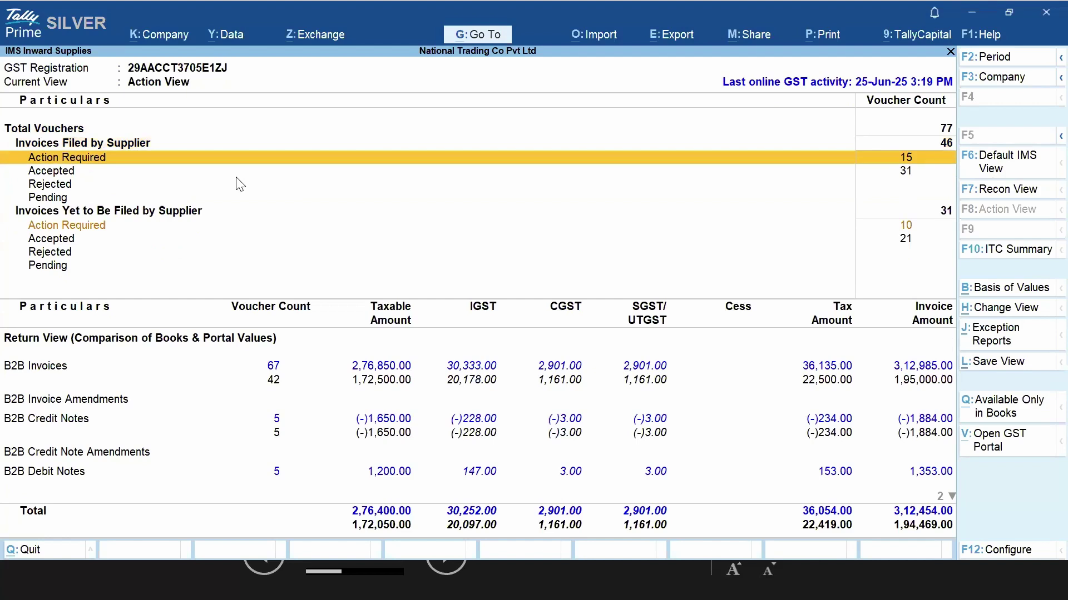
{"action": "key", "text": "Down"}
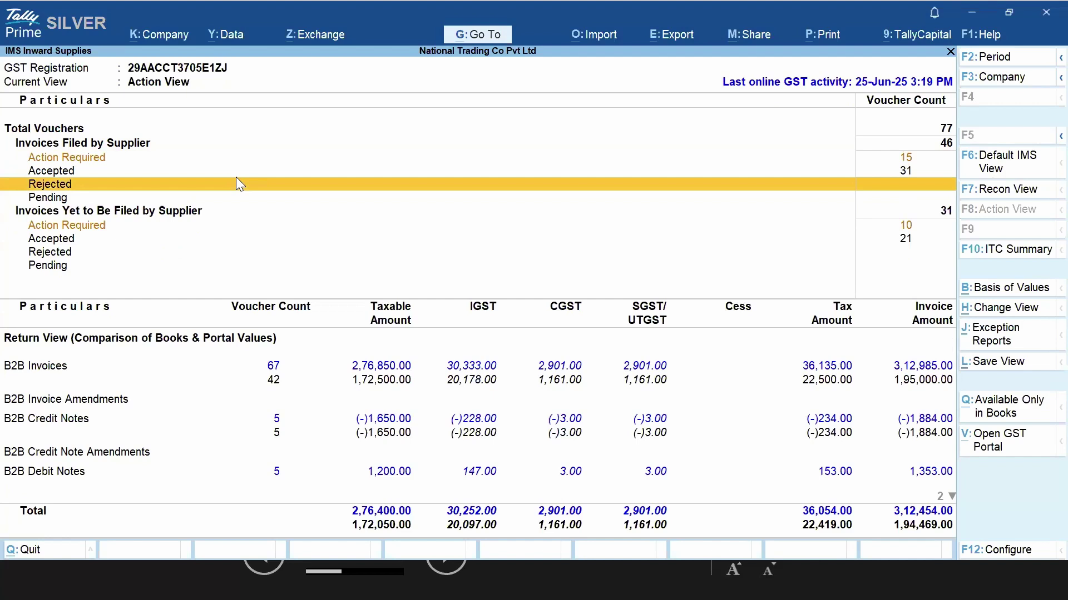
{"action": "key", "text": "Down"}
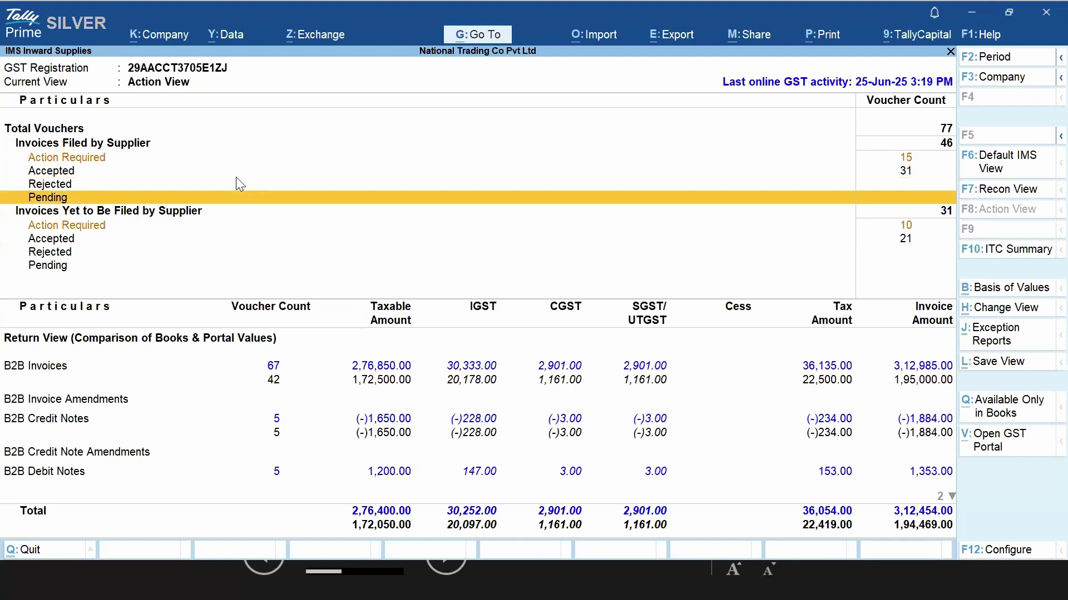
{"action": "key", "text": "Down"}
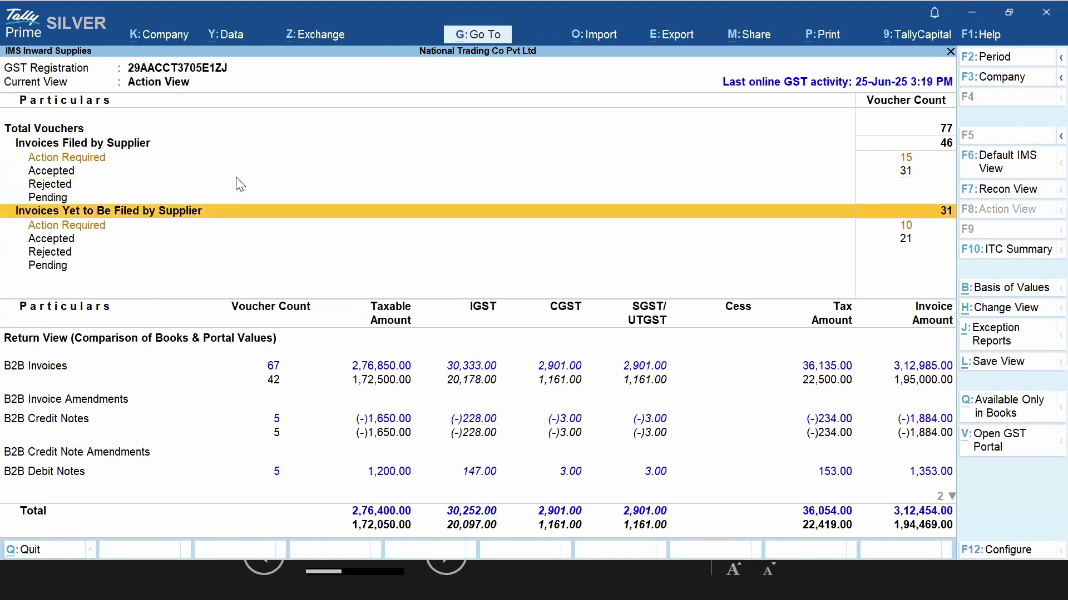
{"action": "key", "text": "Up"}
{"action": "key", "text": "Up"}
{"action": "key", "text": "Up"}
{"action": "key", "text": "Up"}
{"action": "key", "text": "Up"}
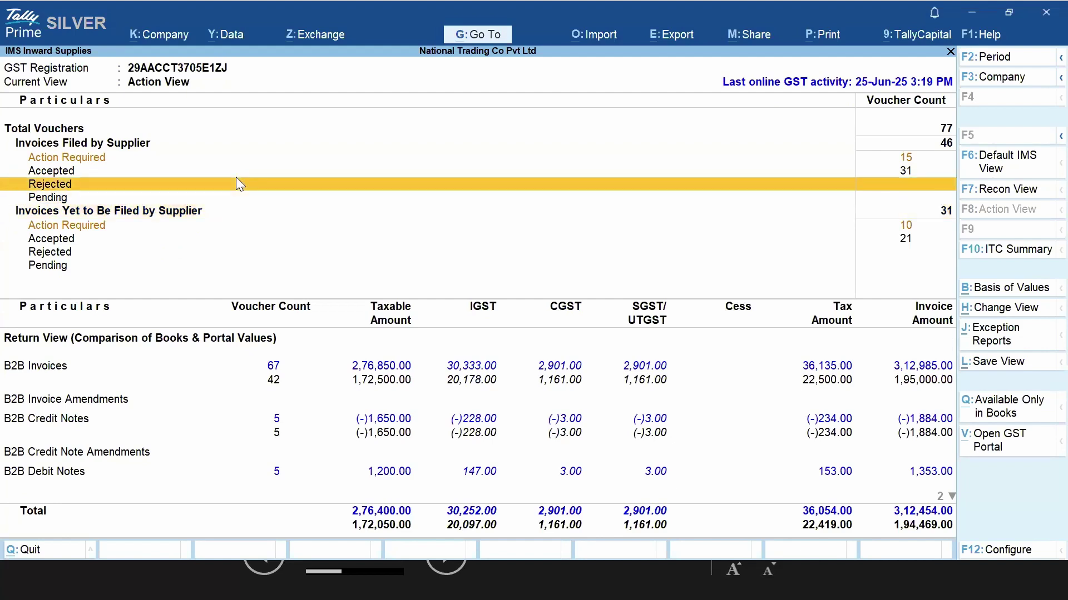
{"action": "key", "text": "Up"}
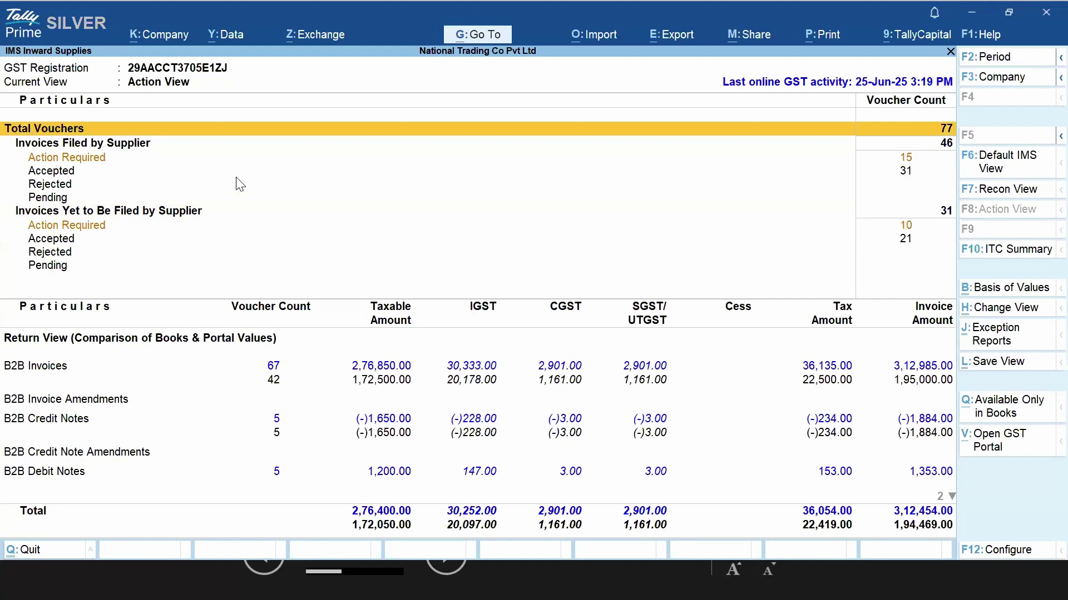
{"action": "key", "text": "Down"}
{"action": "key", "text": "Down"}
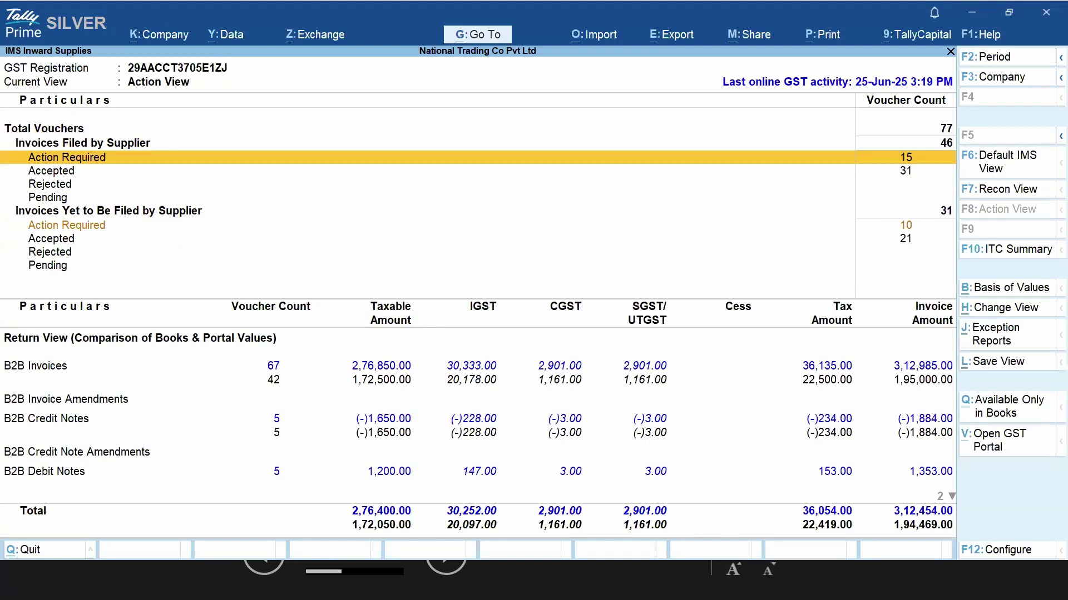
{"action": "left_click", "coordinate": [991, 192]}
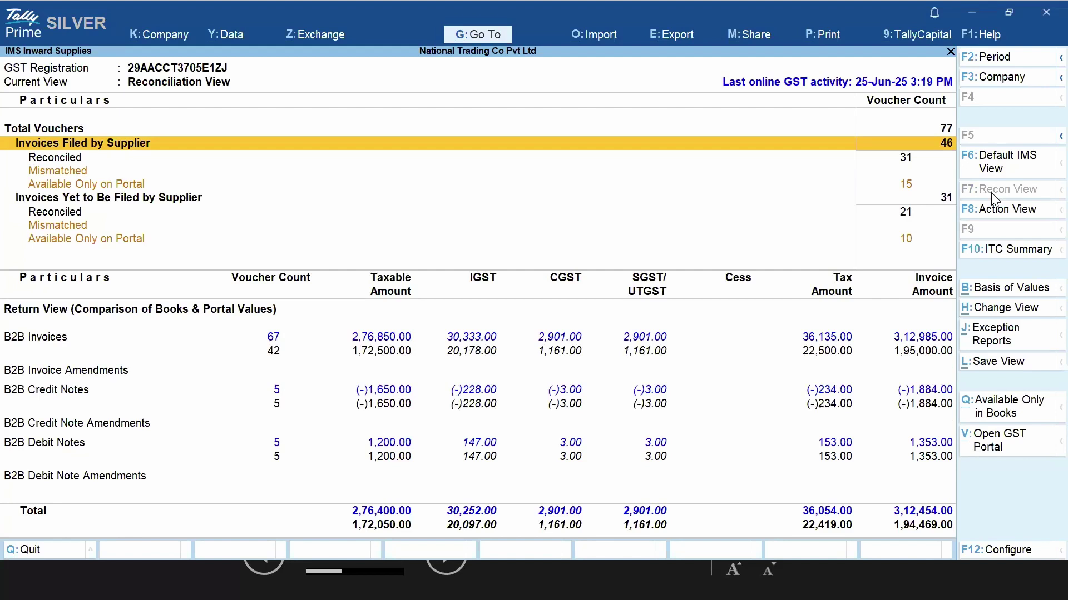
Drill into the Reconciled invoice register and return to the Reconciliation View
{"action": "key", "text": "Down"}
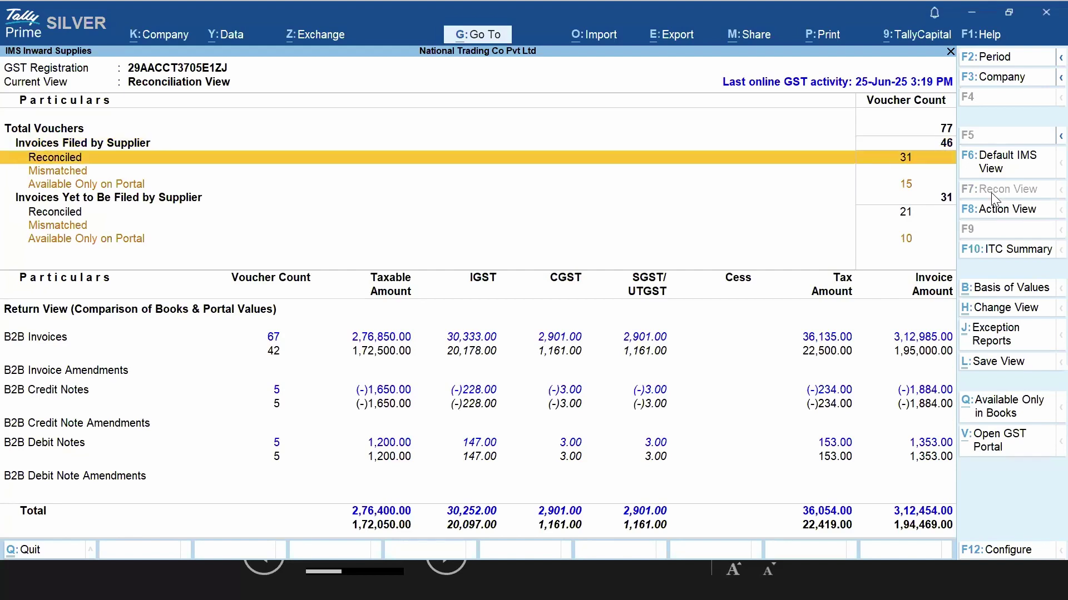
{"action": "key", "text": "Up"}
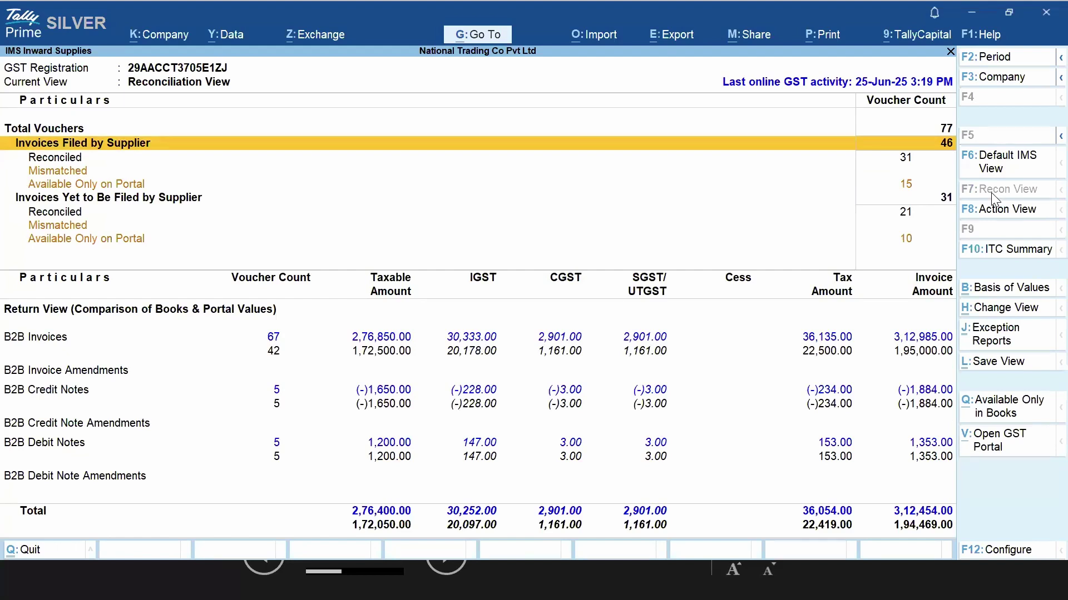
{"action": "key", "text": "Down"}
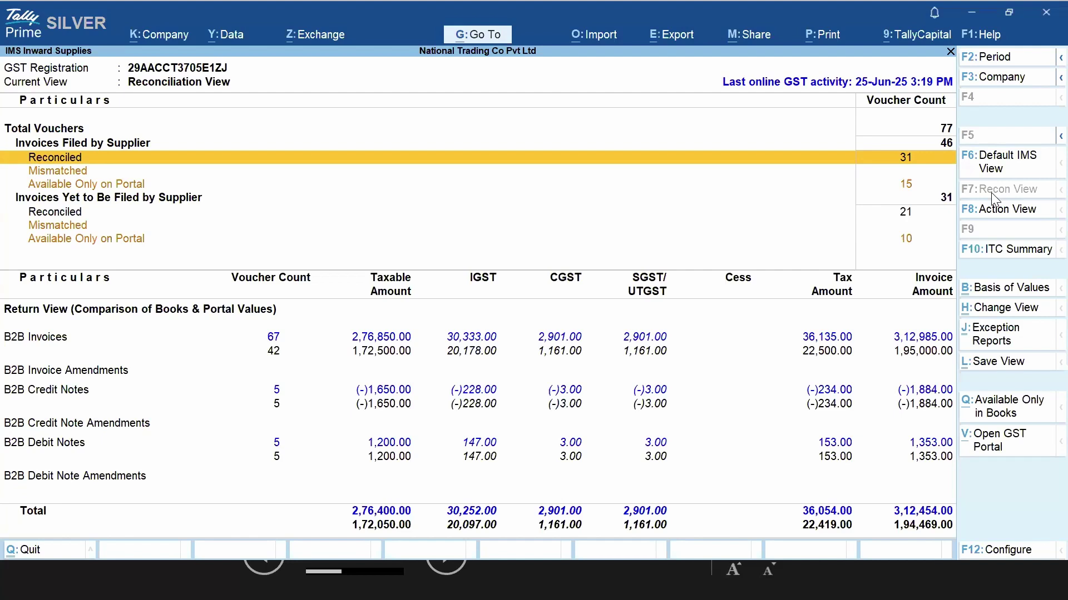
{"action": "key", "text": "Return"}
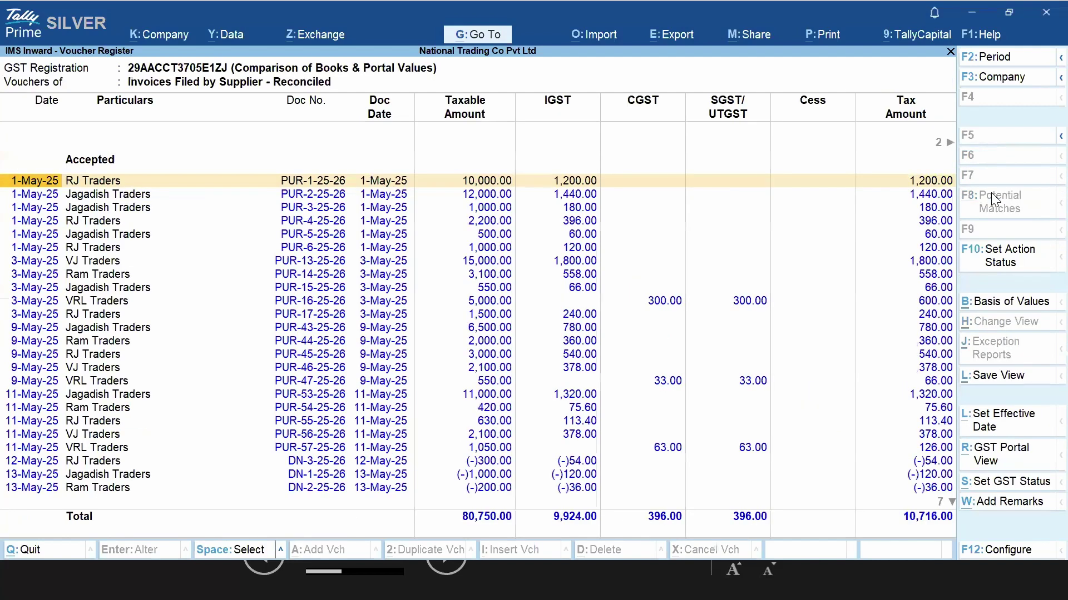
{"action": "key", "text": "Escape"}
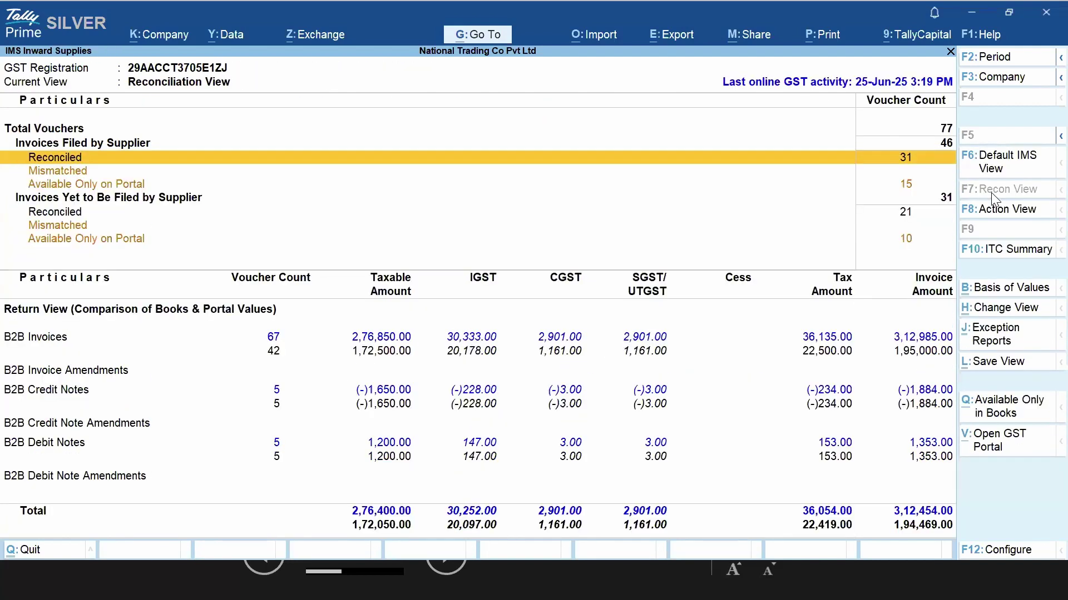
Inspect the Mismatched and Available Only on Portal rows, then close the IMS report
{"action": "key", "text": "Down"}
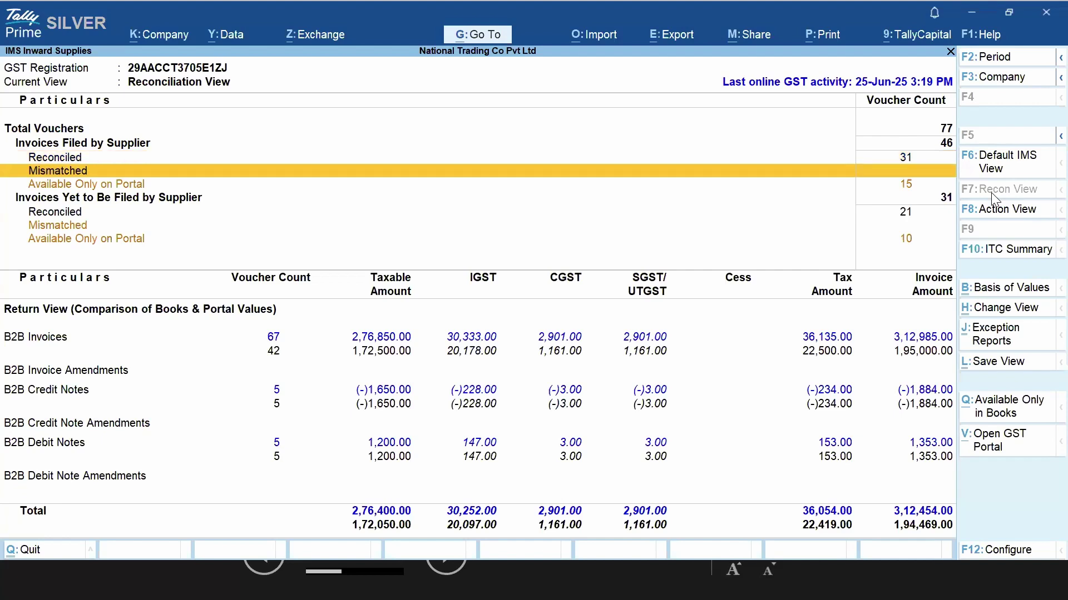
{"action": "key", "text": "Down"}
{"action": "key", "text": "Up"}
{"action": "key", "text": "Down"}
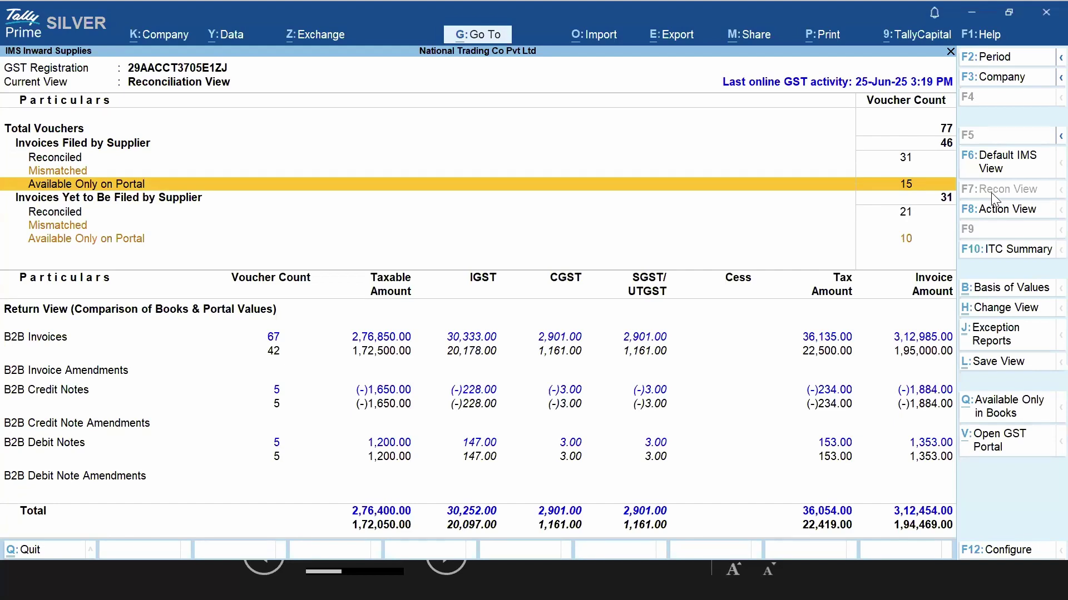
{"action": "key", "text": "Up"}
{"action": "key", "text": "Up"}
{"action": "key", "text": "Up"}
{"action": "key", "text": "Up"}
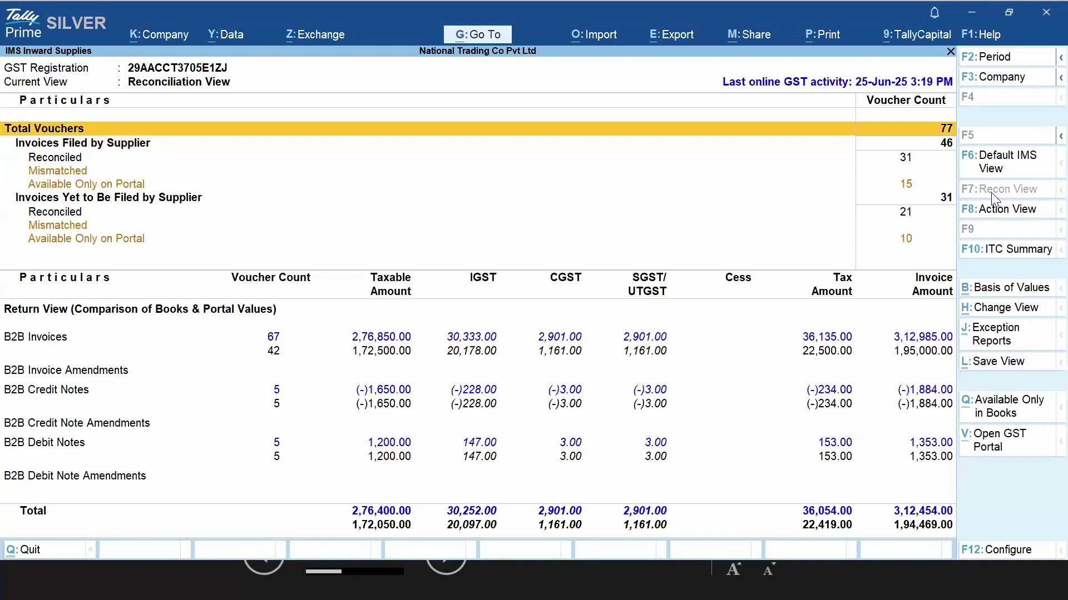
{"action": "key", "text": "Escape"}
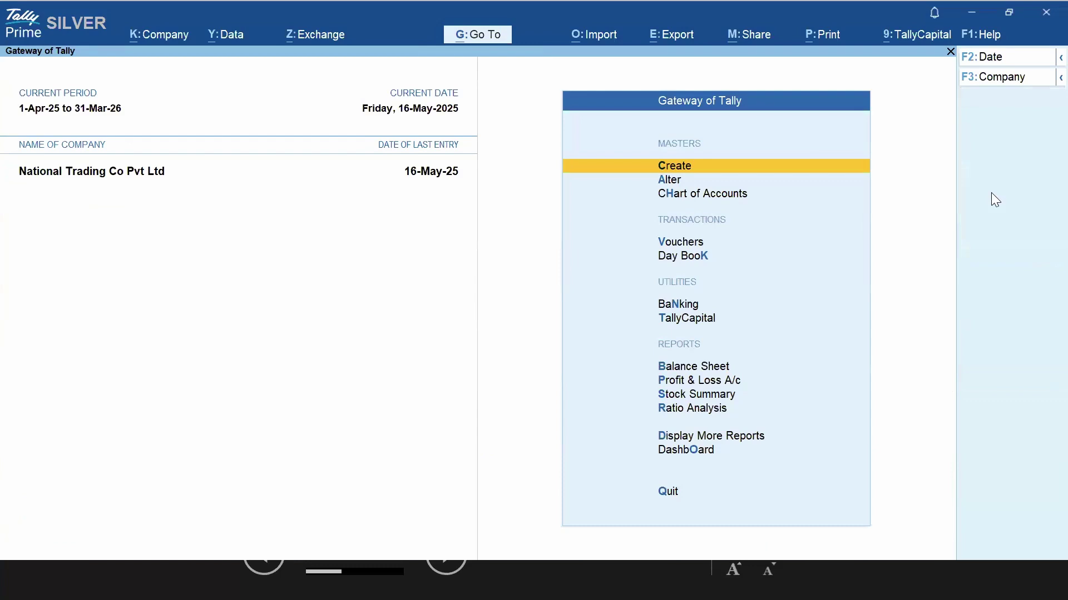
Open the IMS report through Statutory Reports > GST Reports
{"action": "key", "text": "d"}
{"action": "key", "text": "u"}
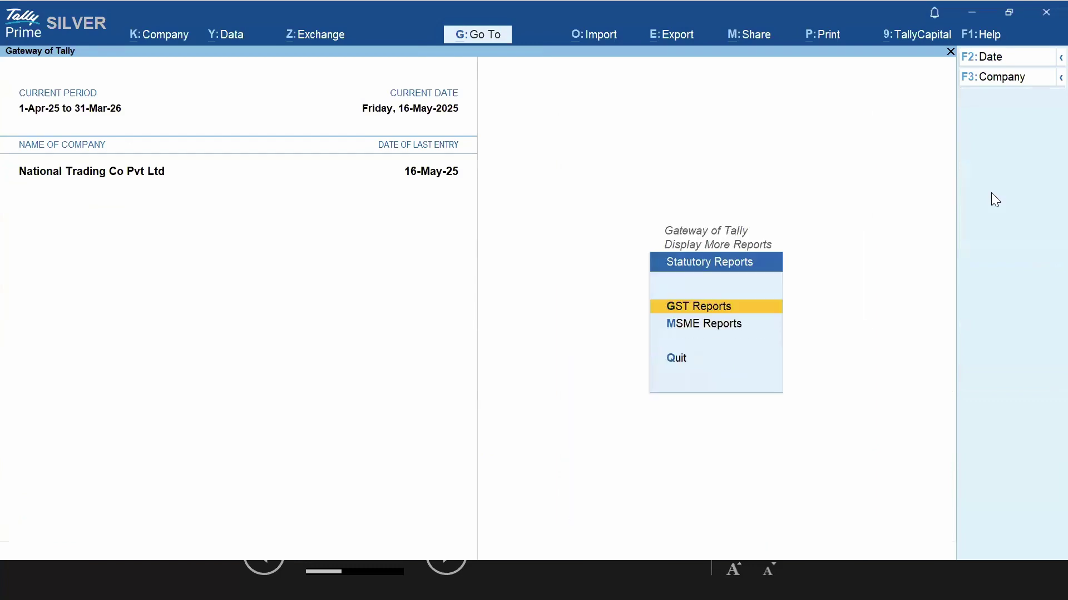
{"action": "key", "text": "Down"}
{"action": "key", "text": "Up"}
{"action": "key", "text": "Return"}
{"action": "key", "text": "Down"}
{"action": "key", "text": "Down"}
{"action": "key", "text": "Down"}
{"action": "key", "text": "Down"}
{"action": "key", "text": "Down"}
{"action": "key", "text": "Down"}
{"action": "key", "text": "Down"}
{"action": "key", "text": "Down"}
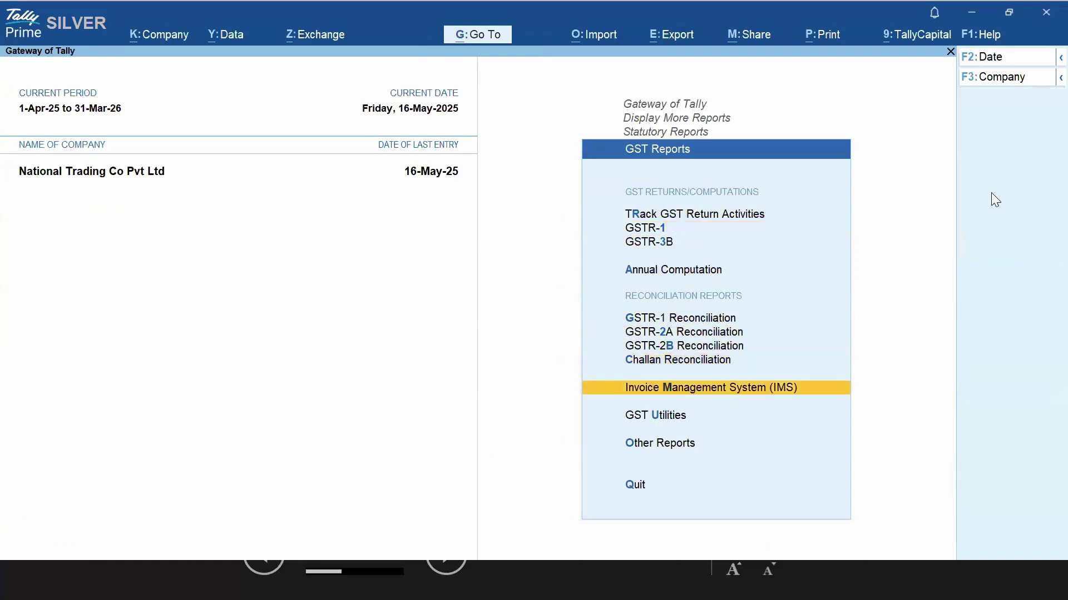
{"action": "key", "text": "Return"}
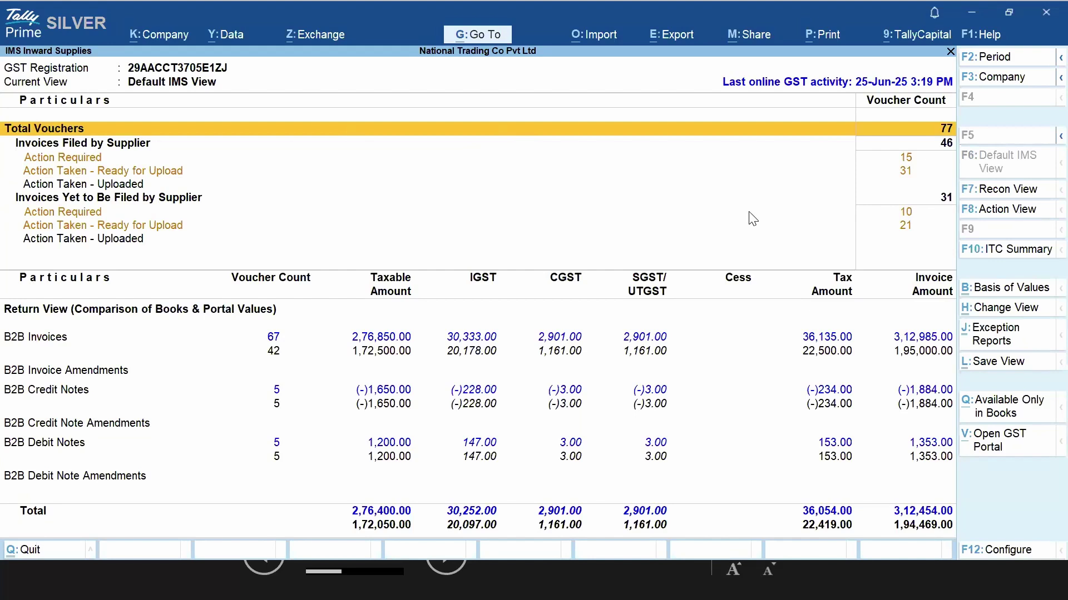
Back out to Gateway of Tally and reopen the IMS report in Default IMS View
{"action": "key", "text": "Escape"}
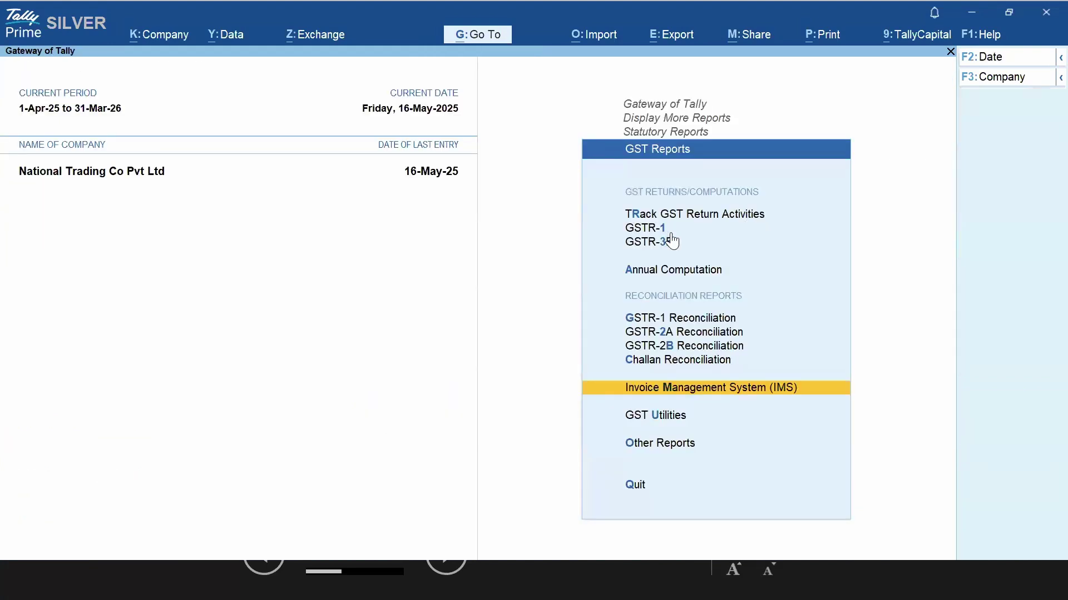
{"action": "key", "text": "Escape"}
{"action": "key", "text": "Escape"}
{"action": "key", "text": "Escape"}
{"action": "key", "text": "Home"}
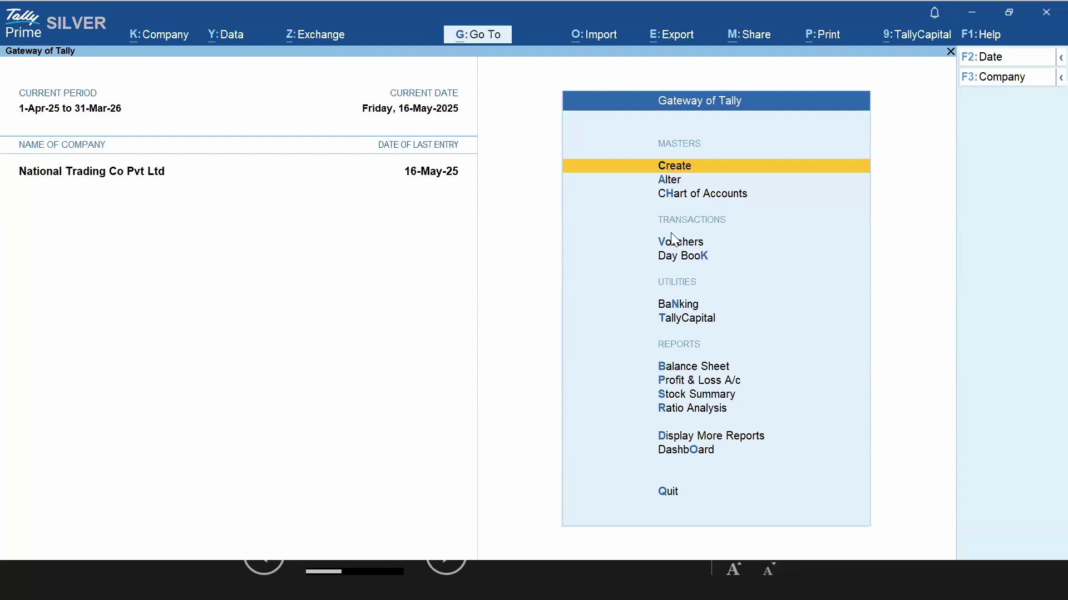
{"action": "key", "text": "d"}
{"action": "key", "text": "u"}
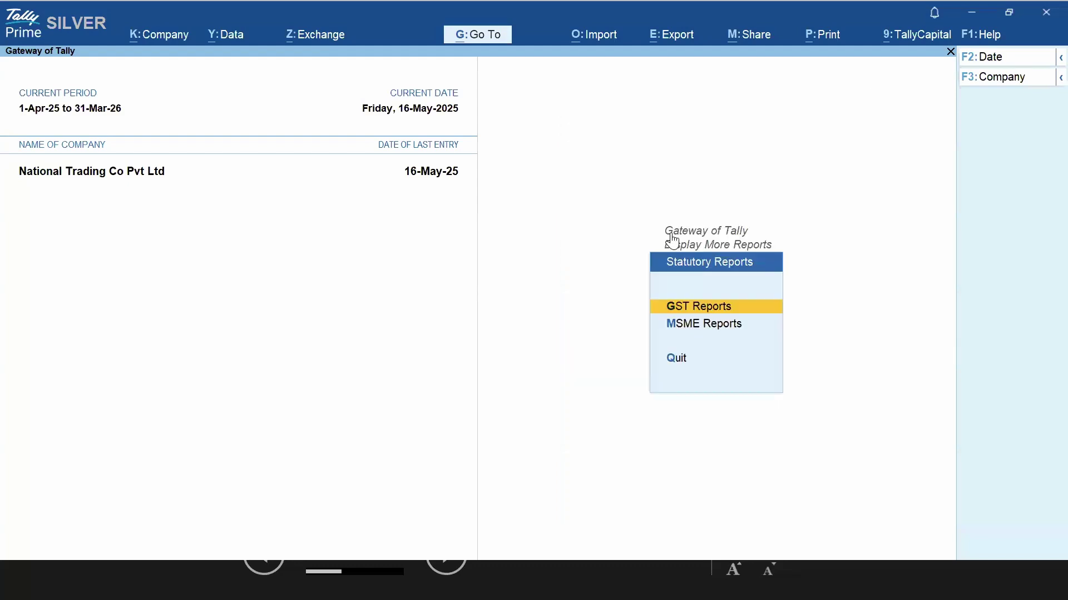
{"action": "key", "text": "g"}
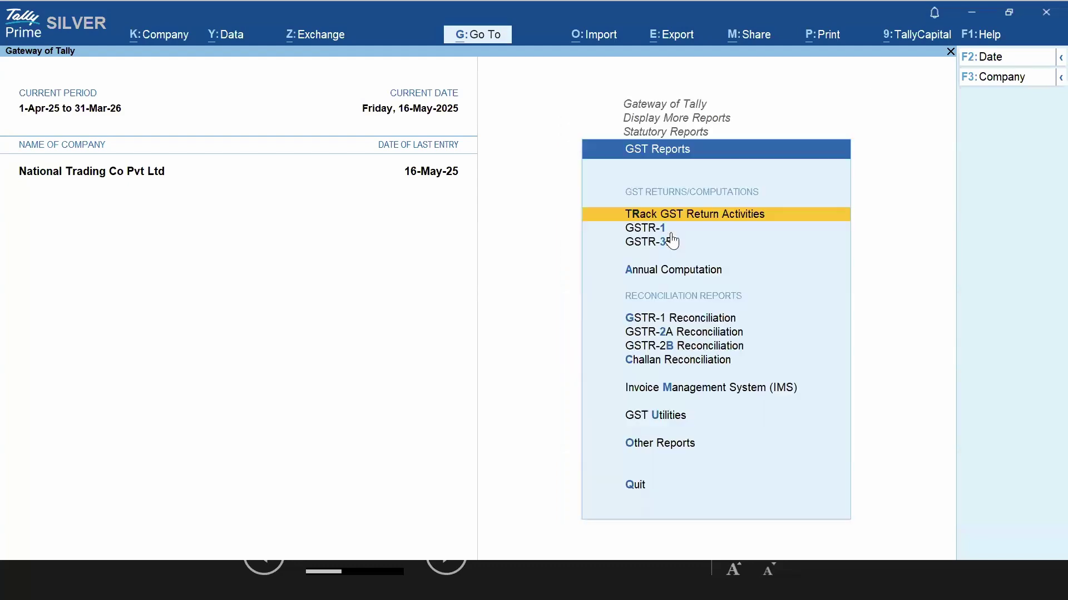
{"action": "key", "text": "Down"}
{"action": "key", "text": "Down"}
{"action": "key", "text": "Down"}
{"action": "key", "text": "Down"}
{"action": "key", "text": "Down"}
{"action": "key", "text": "Down"}
{"action": "key", "text": "Down"}
{"action": "key", "text": "Down"}
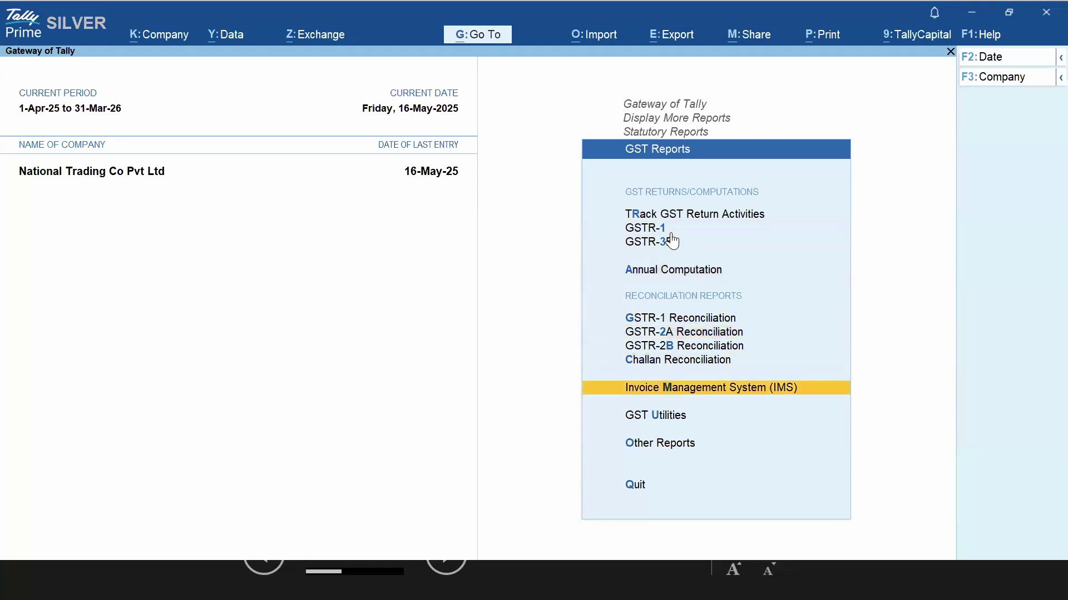
{"action": "key", "text": "Return"}
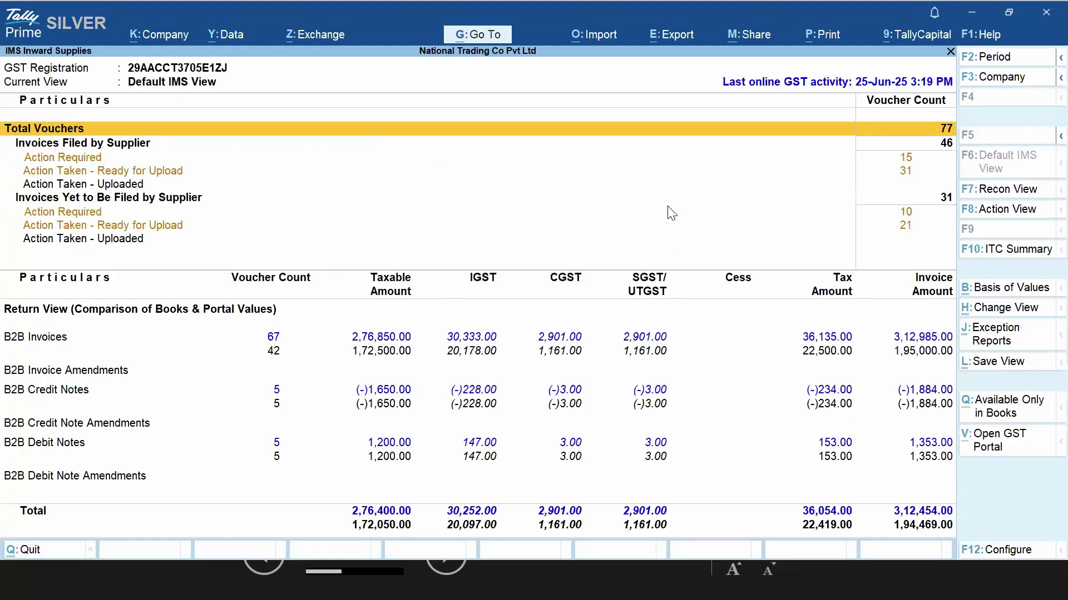
Mark the Jagadish Traders invoice among 15 action-required filed invoices and open Set Action Status
{"action": "left_click", "coordinate": [83, 158]}
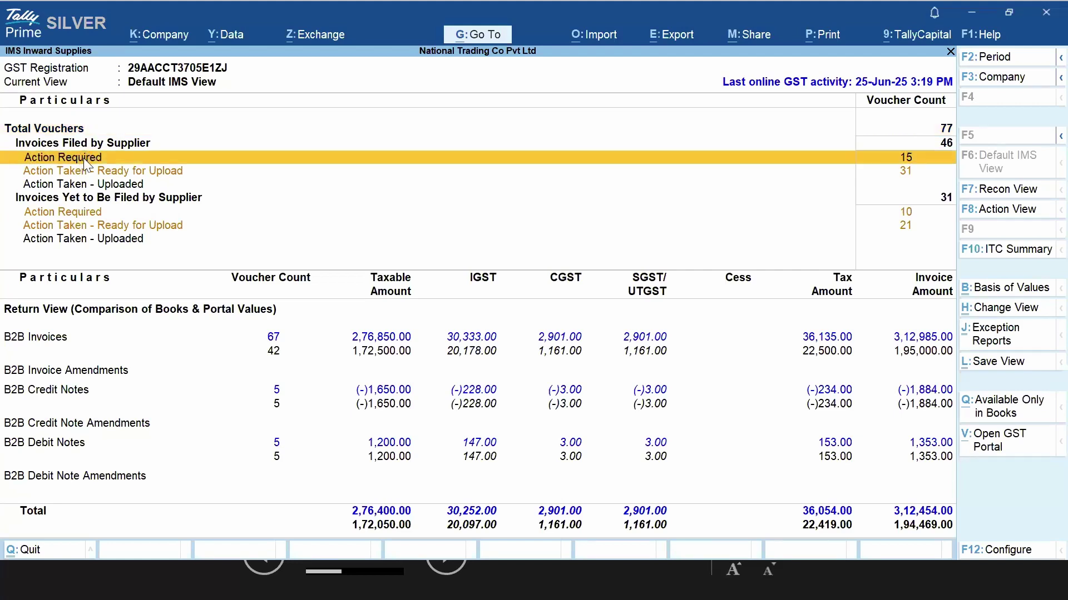
{"action": "key", "text": "Return"}
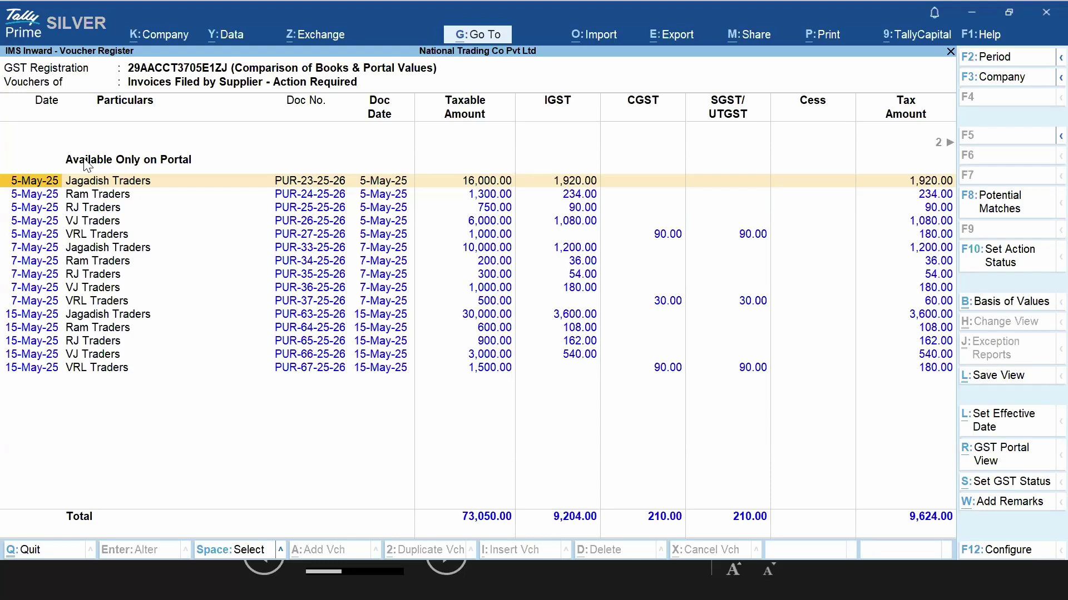
{"action": "key", "text": "Down"}
{"action": "key", "text": "Up"}
{"action": "key", "text": "space"}
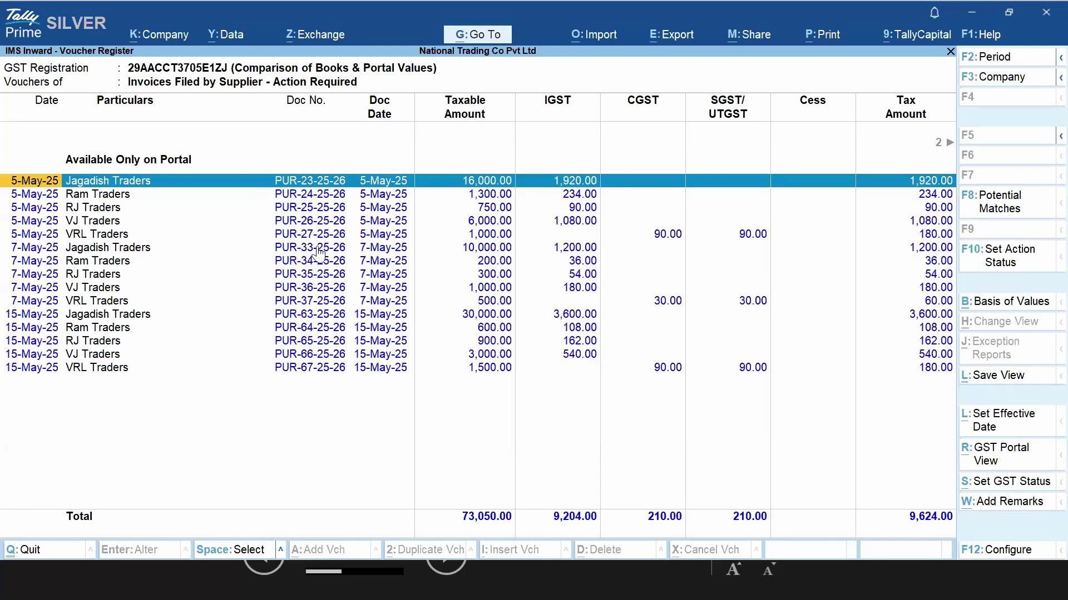
{"action": "left_click", "coordinate": [466, 198]}
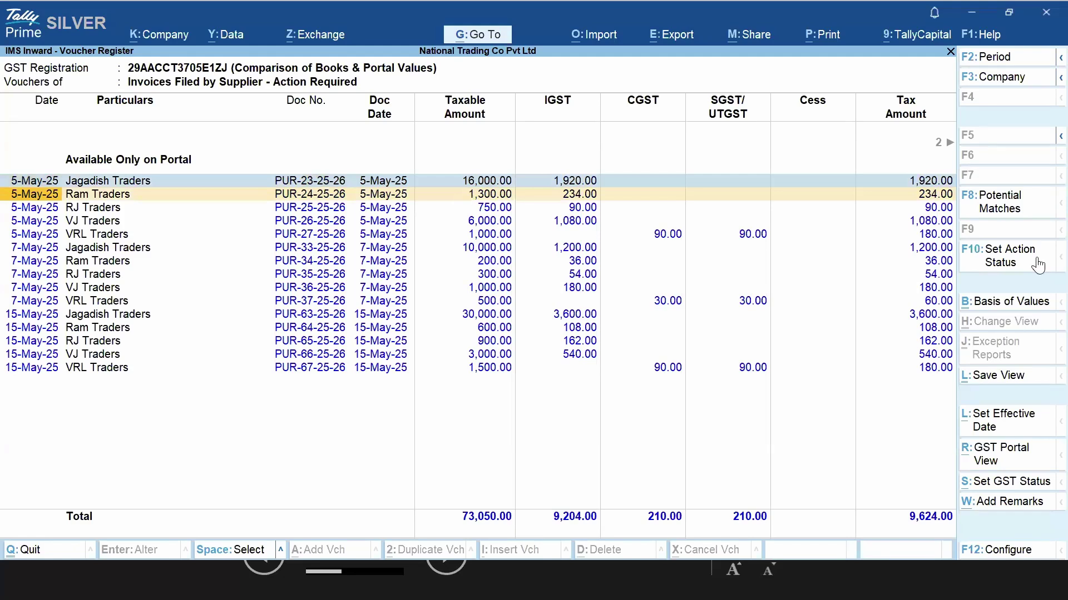
{"action": "left_click", "coordinate": [1013, 266]}
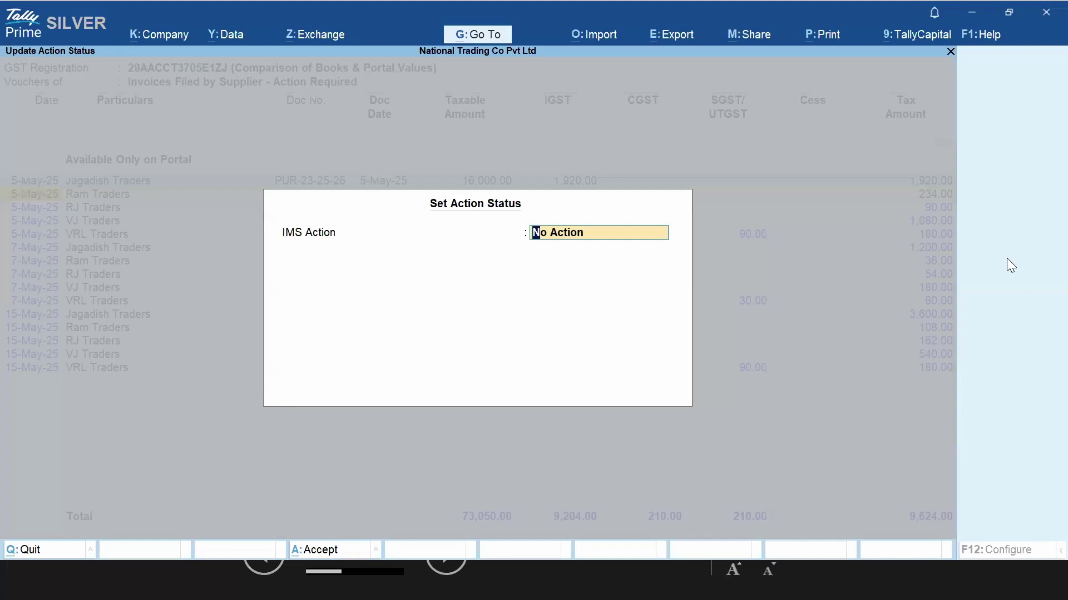
Accept the Jagadish Traders, Ram Traders and RJ Traders invoices
{"action": "key", "text": "BackSpace"}
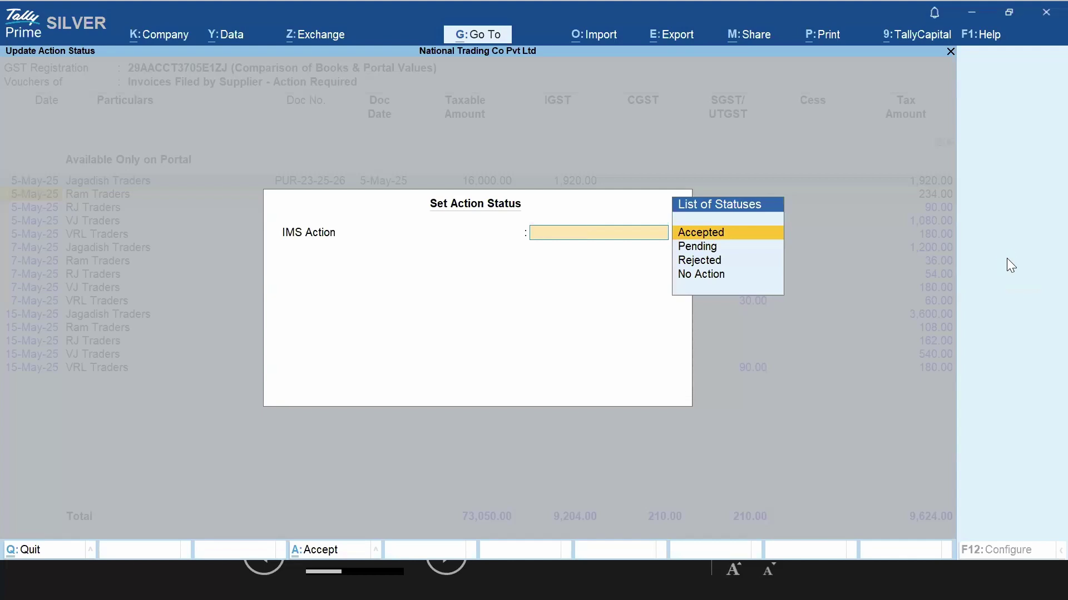
{"action": "key", "text": "Return"}
{"action": "key", "text": "space"}
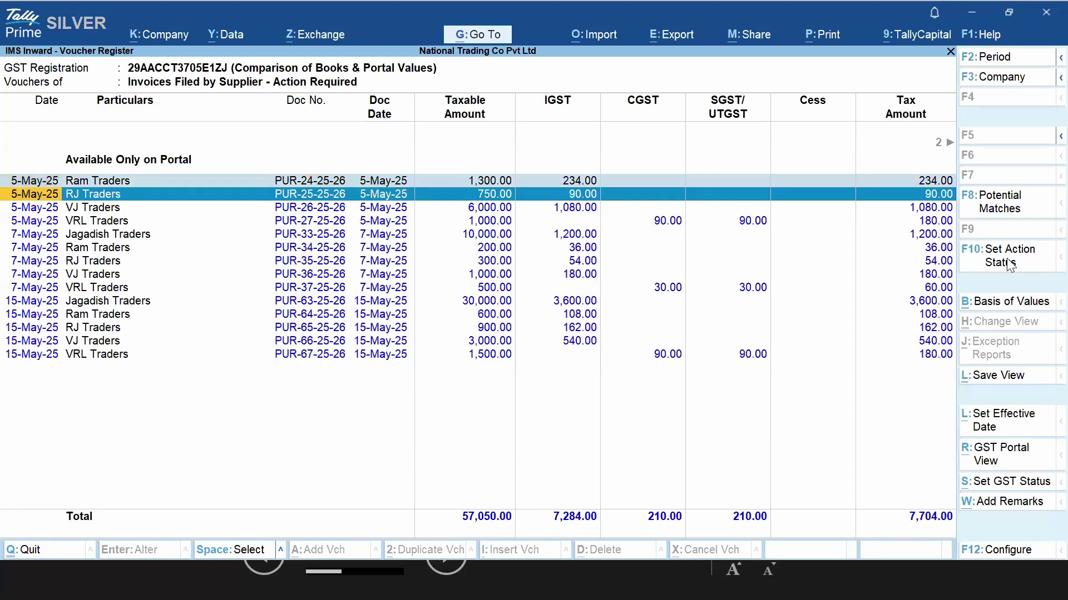
{"action": "left_click", "coordinate": [1008, 261]}
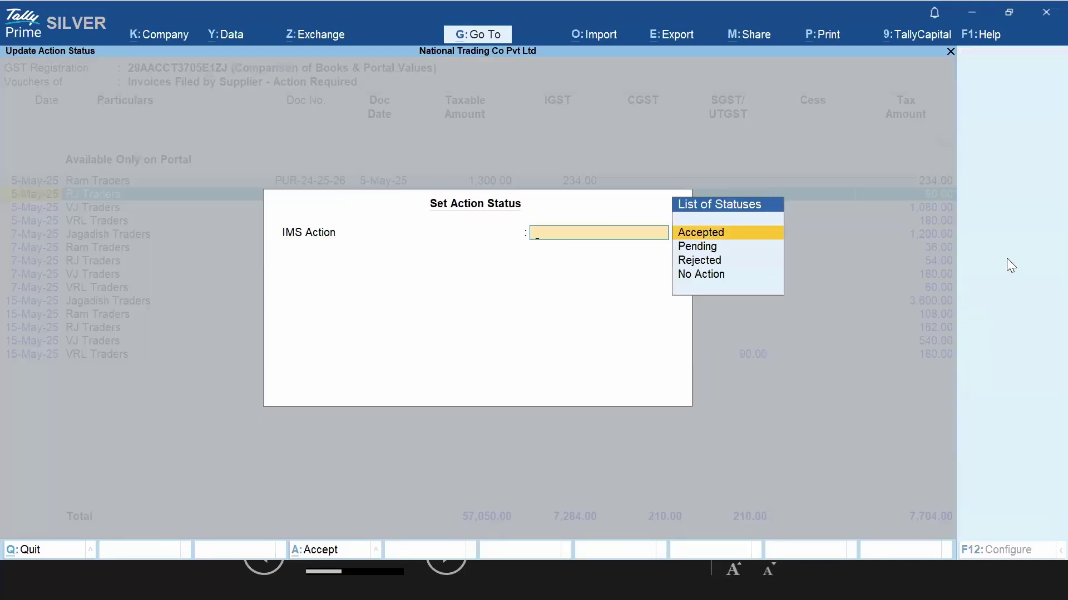
{"action": "key", "text": "Return"}
{"action": "key", "text": "Return"}
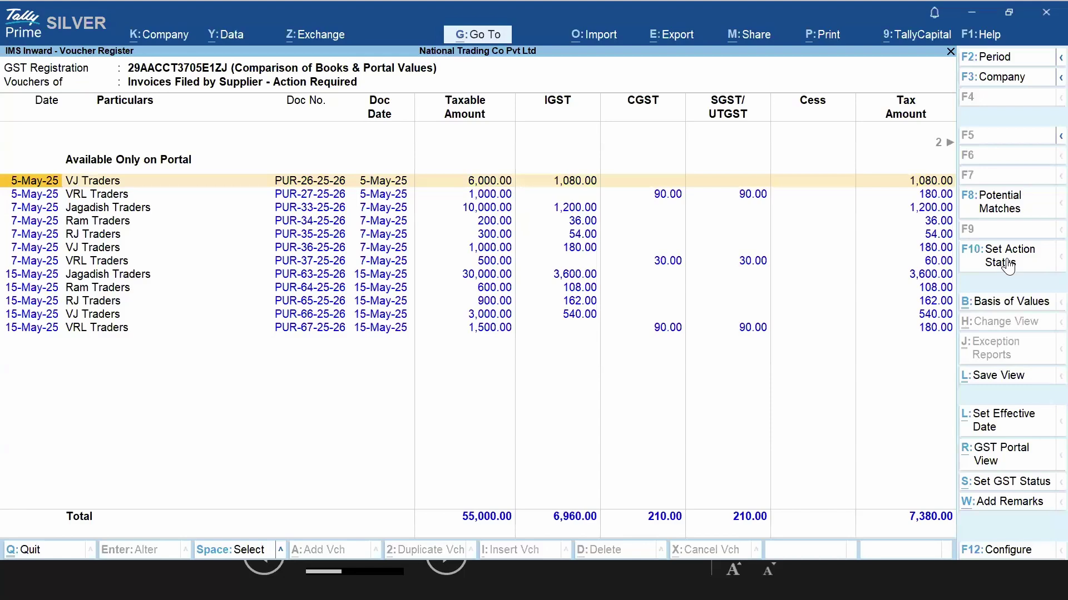
Mark the 5-May VJ Traders invoice as Pending
{"action": "key", "text": "space"}
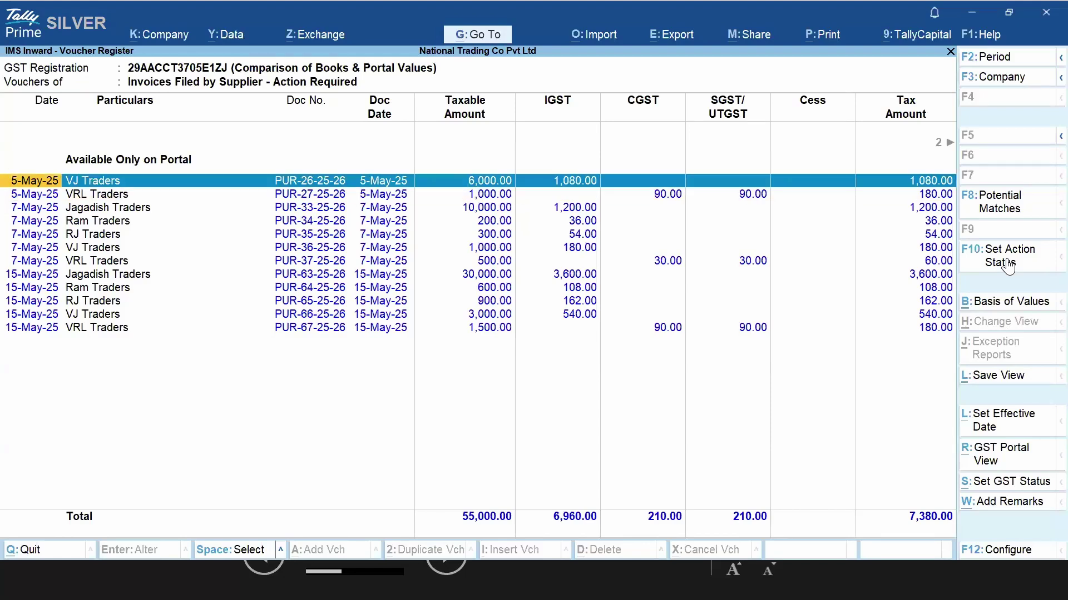
{"action": "left_click", "coordinate": [1007, 259]}
{"action": "key", "text": "BackSpace"}
{"action": "key", "text": "Down"}
{"action": "key", "text": "Return"}
{"action": "key", "text": "Return"}
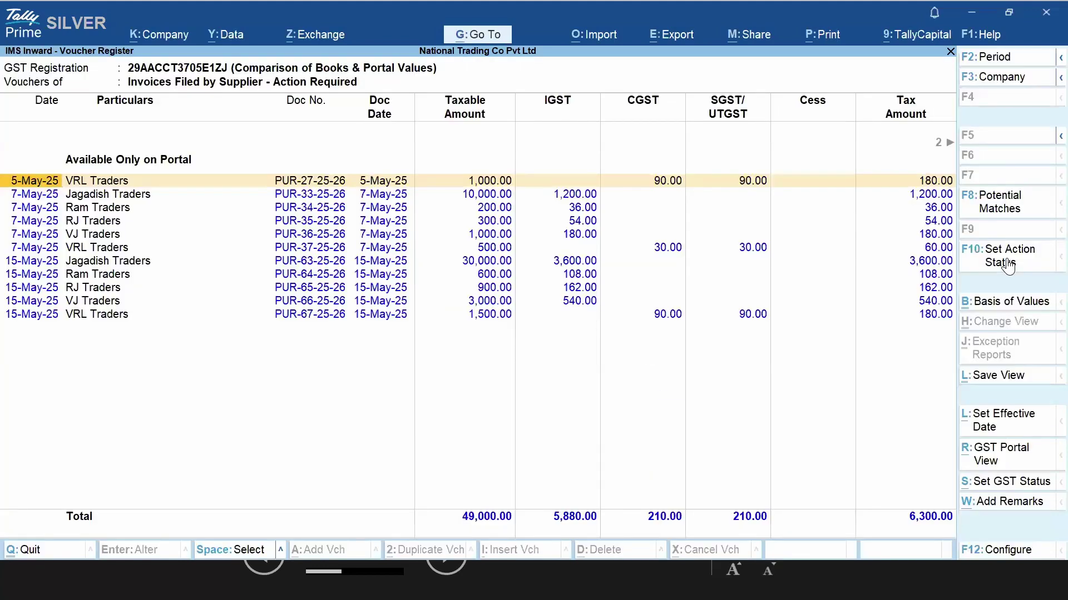
Reject the VRL Traders and Jagadish Traders invoices
{"action": "key", "text": "space"}
{"action": "key", "text": "Down"}
{"action": "key", "text": "space"}
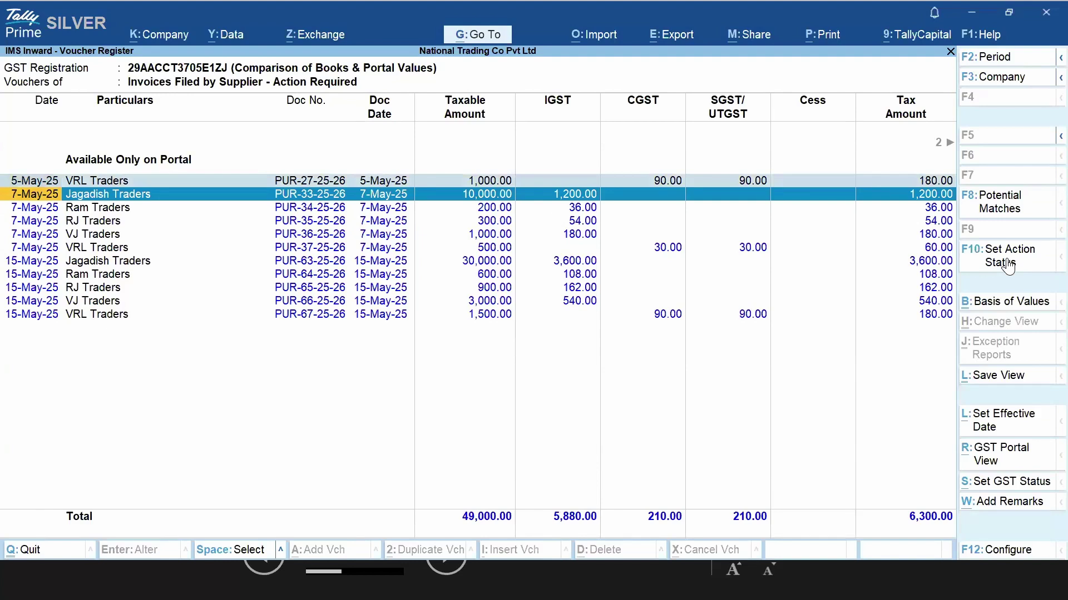
{"action": "left_click", "coordinate": [1007, 261]}
{"action": "key", "text": "Down"}
{"action": "key", "text": "Down"}
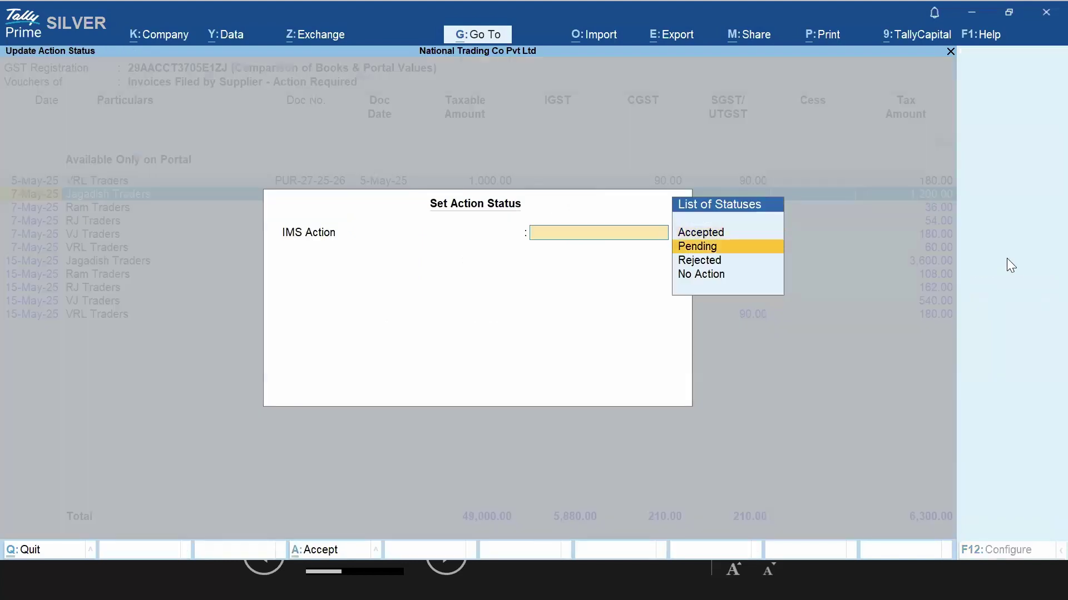
{"action": "key", "text": "Return"}
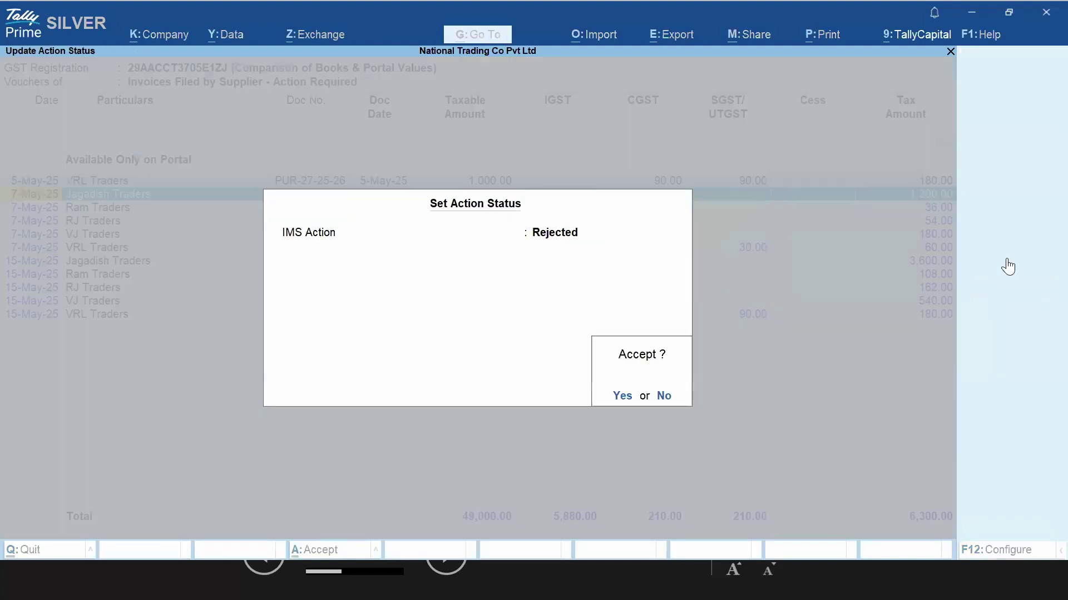
{"action": "key", "text": "Return"}
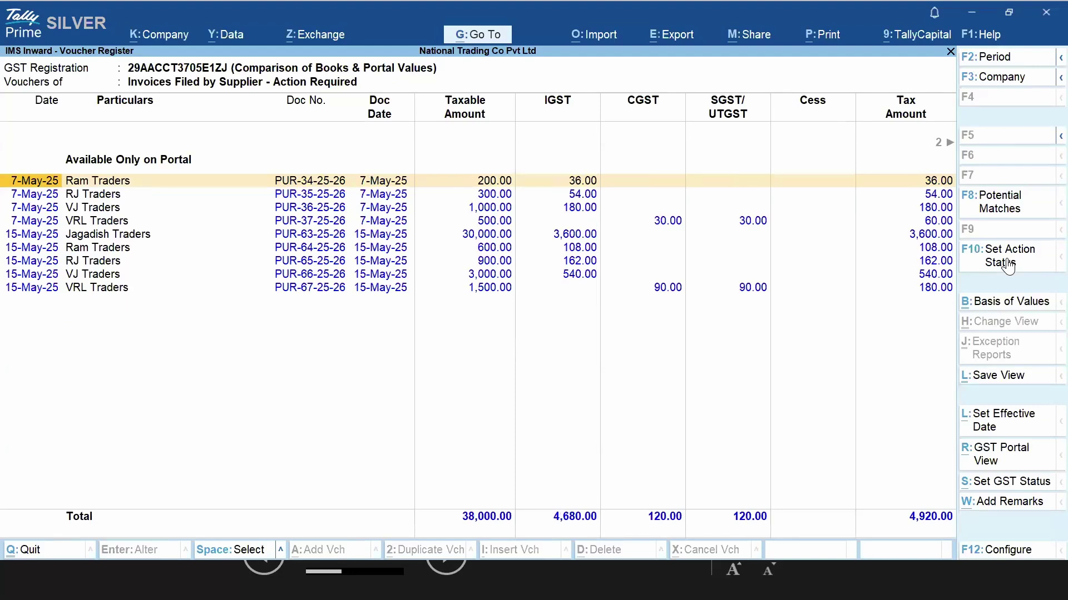
Reset the 7-May Ram Traders and RJ Traders invoices to No Action
{"action": "key", "text": "space"}
{"action": "key", "text": "Down"}
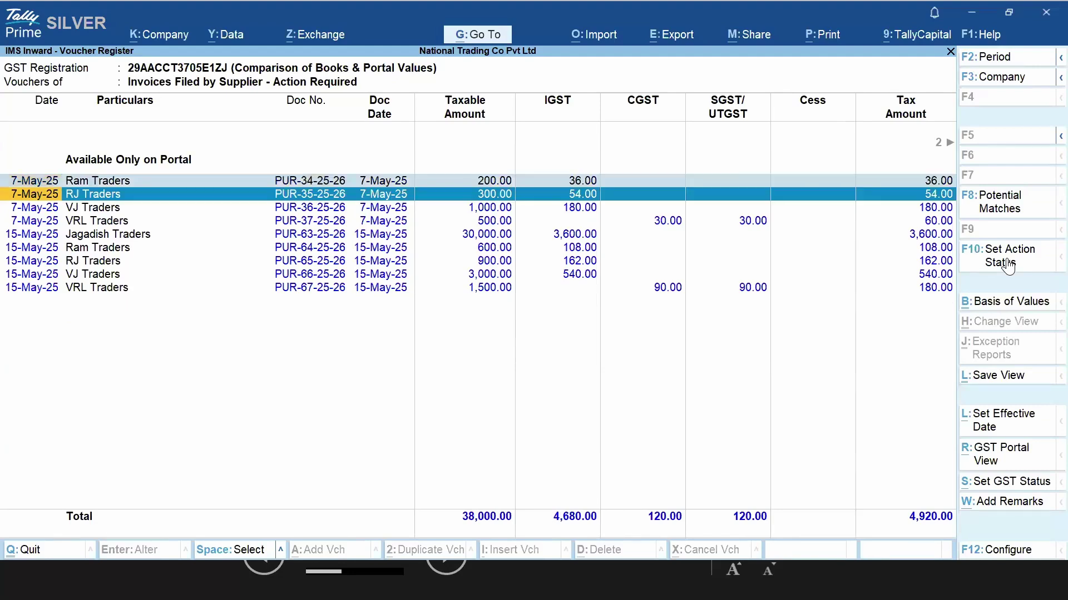
{"action": "left_click", "coordinate": [1008, 262]}
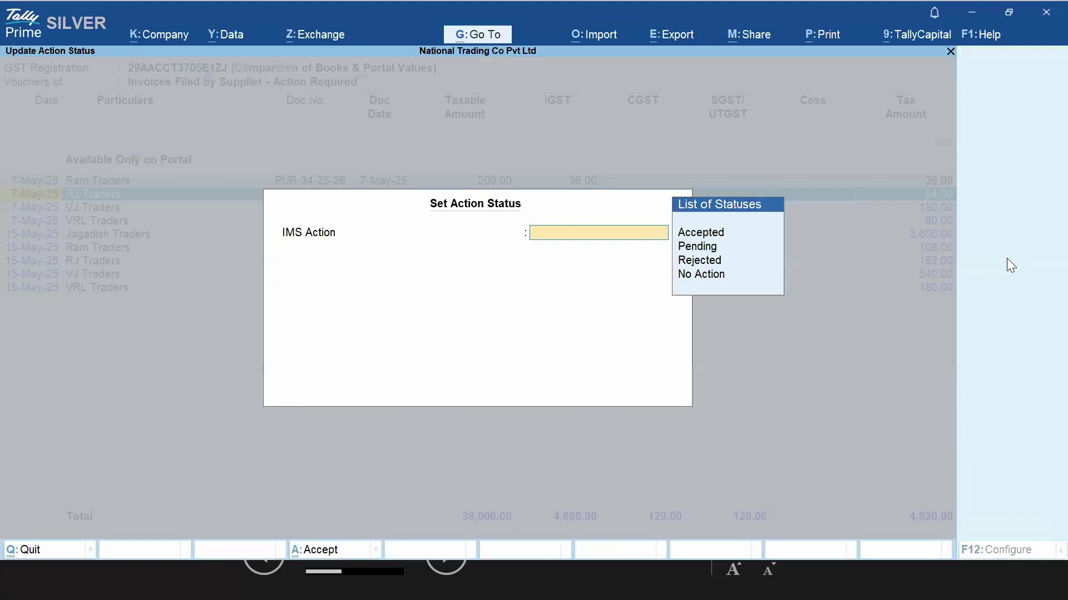
{"action": "key", "text": "Down"}
{"action": "key", "text": "Down"}
{"action": "key", "text": "Down"}
{"action": "key", "text": "Return"}
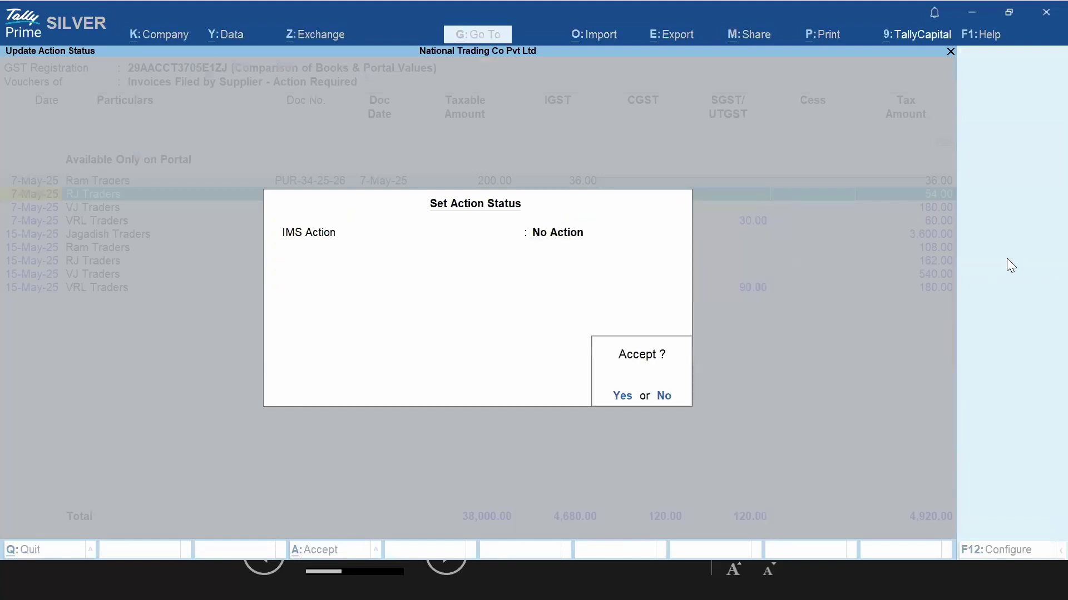
{"action": "key", "text": "Return"}
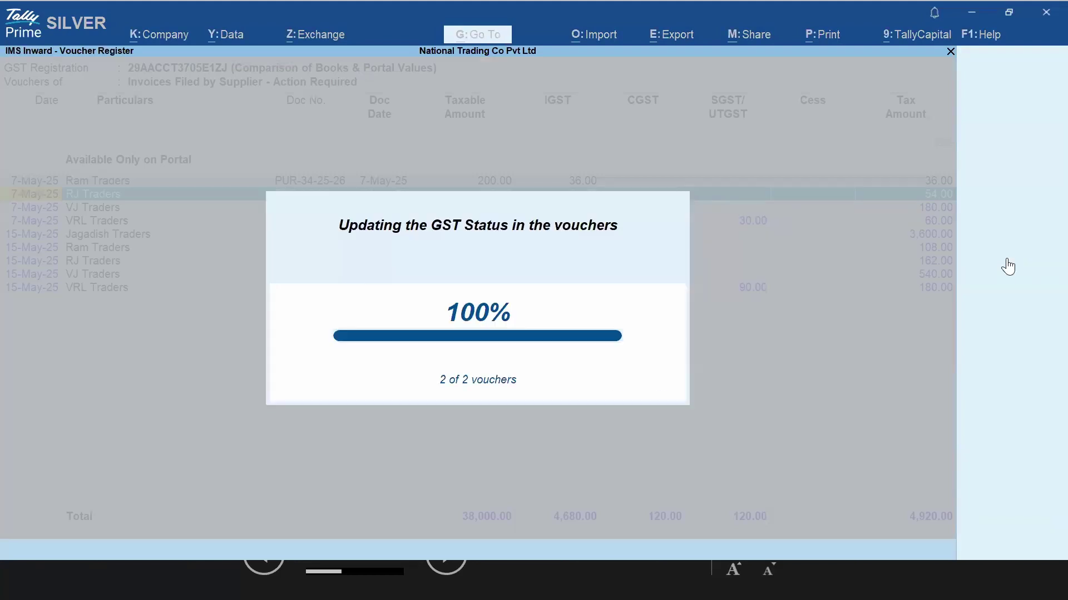
{"action": "key", "text": "Up"}
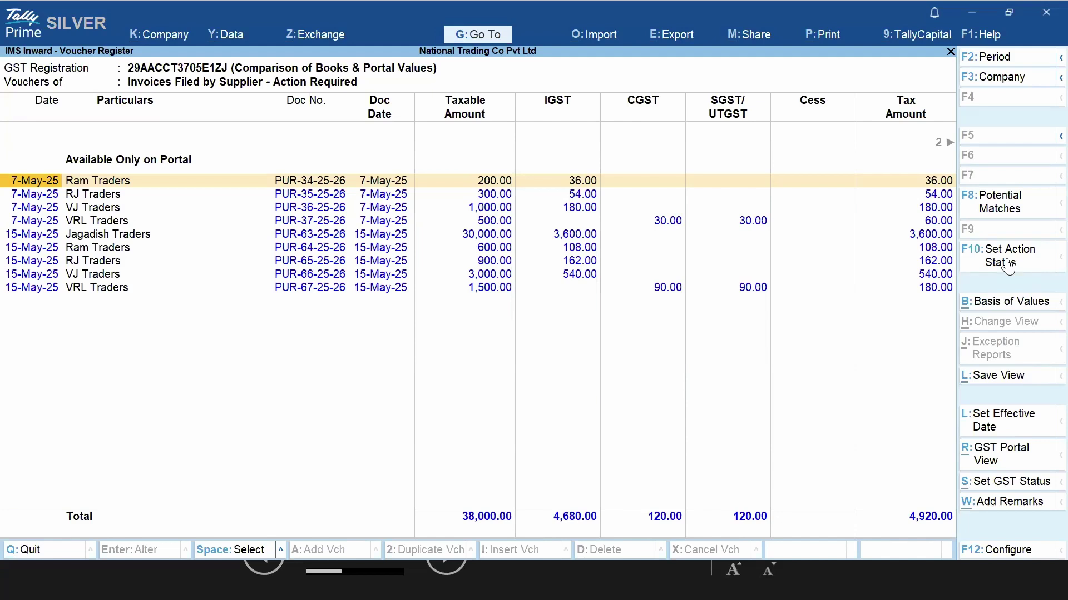
Reopen the Action Required register and accept all the remaining invoices
{"action": "key", "text": "Escape"}
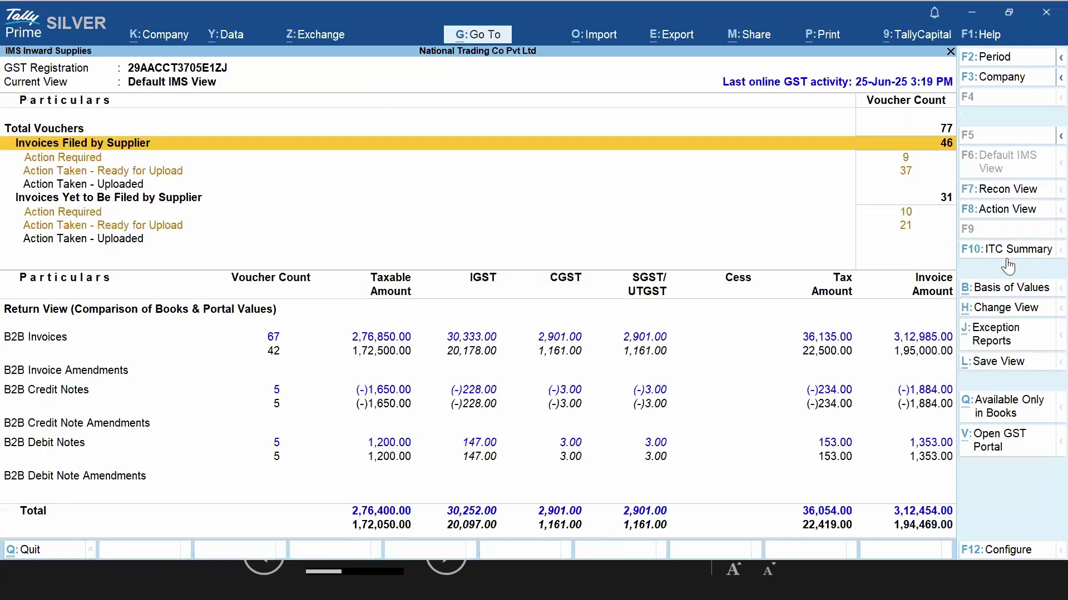
{"action": "key", "text": "Down"}
{"action": "key", "text": "Return"}
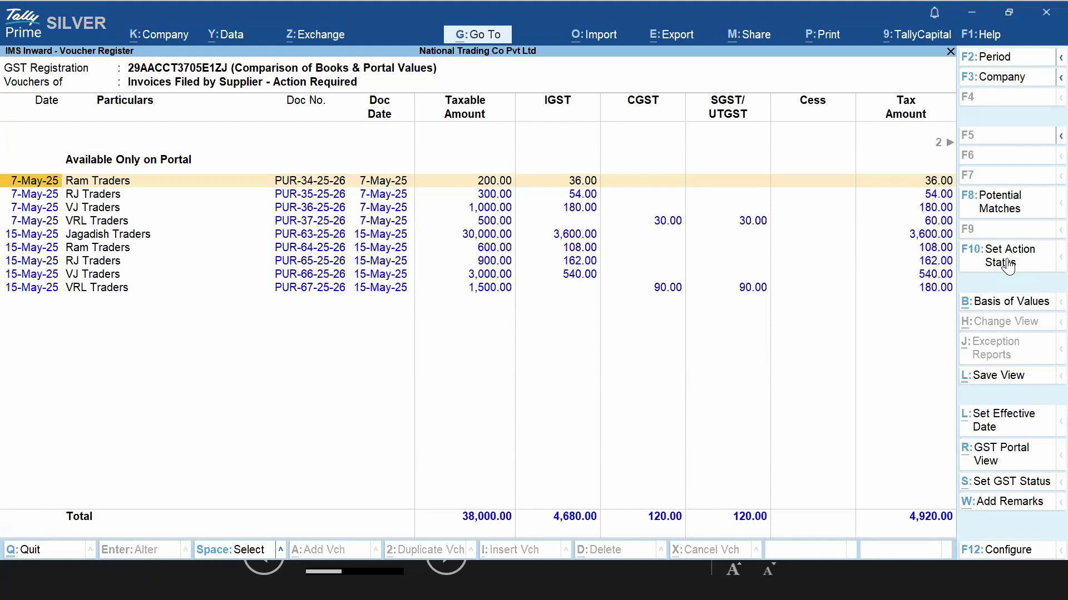
{"action": "key", "text": "space"}
{"action": "key", "text": "space"}
{"action": "key", "text": "space"}
{"action": "key", "text": "space"}
{"action": "key", "text": "space"}
{"action": "key", "text": "space"}
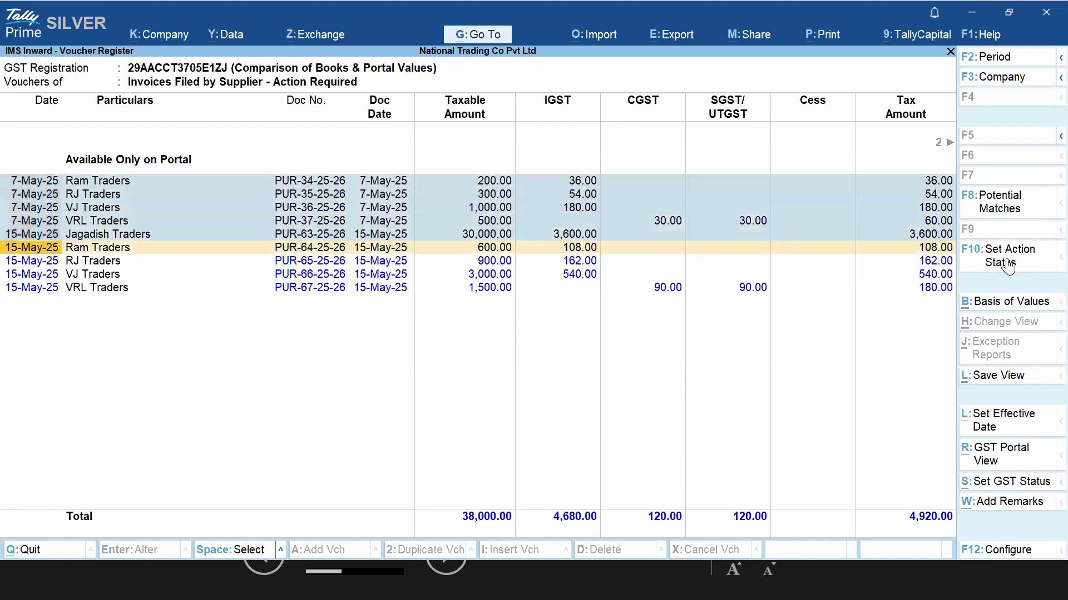
{"action": "key", "text": "space"}
{"action": "key", "text": "space"}
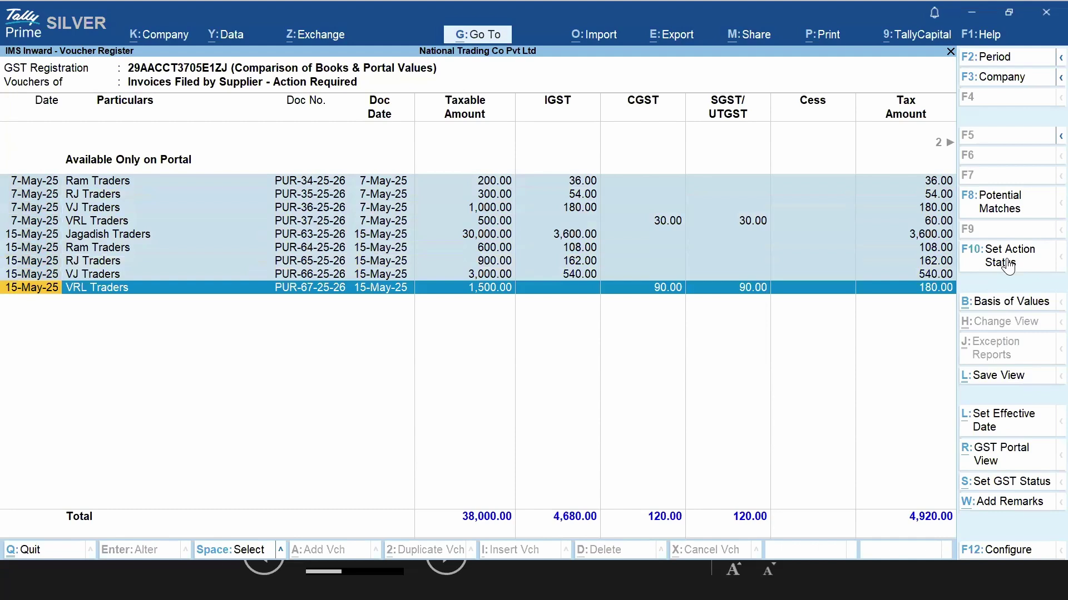
{"action": "left_click", "coordinate": [1007, 261]}
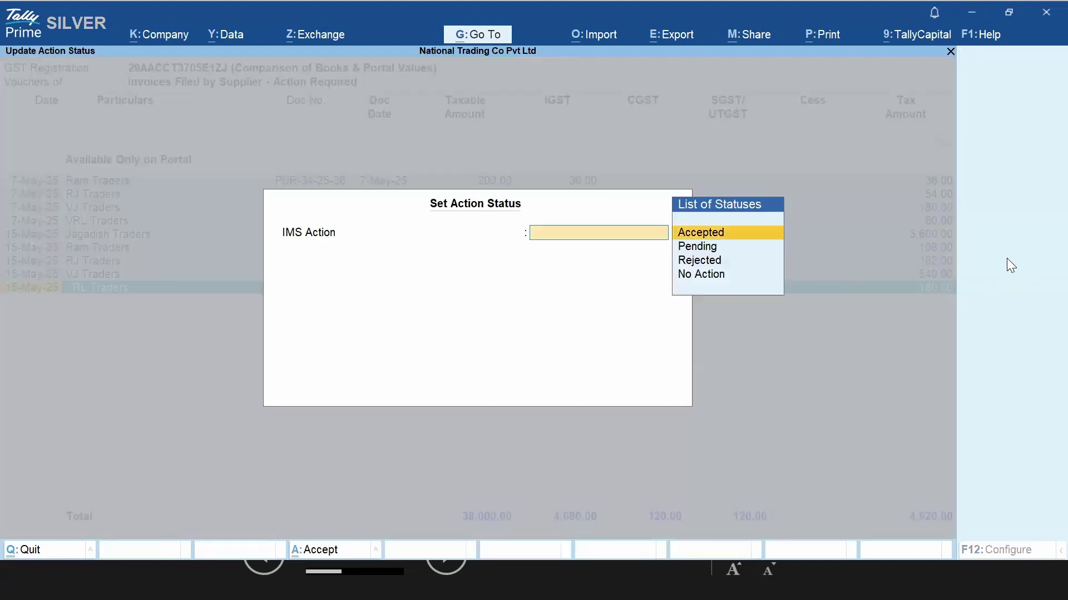
{"action": "key", "text": "Return"}
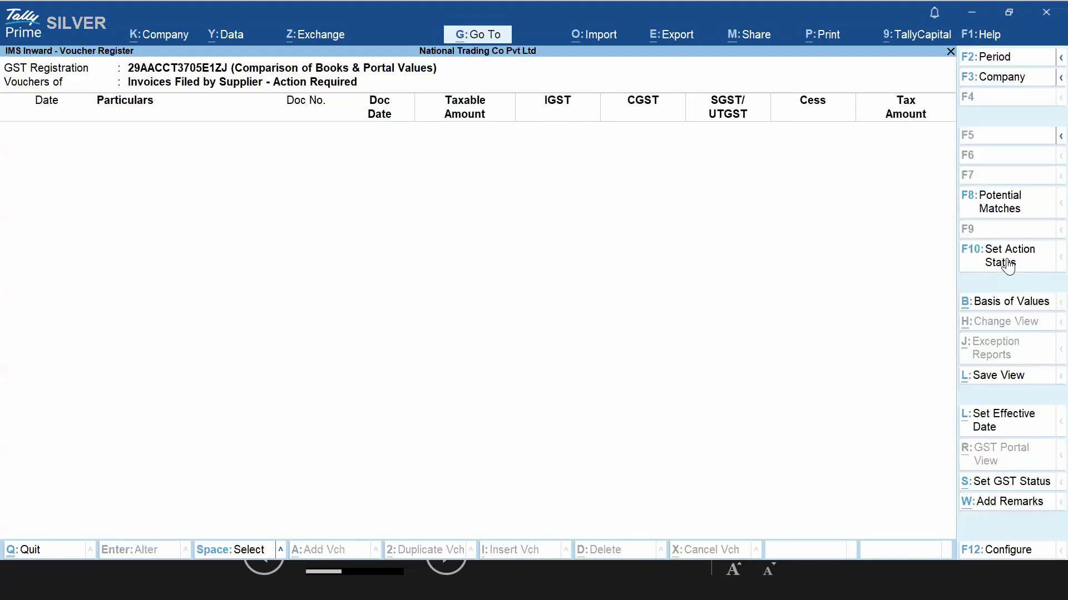
{"action": "key", "text": "Escape"}
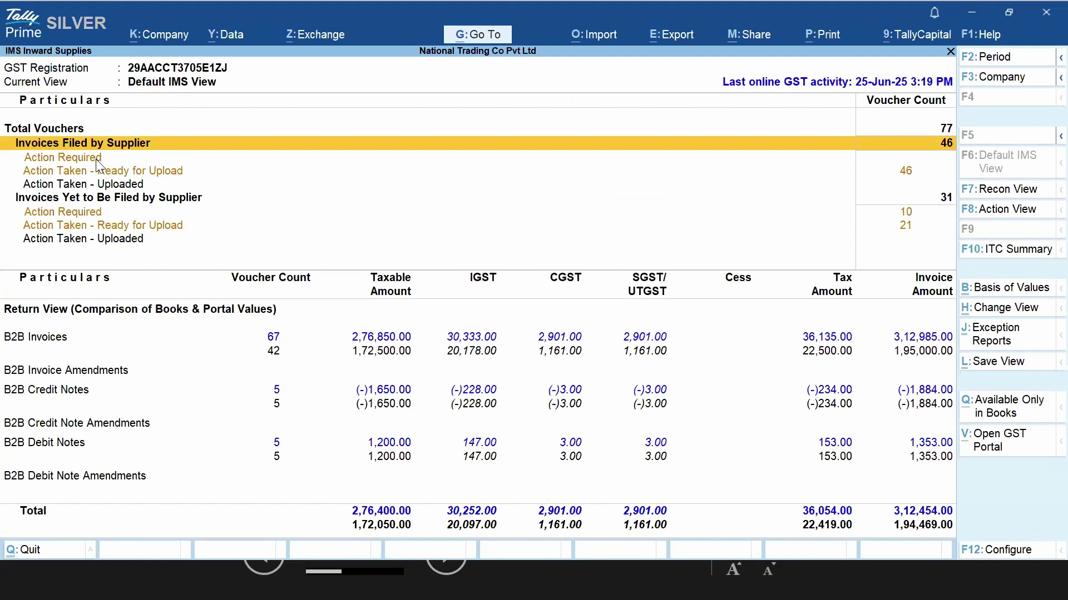
Review the 46 Ready for Upload invoices from Rejected down to PUR-67-25-26, then return
{"action": "key", "text": "Down"}
{"action": "key", "text": "Down"}
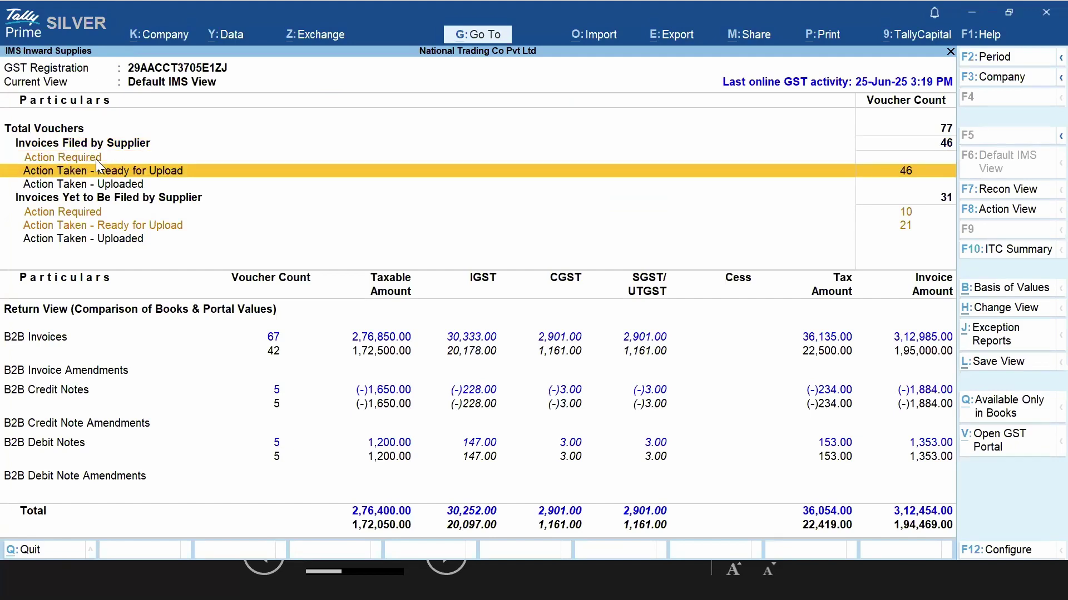
{"action": "key", "text": "Return"}
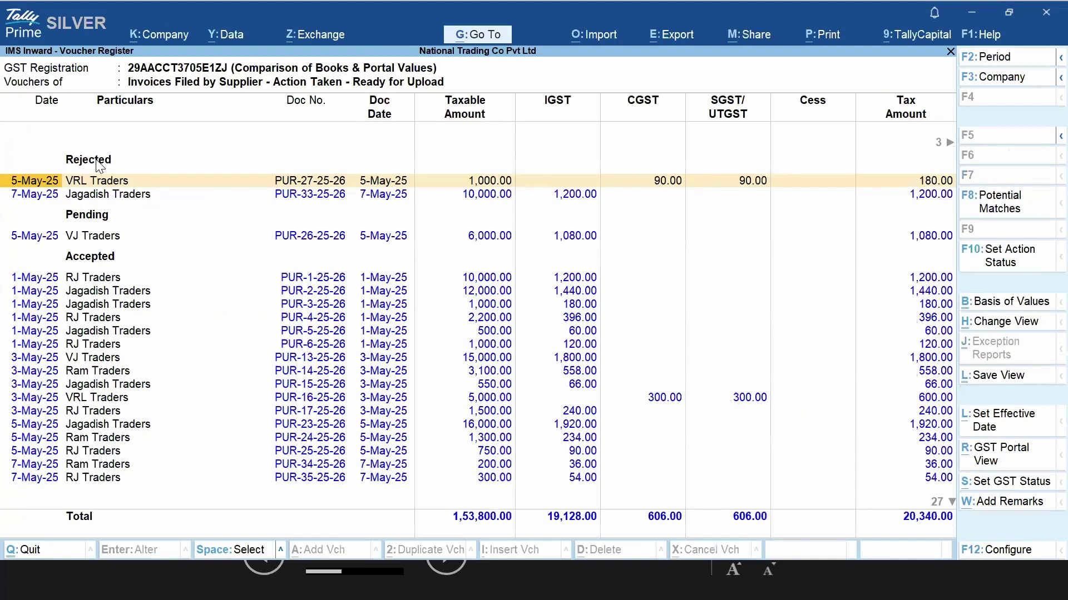
{"action": "key", "text": "Down"}
{"action": "key", "text": "Down"}
{"action": "key", "text": "Down"}
{"action": "key", "text": "Down"}
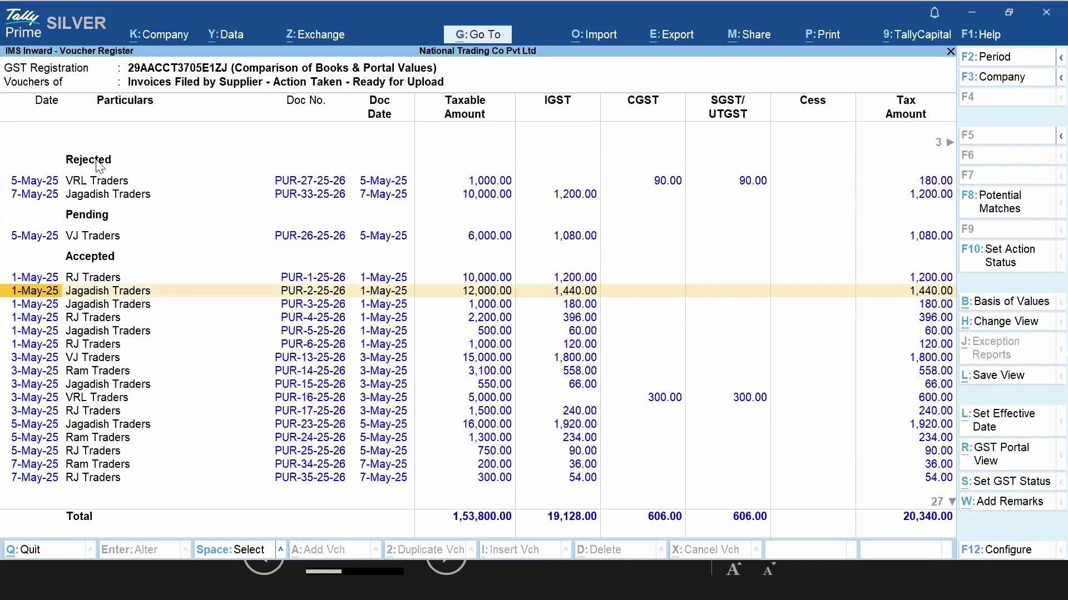
{"action": "key", "text": "Home"}
{"action": "key", "text": "Down"}
{"action": "key", "text": "Down"}
{"action": "key", "text": "Down"}
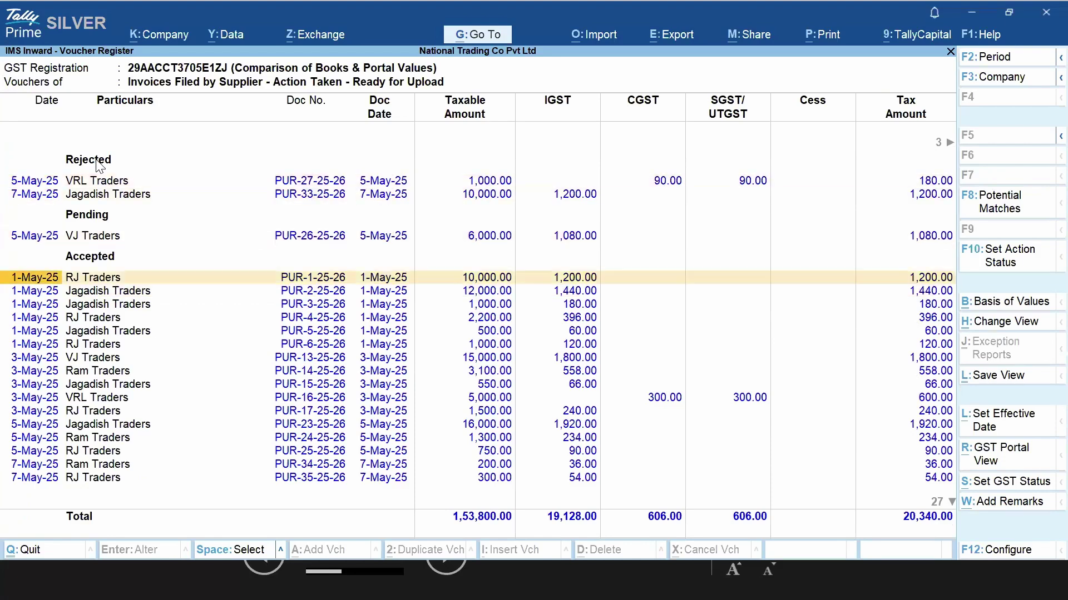
{"action": "key", "text": "Down"}
{"action": "key", "text": "Down"}
{"action": "key", "text": "Down"}
{"action": "key", "text": "Down"}
{"action": "key", "text": "Down"}
{"action": "key", "text": "Down"}
{"action": "key", "text": "Down"}
{"action": "key", "text": "Down"}
{"action": "key", "text": "Down"}
{"action": "key", "text": "Down"}
{"action": "key", "text": "Down"}
{"action": "key", "text": "Down"}
{"action": "key", "text": "Down"}
{"action": "key", "text": "Down"}
{"action": "key", "text": "Down"}
{"action": "key", "text": "Down"}
{"action": "key", "text": "Down"}
{"action": "key", "text": "Down"}
{"action": "key", "text": "Down"}
{"action": "key", "text": "Down"}
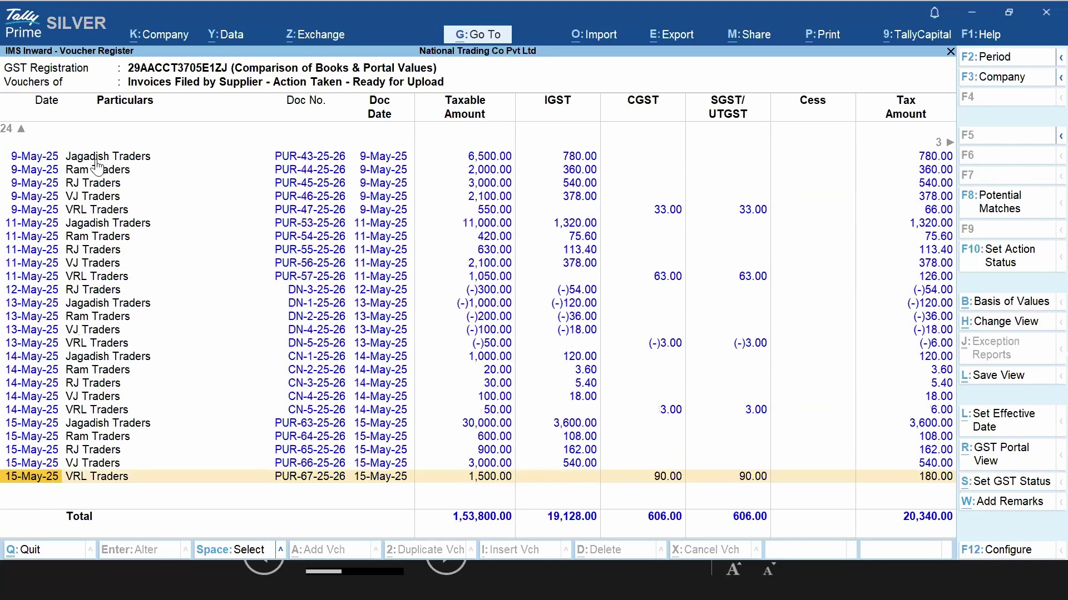
{"action": "key", "text": "Escape"}
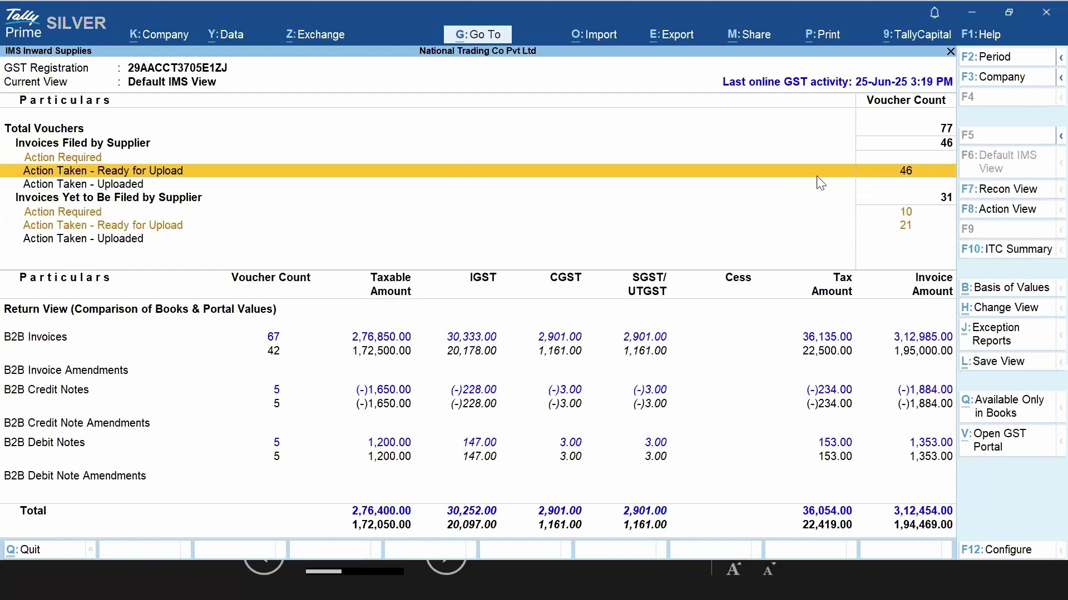
View the 10 Available Only in Books invoices (taxable 84,000.00), then return to the summary
{"action": "left_click", "coordinate": [1007, 412]}
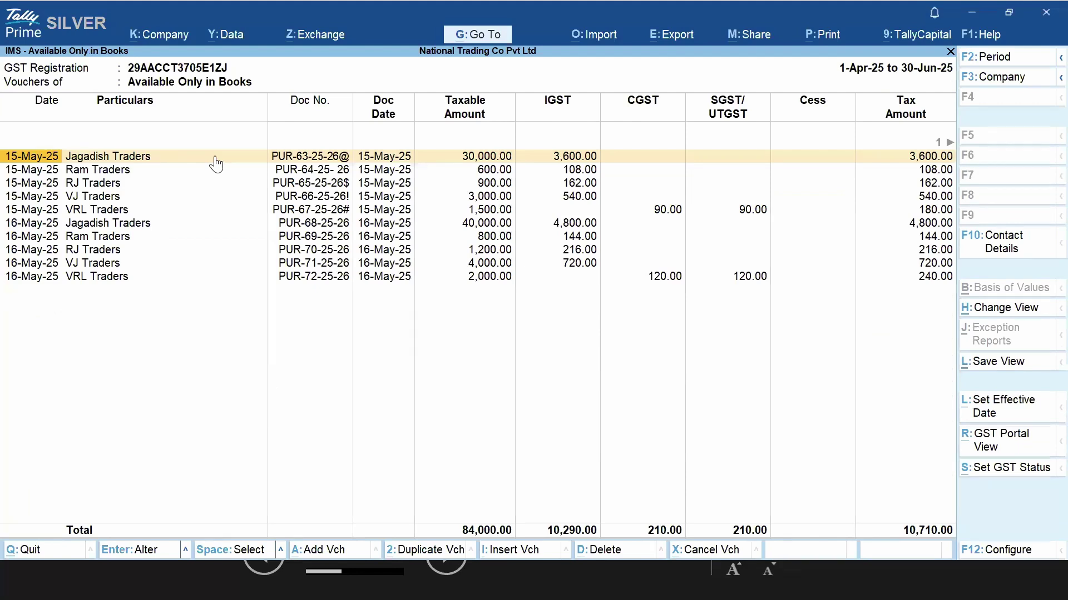
{"action": "key", "text": "Escape"}
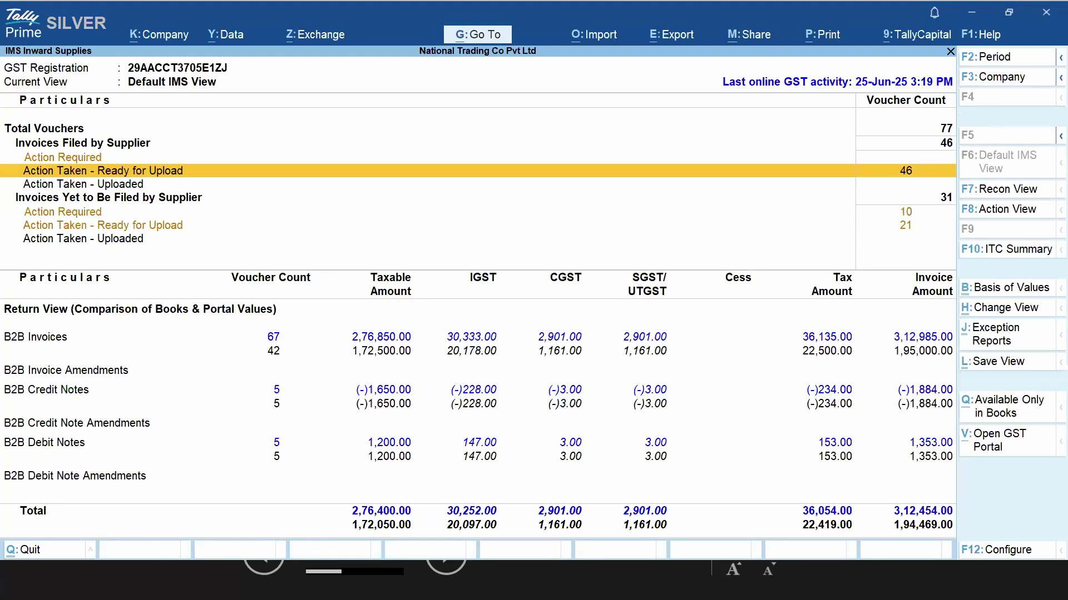
Keep Comparison of Books & Portal Values and All Statuses, and filter action status to Accepted
{"action": "left_click", "coordinate": [1017, 289]}
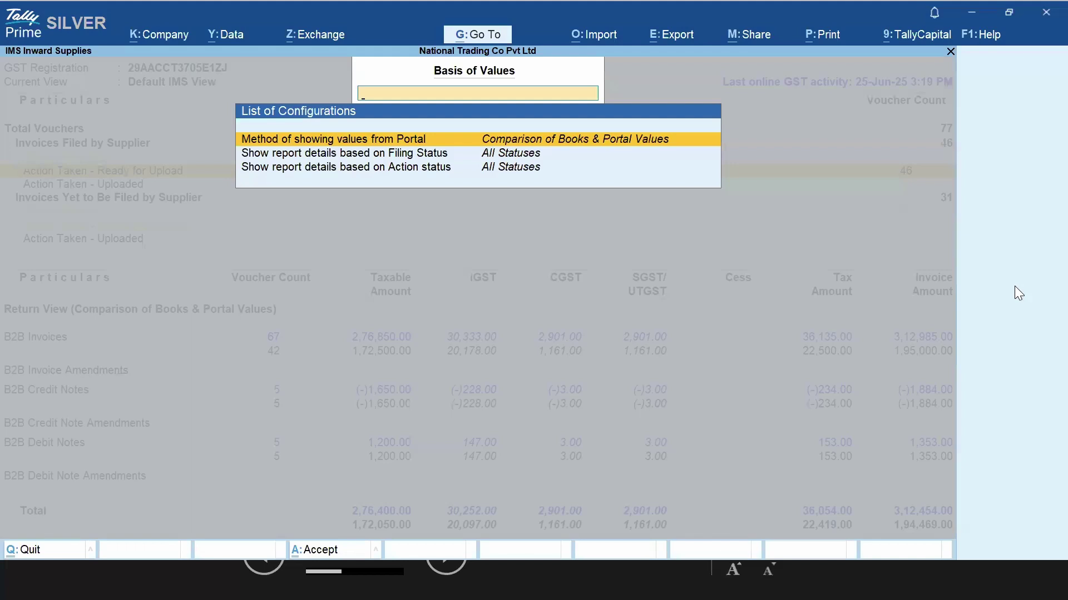
{"action": "key", "text": "Return"}
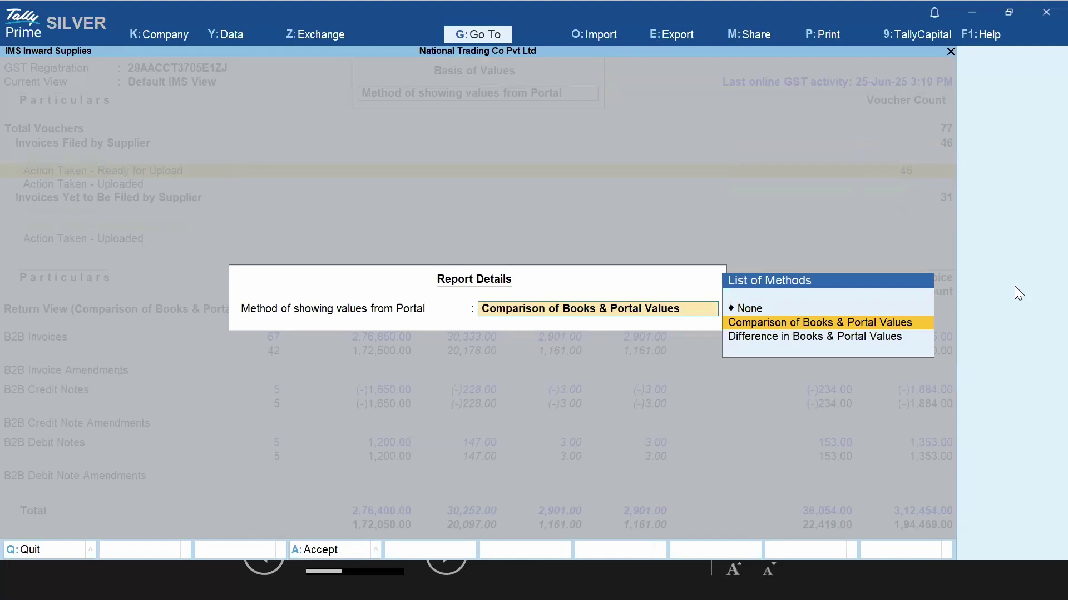
{"action": "key", "text": "Return"}
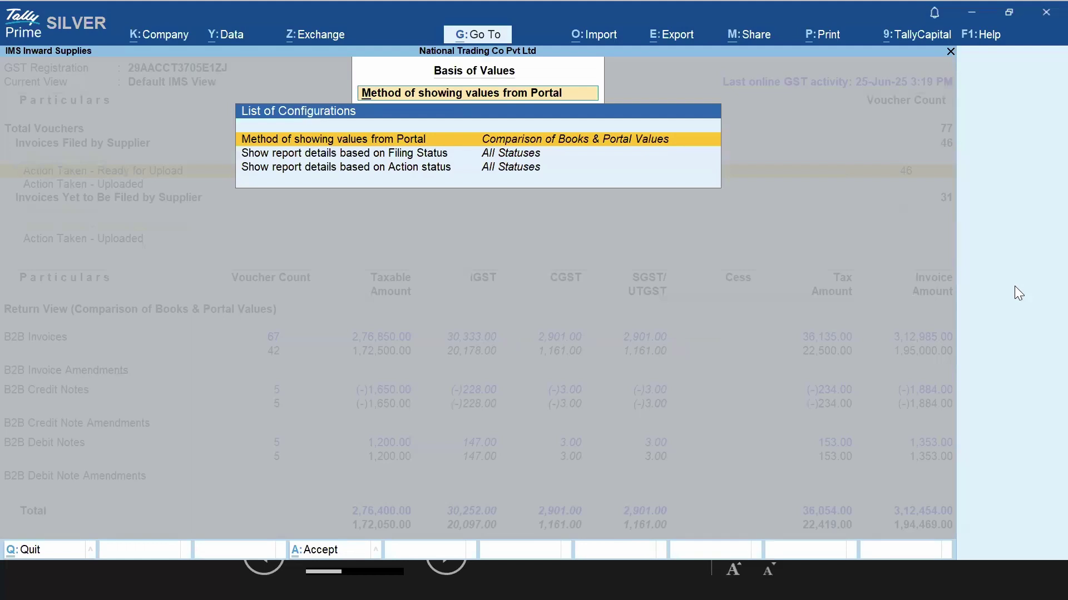
{"action": "key", "text": "Down"}
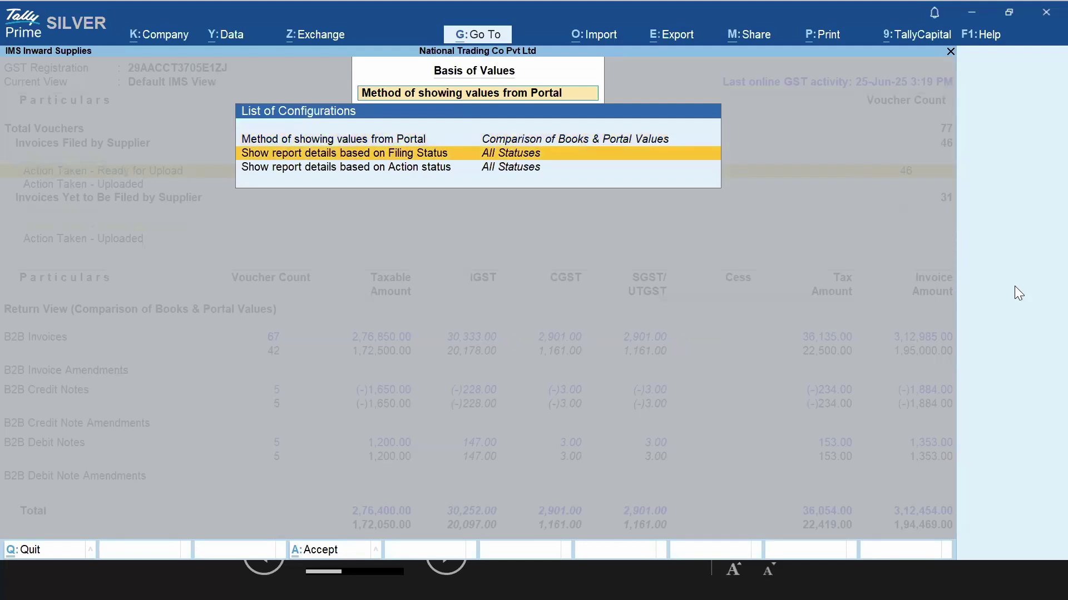
{"action": "key", "text": "Return"}
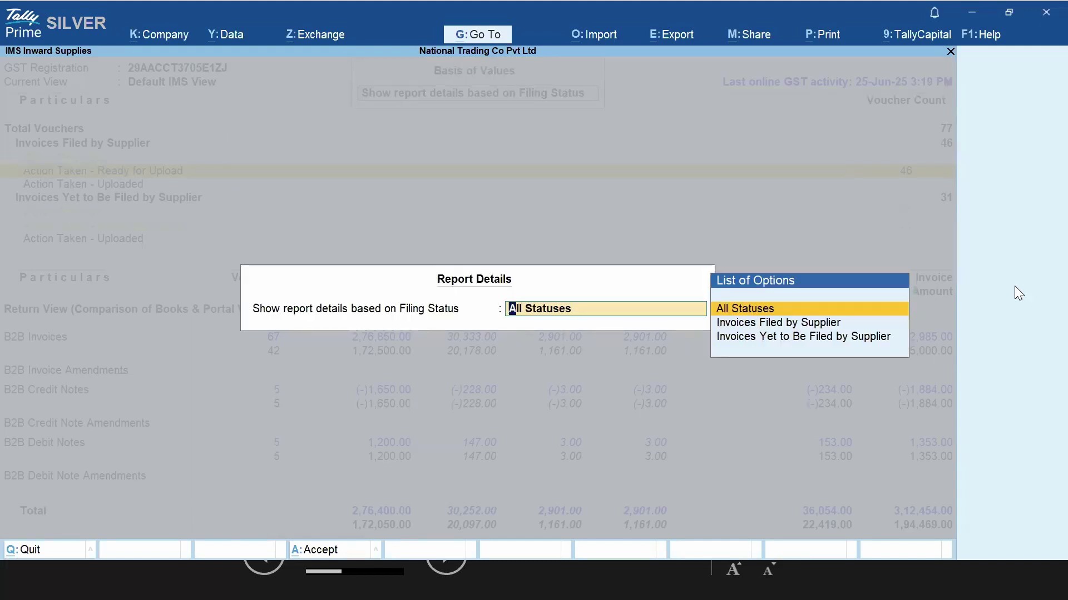
{"action": "key", "text": "Down"}
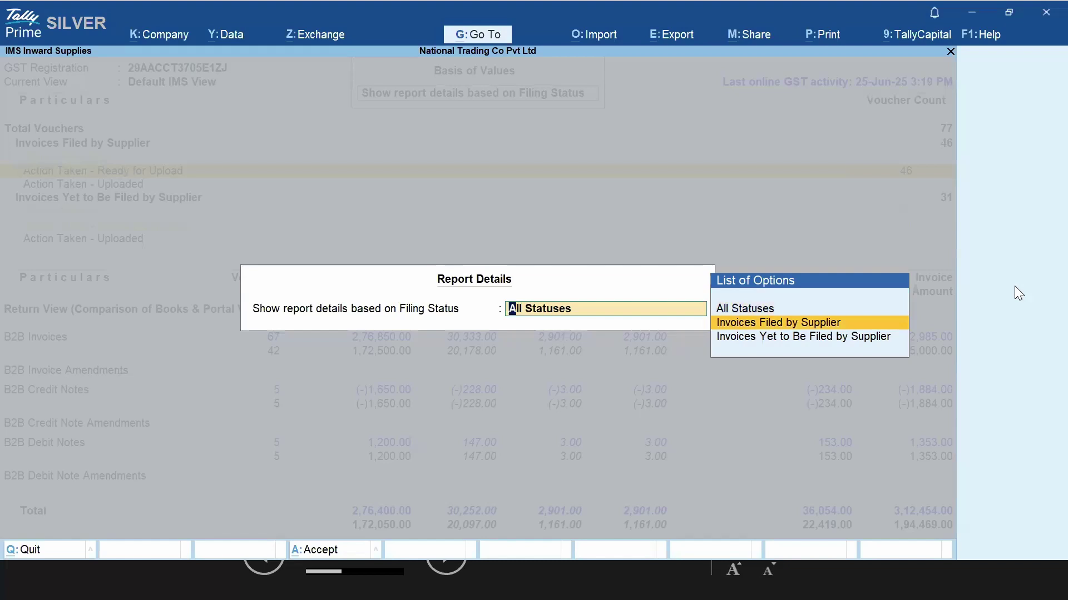
{"action": "key", "text": "Down"}
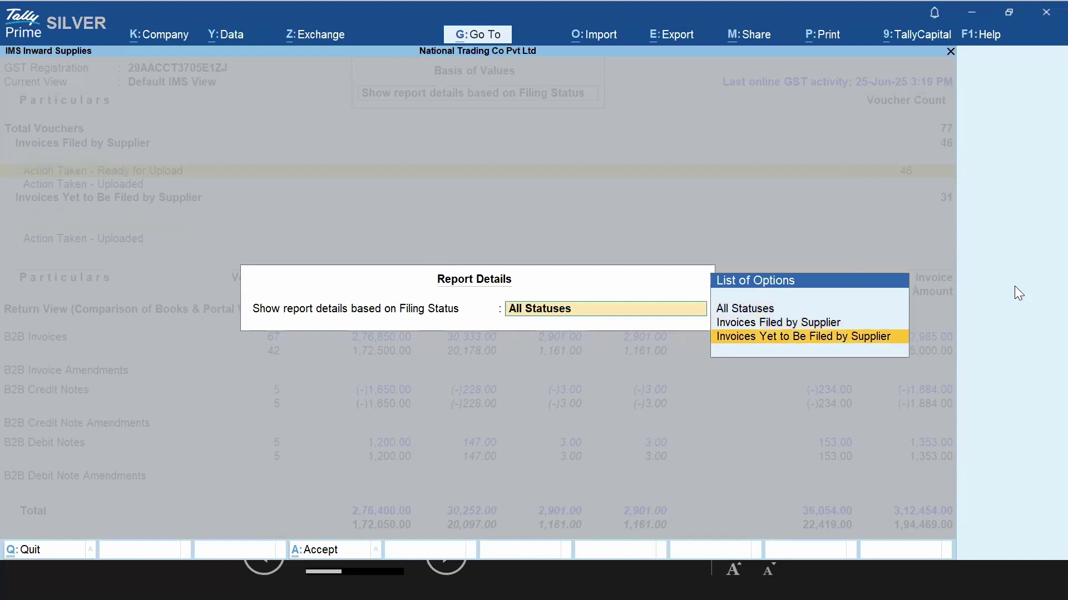
{"action": "key", "text": "Escape"}
{"action": "key", "text": "Down"}
{"action": "key", "text": "Return"}
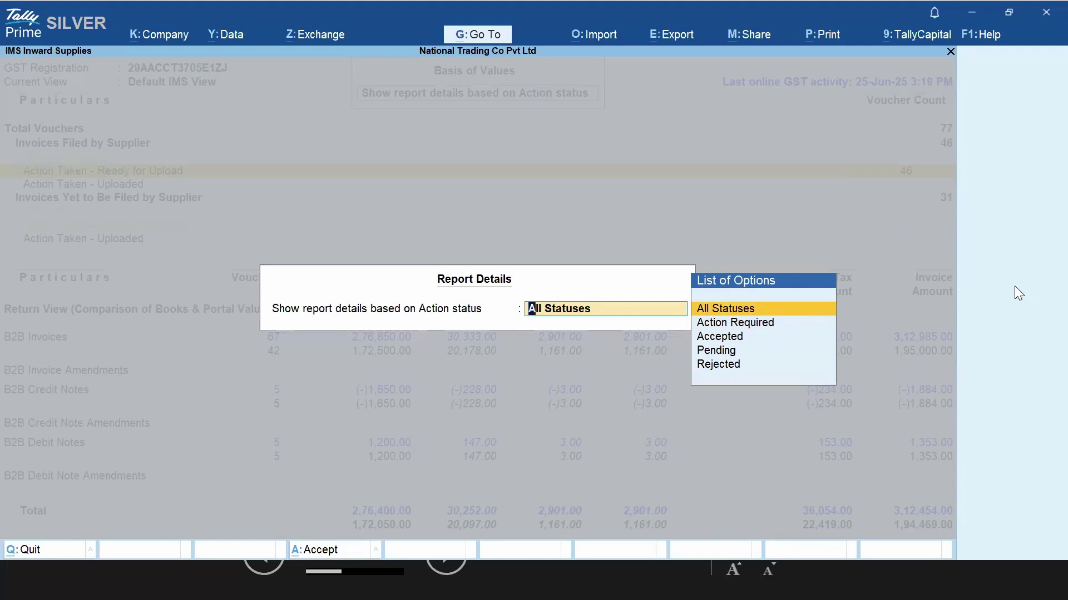
{"action": "key", "text": "Down"}
{"action": "key", "text": "Down"}
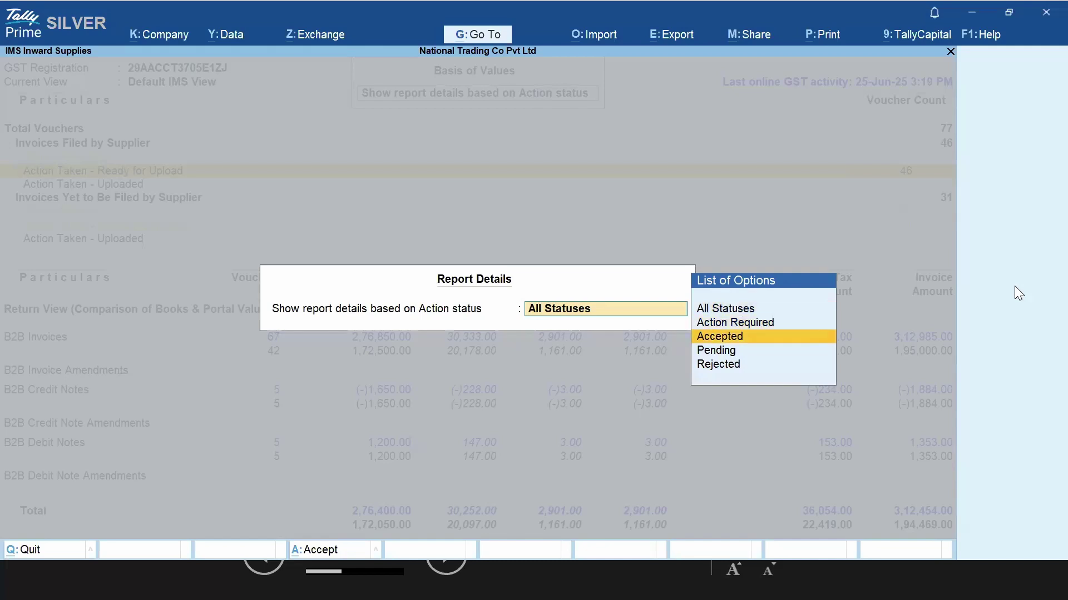
{"action": "key", "text": "Return"}
{"action": "key", "text": "ctrl"}
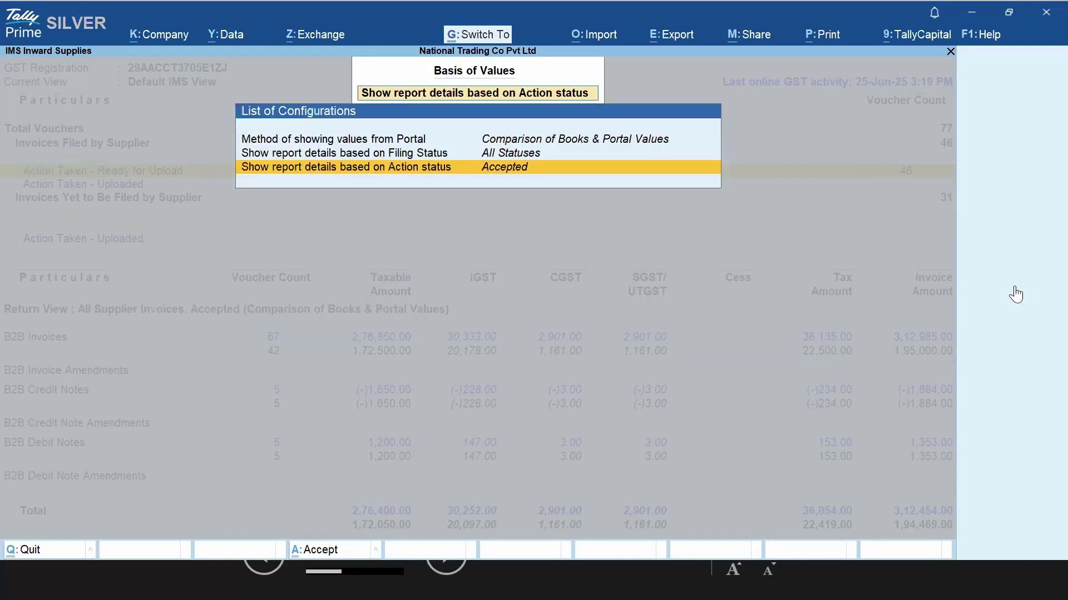
{"action": "key", "text": "ctrl+a"}
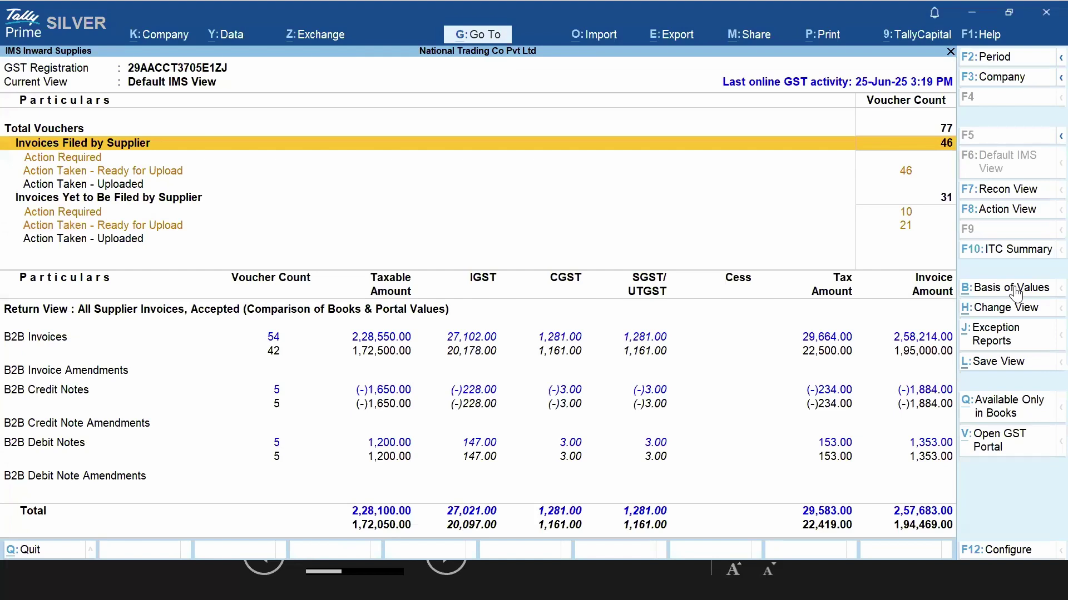
Close Basis of Values unchanged and glance at the IMS on GST Portal slide in PowerPoint
{"action": "left_click", "coordinate": [1017, 289]}
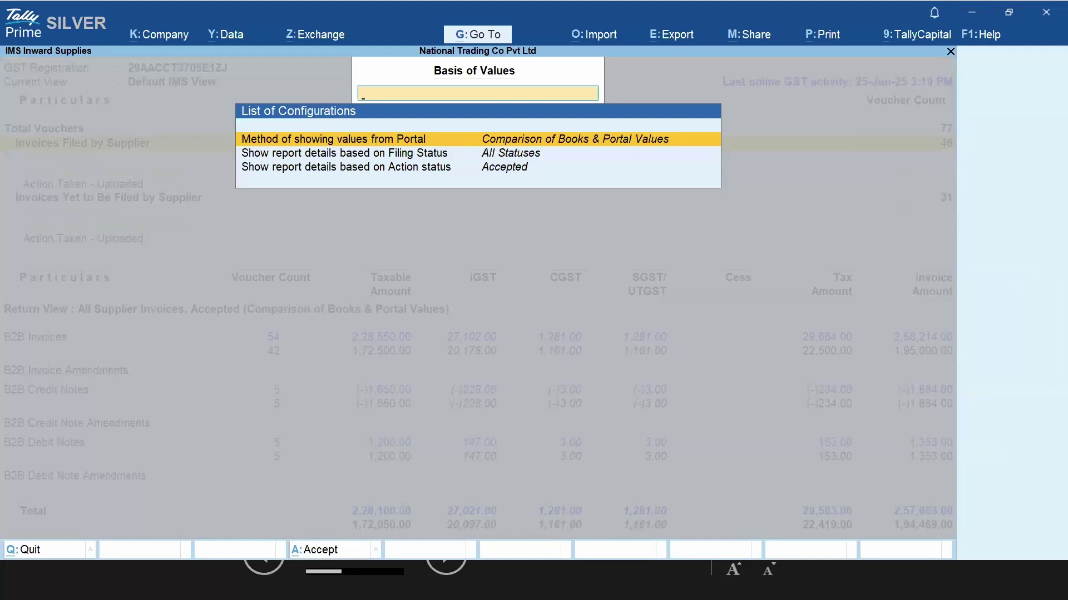
{"action": "key", "text": "Escape"}
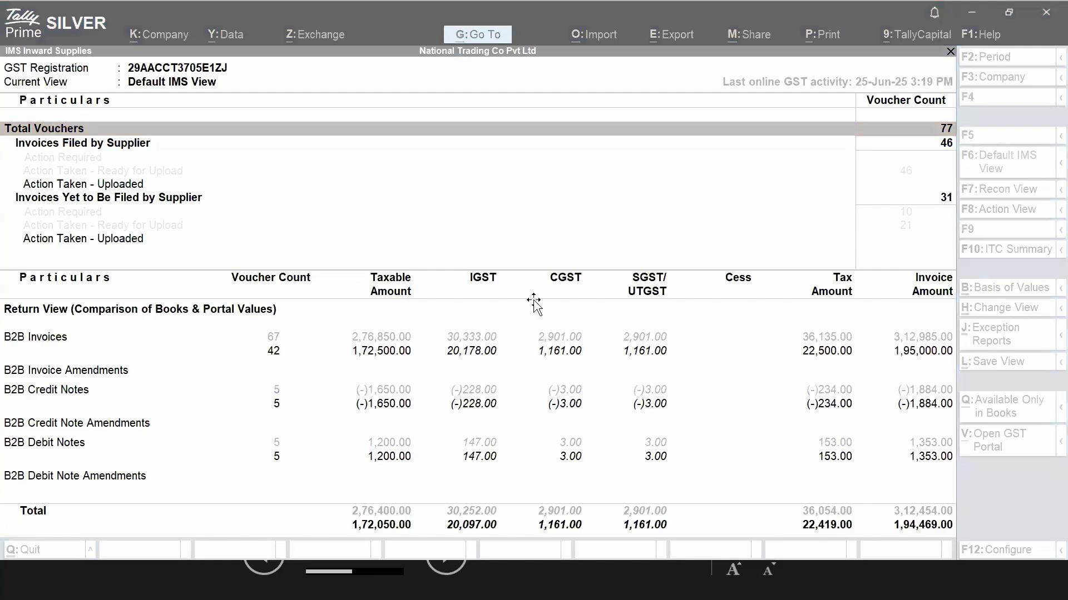
{"action": "key", "text": "alt+Tab"}
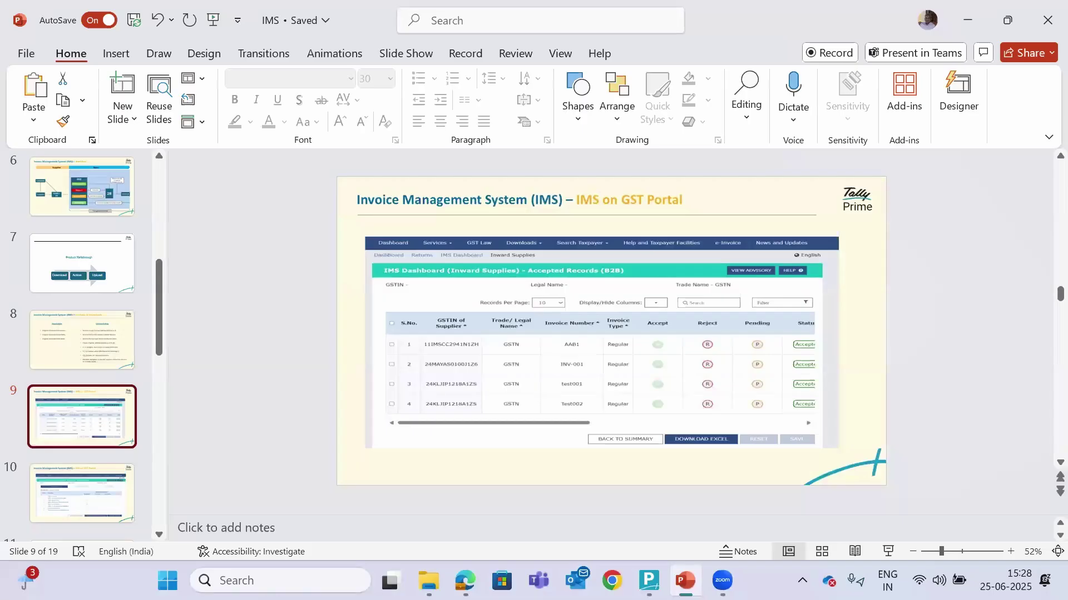
{"action": "key", "text": "alt+Tab"}
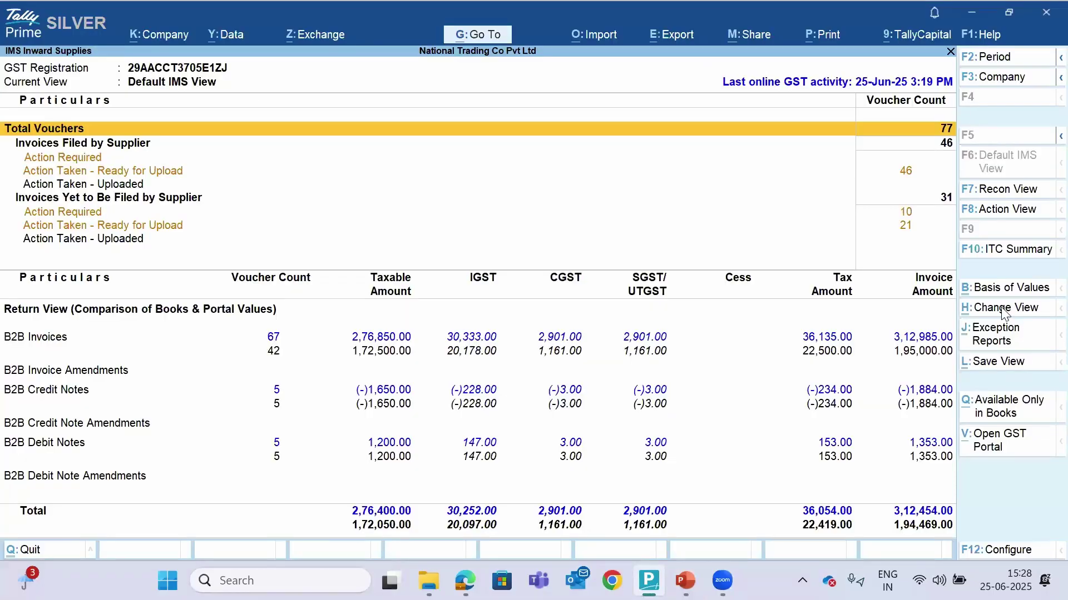
Browse the List of Views, such as Action View and Available Only in Books, without switching
{"action": "left_click", "coordinate": [1002, 310]}
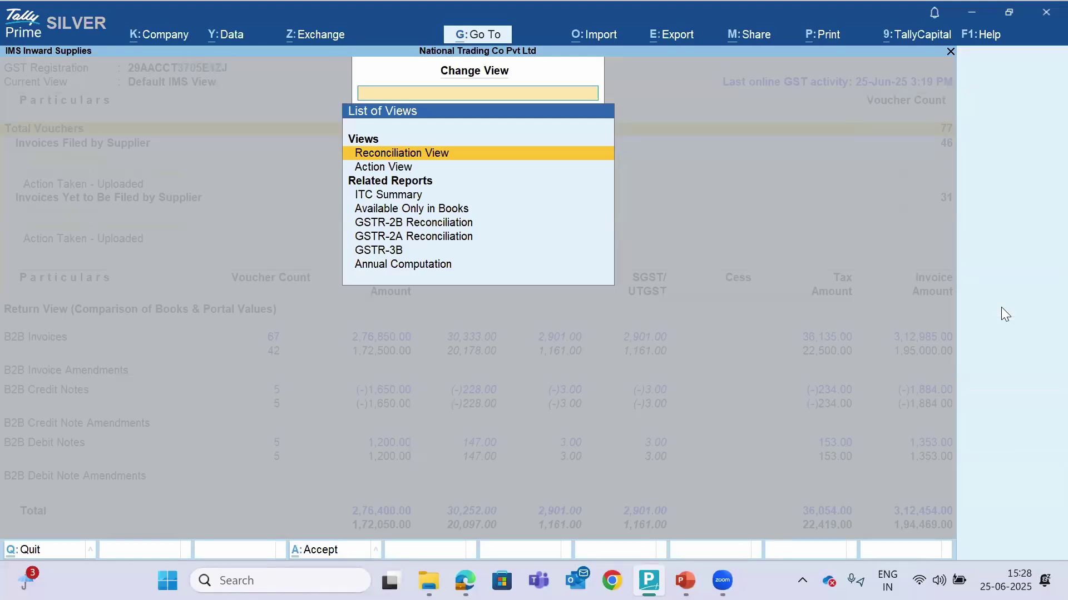
{"action": "key", "text": "Up"}
{"action": "key", "text": "Down"}
{"action": "key", "text": "Down"}
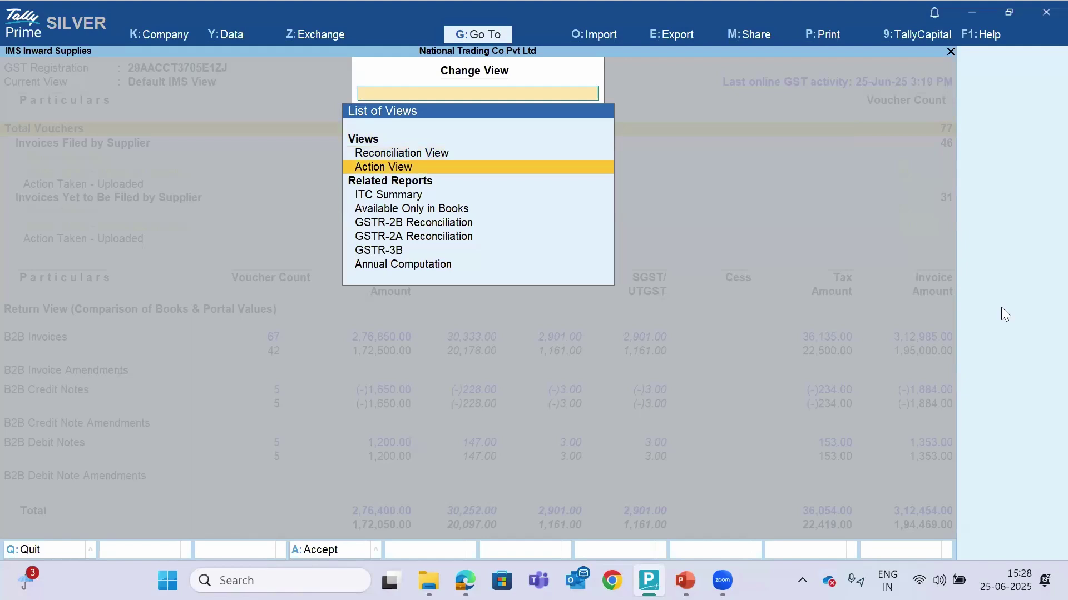
{"action": "key", "text": "Down"}
{"action": "key", "text": "End"}
{"action": "key", "text": "Up"}
{"action": "key", "text": "Up"}
{"action": "key", "text": "Up"}
{"action": "key", "text": "Up"}
{"action": "key", "text": "Escape"}
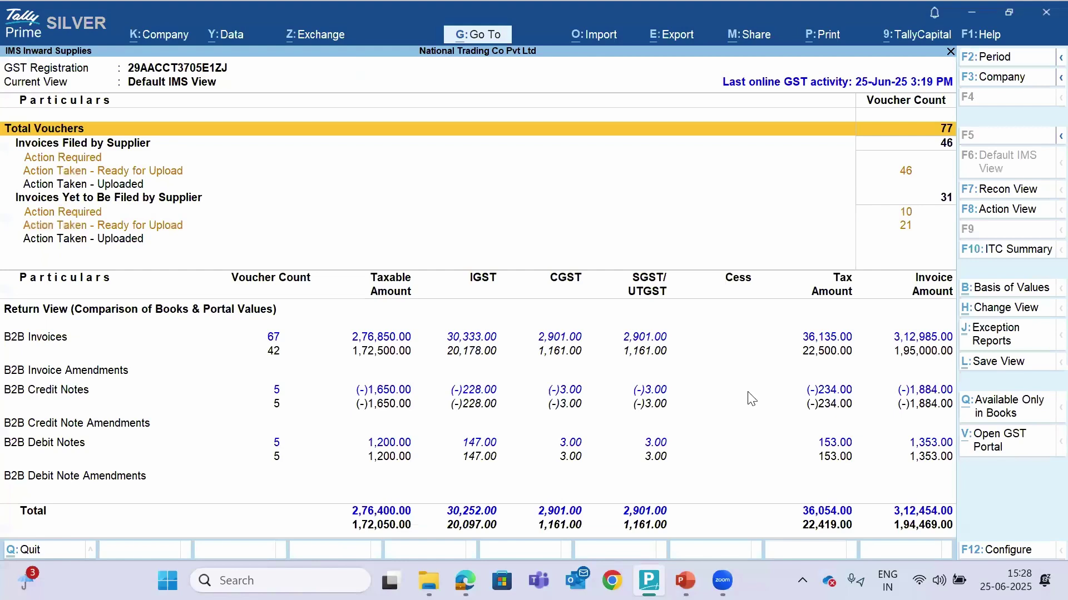
Open Action Required under Invoices Yet to Be Filed by Supplier, listing 10 portal-only invoices
{"action": "key", "text": "Down"}
{"action": "key", "text": "Down"}
{"action": "key", "text": "Down"}
{"action": "key", "text": "Down"}
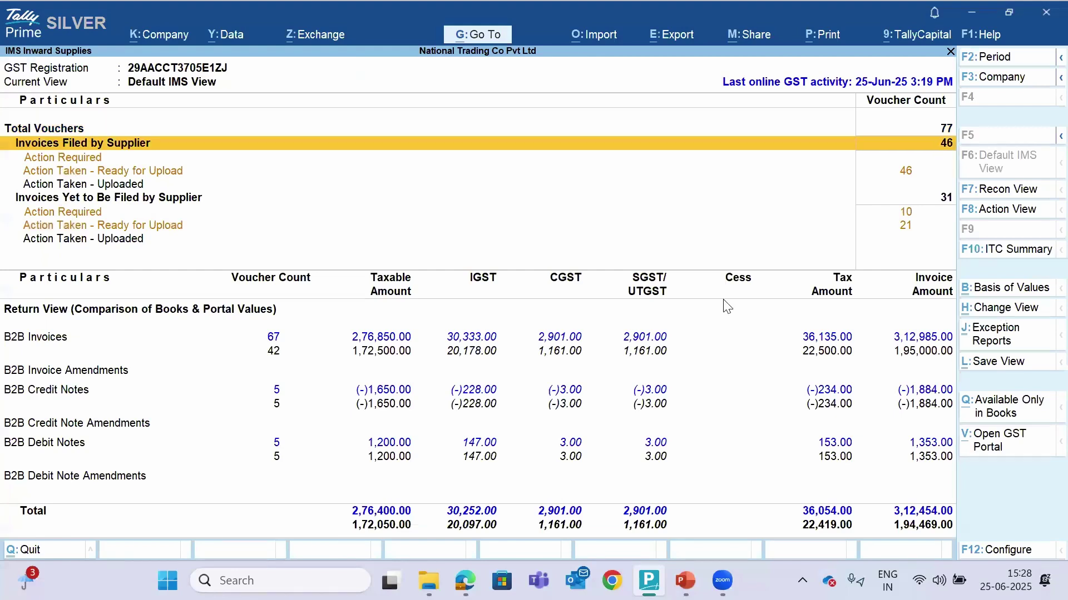
{"action": "key", "text": "Up"}
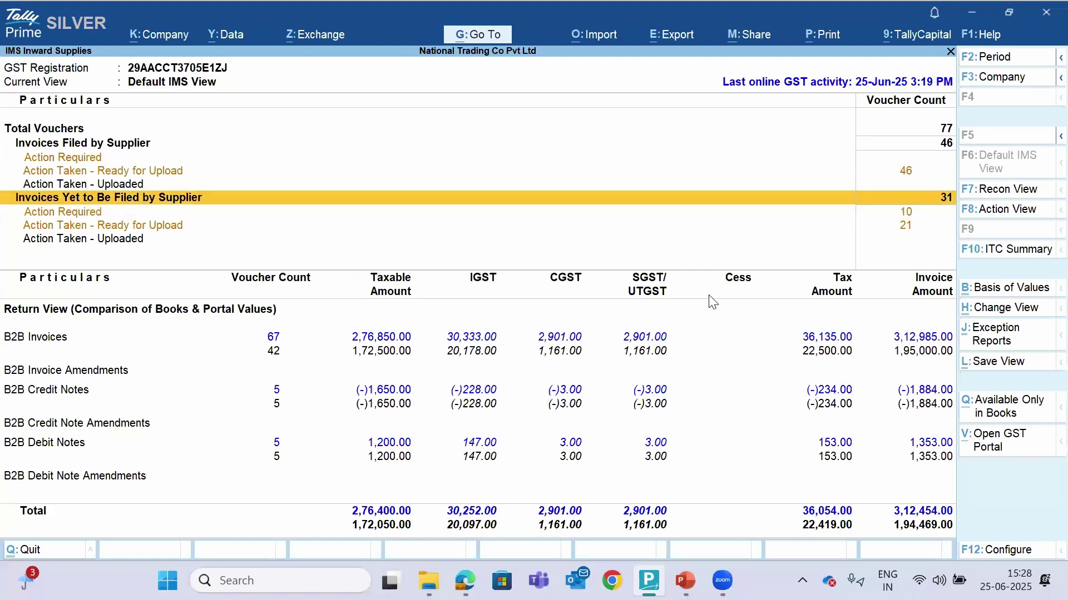
{"action": "key", "text": "shift+Return"}
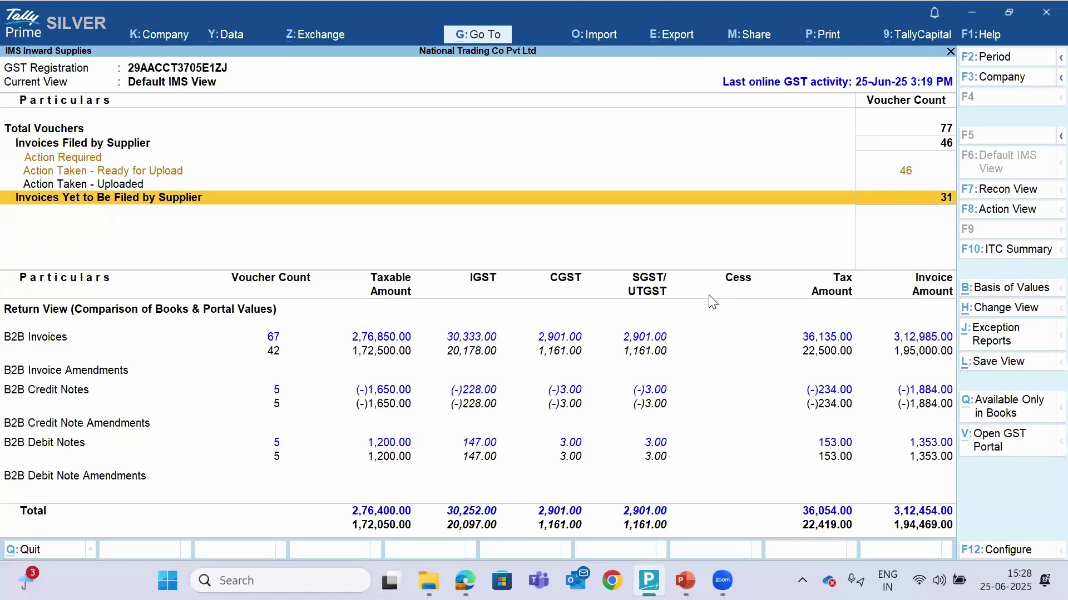
{"action": "key", "text": "Down"}
{"action": "key", "text": "Up"}
{"action": "key", "text": "shift+Return"}
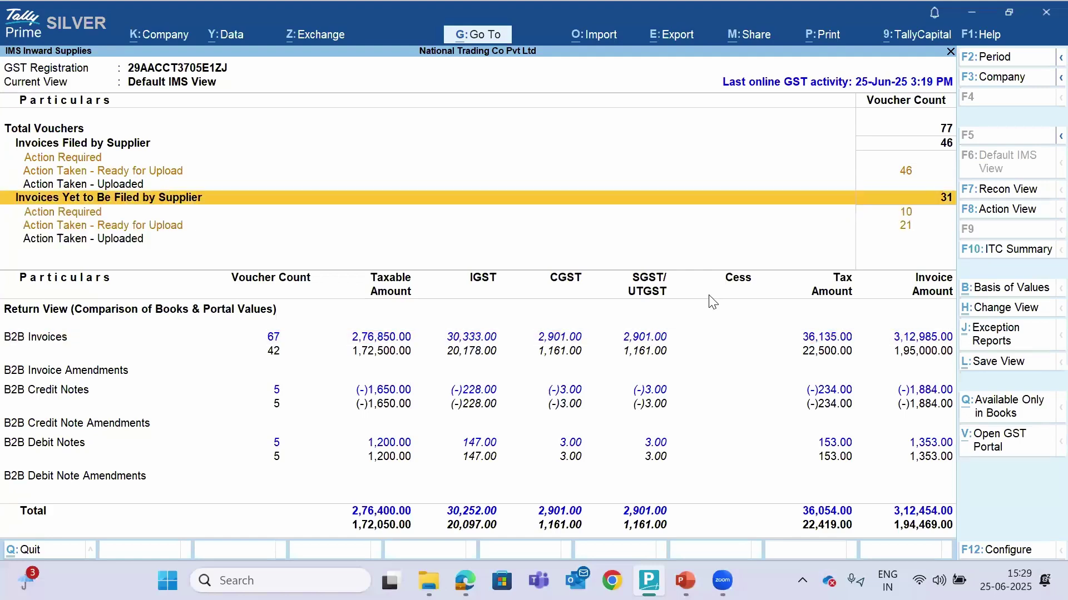
{"action": "key", "text": "Down"}
{"action": "key", "text": "Return"}
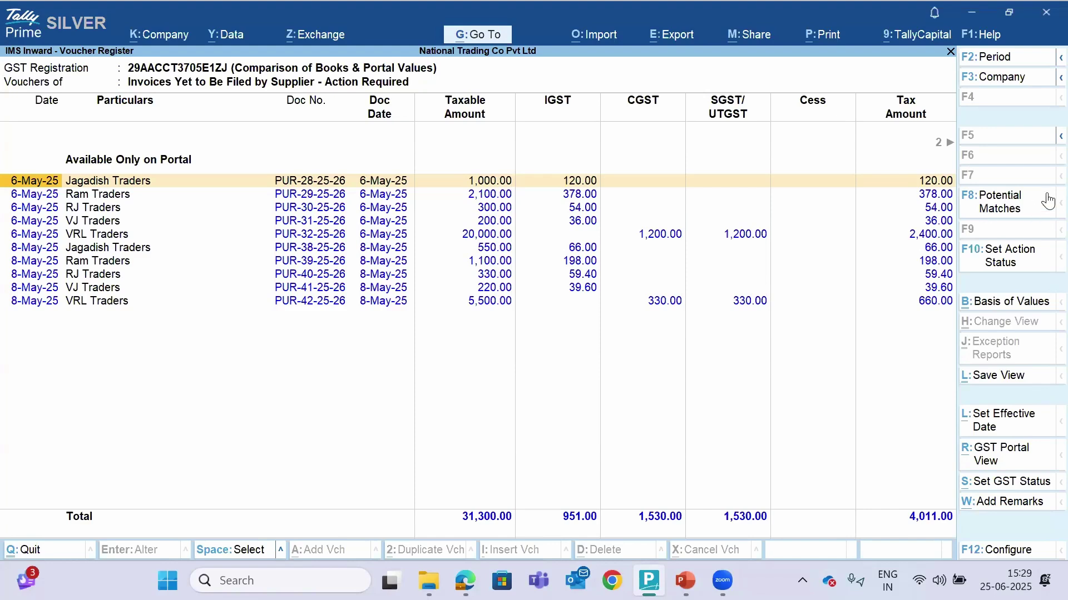
Check Potential Matches for the 10 portal-only invoices, continuing with the current period
{"action": "left_click", "coordinate": [1013, 215]}
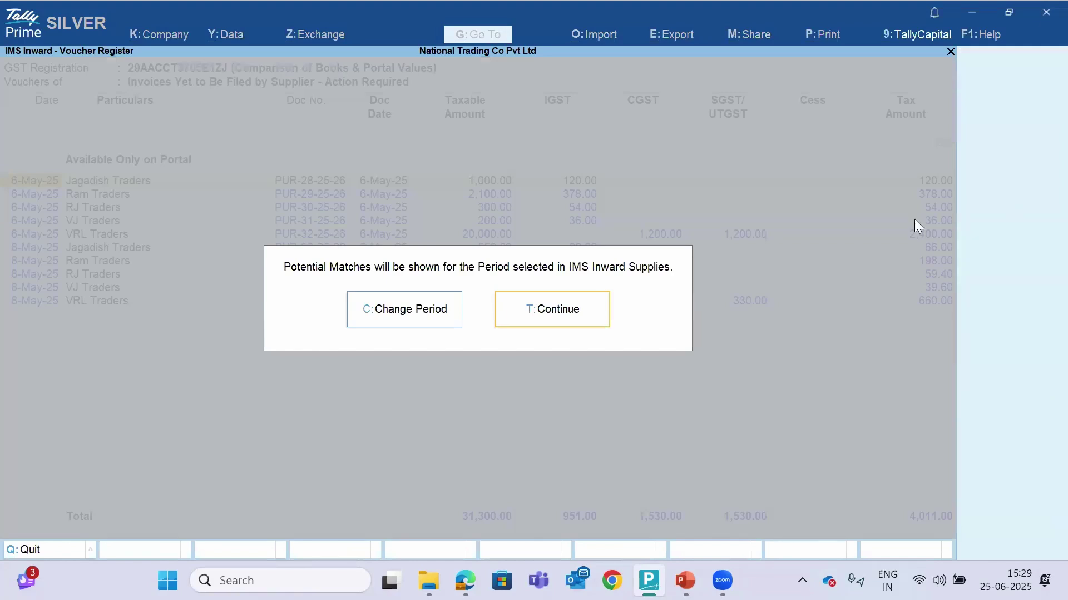
{"action": "left_click", "coordinate": [533, 315]}
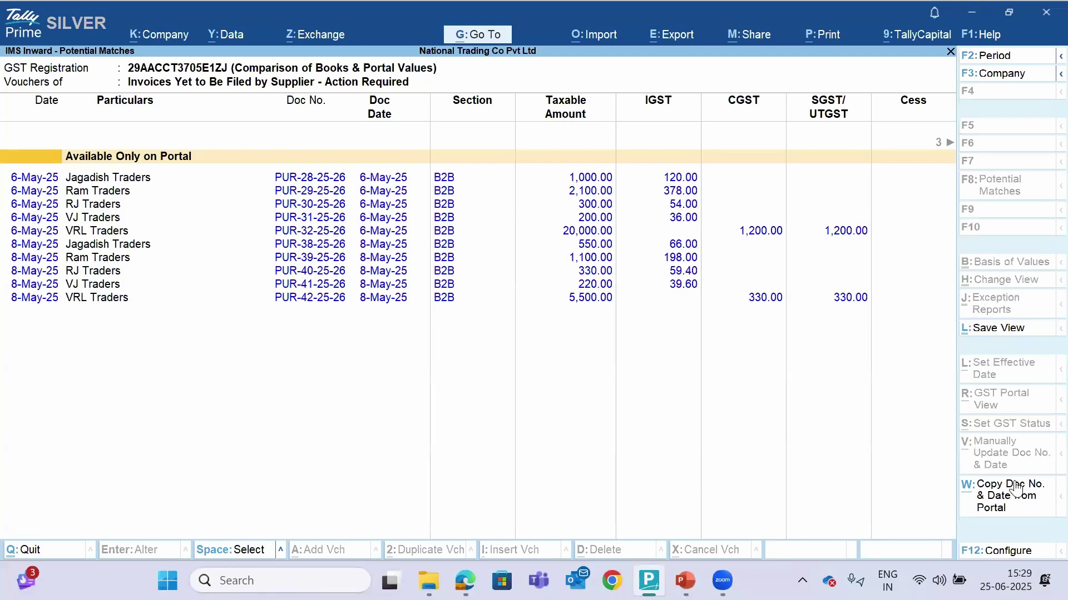
Back out to Gateway of Tally and go through Statutory and GST Reports to Invoice Management System (IMS)
{"action": "key", "text": "Escape"}
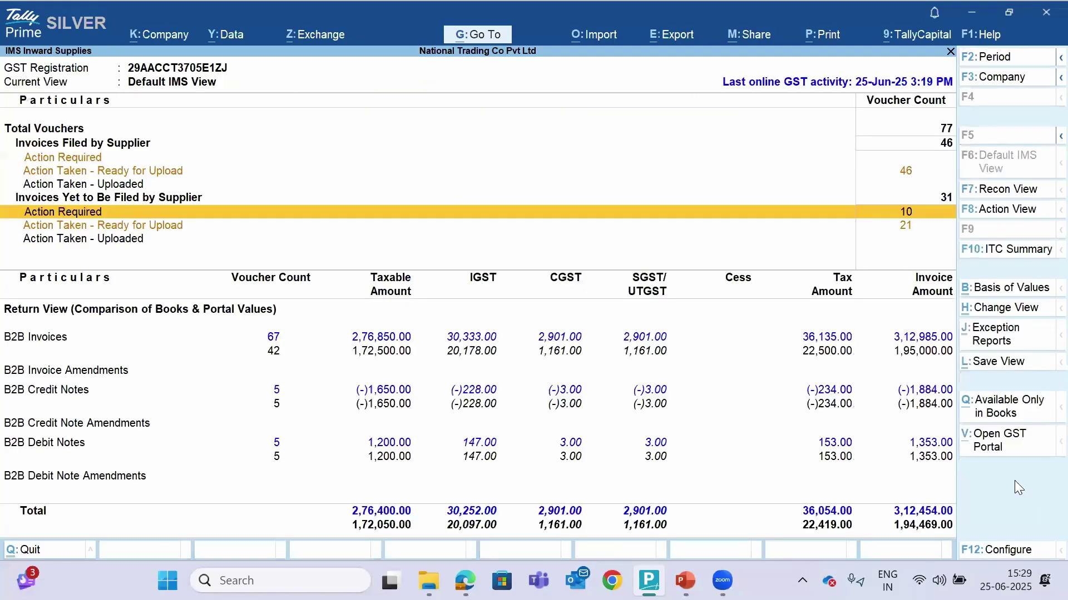
{"action": "key", "text": "Escape"}
{"action": "key", "text": "Escape"}
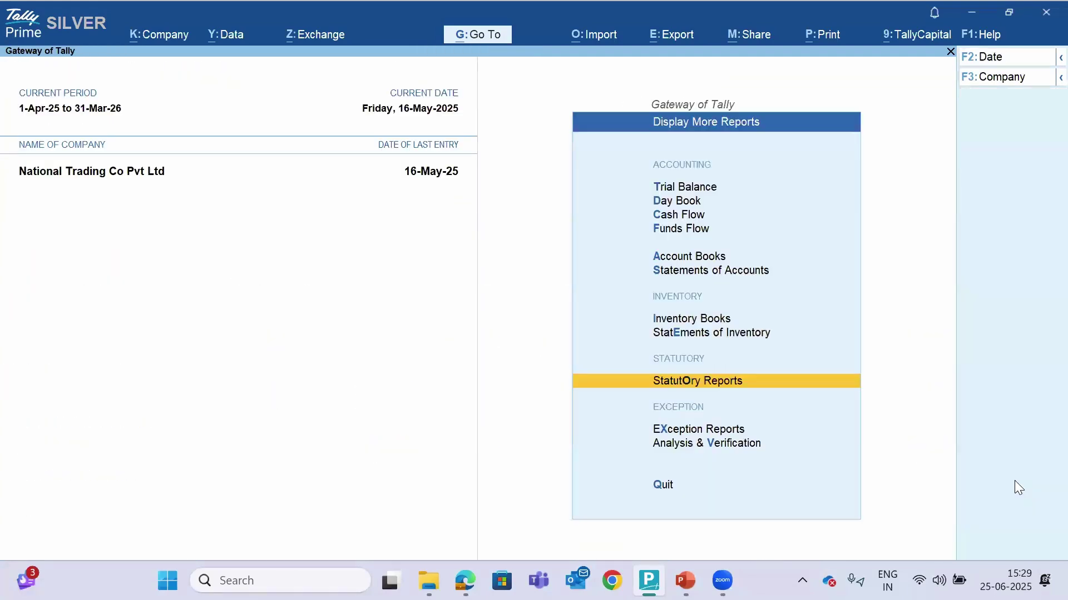
{"action": "key", "text": "Escape"}
{"action": "key", "text": "Escape"}
{"action": "key", "text": "d"}
{"action": "key", "text": "u"}
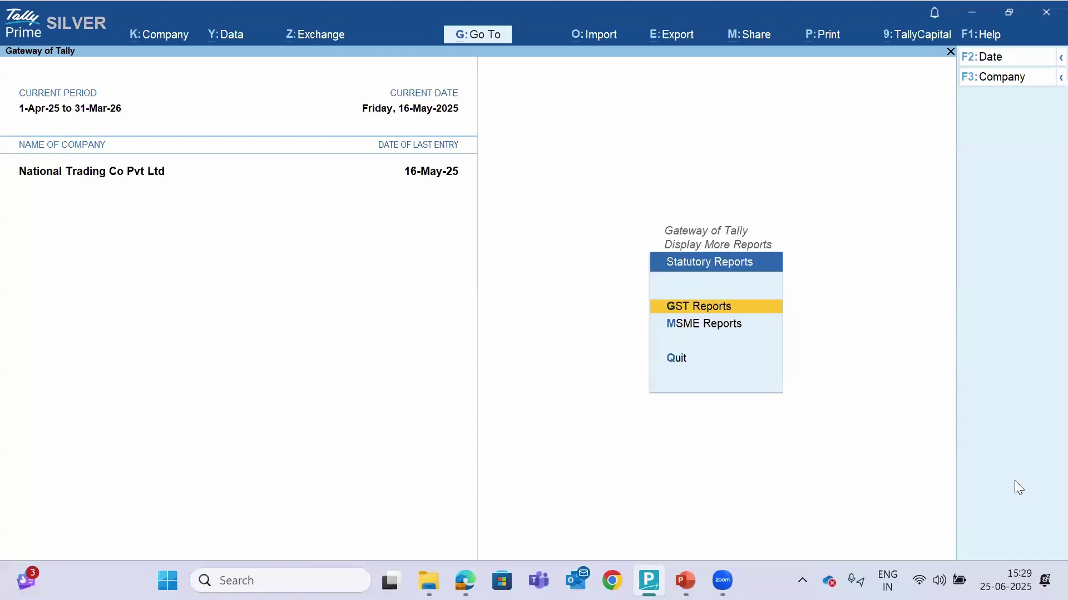
{"action": "key", "text": "Return"}
{"action": "key", "text": "Down"}
{"action": "key", "text": "Down"}
{"action": "key", "text": "Down"}
{"action": "key", "text": "Down"}
{"action": "key", "text": "Down"}
{"action": "key", "text": "Down"}
{"action": "key", "text": "Down"}
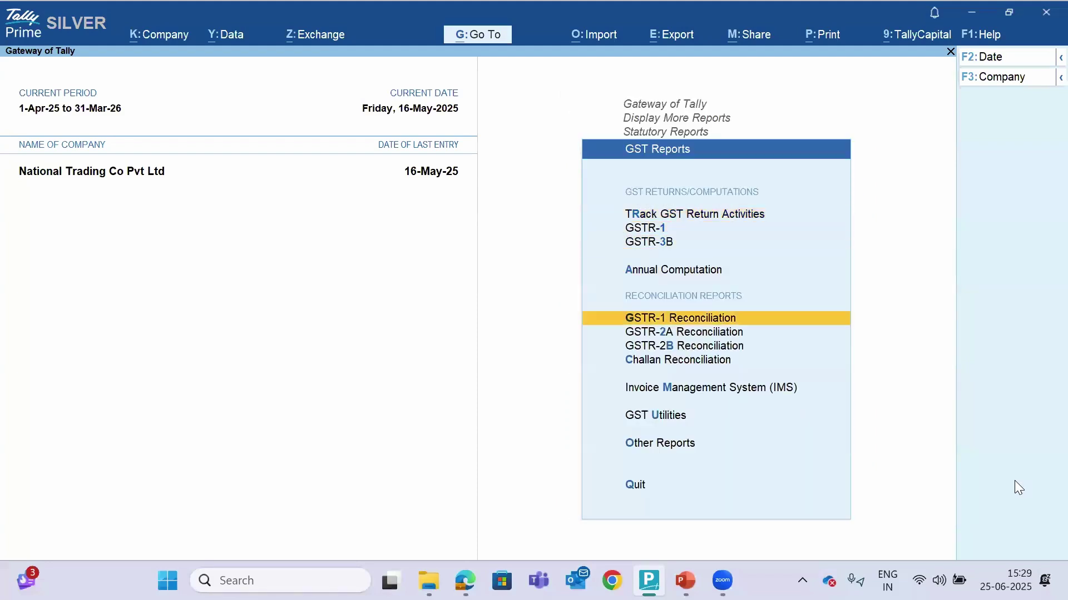
{"action": "key", "text": "Down"}
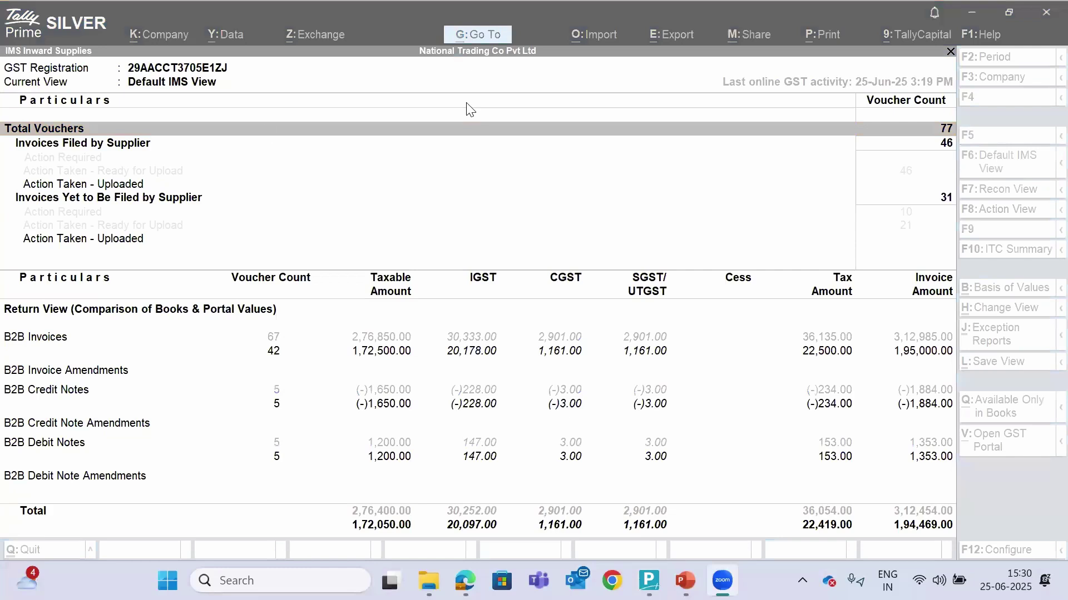
Close the IMS report and open Company Features for alteration
{"action": "left_click", "coordinate": [411, 200]}
{"action": "key", "text": "Escape"}
{"action": "key", "text": "Escape"}
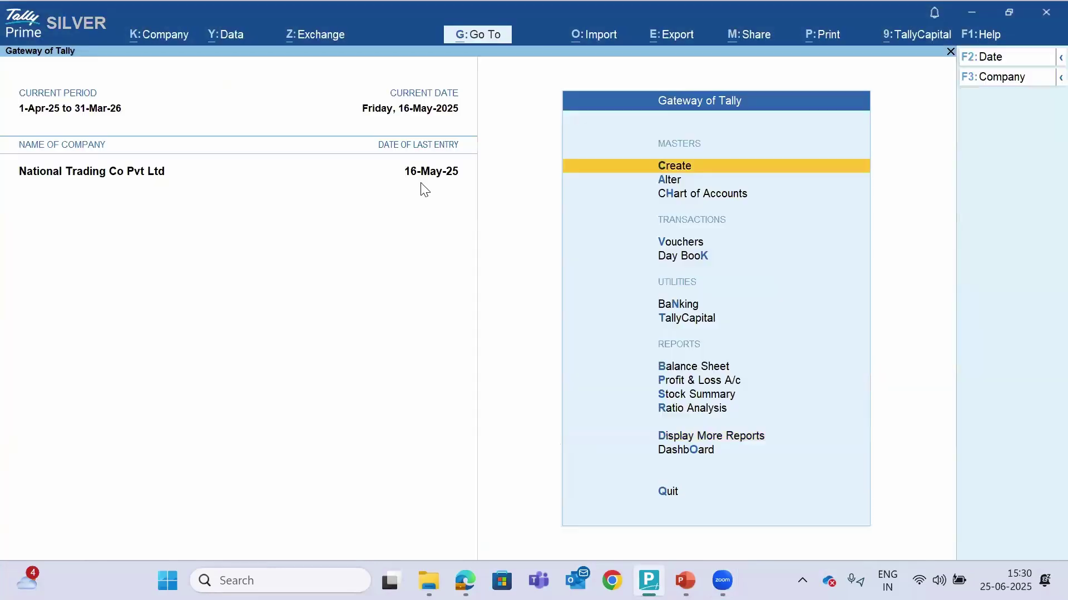
{"action": "left_click", "coordinate": [156, 34]}
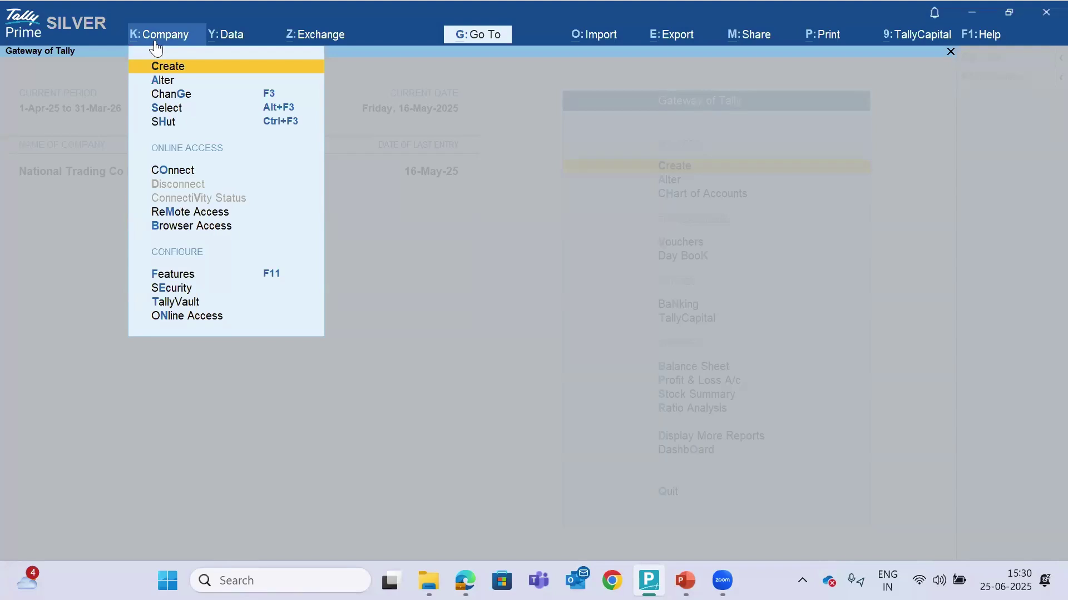
{"action": "key", "text": "Up"}
{"action": "key", "text": "Up"}
{"action": "key", "text": "Up"}
{"action": "key", "text": "Up"}
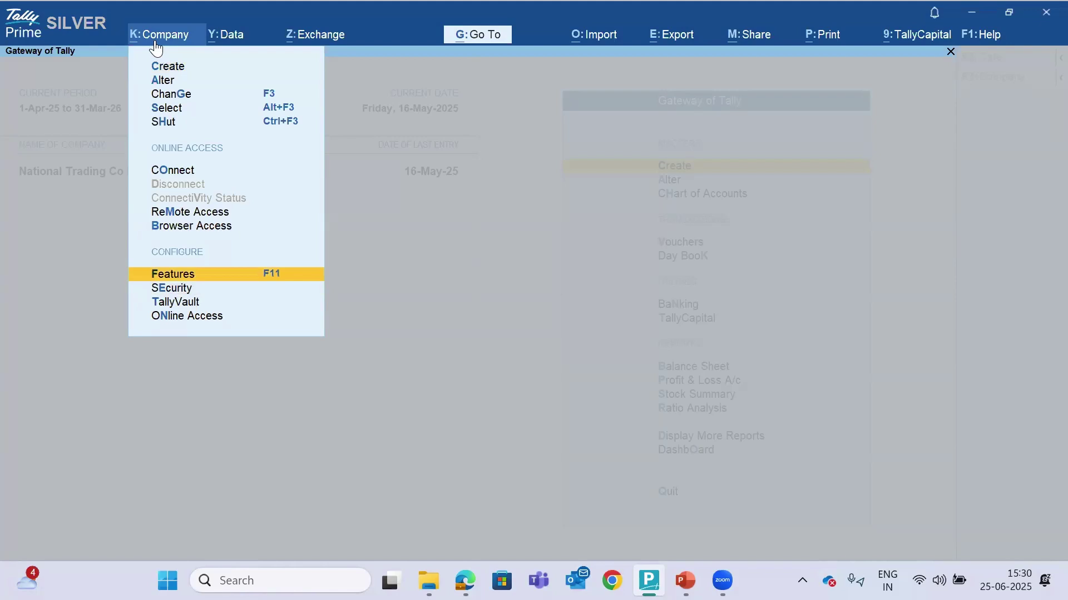
{"action": "key", "text": "Return"}
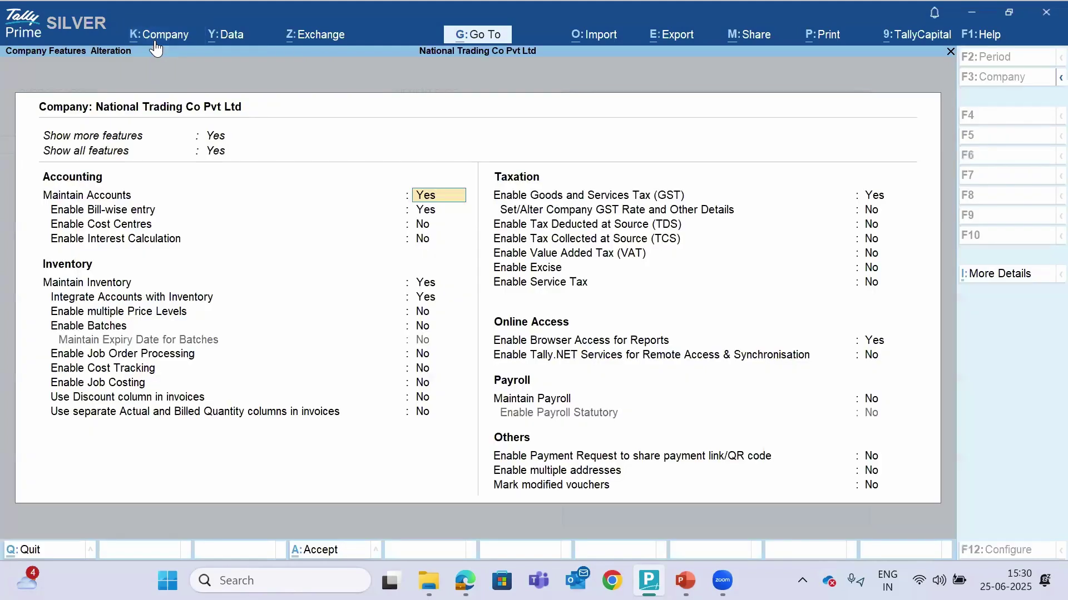
Keep GST registration as Regular with EVC filing and save the company features
{"action": "left_click", "coordinate": [875, 202]}
{"action": "key", "text": "Return"}
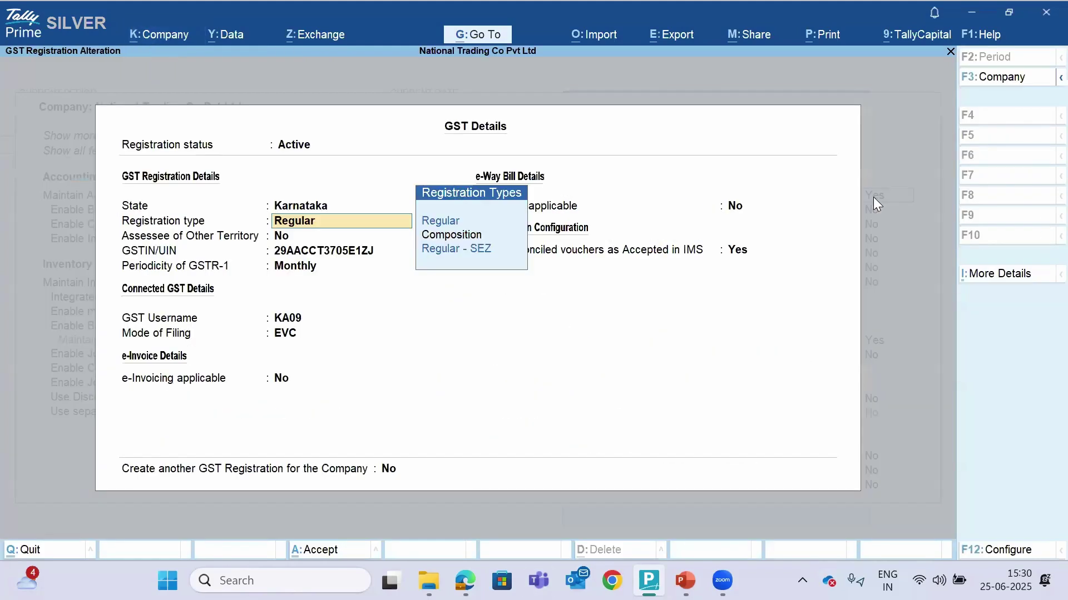
{"action": "key", "text": "Return"}
{"action": "key", "text": "Return"}
{"action": "key", "text": "Return"}
{"action": "key", "text": "Return"}
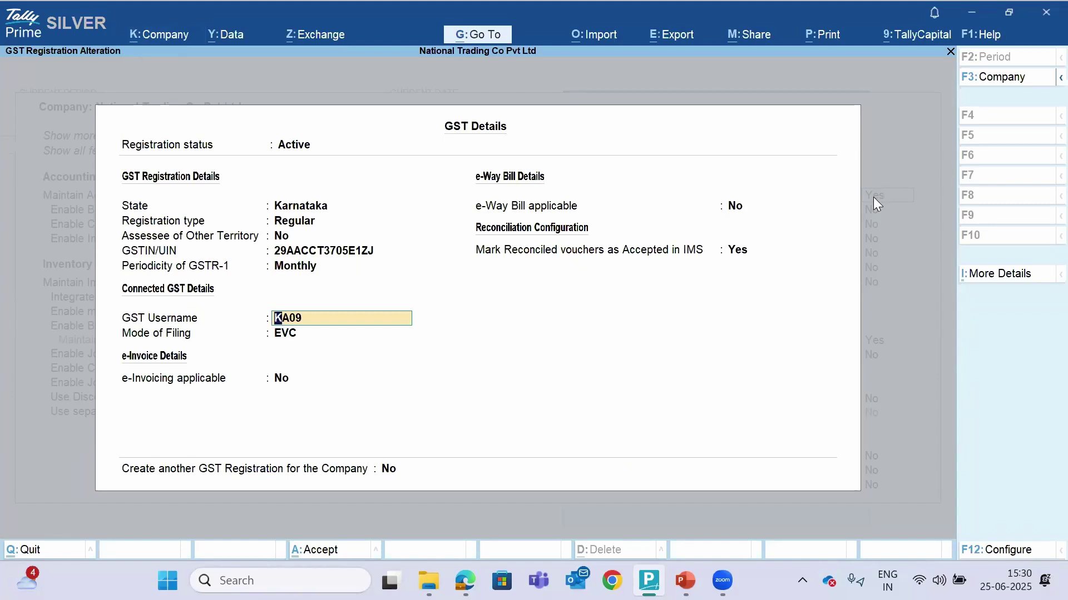
{"action": "key", "text": "Return"}
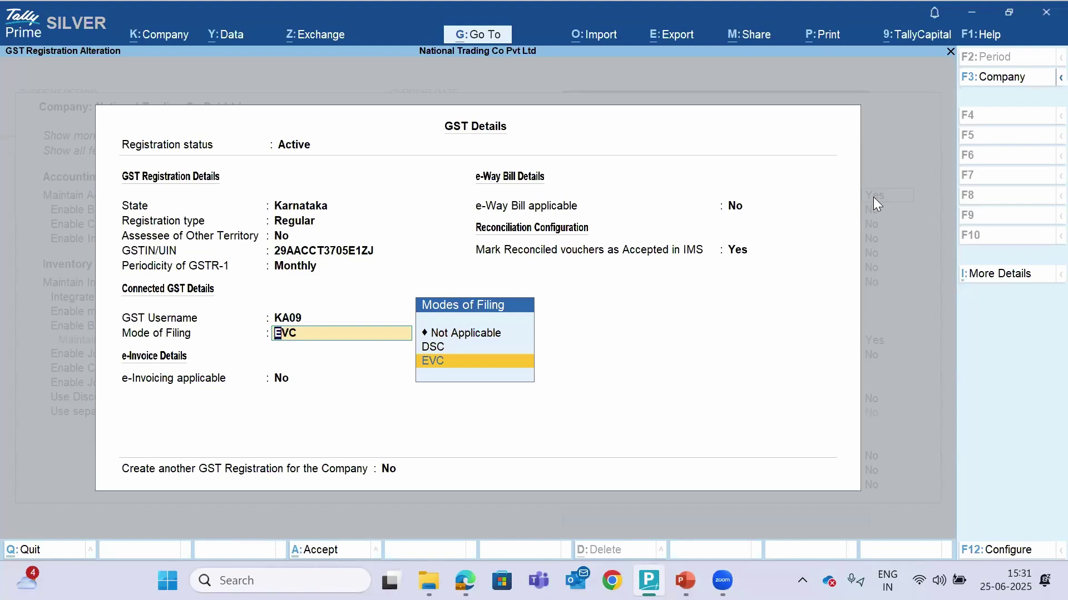
{"action": "key", "text": "Return"}
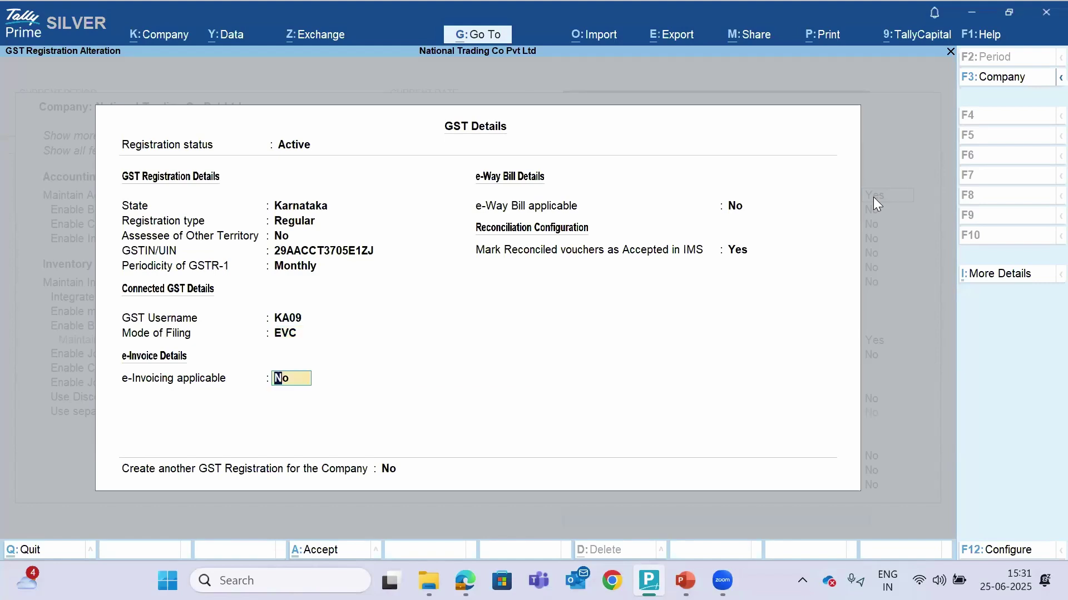
{"action": "key", "text": "ctrl"}
{"action": "key", "text": "ctrl+a"}
{"action": "key", "text": "ctrl+a"}
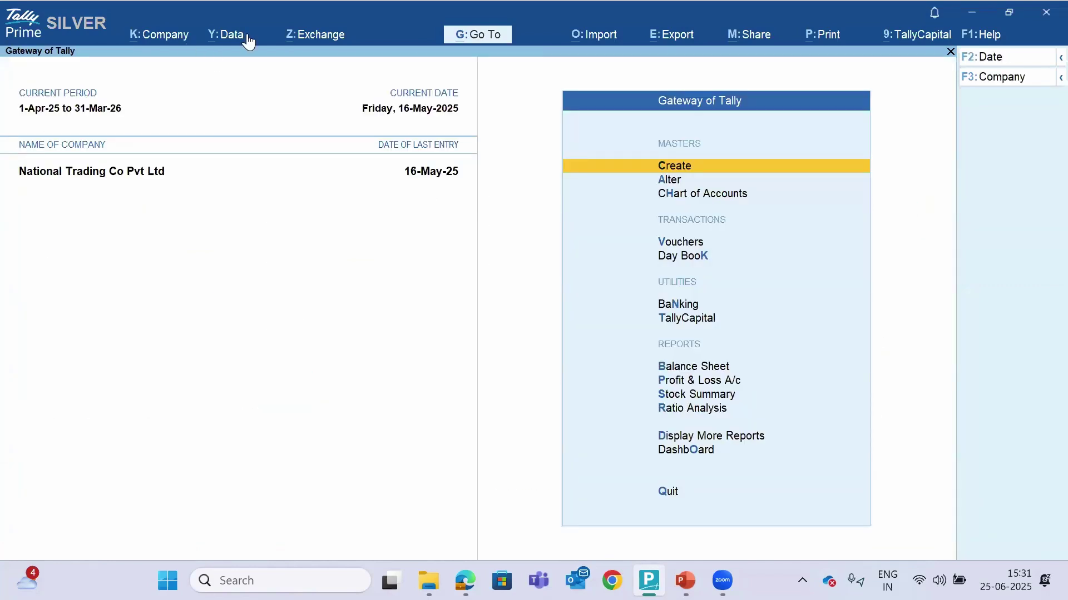
{"action": "left_click", "coordinate": [306, 35]}
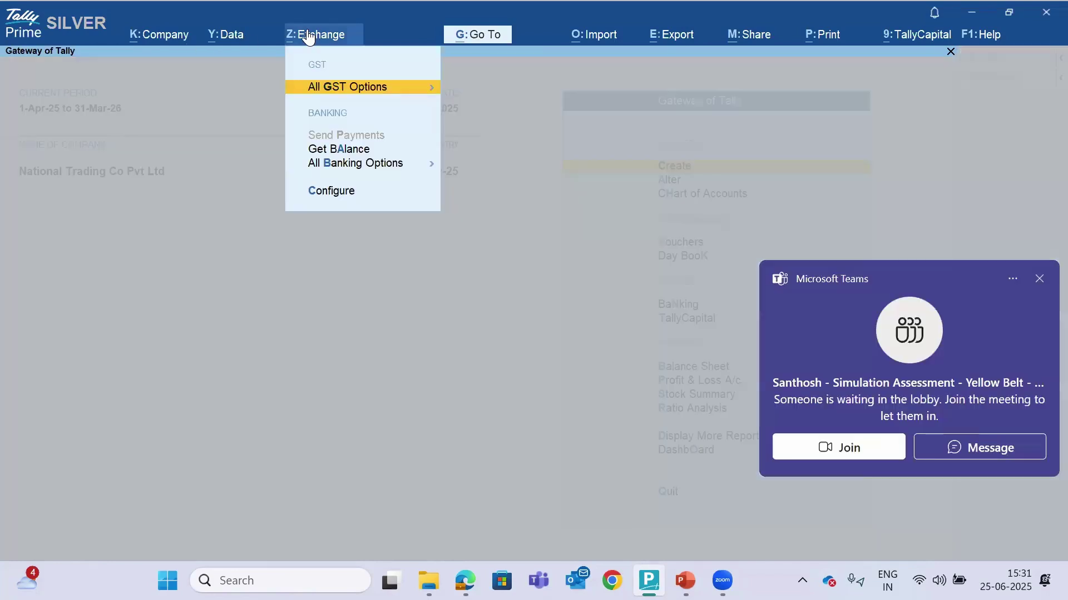
{"action": "left_click", "coordinate": [350, 88]}
{"action": "key", "text": "Down"}
{"action": "key", "text": "Down"}
{"action": "key", "text": "Down"}
{"action": "key", "text": "Down"}
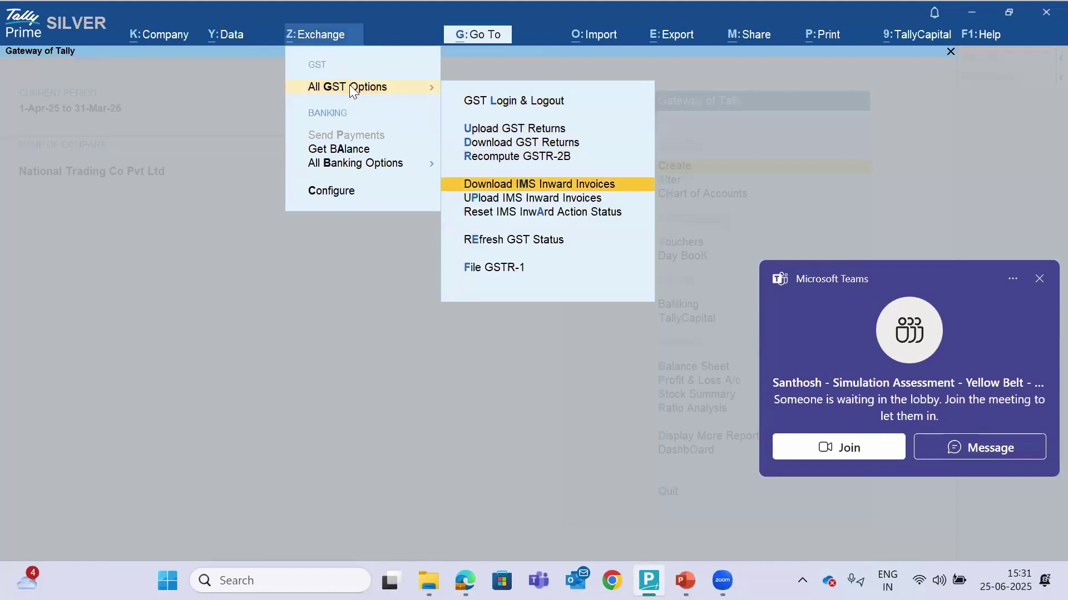
{"action": "key", "text": "Return"}
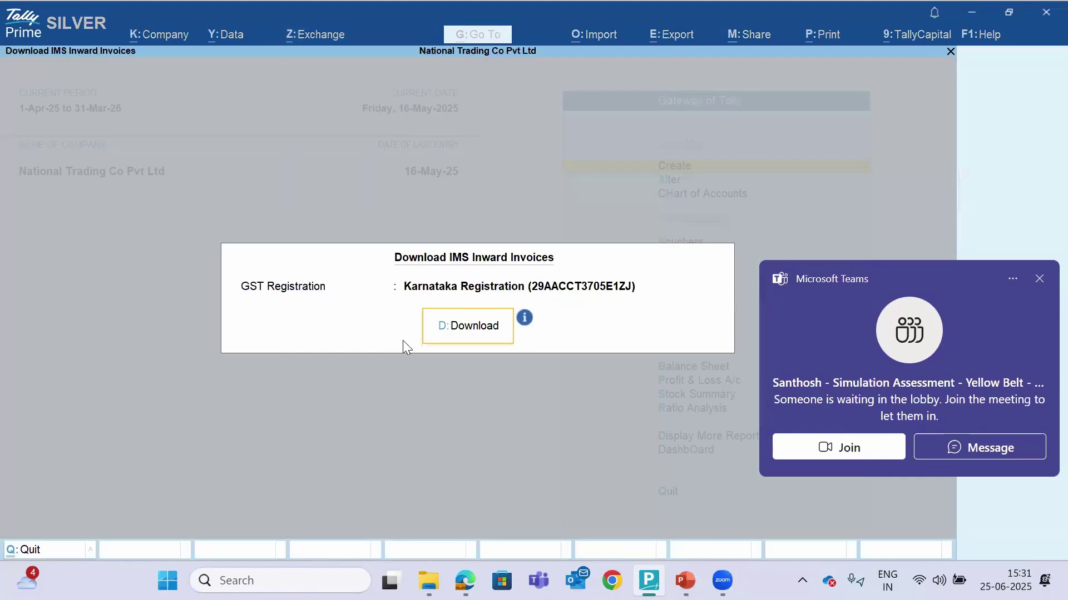
{"action": "left_click", "coordinate": [1039, 280]}
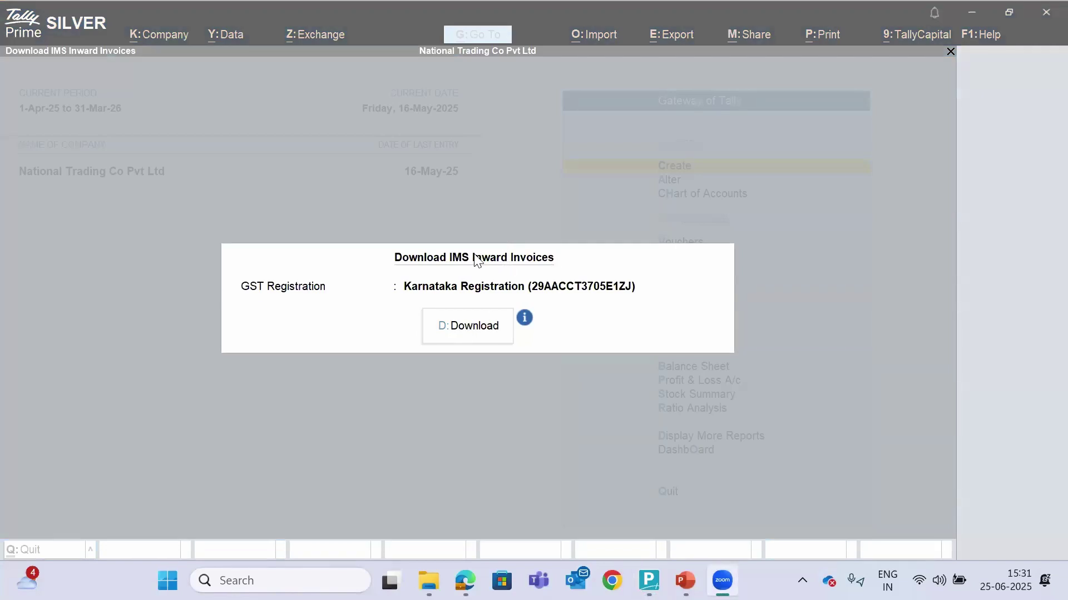
{"action": "left_click", "coordinate": [163, 39]}
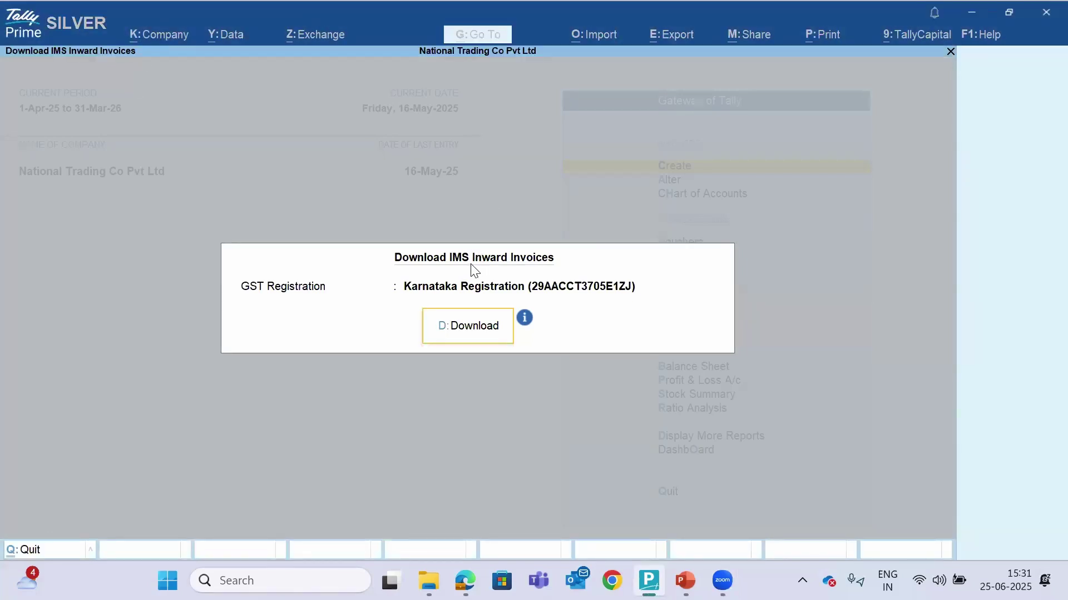
{"action": "key", "text": "Escape"}
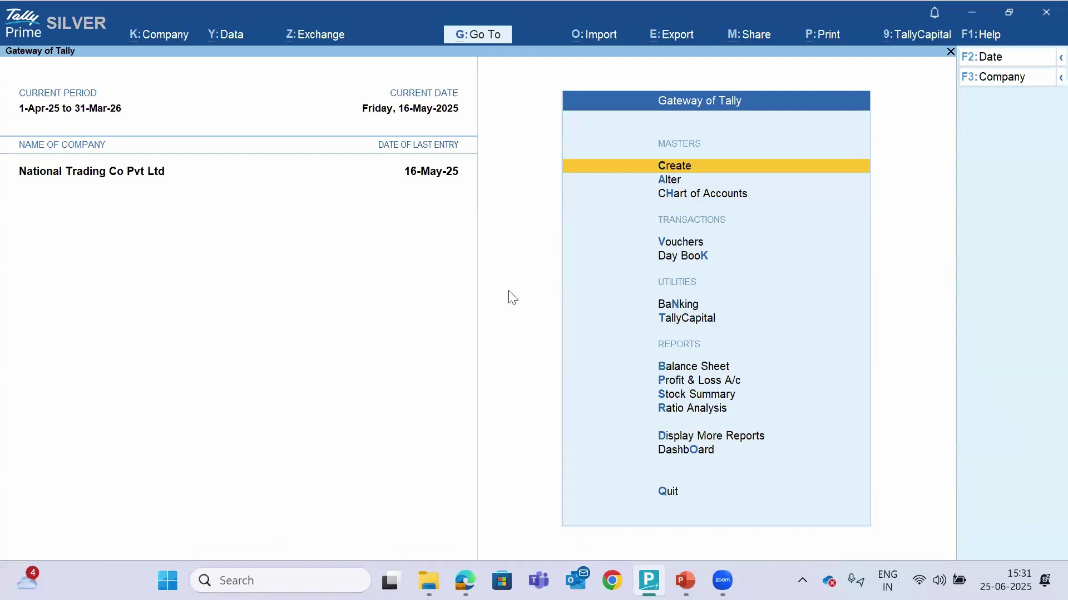
{"action": "key", "text": "F2"}
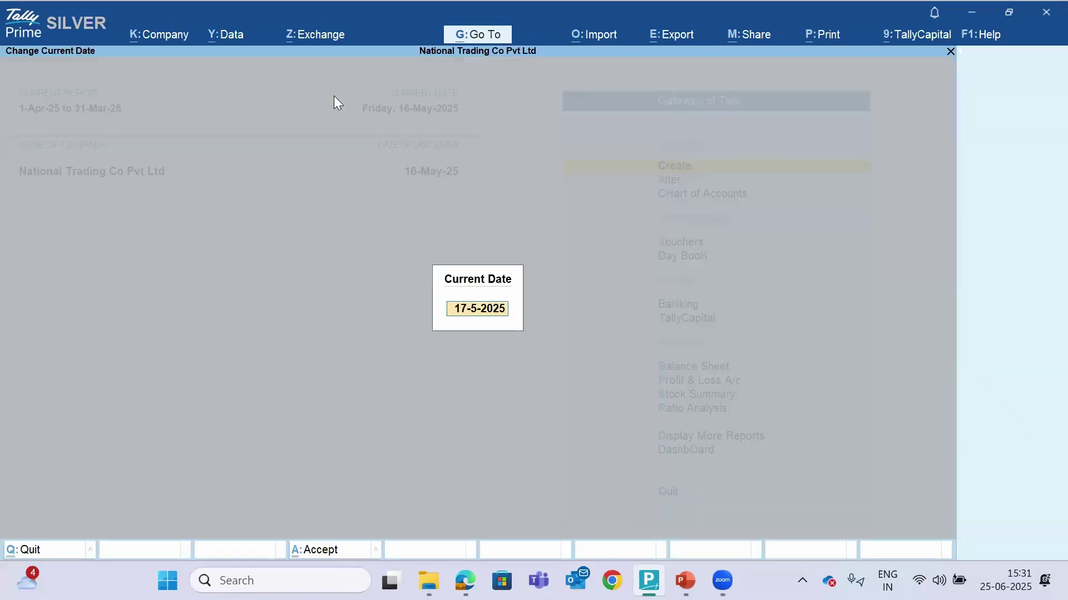
{"action": "key", "text": "BackSpace"}
{"action": "key", "text": "Escape"}
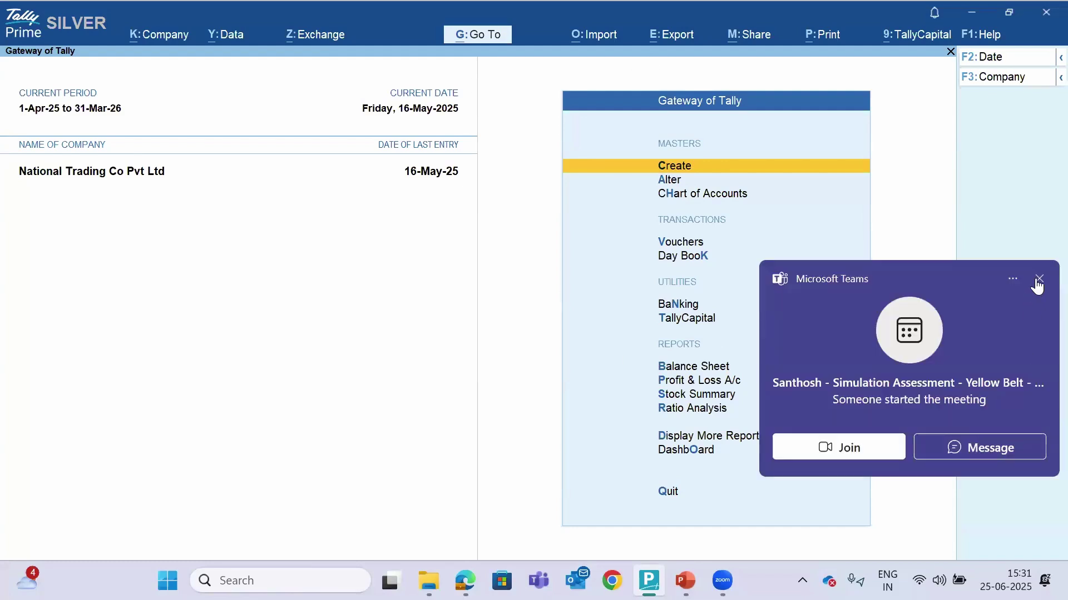
{"action": "left_click", "coordinate": [1037, 279]}
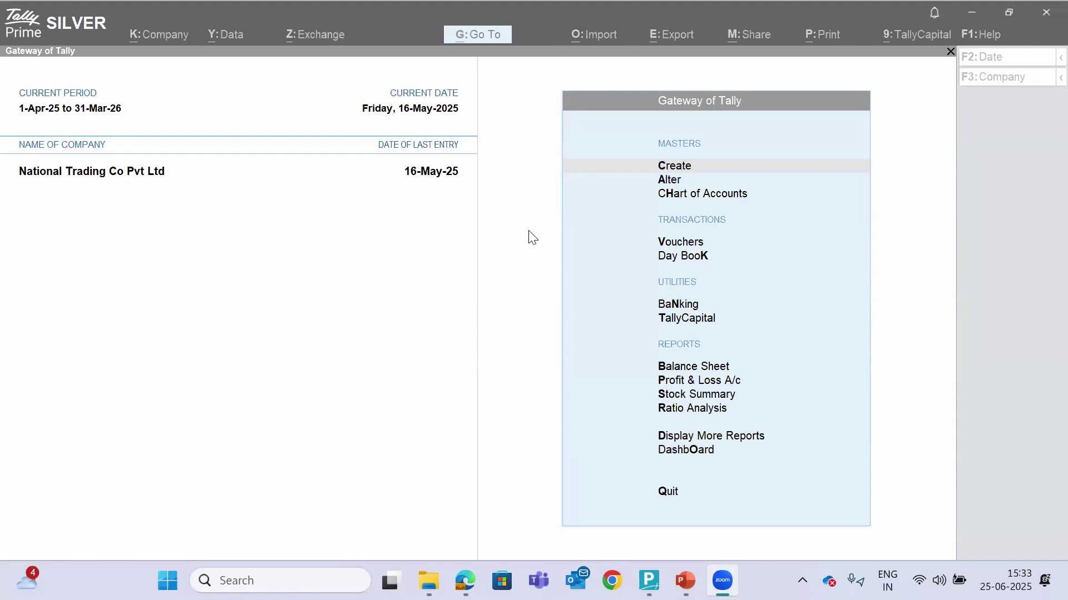
{"action": "left_click", "coordinate": [550, 277]}
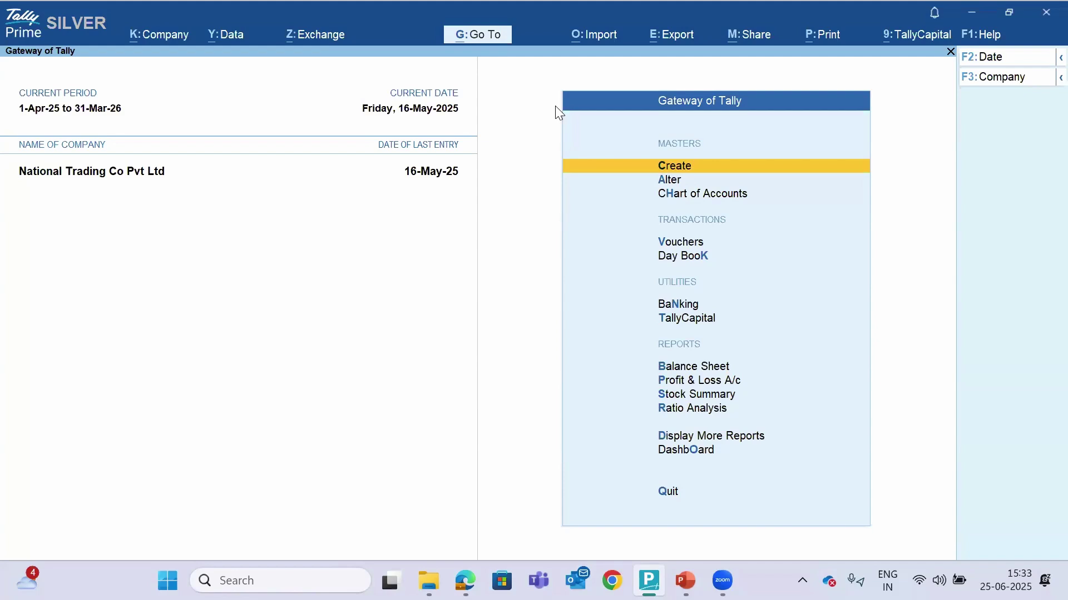
Download IMS inward invoices for Karnataka Registration, then check and close the Online GST Activity Tracker
{"action": "left_click", "coordinate": [307, 41]}
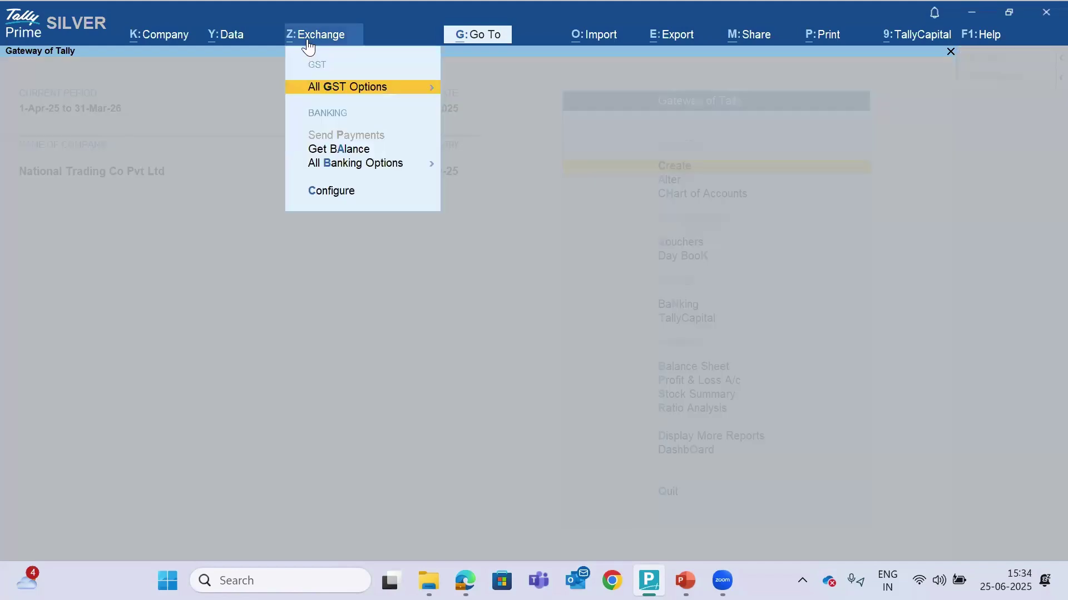
{"action": "key", "text": "Escape"}
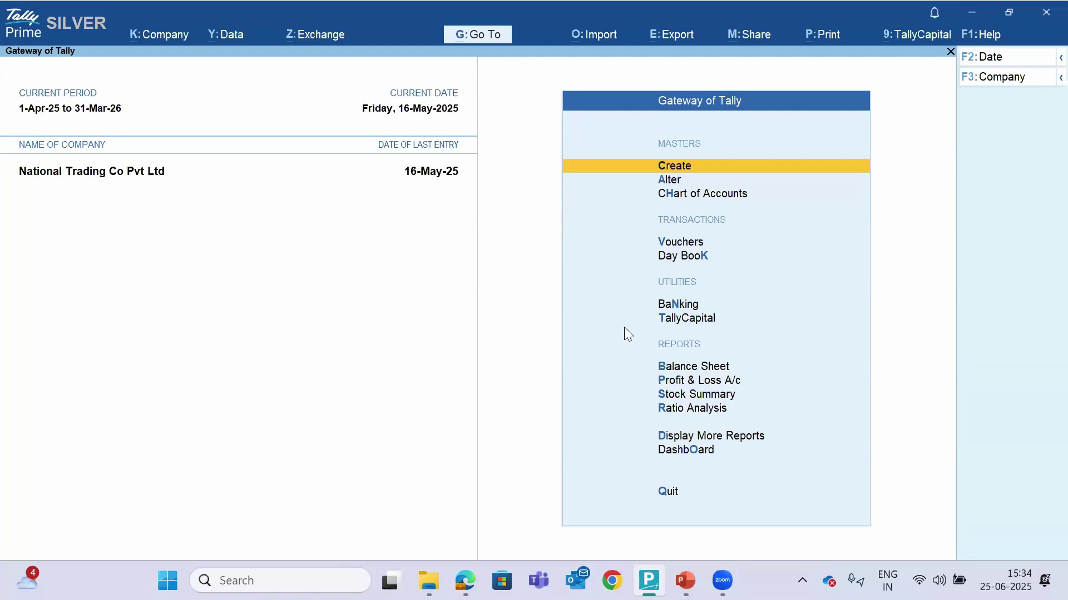
{"action": "left_click", "coordinate": [308, 35]}
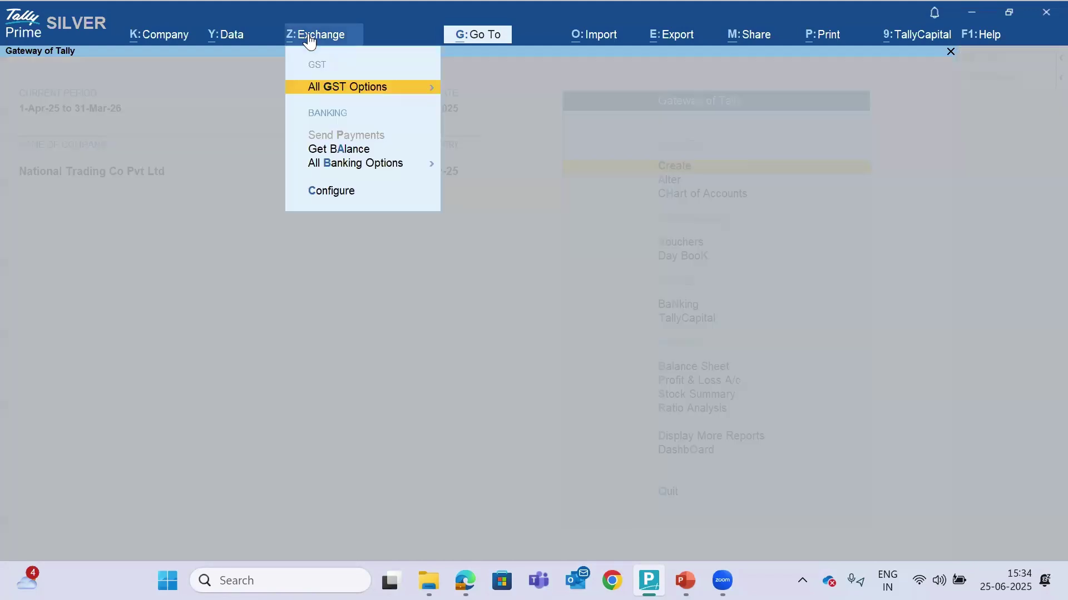
{"action": "key", "text": "Return"}
{"action": "key", "text": "Down"}
{"action": "key", "text": "Down"}
{"action": "key", "text": "Down"}
{"action": "key", "text": "Down"}
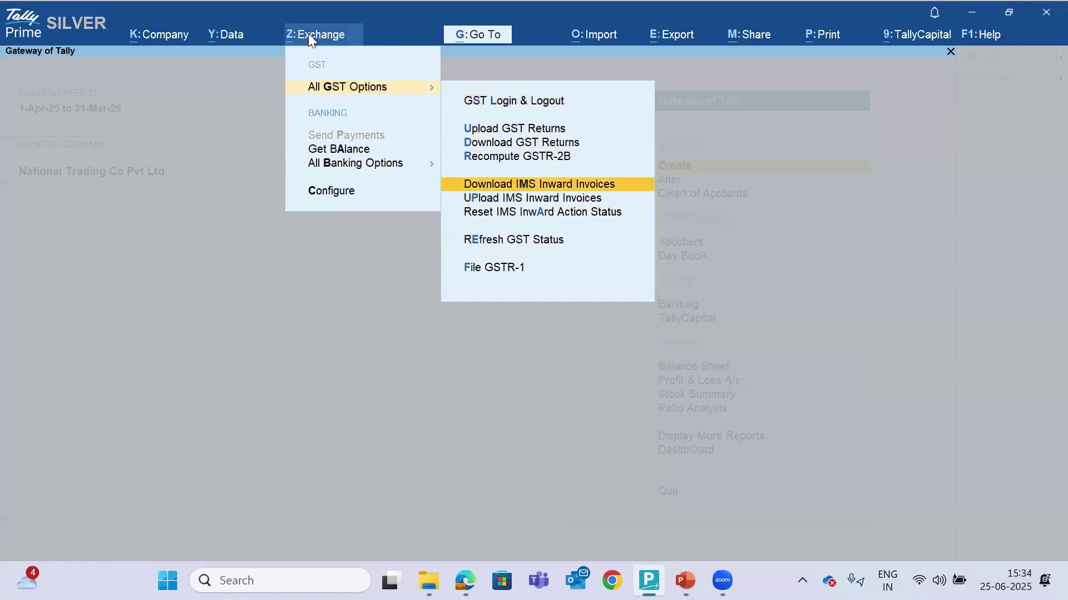
{"action": "key", "text": "Return"}
{"action": "key", "text": "Return"}
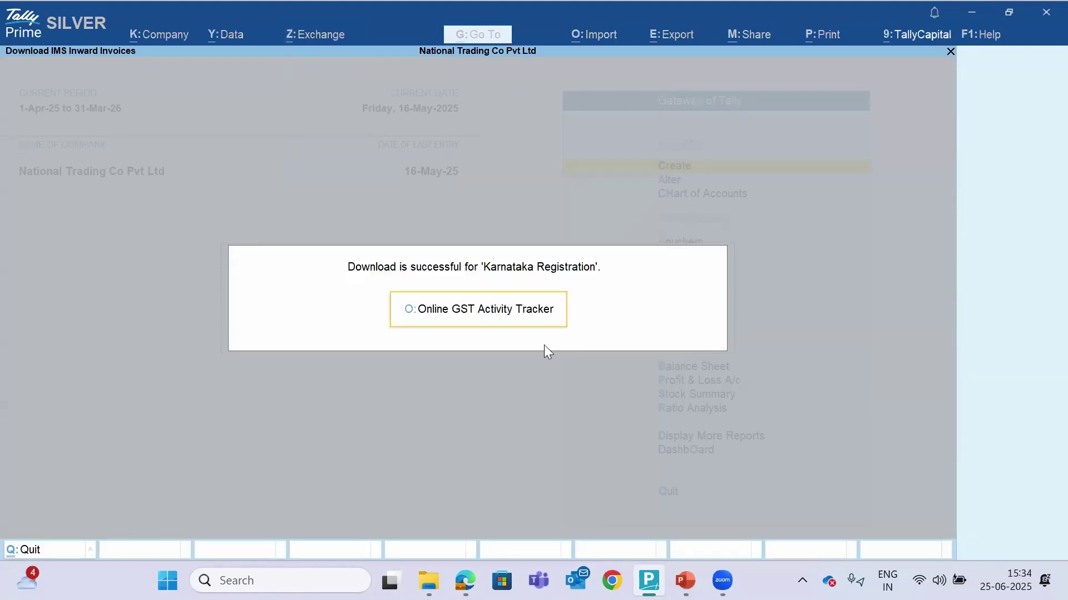
{"action": "left_click", "coordinate": [520, 323]}
{"action": "key", "text": "Escape"}
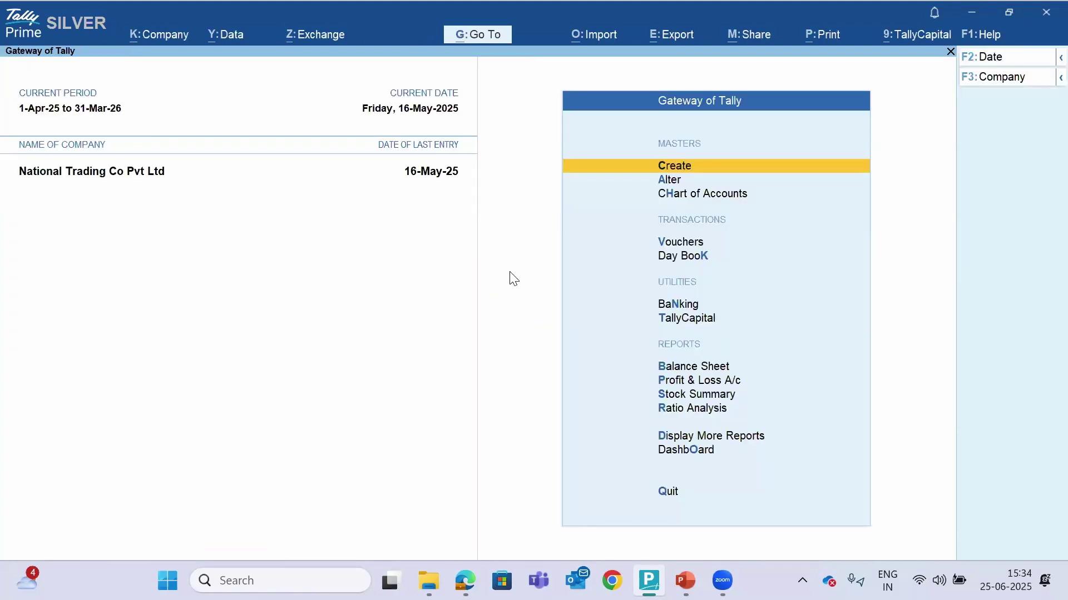
Open the Invoice Management System (IMS) Inward Supplies report from GST Reports
{"action": "key", "text": "d"}
{"action": "key", "text": "s"}
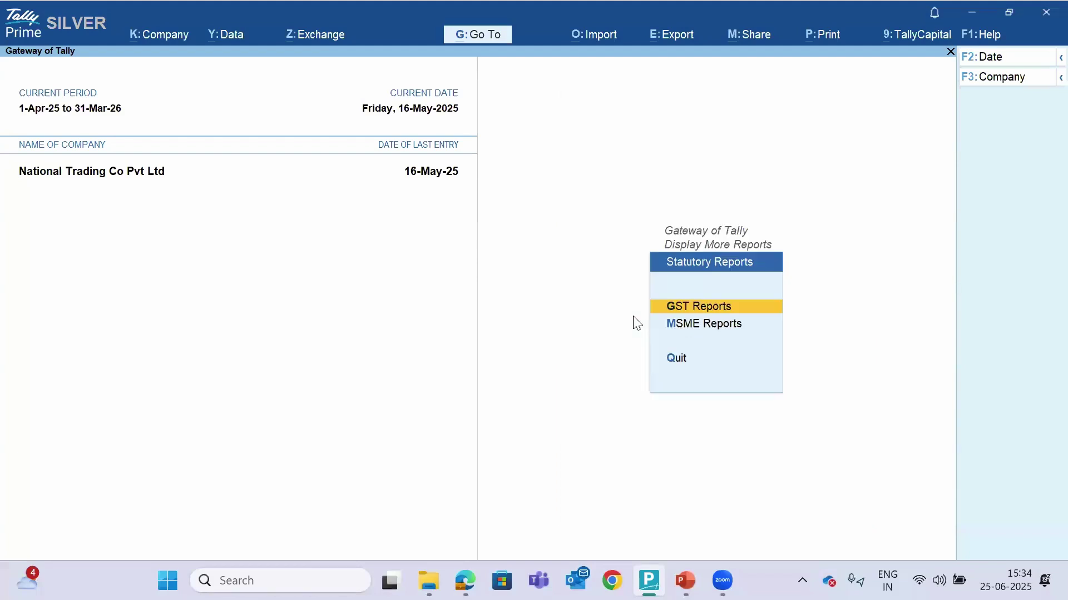
{"action": "key", "text": "Return"}
{"action": "key", "text": "Down"}
{"action": "key", "text": "Down"}
{"action": "key", "text": "Down"}
{"action": "key", "text": "Down"}
{"action": "key", "text": "Down"}
{"action": "key", "text": "Down"}
{"action": "key", "text": "Down"}
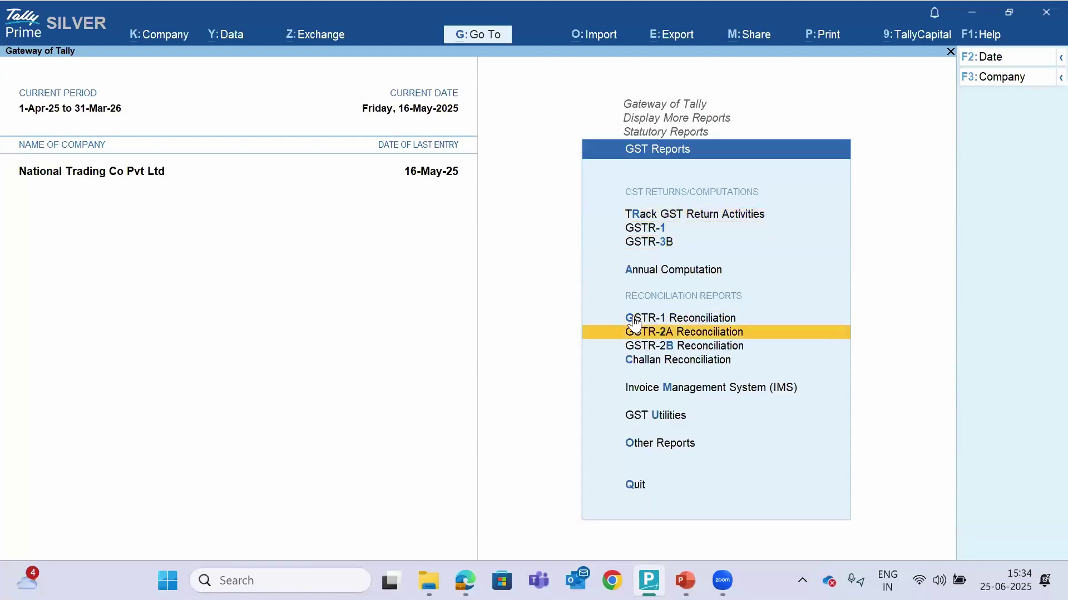
{"action": "key", "text": "Down"}
{"action": "key", "text": "Return"}
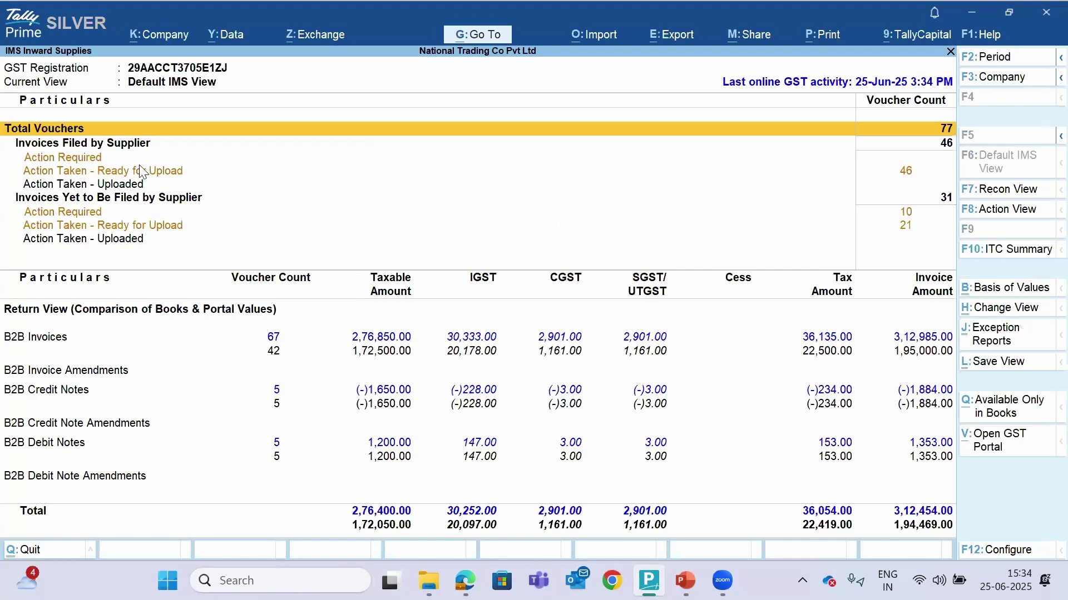
Browse the IMS summary rows and drill into the B2B Invoices party-wise summary for five suppliers
{"action": "left_click", "coordinate": [110, 172]}
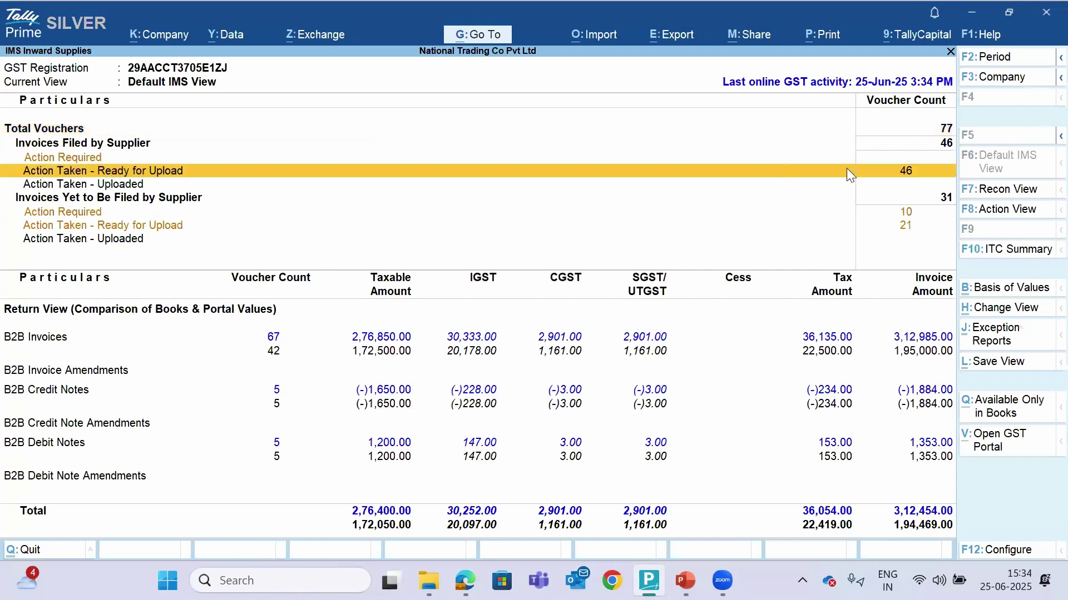
{"action": "key", "text": "Return"}
{"action": "key", "text": "Up"}
{"action": "key", "text": "Down"}
{"action": "key", "text": "Up"}
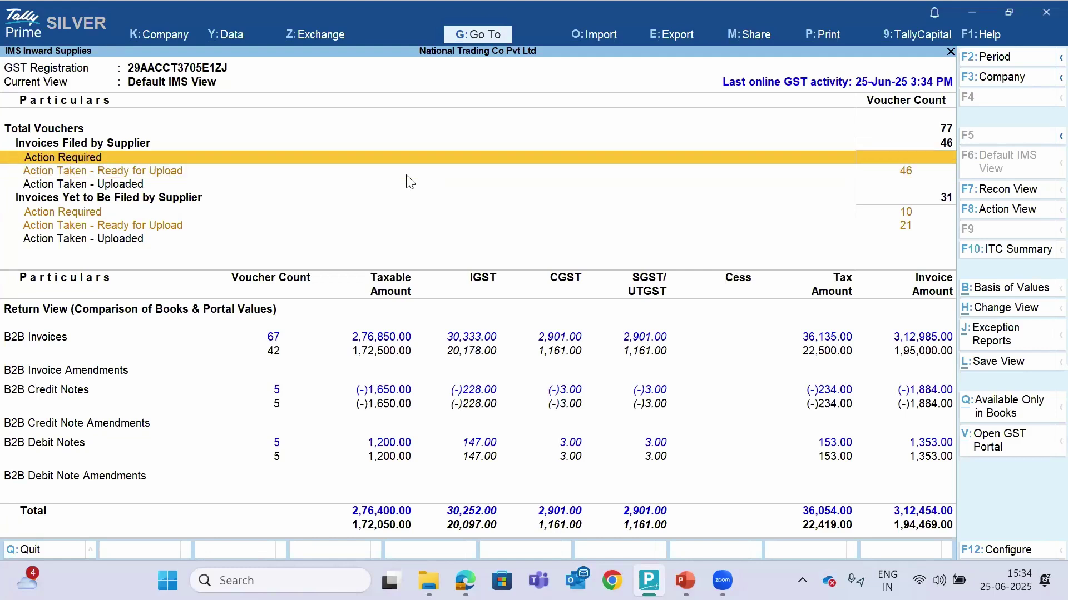
{"action": "key", "text": "Down"}
{"action": "key", "text": "Down"}
{"action": "key", "text": "Down"}
{"action": "key", "text": "Down"}
{"action": "key", "text": "Down"}
{"action": "key", "text": "Down"}
{"action": "key", "text": "Down"}
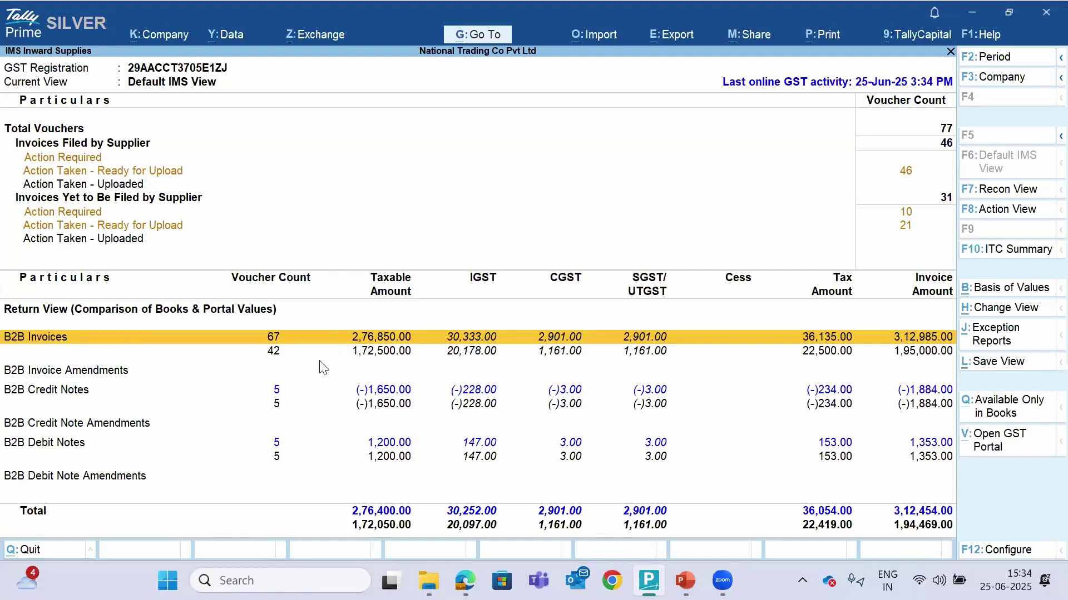
{"action": "left_click", "coordinate": [300, 395]}
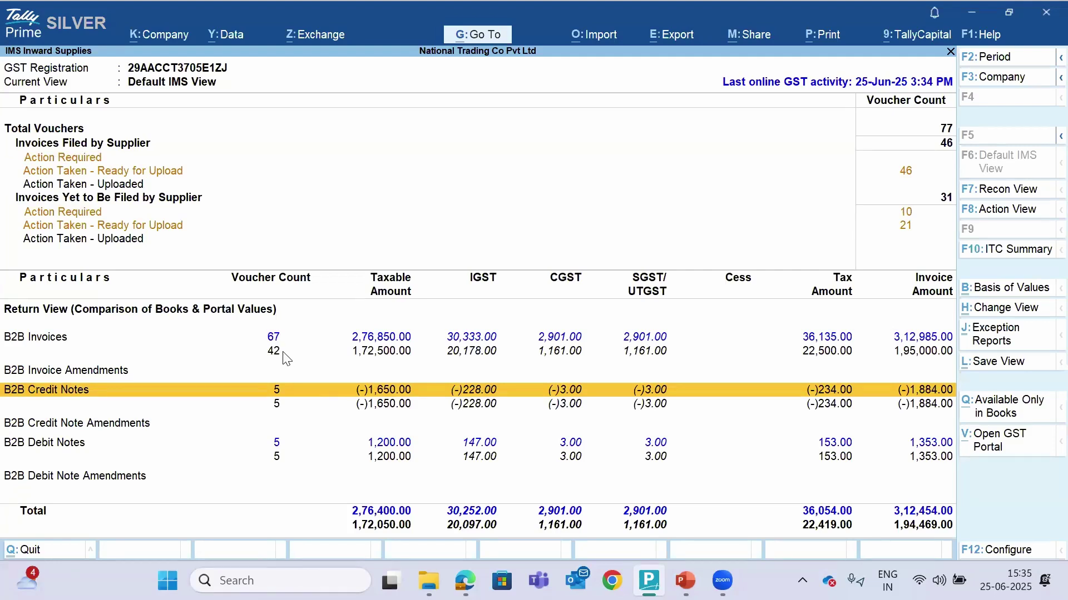
{"action": "key", "text": "Up"}
{"action": "key", "text": "Up"}
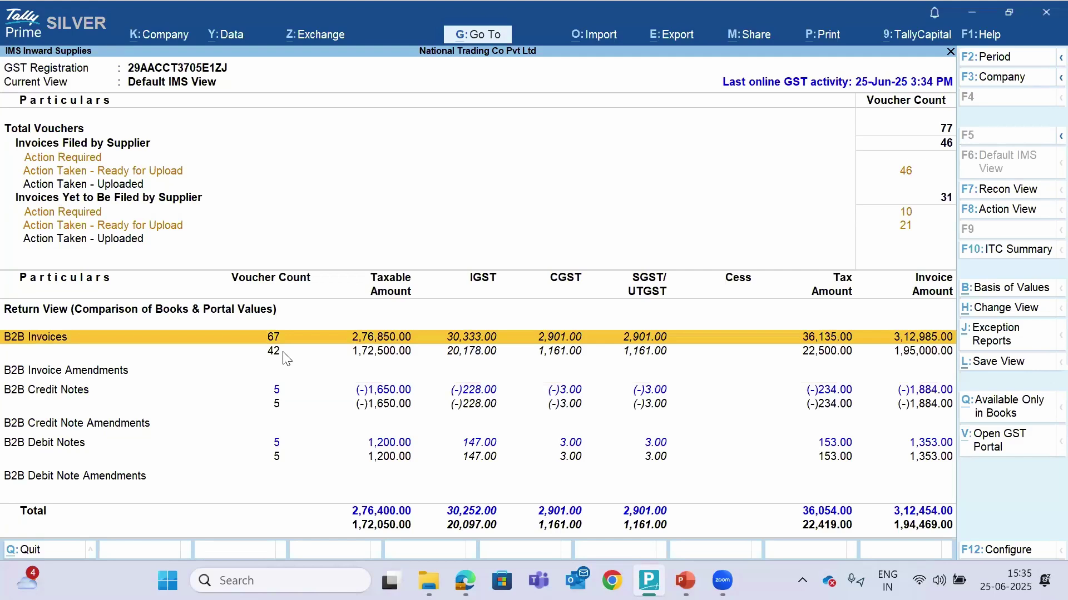
{"action": "key", "text": "Down"}
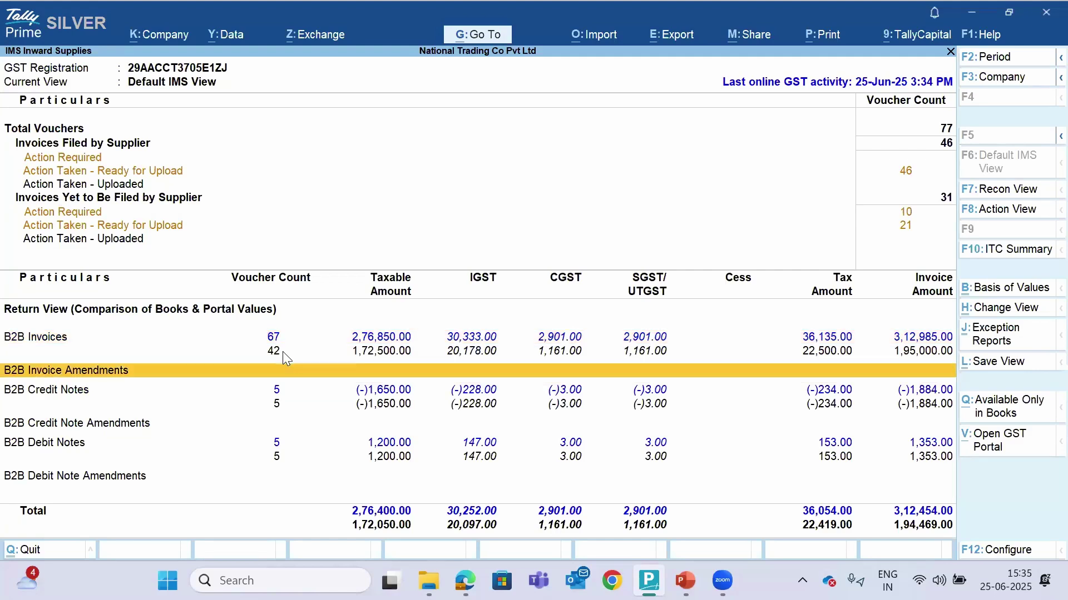
{"action": "key", "text": "Up"}
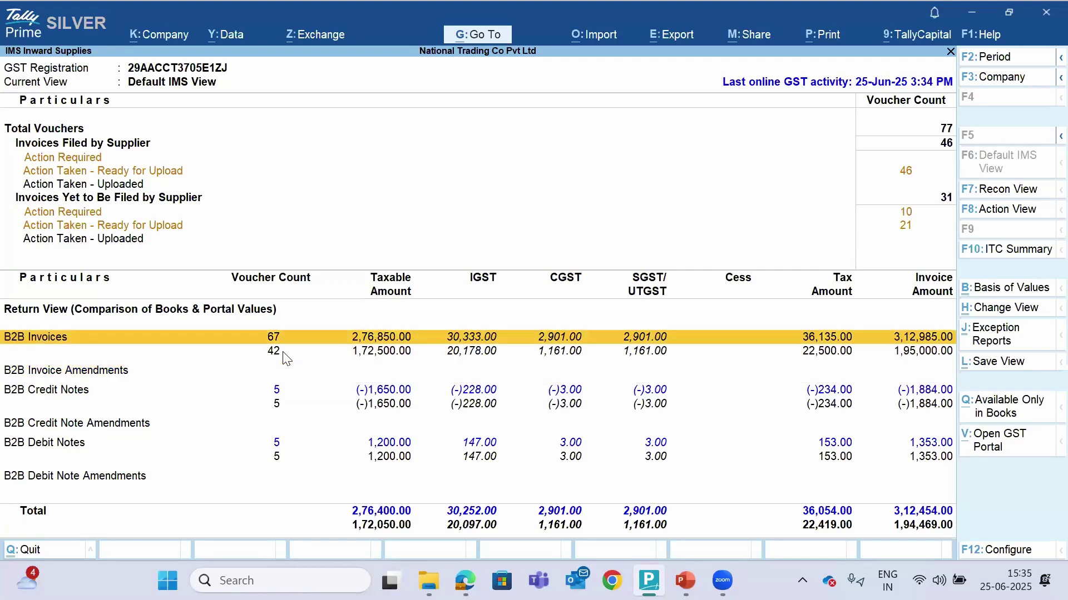
{"action": "key", "text": "Return"}
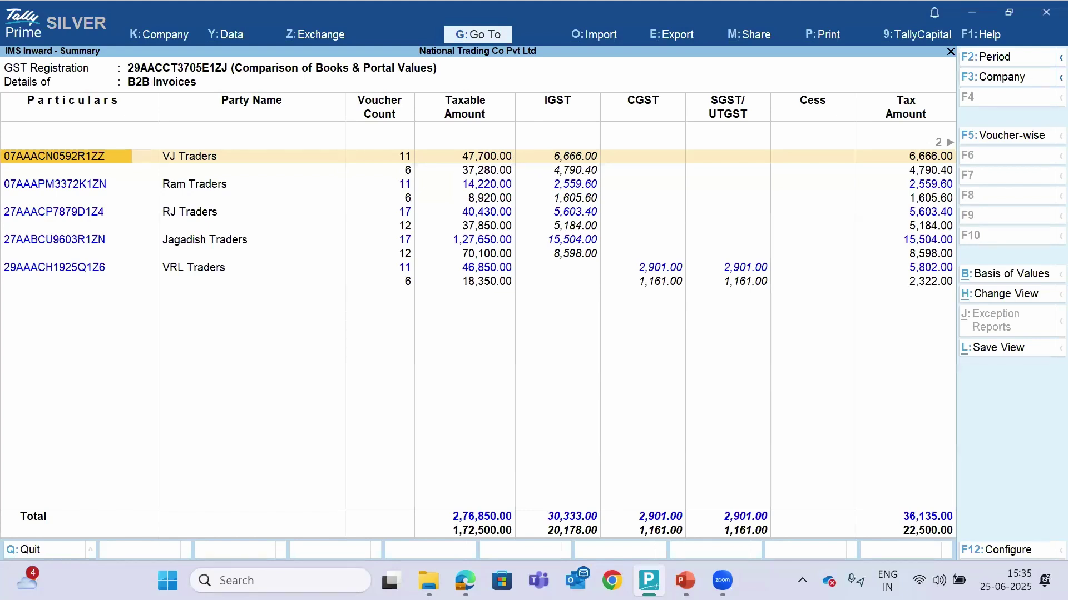
{"action": "key", "text": "Escape"}
{"action": "key", "text": "Escape"}
{"action": "key", "text": "Escape"}
{"action": "key", "text": "Escape"}
Leave the B2B Invoices party-wise IMS summary and go back to Gateway of Tally
{"action": "left_click", "coordinate": [674, 166]}
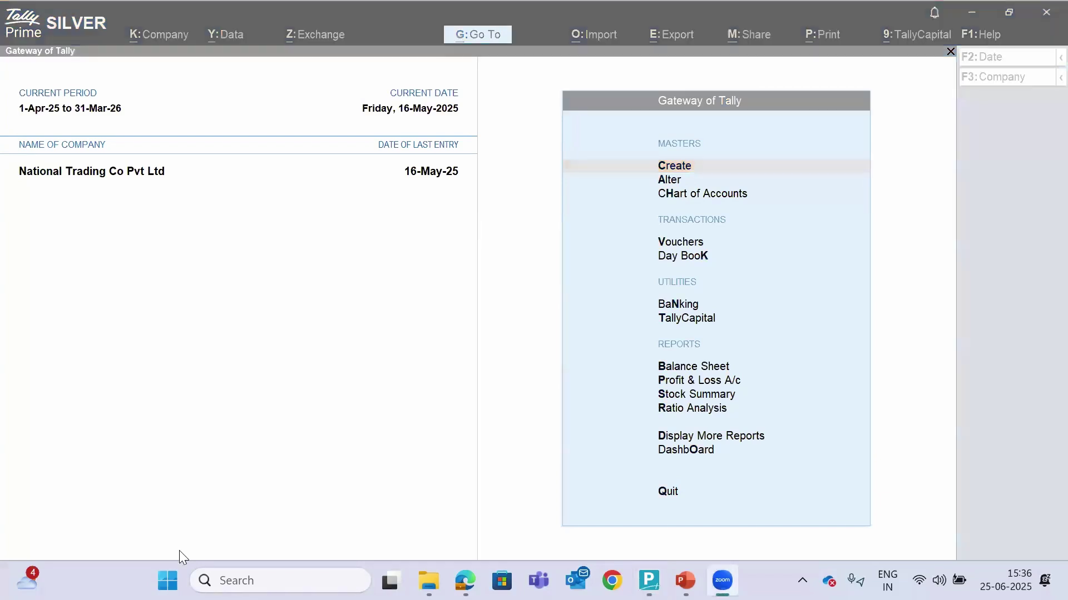
Reopen the IMS Inward Supplies report via Display More Reports > Statutory Reports > GST Reports
{"action": "left_click", "coordinate": [442, 262]}
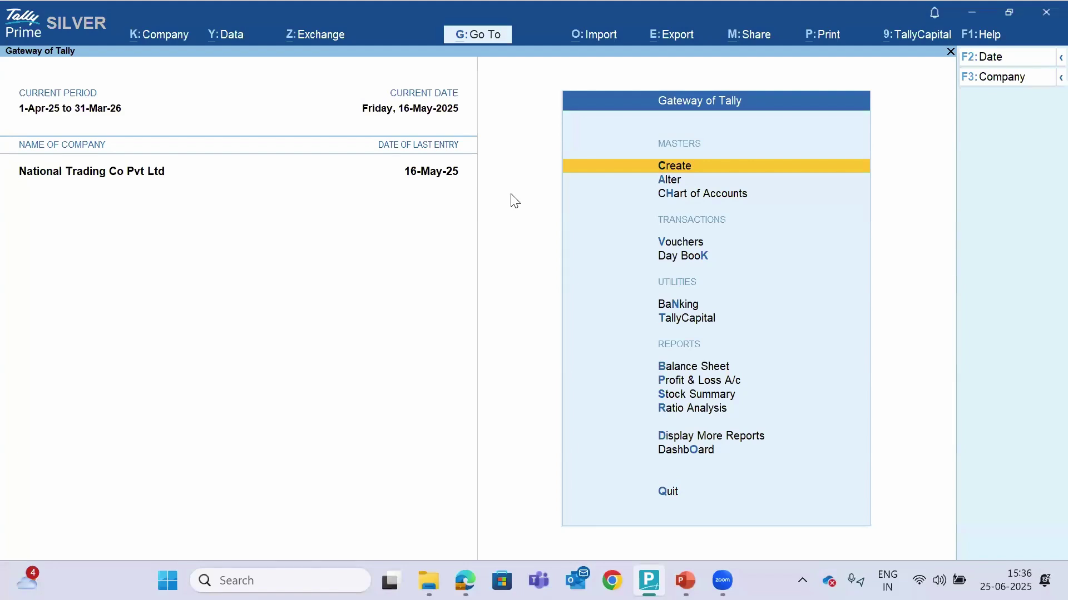
{"action": "key", "text": "d"}
{"action": "key", "text": "u"}
{"action": "key", "text": "Return"}
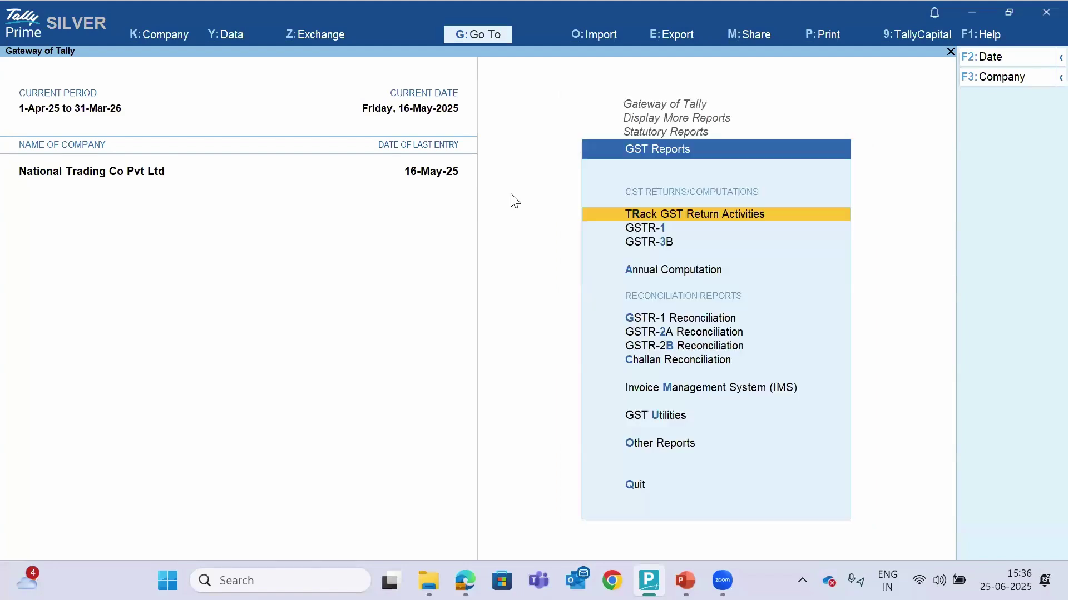
{"action": "key", "text": "Down"}
{"action": "key", "text": "Down"}
{"action": "key", "text": "Down"}
{"action": "key", "text": "Down"}
{"action": "key", "text": "Down"}
{"action": "key", "text": "Down"}
{"action": "key", "text": "Down"}
{"action": "key", "text": "Down"}
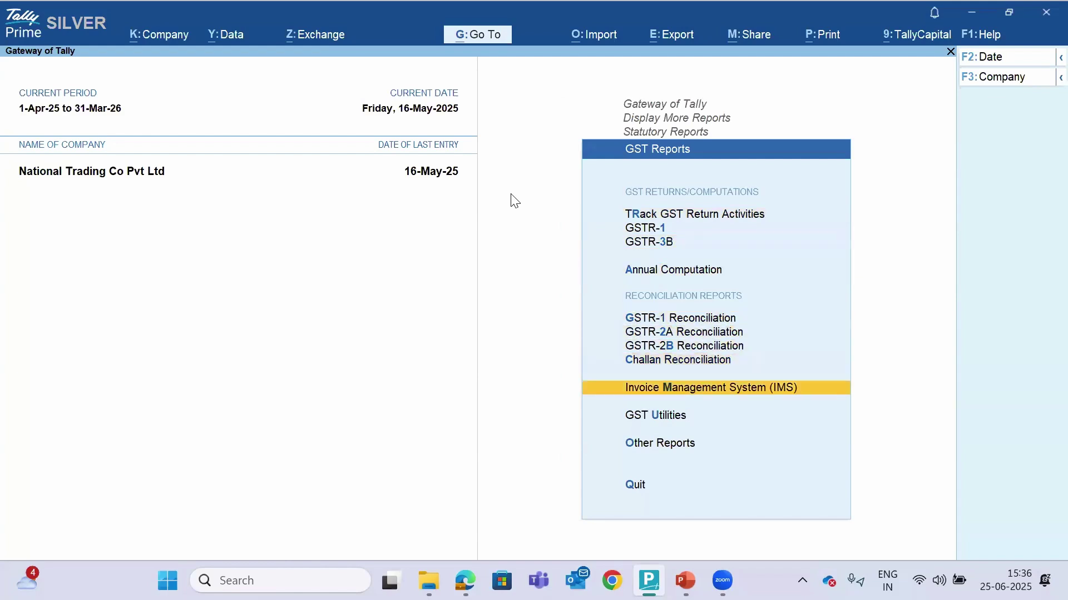
{"action": "key", "text": "Return"}
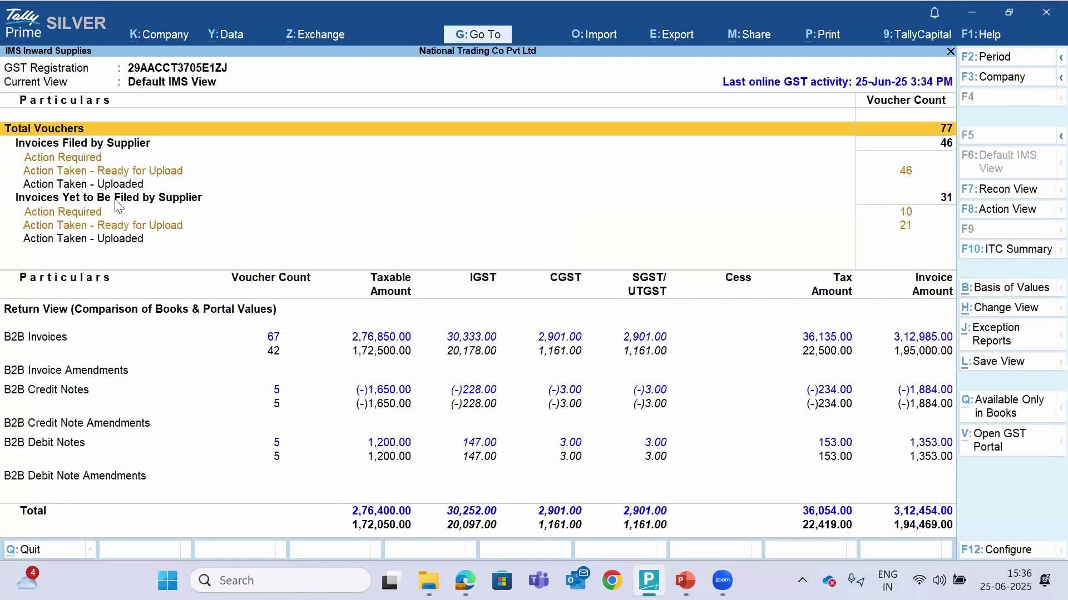
Open the Action Required register under Invoices Yet to Be Filed, showing ten portal-only invoices
{"action": "left_click", "coordinate": [116, 201]}
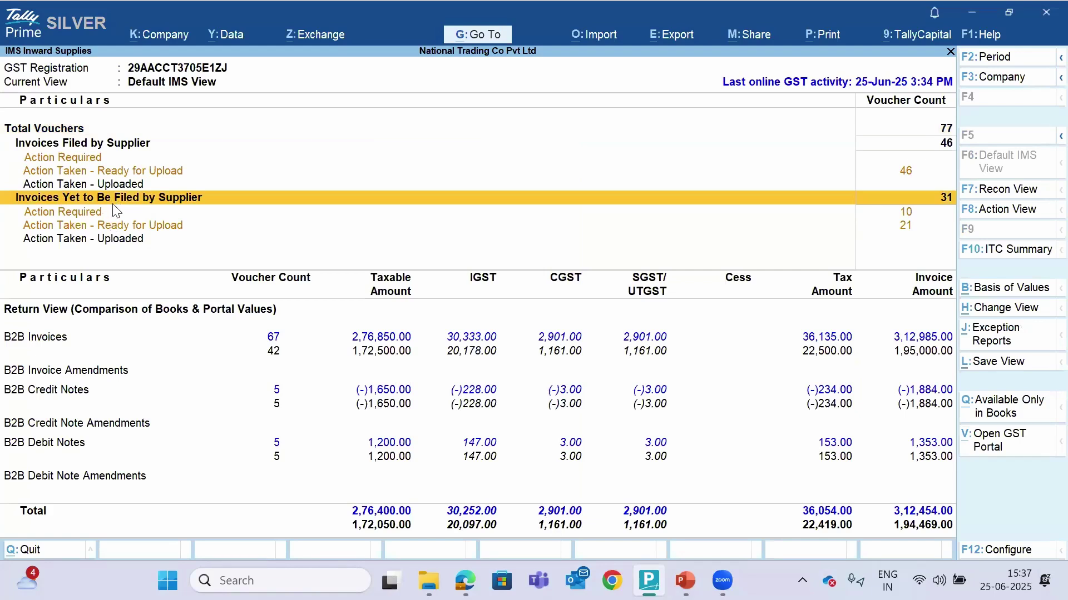
{"action": "left_click", "coordinate": [115, 211]}
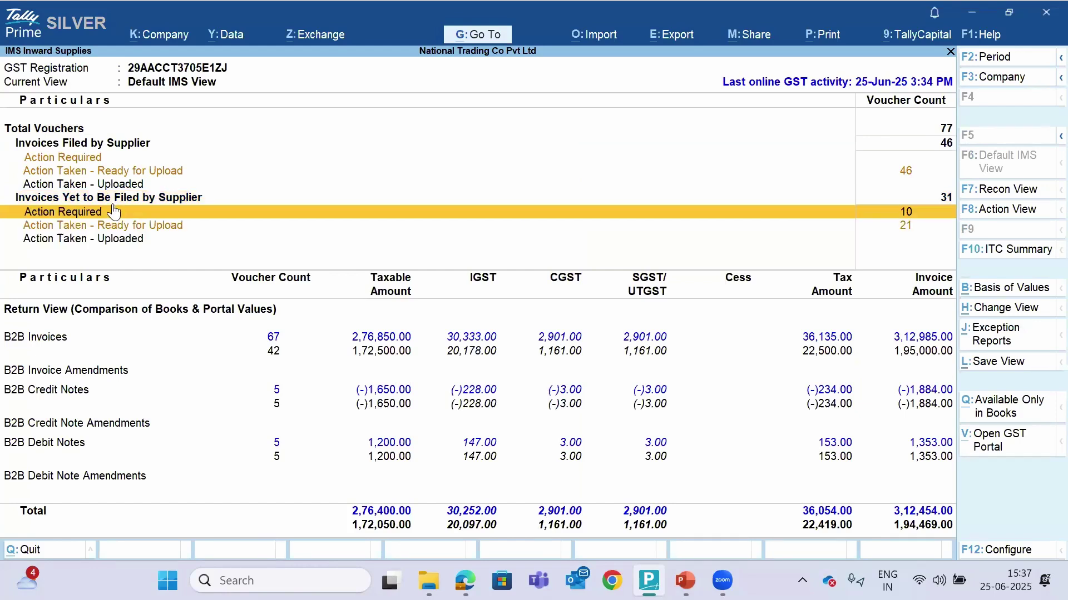
{"action": "key", "text": "Return"}
{"action": "key", "text": "Down"}
{"action": "key", "text": "Up"}
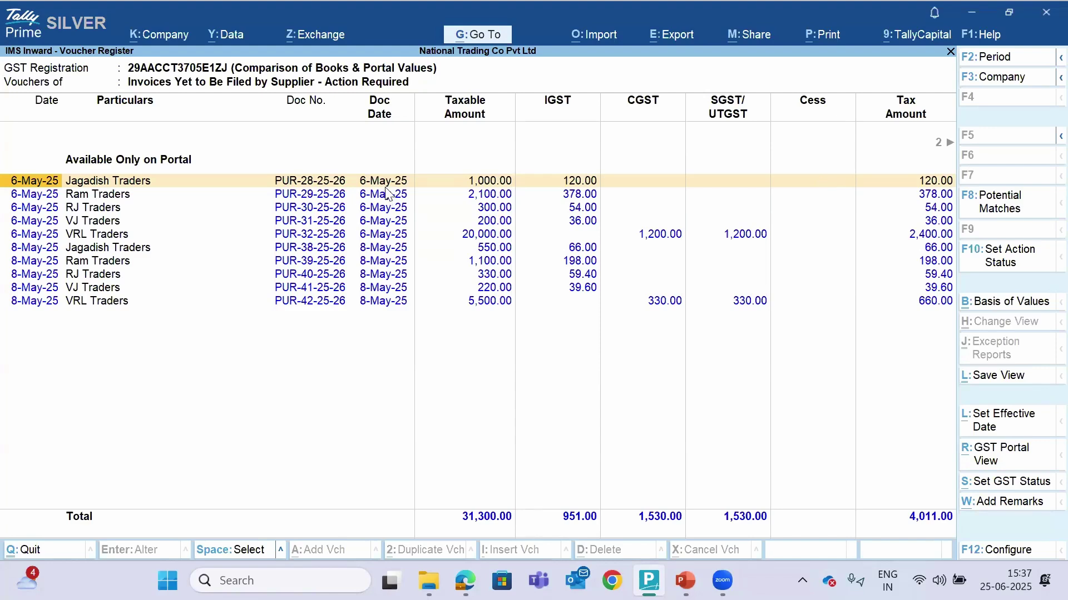
Select the Jagadish Traders invoice PUR-28-25-26 and request F8 Potential Matches
{"action": "left_click", "coordinate": [314, 209]}
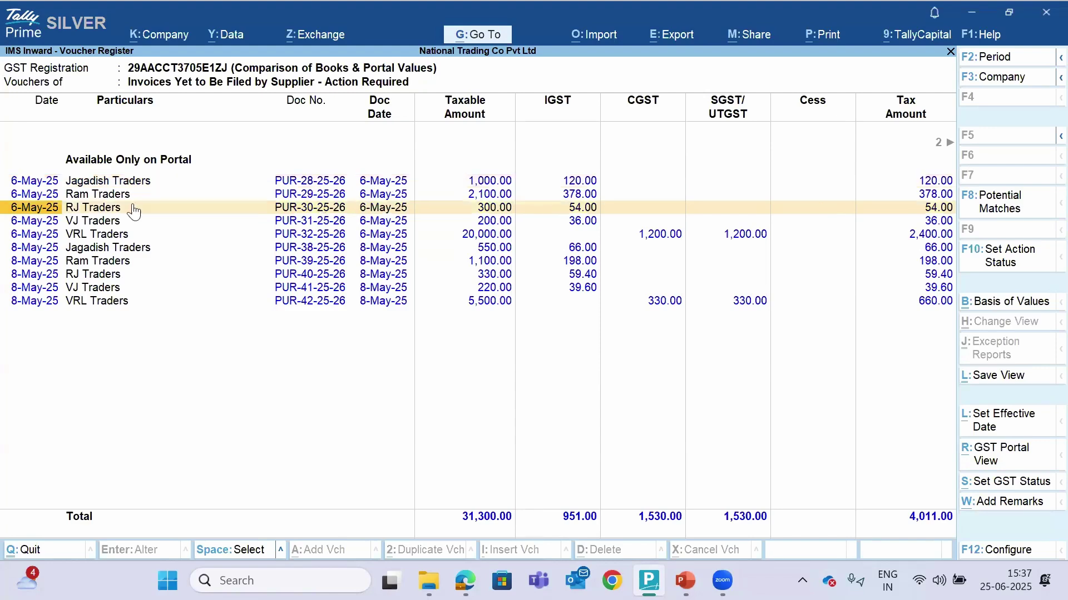
{"action": "left_click", "coordinate": [163, 184]}
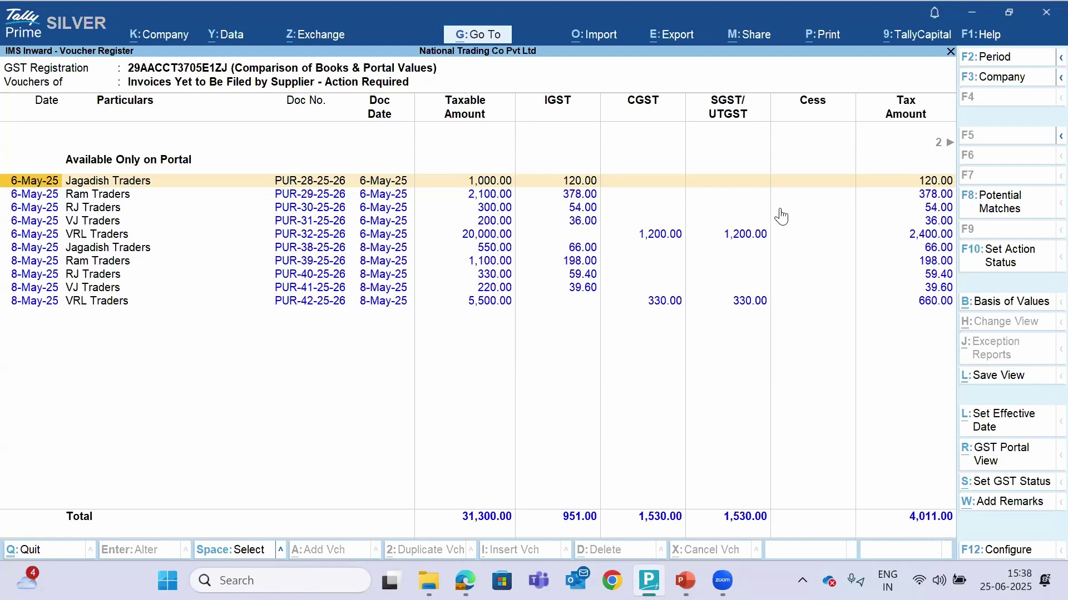
{"action": "left_click", "coordinate": [1015, 213]}
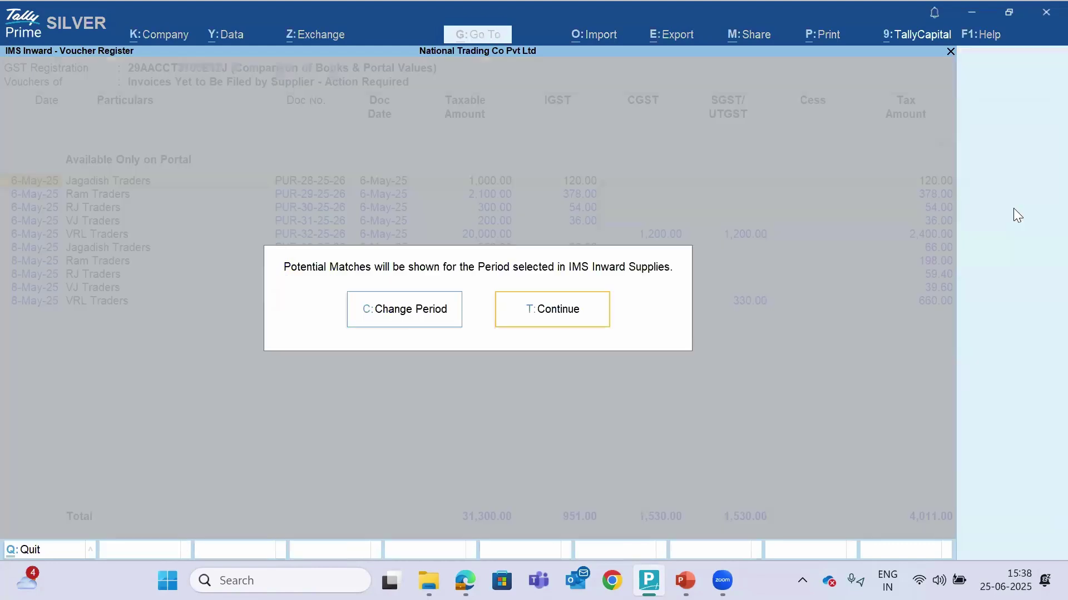
Set the matching period to 1-5-2025 through 31-5-2025 and select the first Jagadish Traders invoice
{"action": "left_click", "coordinate": [410, 321]}
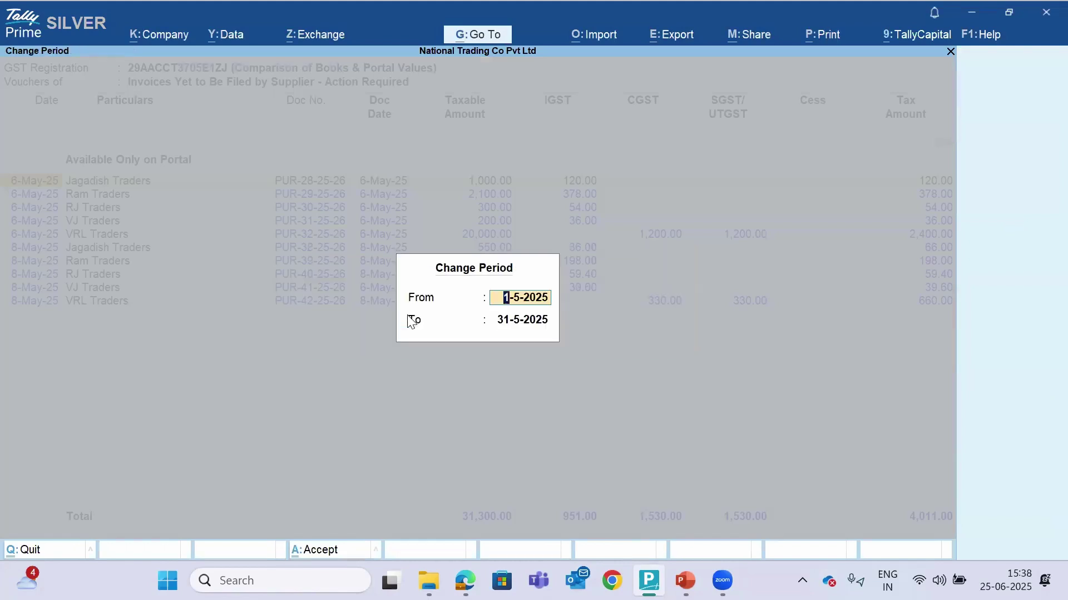
{"action": "key", "text": "Return"}
{"action": "key", "text": "Return"}
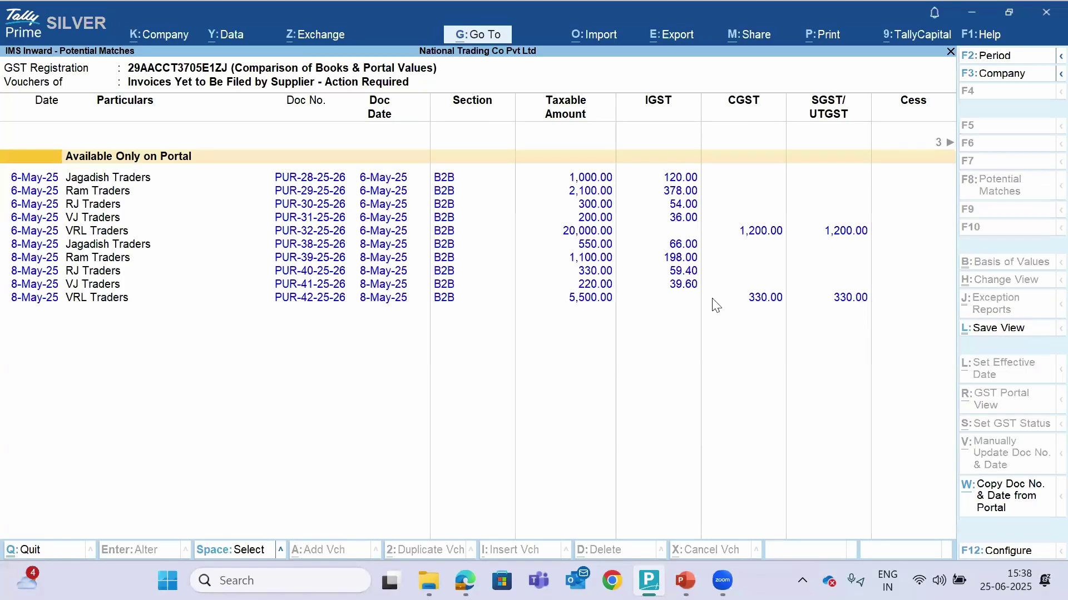
{"action": "left_click", "coordinate": [673, 183]}
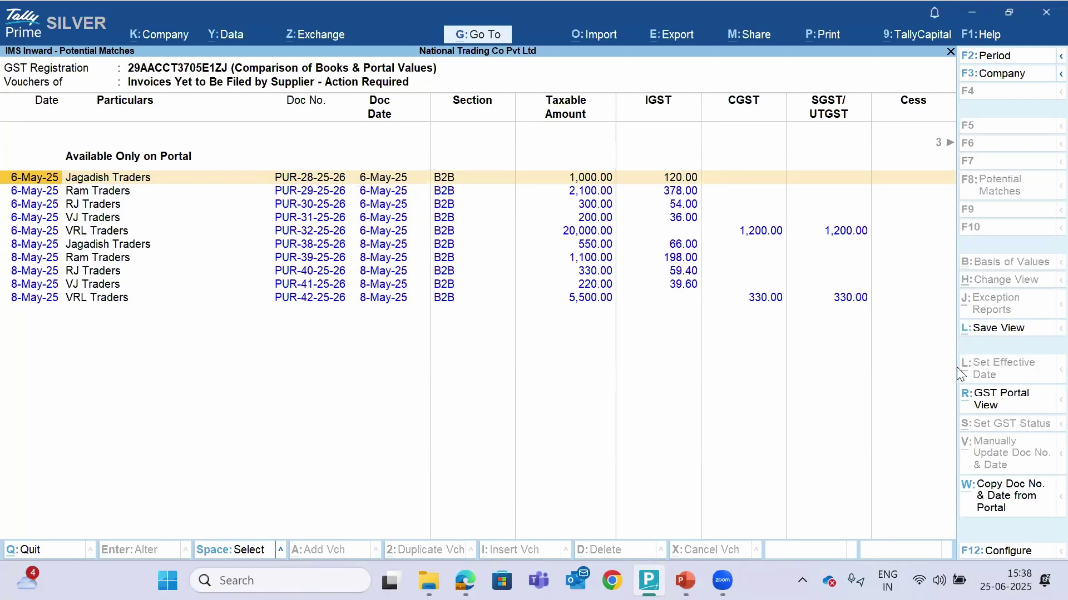
Try copying the portal document number and date, dismiss the multiple-matches error, and exit
{"action": "left_click", "coordinate": [1001, 493]}
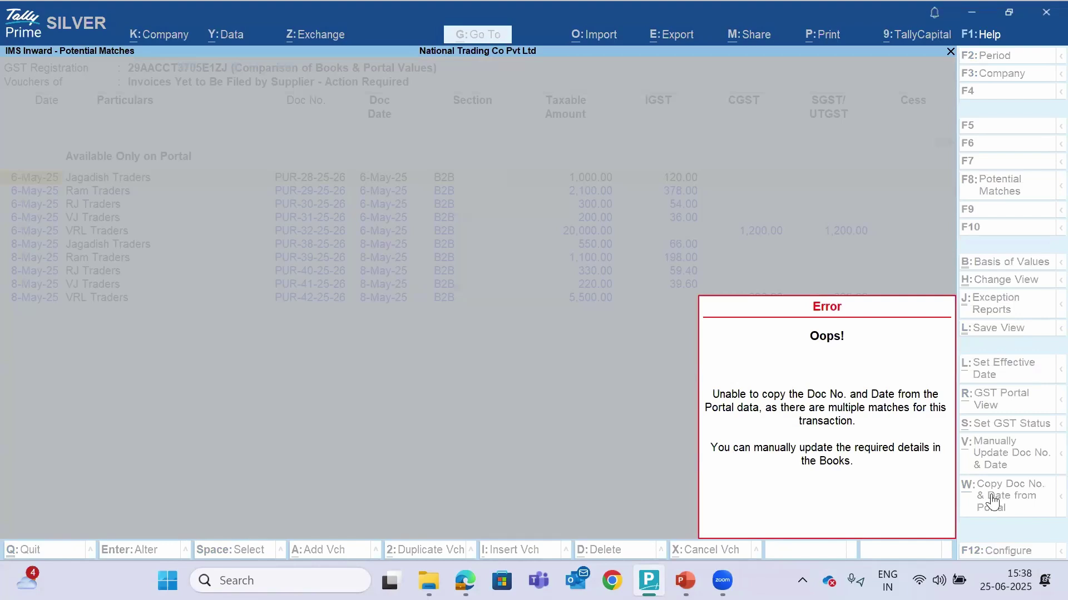
{"action": "left_click", "coordinate": [991, 494]}
{"action": "key", "text": "Escape"}
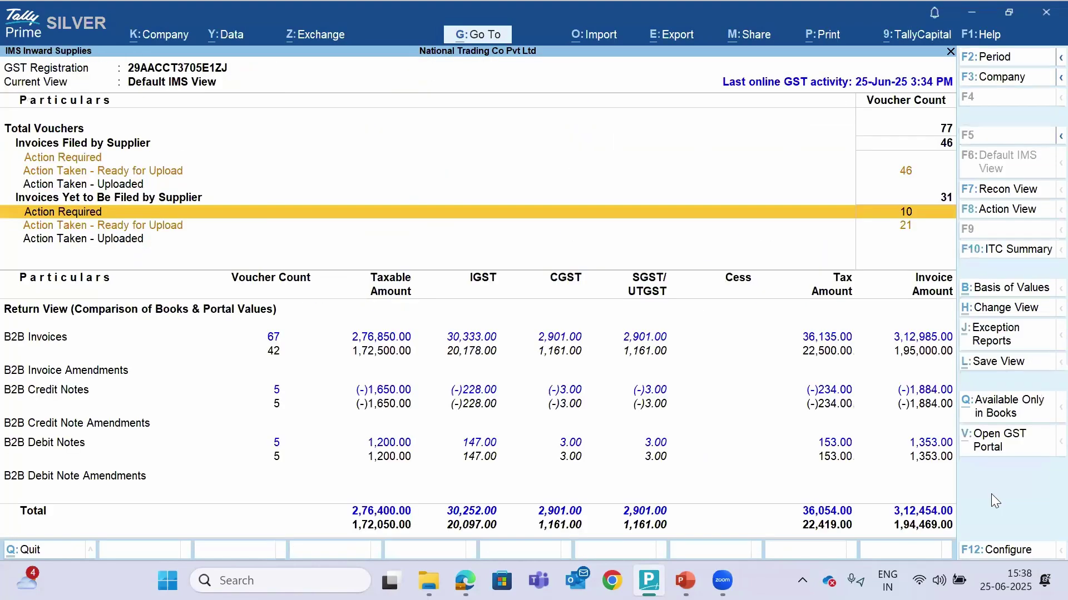
{"action": "key", "text": "Escape"}
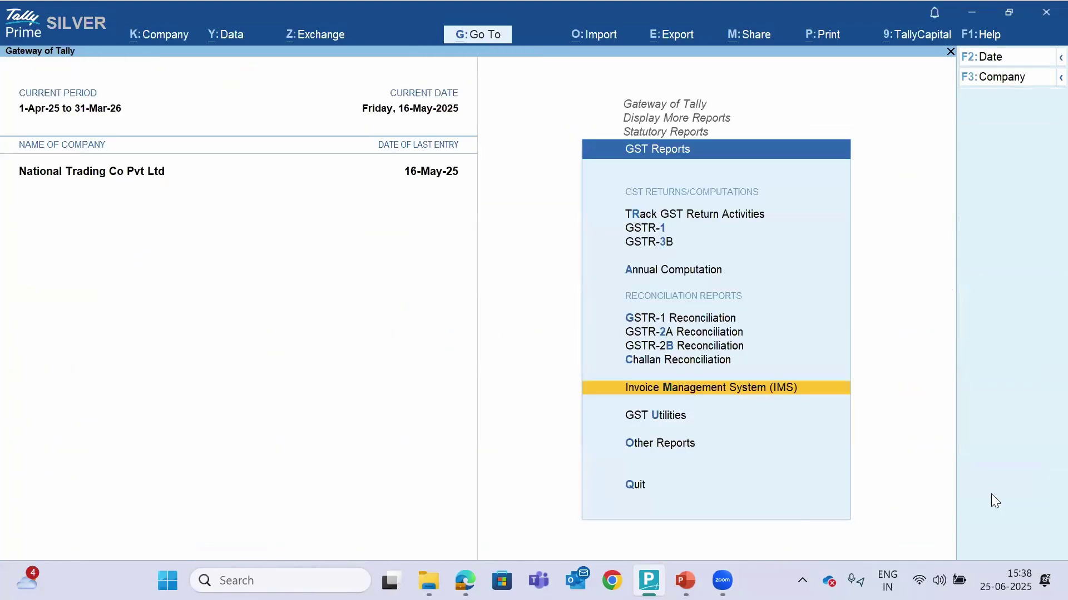
Back out of the GST reports list to the Gateway of Tally
{"action": "key", "text": "Up"}
{"action": "key", "text": "Down"}
{"action": "key", "text": "Escape"}
{"action": "key", "text": "Escape"}
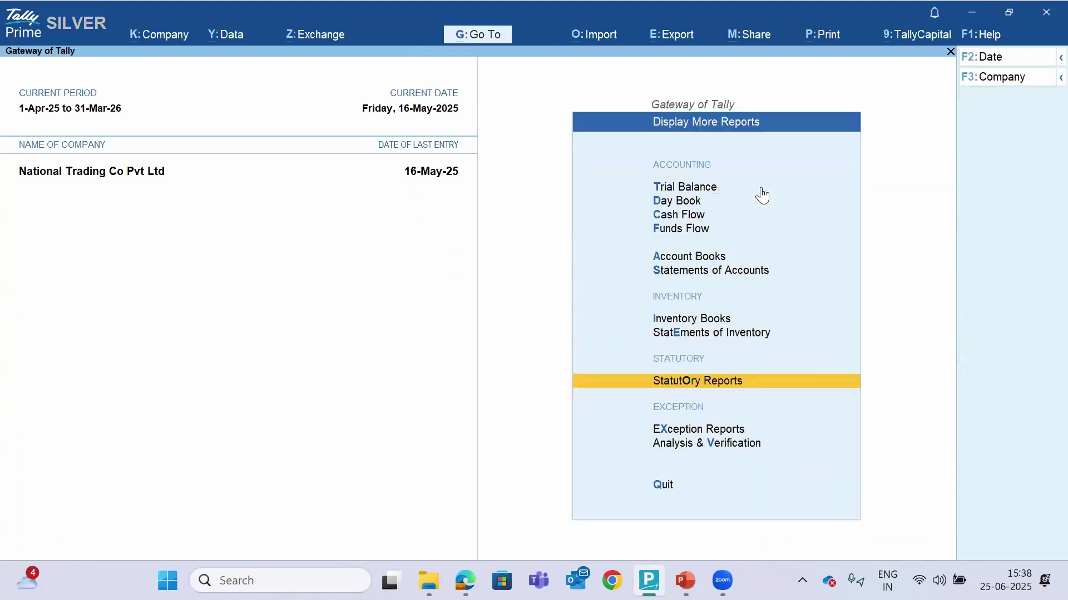
{"action": "key", "text": "Escape"}
{"action": "key", "text": "Home"}
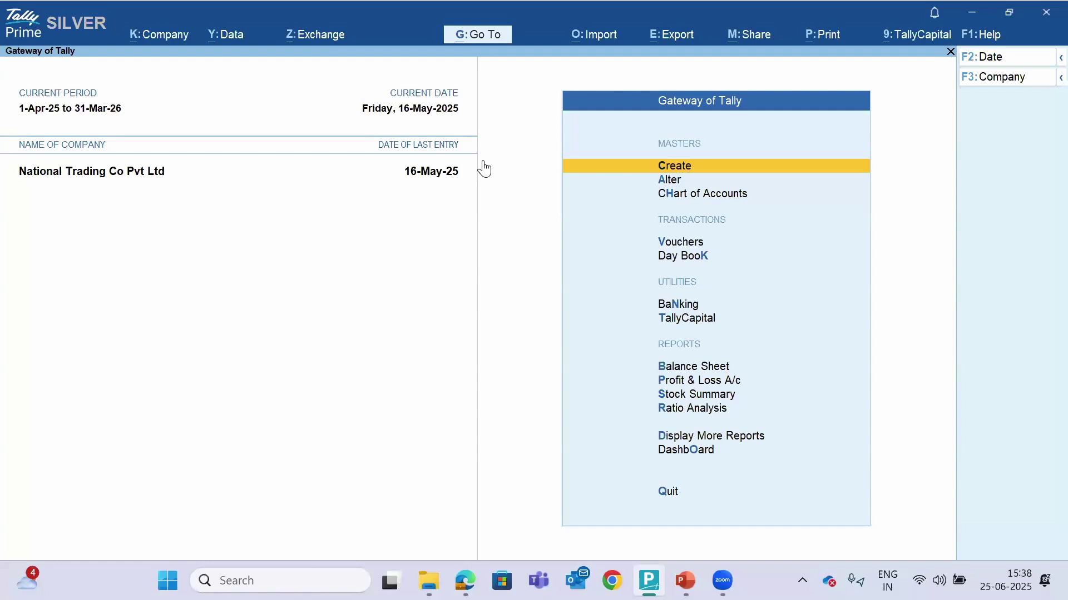
Reopen IMS Inward Supplies: 77 vouchers, 46 ready for upload, 10 unfiled needing action
{"action": "key", "text": "d"}
{"action": "key", "text": "u"}
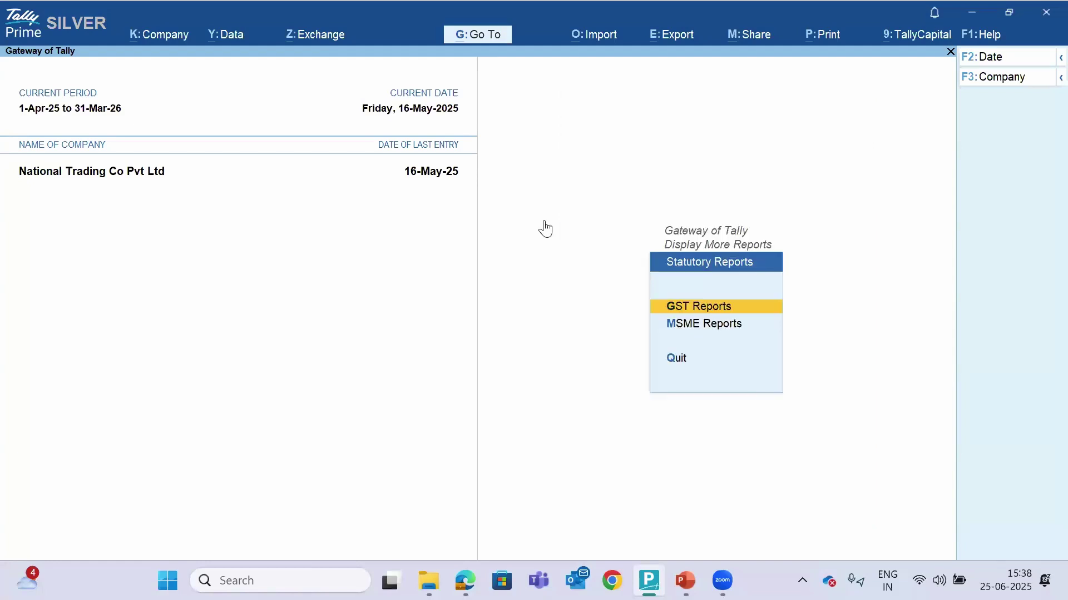
{"action": "key", "text": "Return"}
{"action": "key", "text": "Down"}
{"action": "key", "text": "Down"}
{"action": "key", "text": "Down"}
{"action": "key", "text": "Down"}
{"action": "key", "text": "Down"}
{"action": "key", "text": "Down"}
{"action": "key", "text": "Down"}
{"action": "key", "text": "Down"}
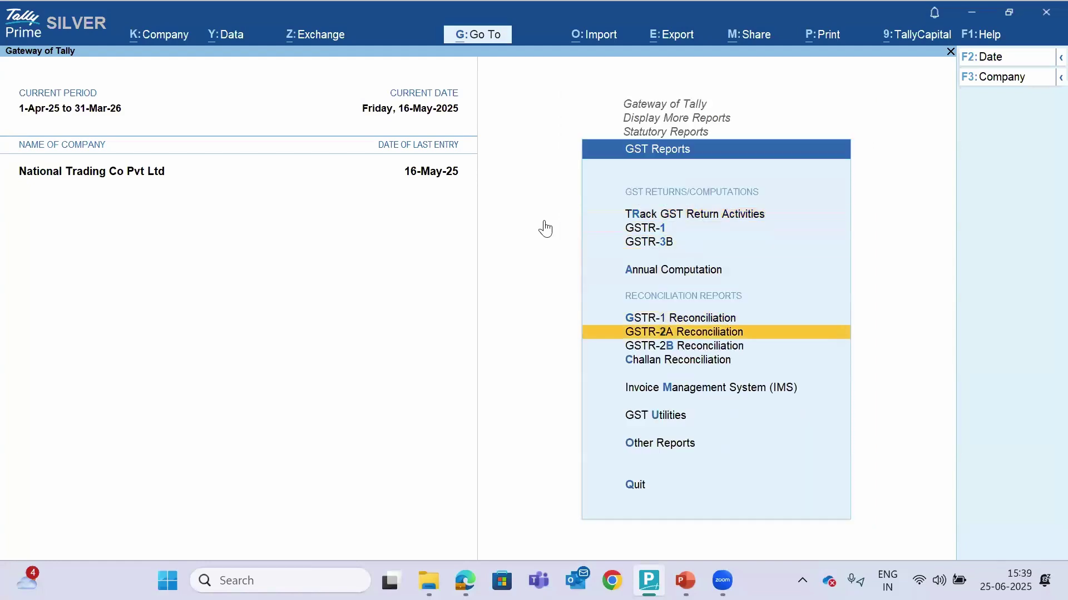
{"action": "key", "text": "Return"}
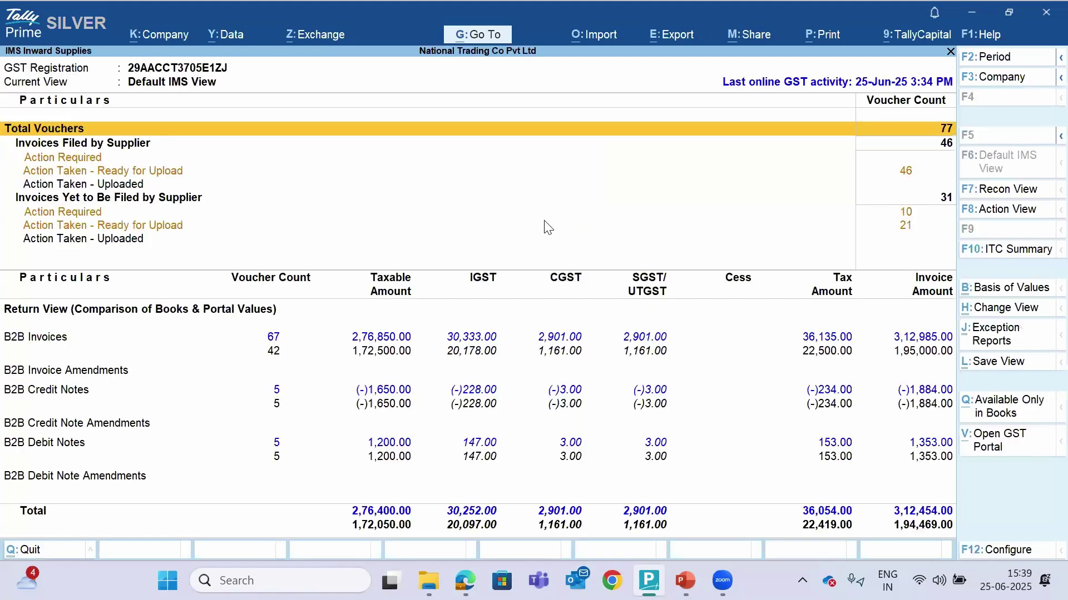
{"action": "key", "text": "Down"}
{"action": "key", "text": "Down"}
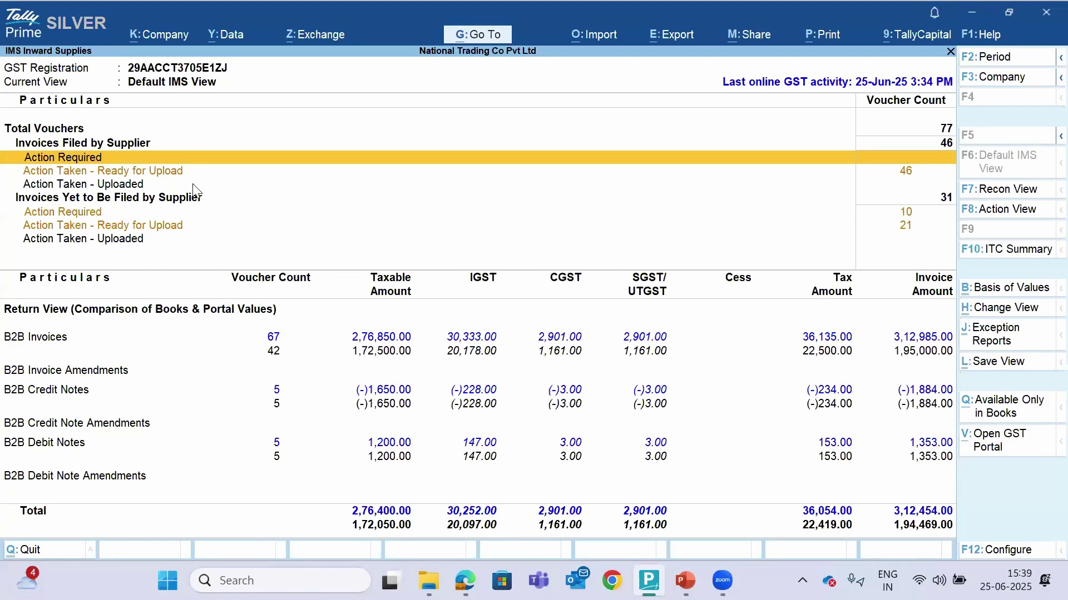
{"action": "left_click", "coordinate": [156, 39]}
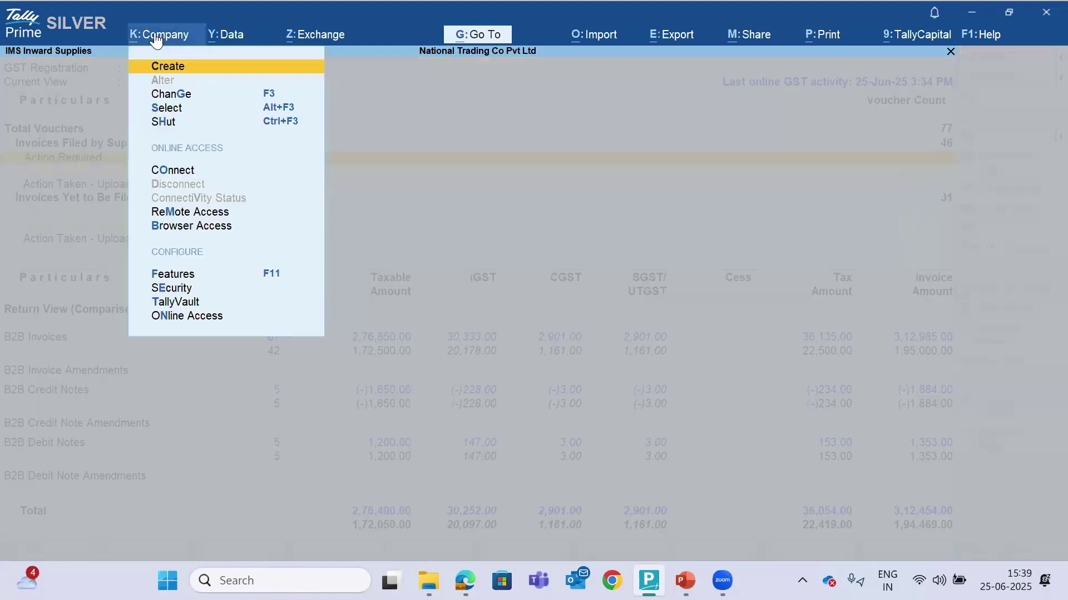
Open the company's Karnataka GST details from Company Features
{"action": "key", "text": "Up"}
{"action": "key", "text": "Up"}
{"action": "key", "text": "Up"}
{"action": "key", "text": "Up"}
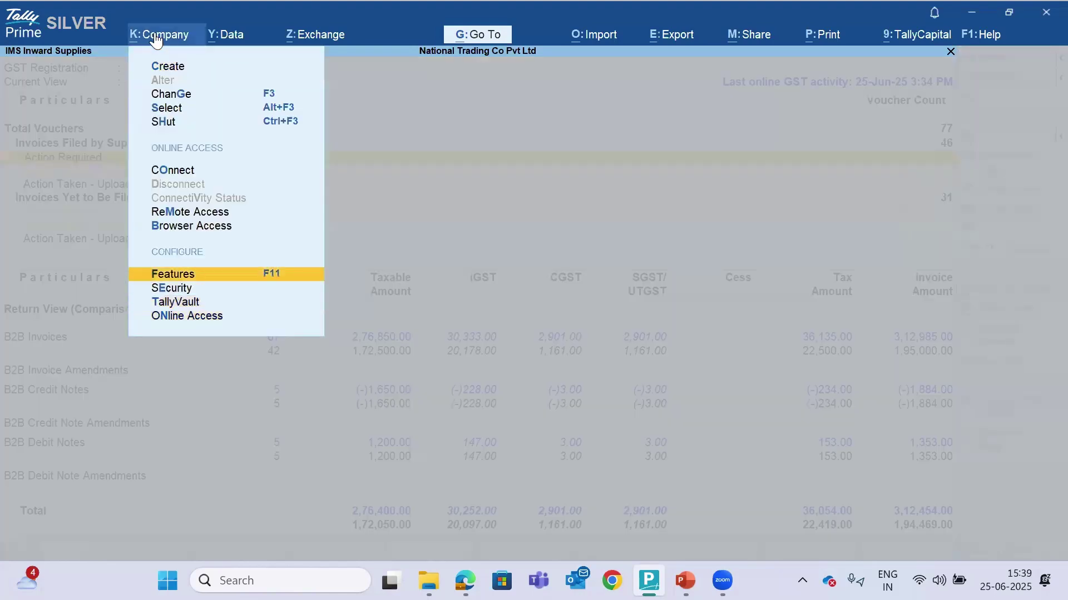
{"action": "key", "text": "Return"}
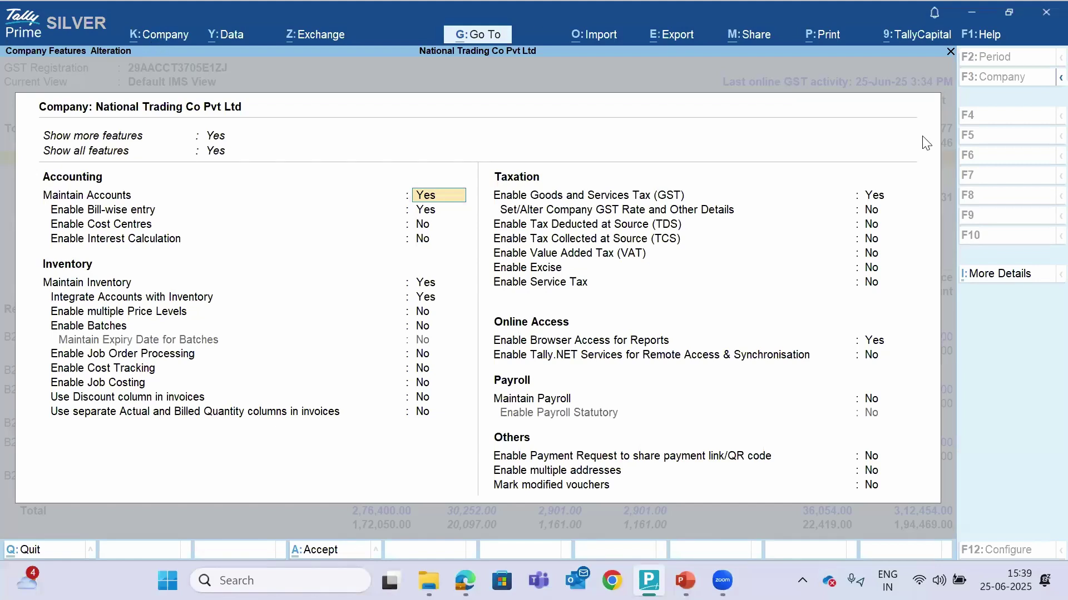
{"action": "left_click", "coordinate": [869, 198]}
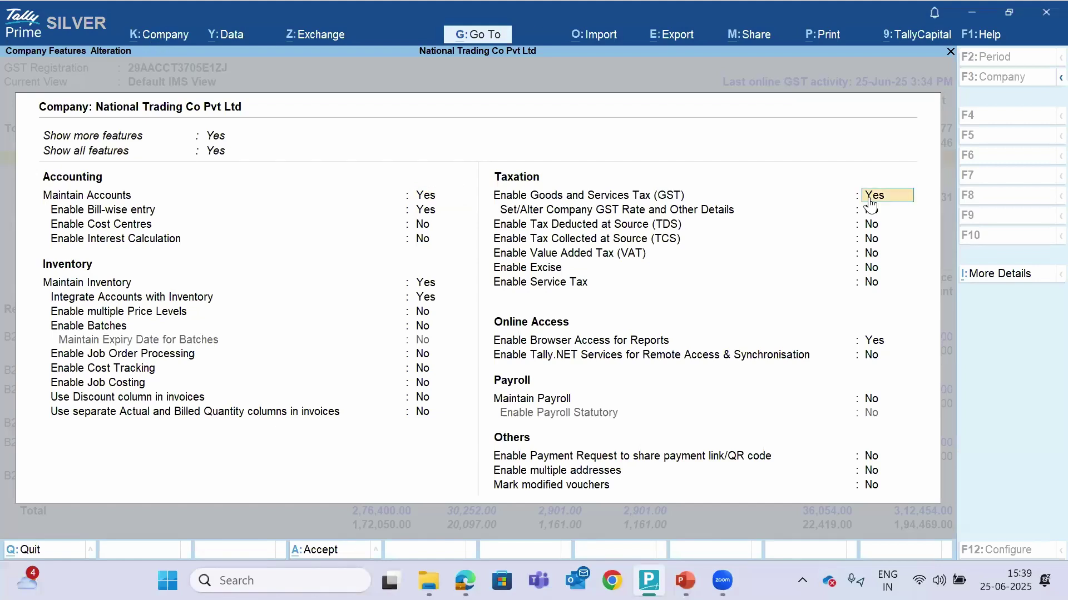
{"action": "key", "text": "Return"}
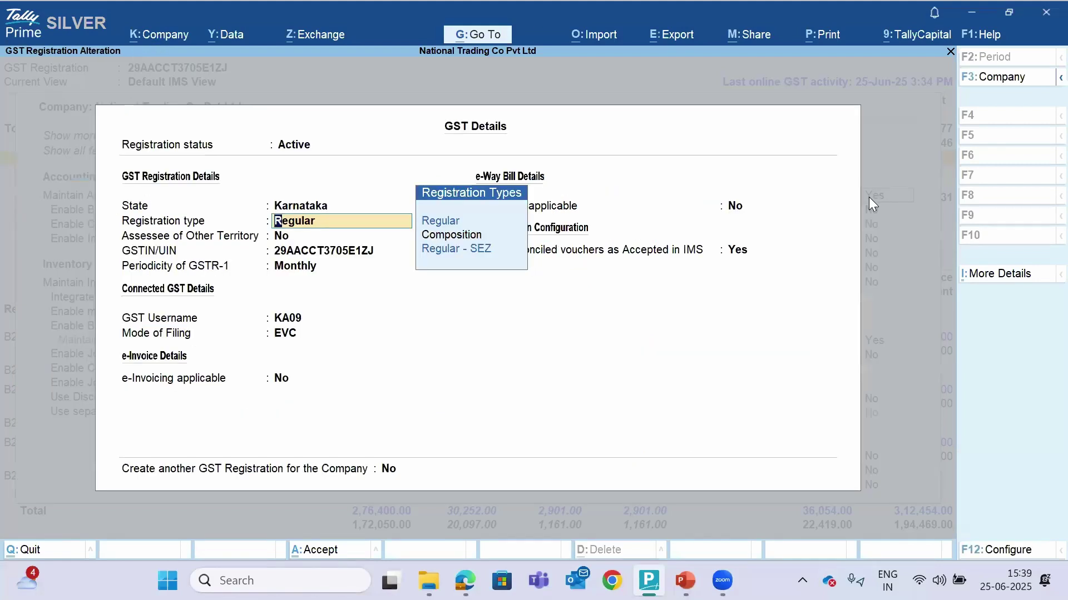
Confirm Mark Reconciled vouchers as Accepted in IMS stays Yes in the GST configuration
{"action": "left_click", "coordinate": [1013, 551]}
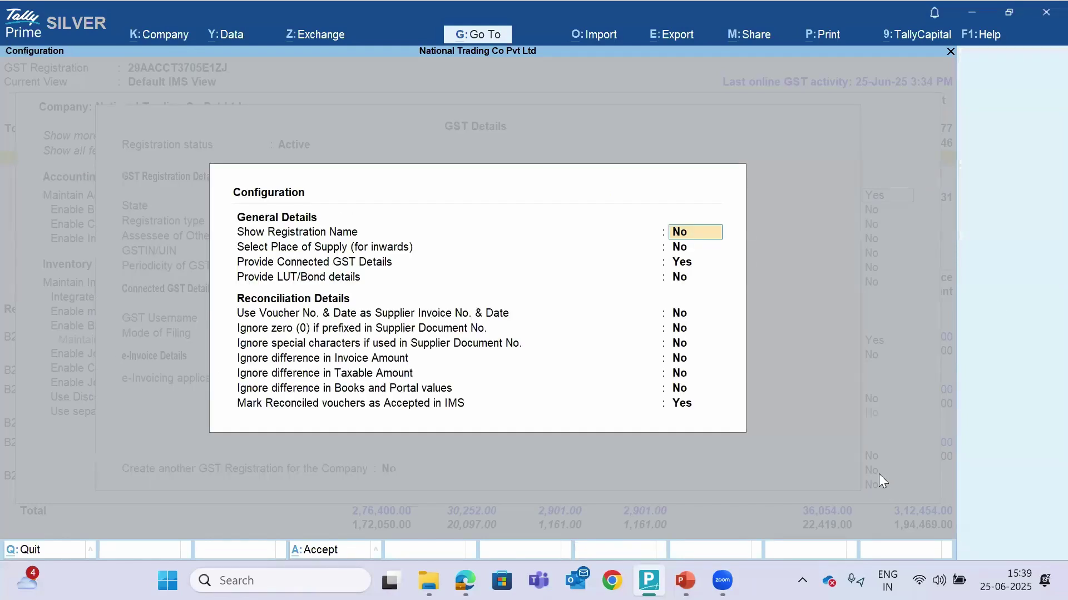
{"action": "key", "text": "ctrl+a"}
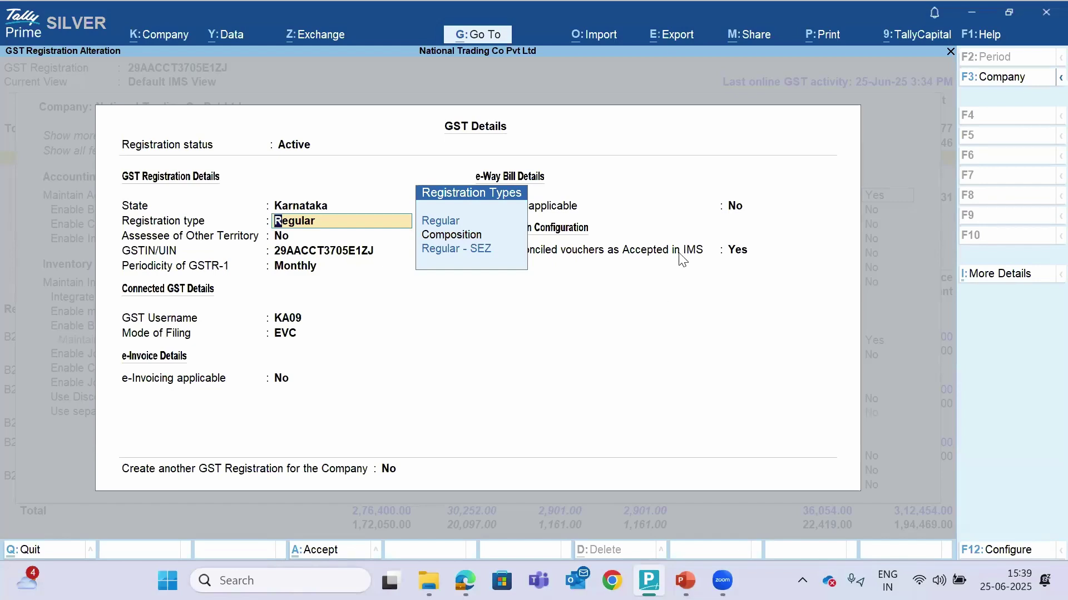
{"action": "left_click", "coordinate": [677, 256]}
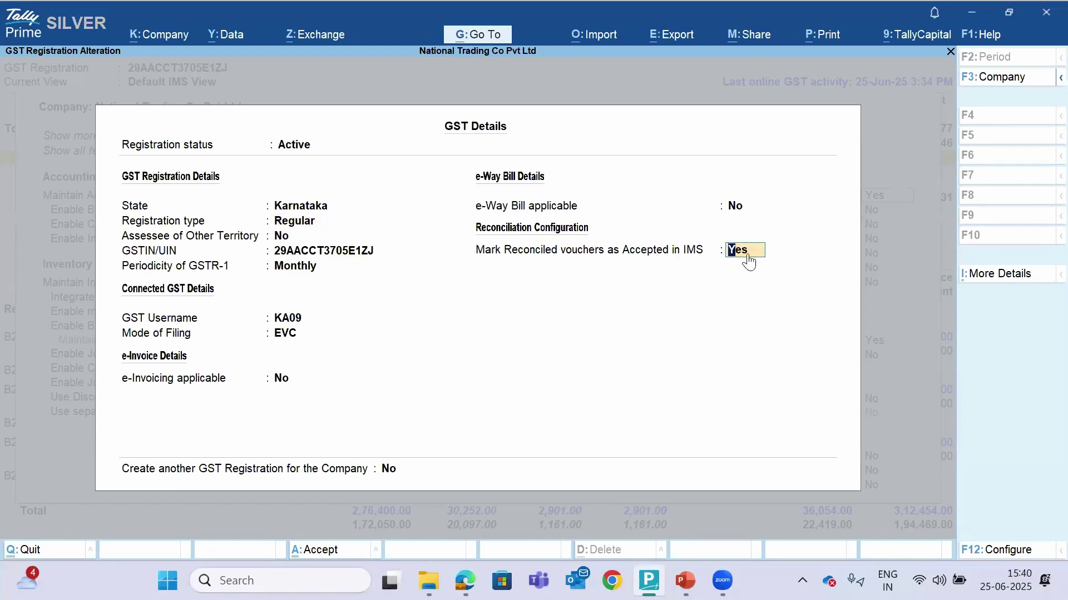
{"action": "left_click", "coordinate": [1008, 551]}
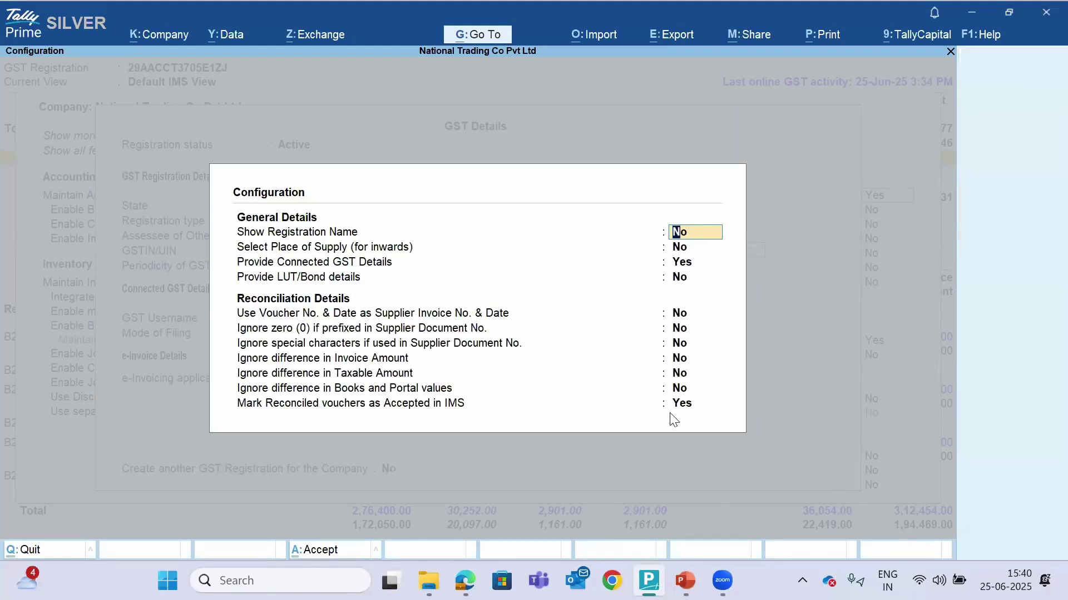
{"action": "left_click", "coordinate": [692, 408]}
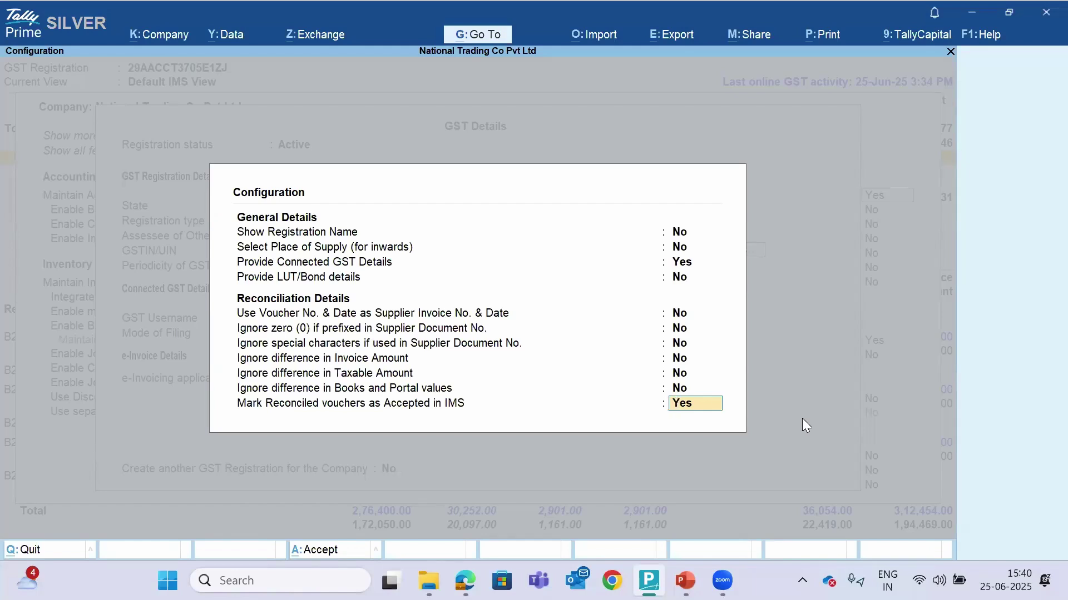
{"action": "key", "text": "Return"}
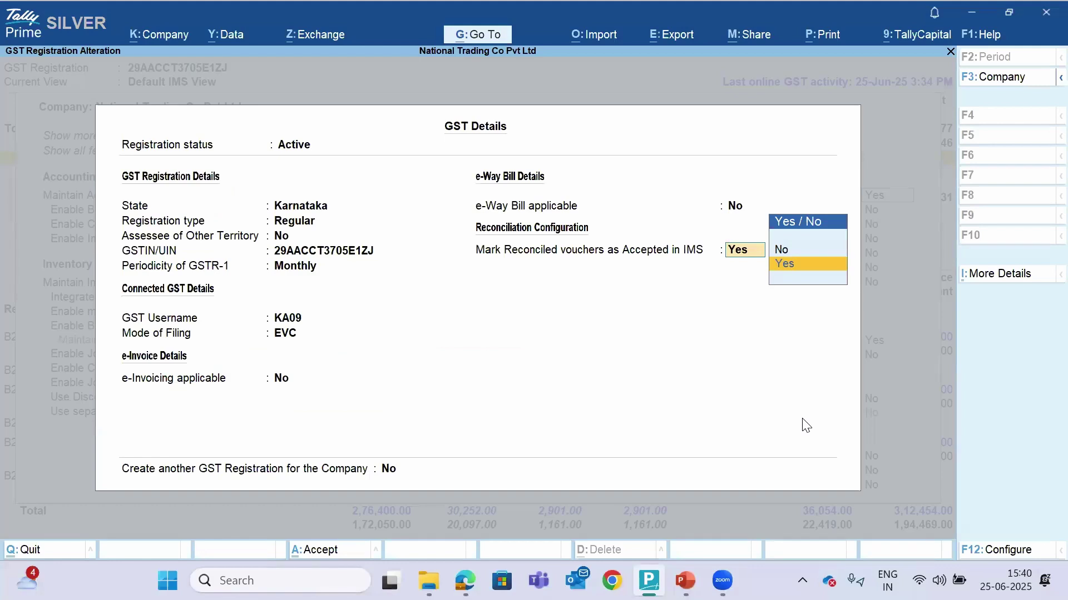
{"action": "key", "text": "Return"}
{"action": "key", "text": "Return"}
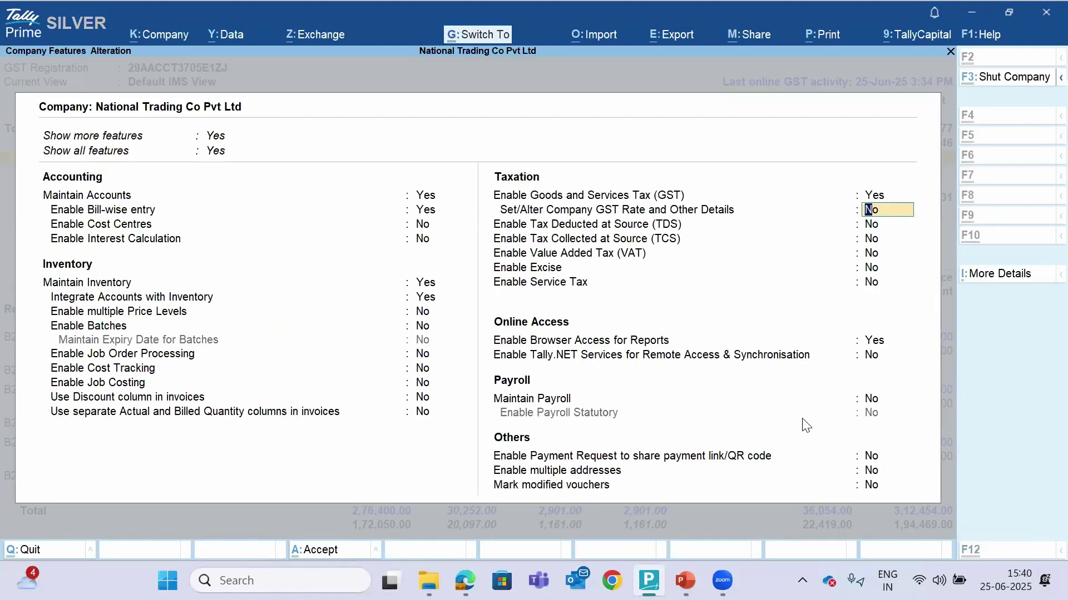
Accept Company Features and select the Action Taken – Ready for Upload row under filed invoices
{"action": "key", "text": "ctrl+a"}
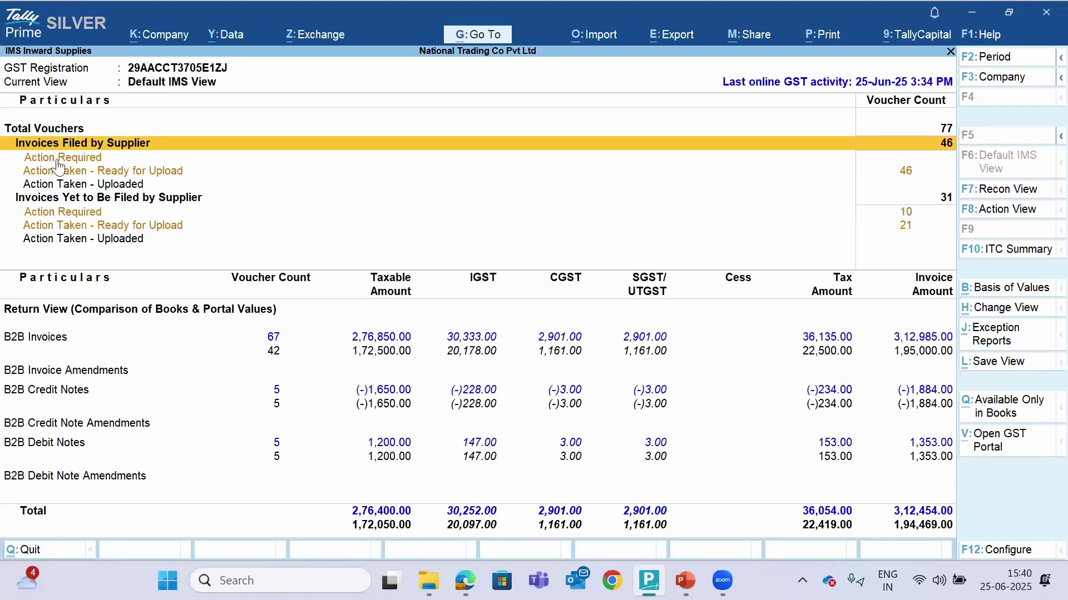
{"action": "left_click", "coordinate": [124, 177]}
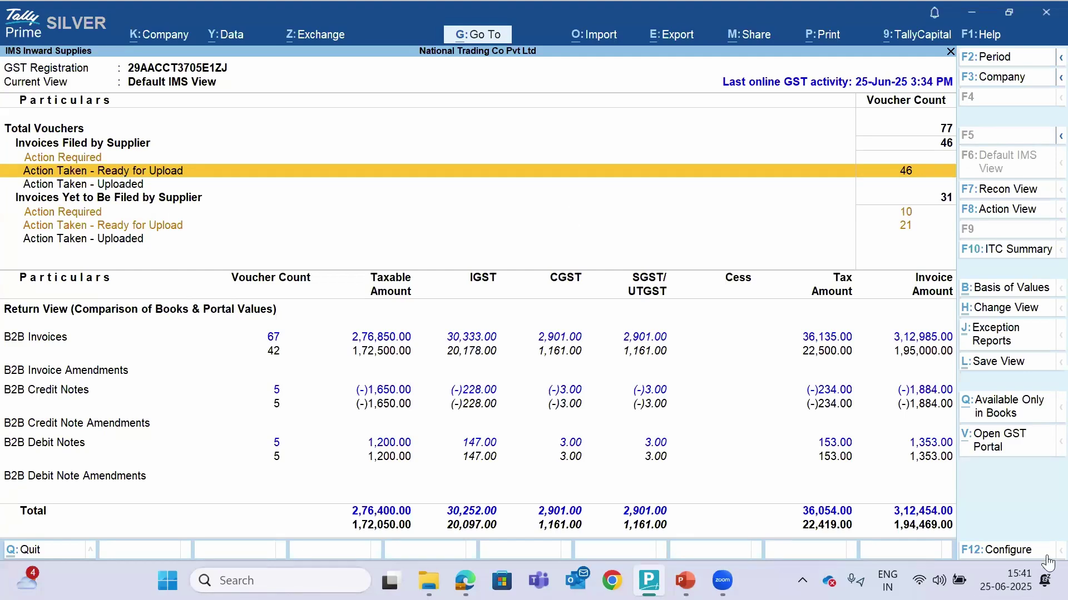
Open the company's GST details again from Company Features
{"action": "left_click", "coordinate": [170, 43]}
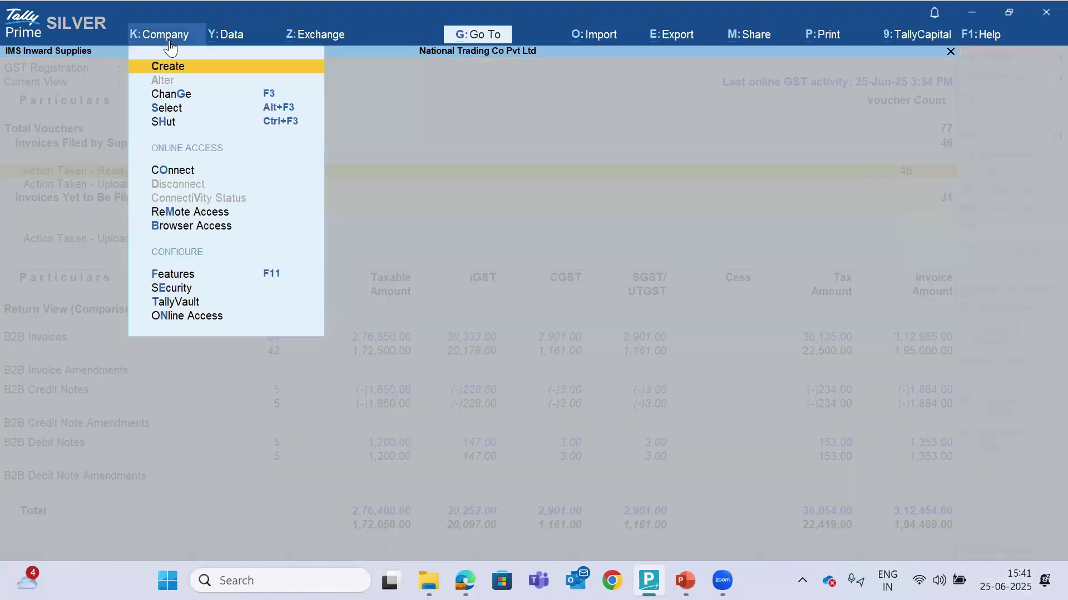
{"action": "key", "text": "Up"}
{"action": "key", "text": "Up"}
{"action": "key", "text": "Up"}
{"action": "key", "text": "Up"}
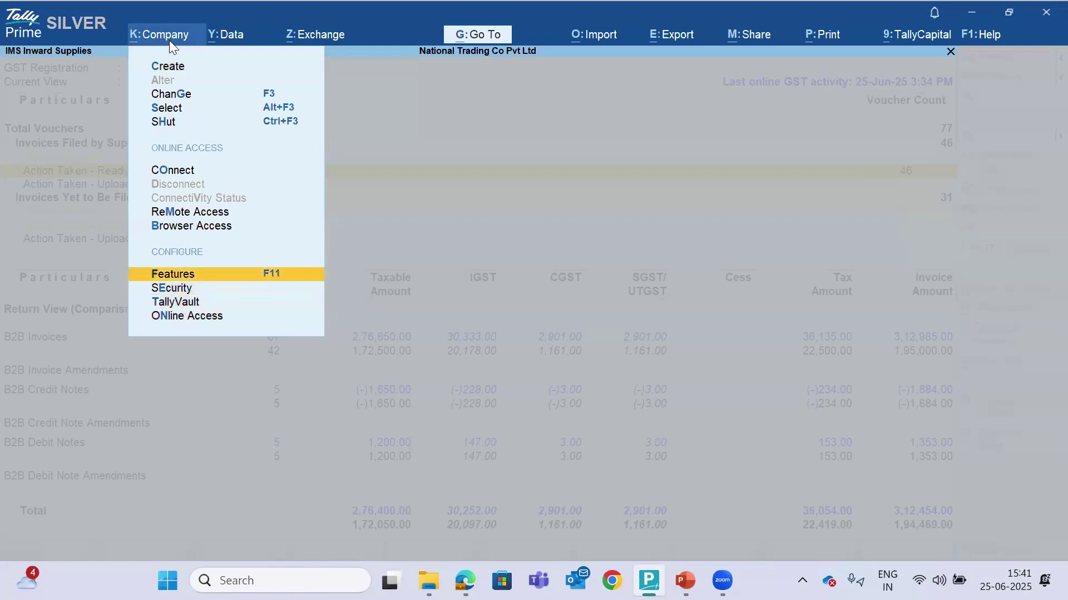
{"action": "key", "text": "Return"}
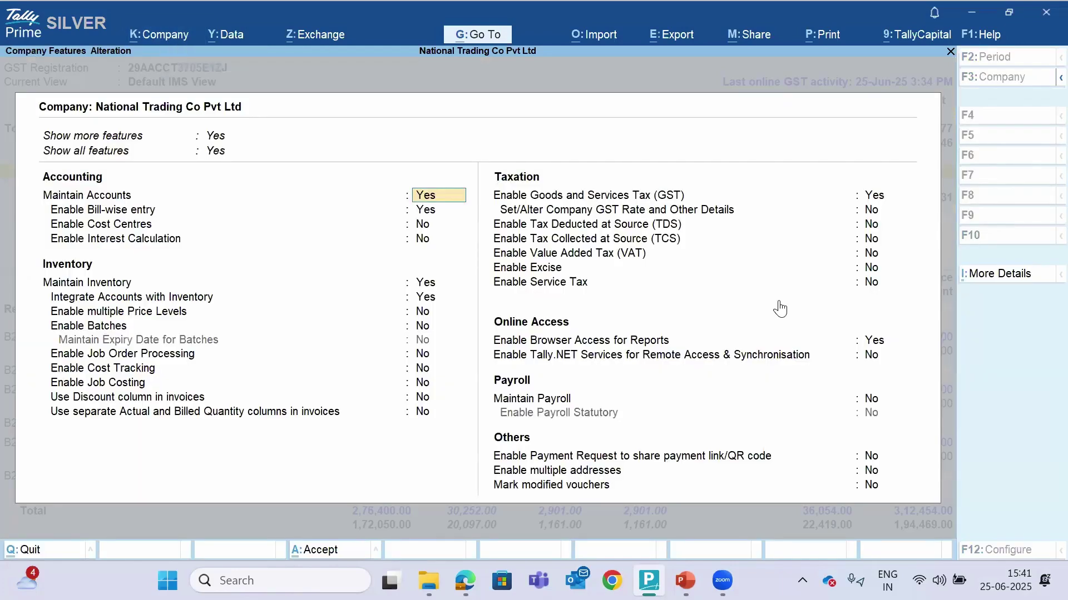
{"action": "left_click", "coordinate": [877, 205]}
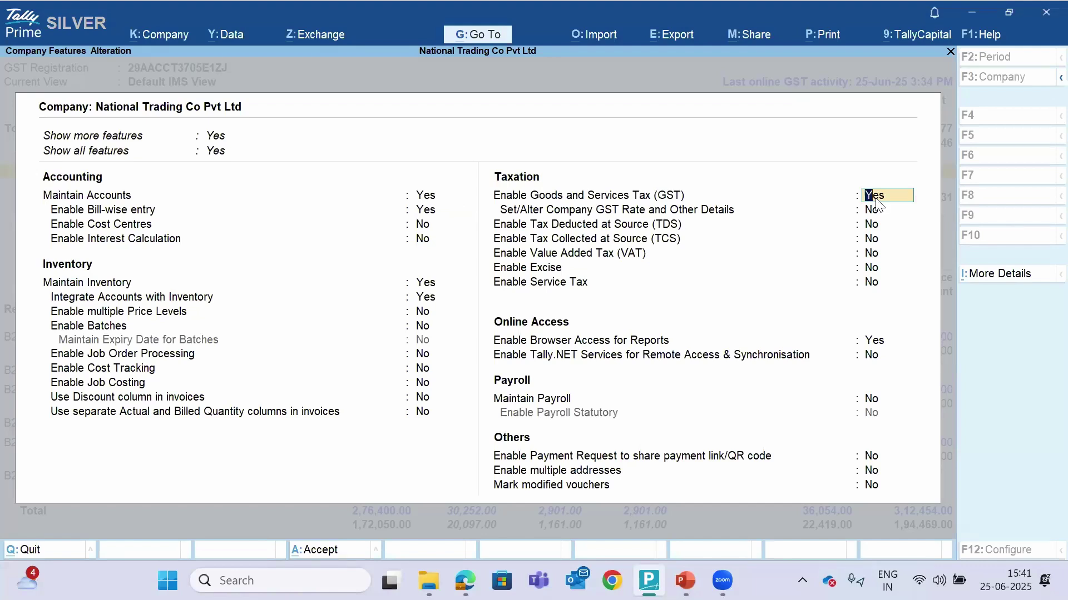
{"action": "key", "text": "Return"}
{"action": "key", "text": "Return"}
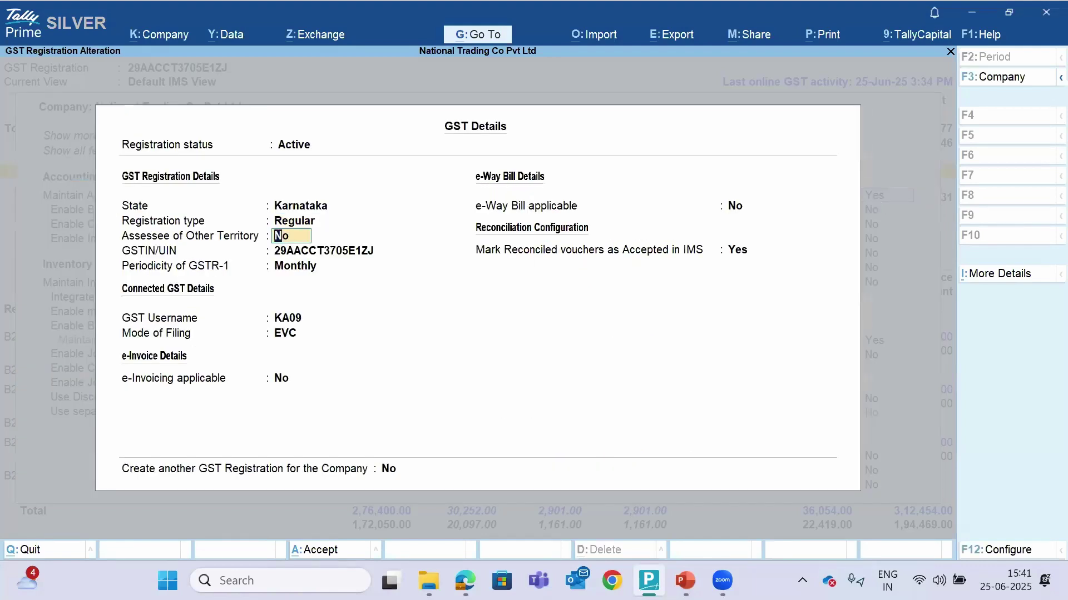
Change Mark Reconciled vouchers as Accepted in IMS to No and confirm the GST details
{"action": "left_click", "coordinate": [1006, 551]}
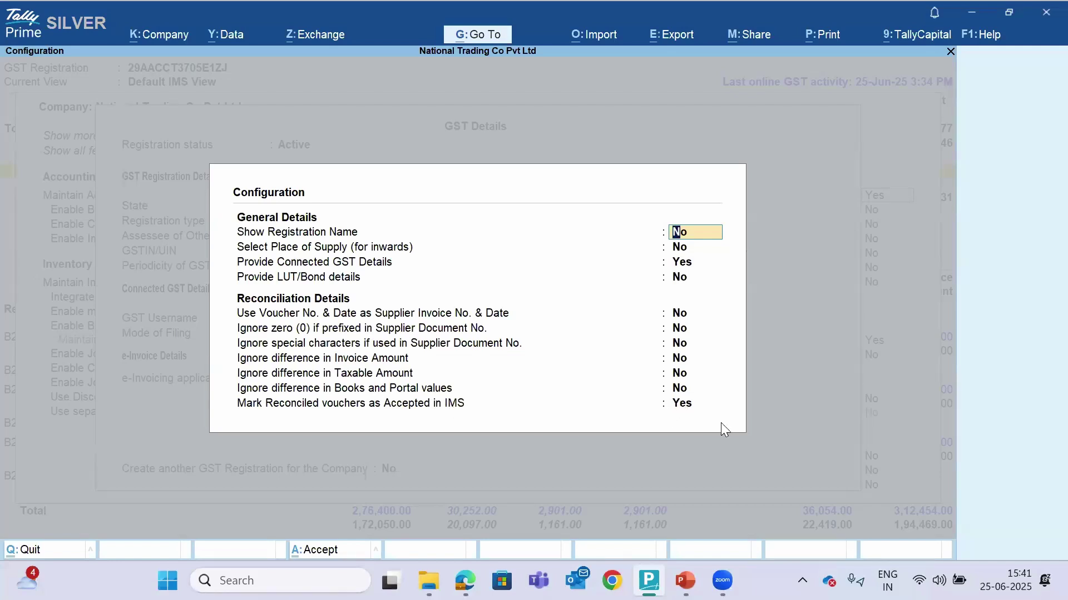
{"action": "key", "text": "Up"}
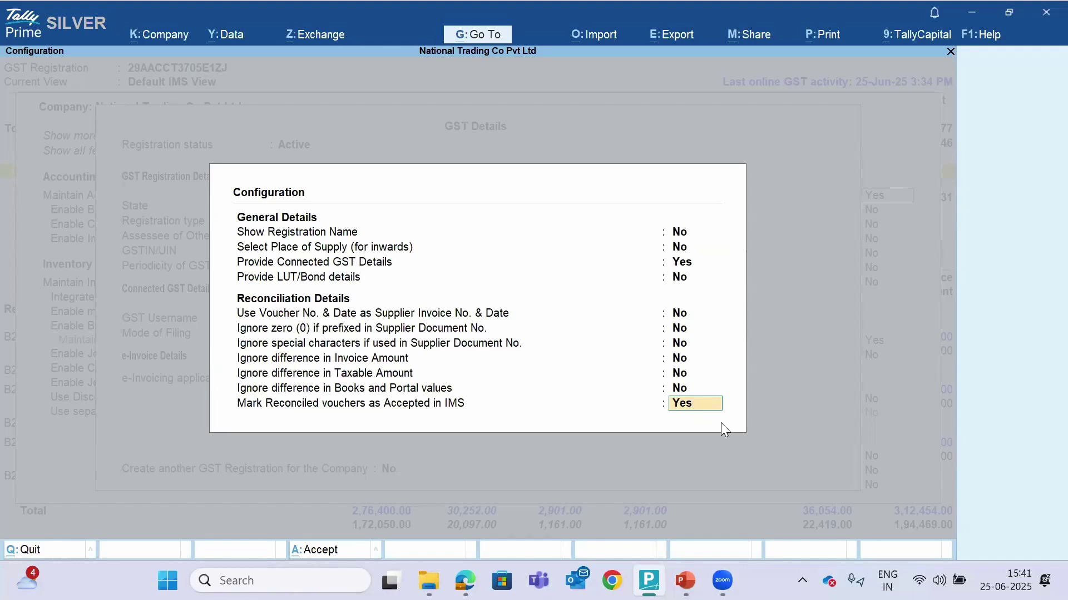
{"action": "key", "text": "Return"}
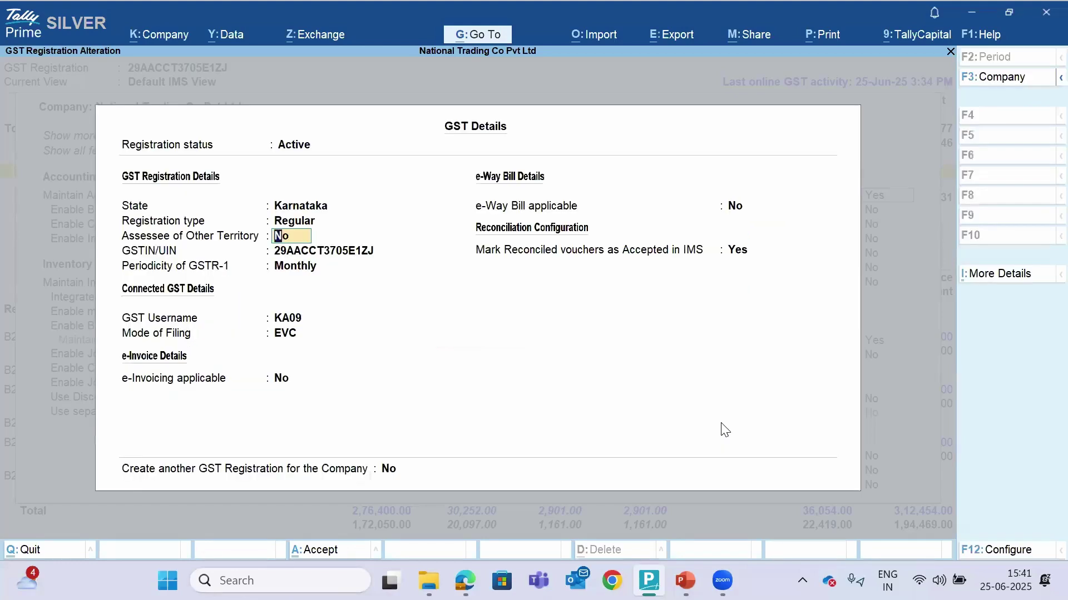
{"action": "left_click", "coordinate": [738, 253]}
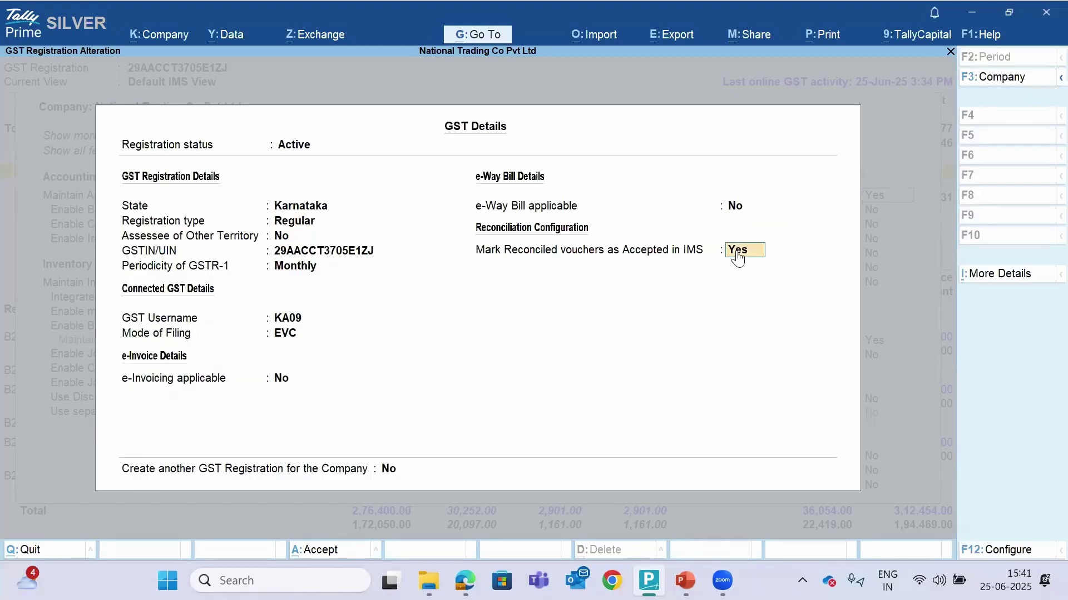
{"action": "key", "text": "Return"}
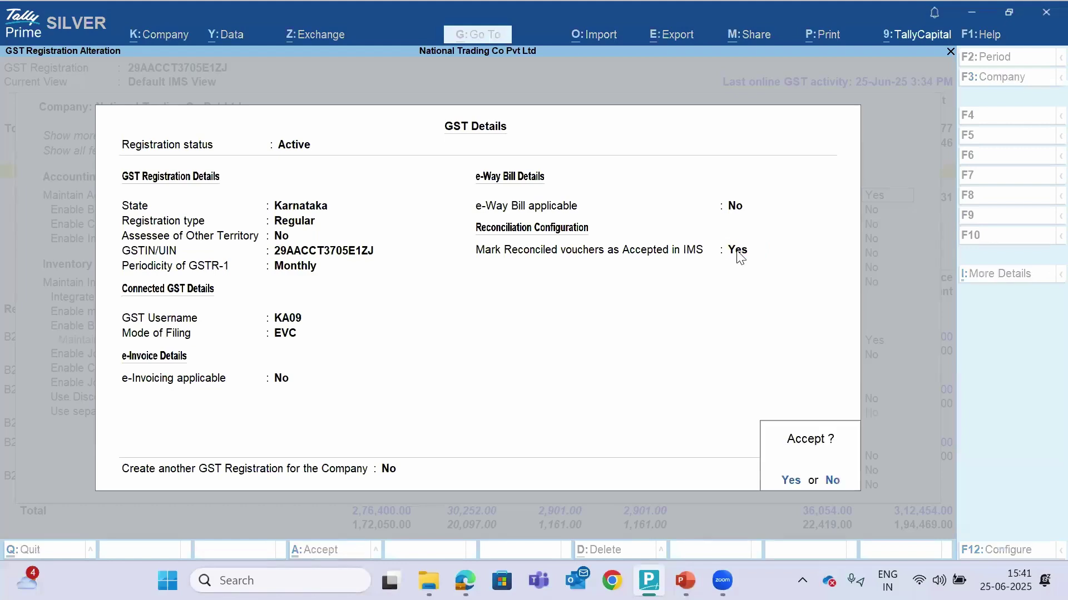
{"action": "key", "text": "Escape"}
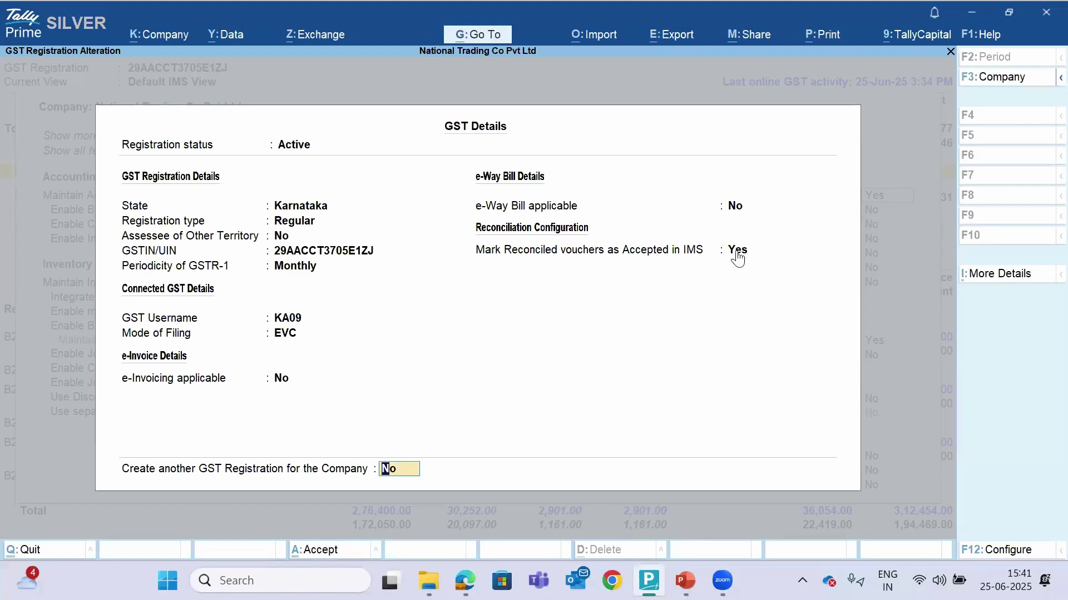
{"action": "left_click", "coordinate": [738, 254]}
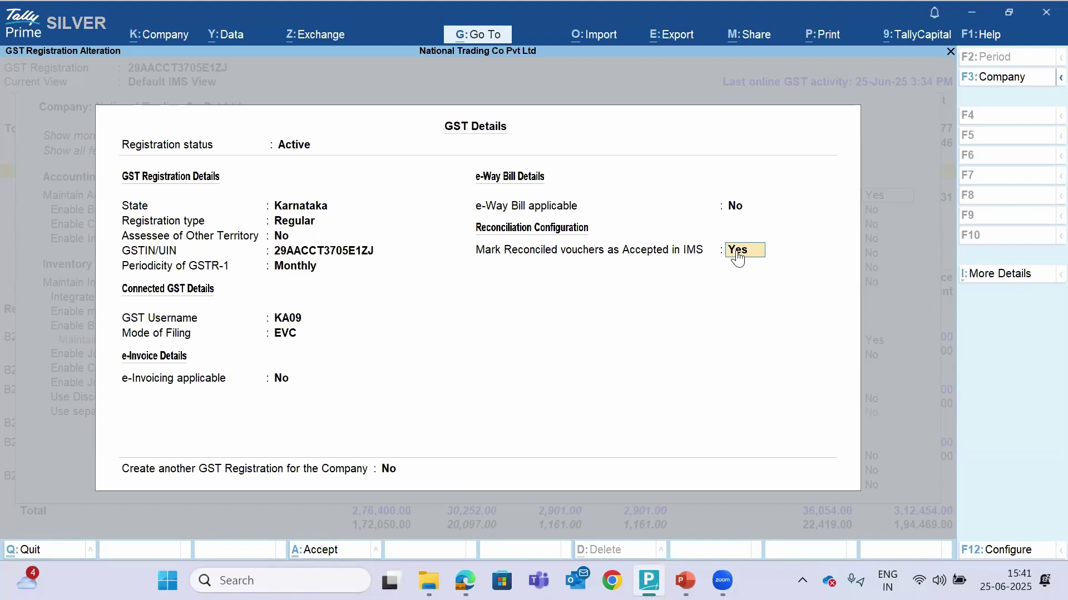
{"action": "type", "text": "n"}
{"action": "key", "text": "Return"}
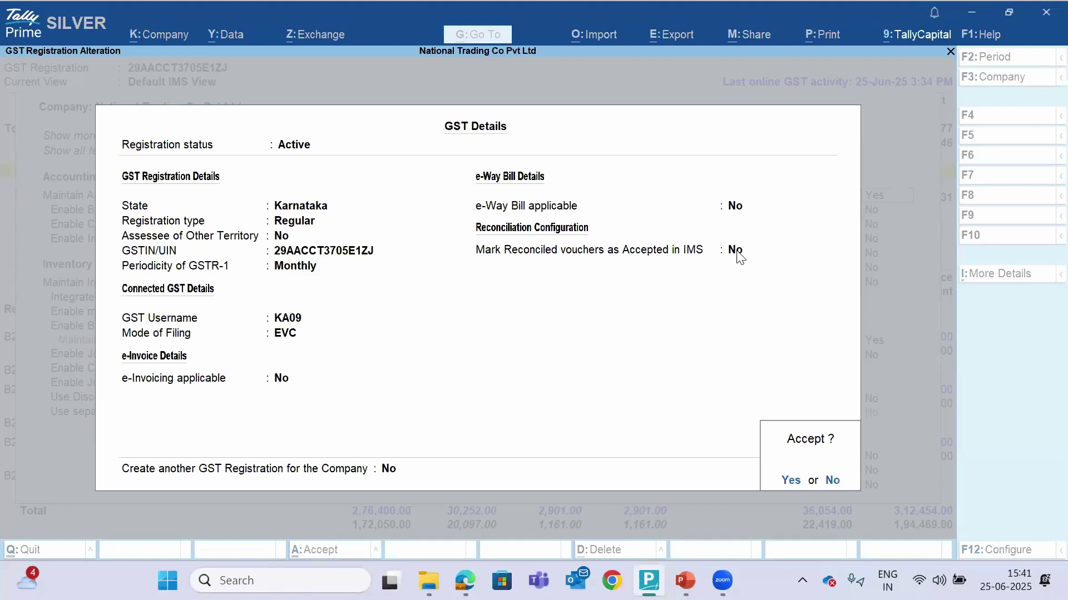
{"action": "key", "text": "Return"}
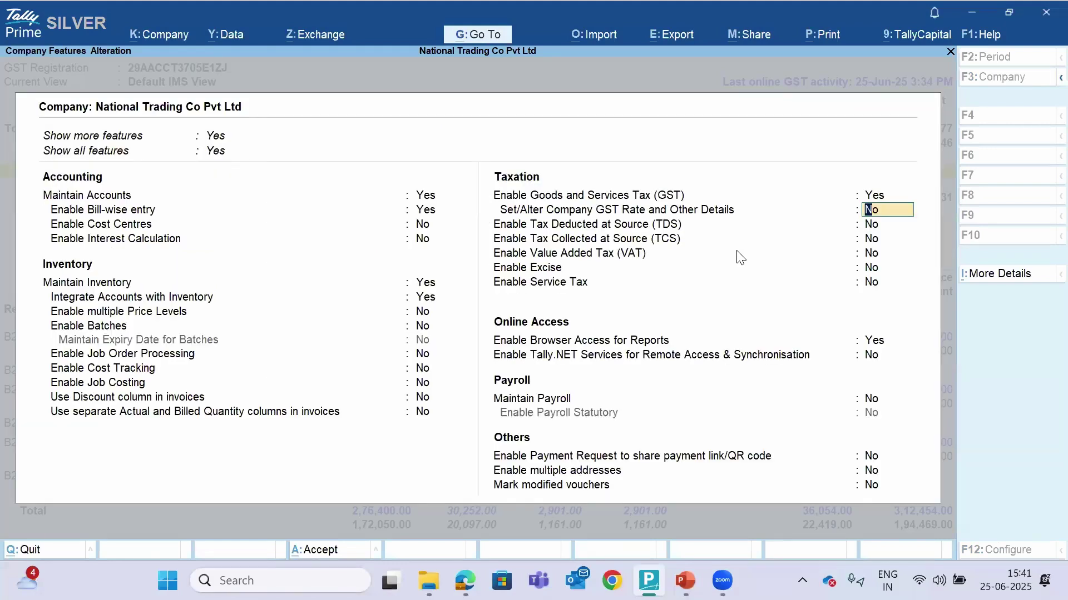
Recheck the GST details, keeping Regular registration, and accept the Company Features changes
{"action": "key", "text": "Up"}
{"action": "key", "text": "Return"}
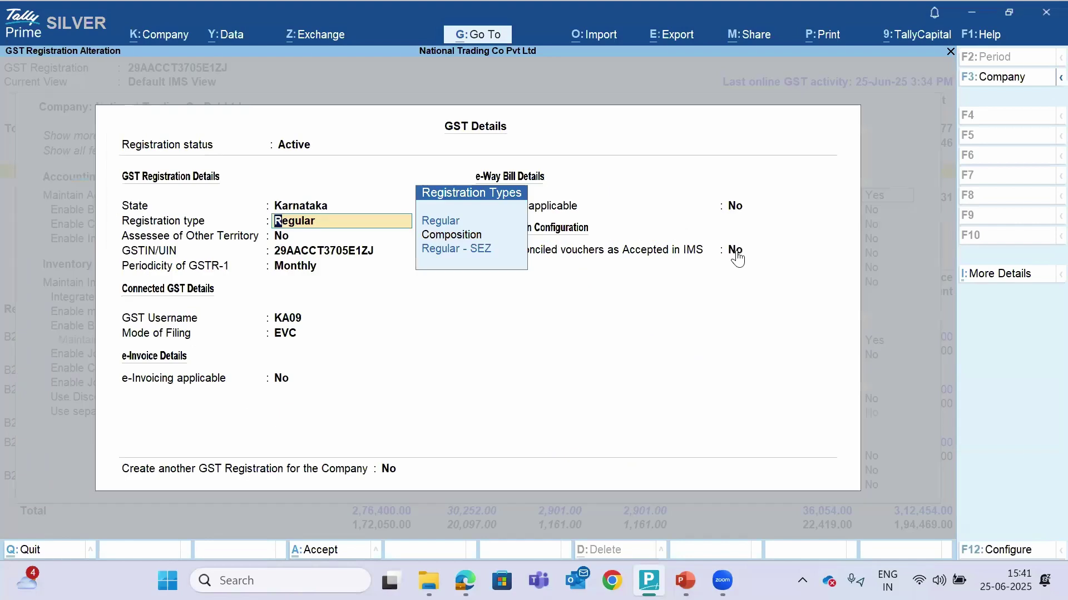
{"action": "key", "text": "Return"}
{"action": "key", "text": "Return"}
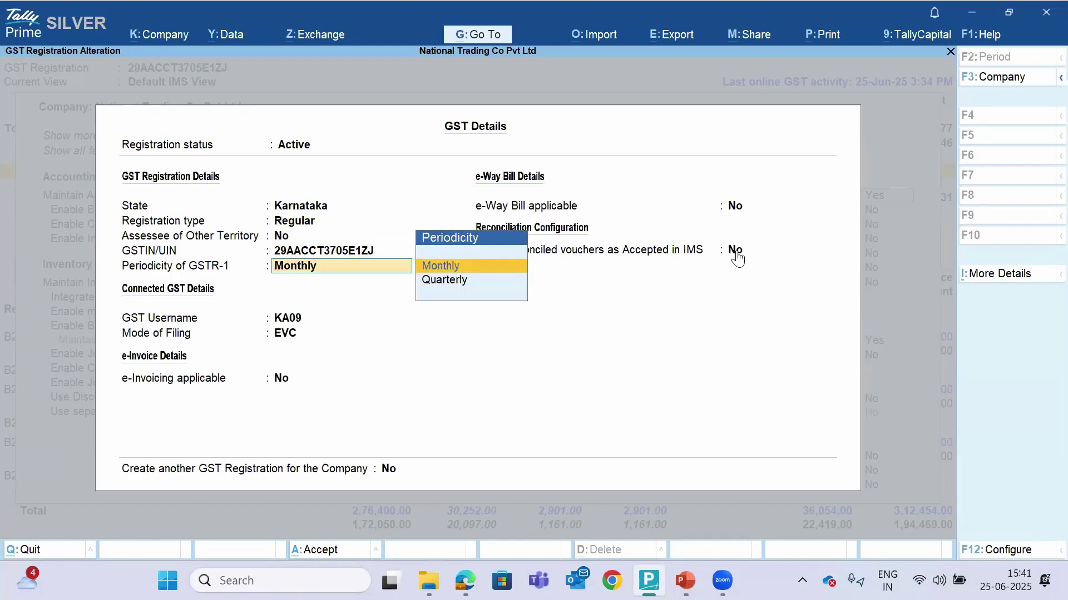
{"action": "key", "text": "Return"}
{"action": "key", "text": "Return"}
{"action": "key", "text": "Return"}
{"action": "key", "text": "Return"}
{"action": "key", "text": "Return"}
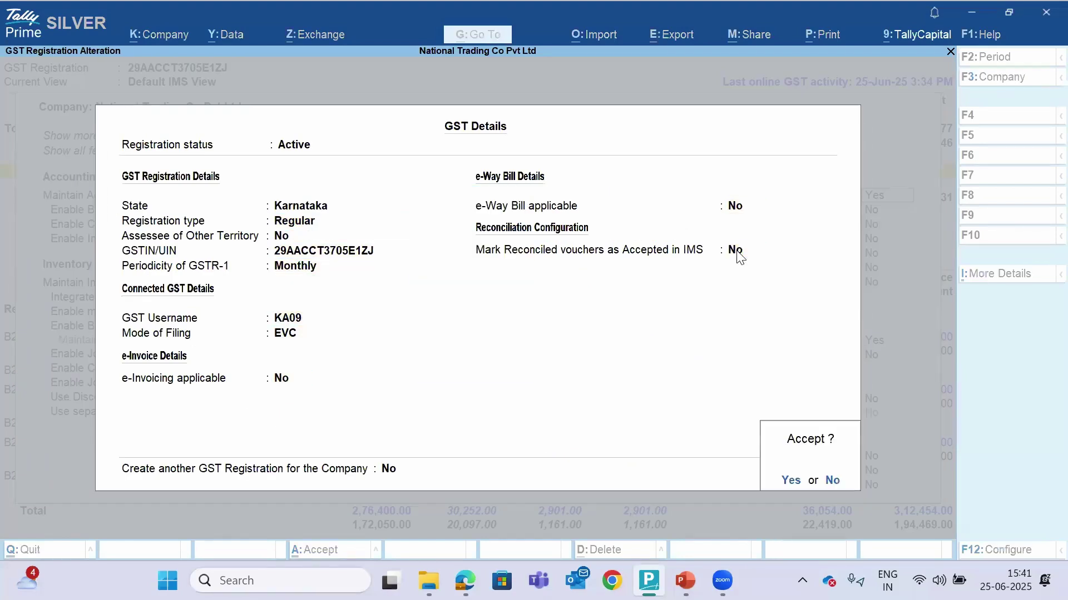
{"action": "key", "text": "Return"}
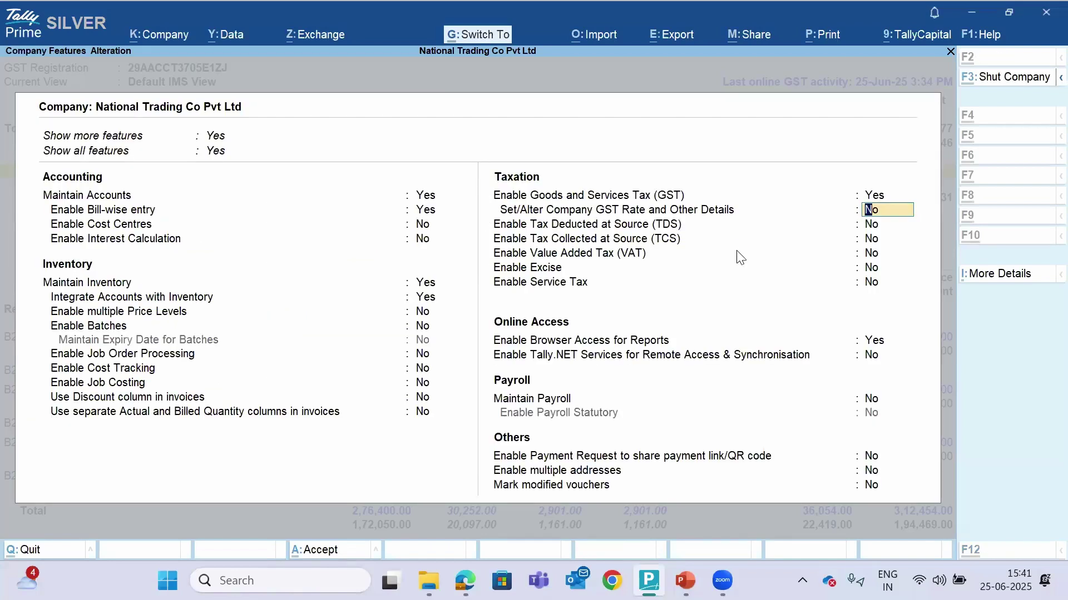
{"action": "key", "text": "ctrl+a"}
Download IMS inward invoices for the Karnataka registration via Exchange > All GST Options
{"action": "key", "text": "Escape"}
{"action": "key", "text": "Escape"}
{"action": "key", "text": "Escape"}
{"action": "key", "text": "Escape"}
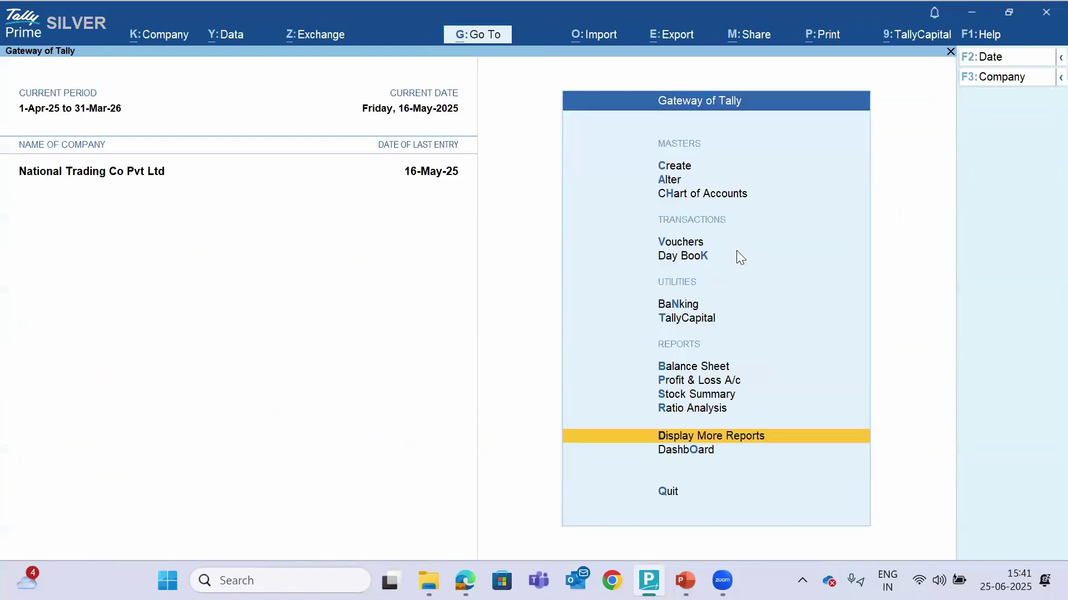
{"action": "key", "text": "n"}
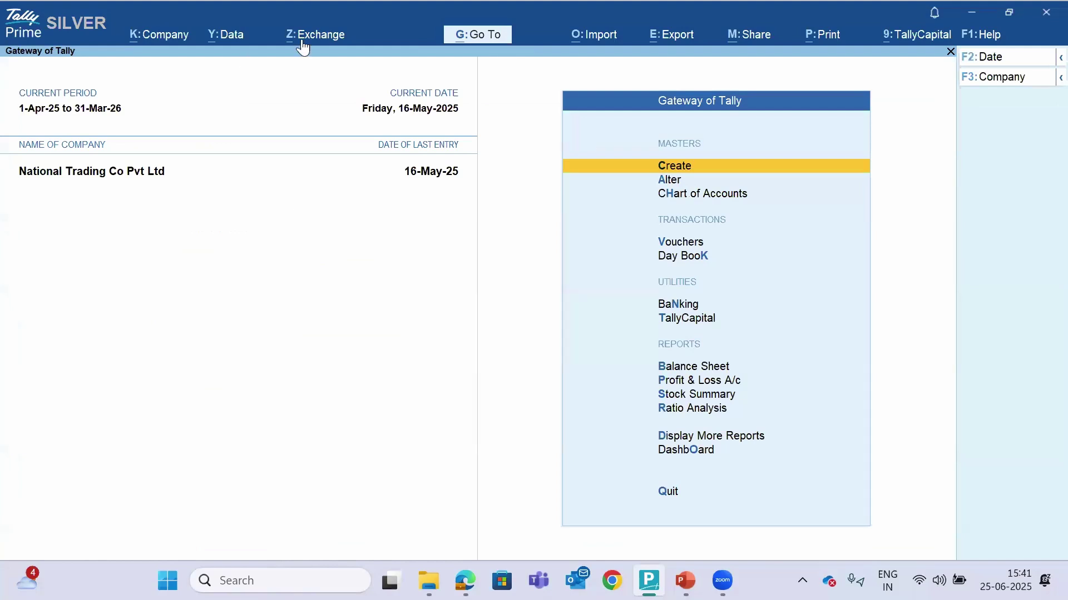
{"action": "left_click", "coordinate": [303, 37]}
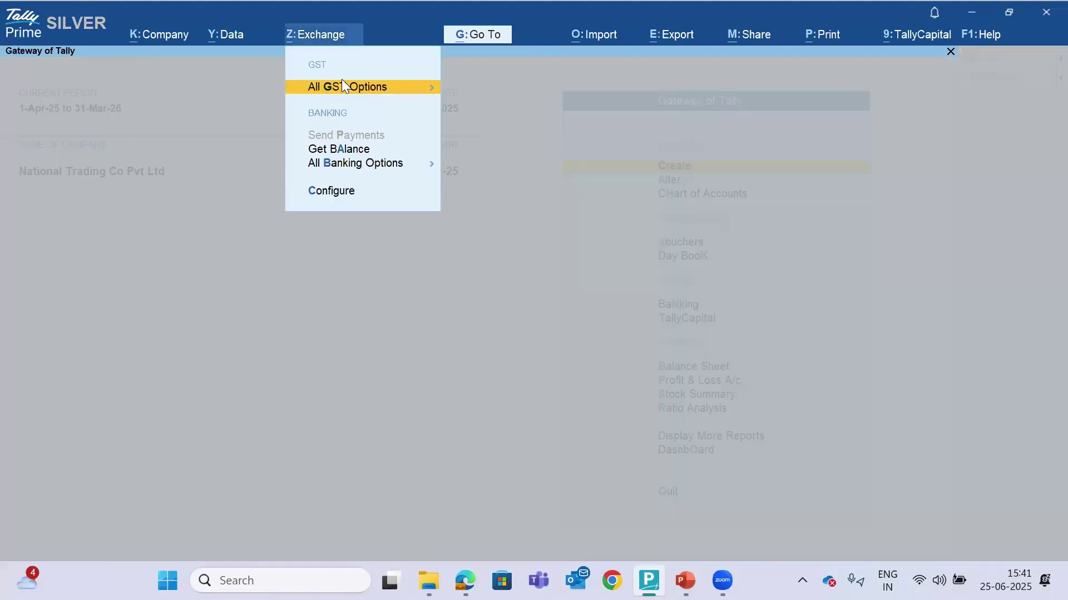
{"action": "left_click", "coordinate": [358, 92]}
{"action": "key", "text": "Down"}
{"action": "key", "text": "Down"}
{"action": "key", "text": "Down"}
{"action": "key", "text": "Down"}
{"action": "key", "text": "Return"}
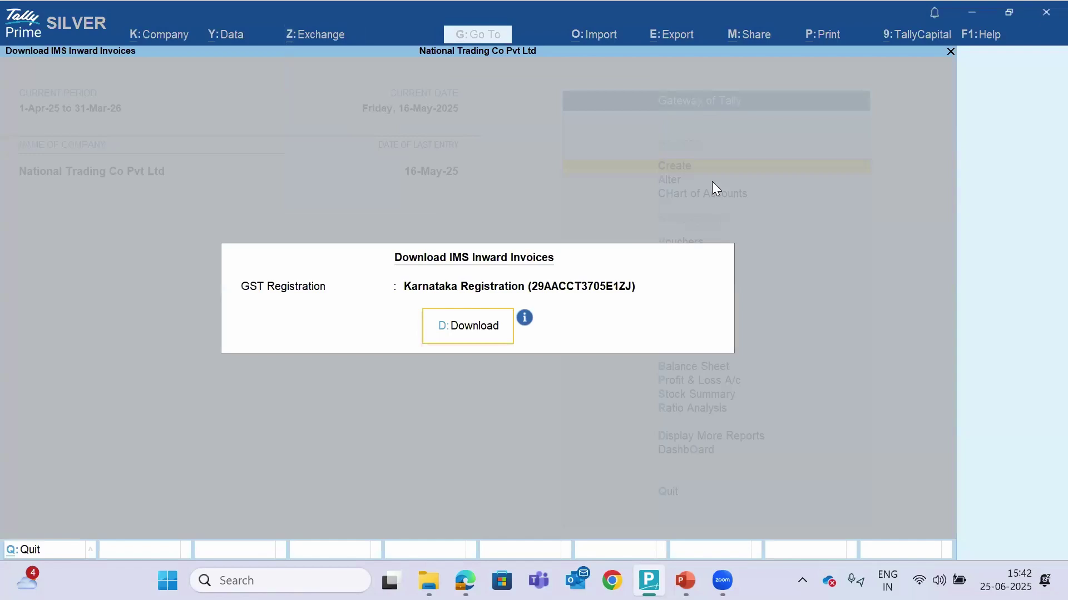
{"action": "key", "text": "Return"}
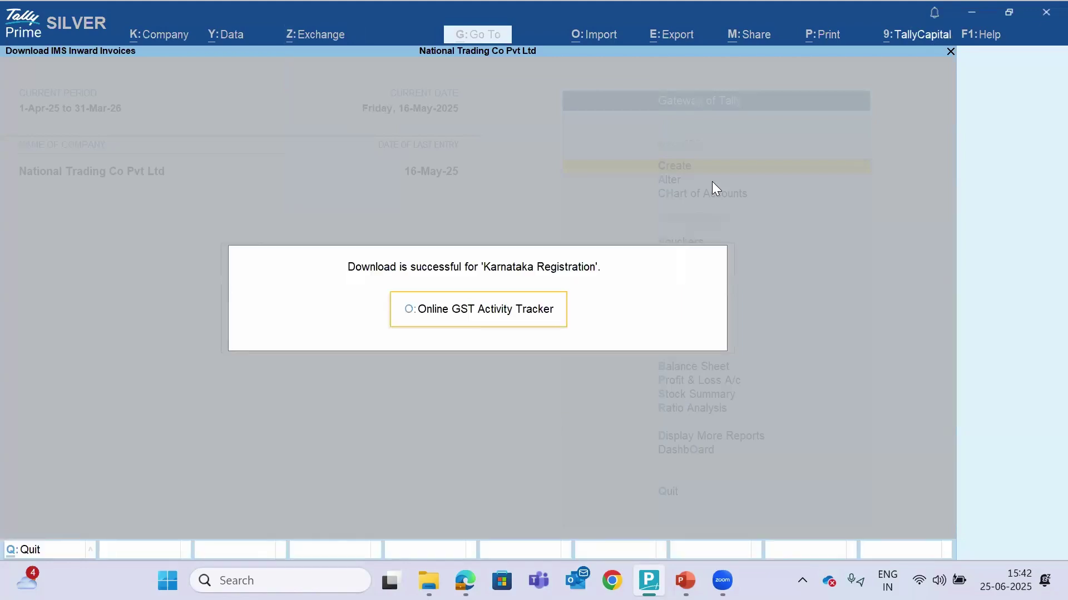
{"action": "key", "text": "Return"}
{"action": "key", "text": "Escape"}
Reopen the IMS Inward Supplies report and review the 31 Action Required and 15 Ready for Upload rows
{"action": "key", "text": "d"}
{"action": "key", "text": "s"}
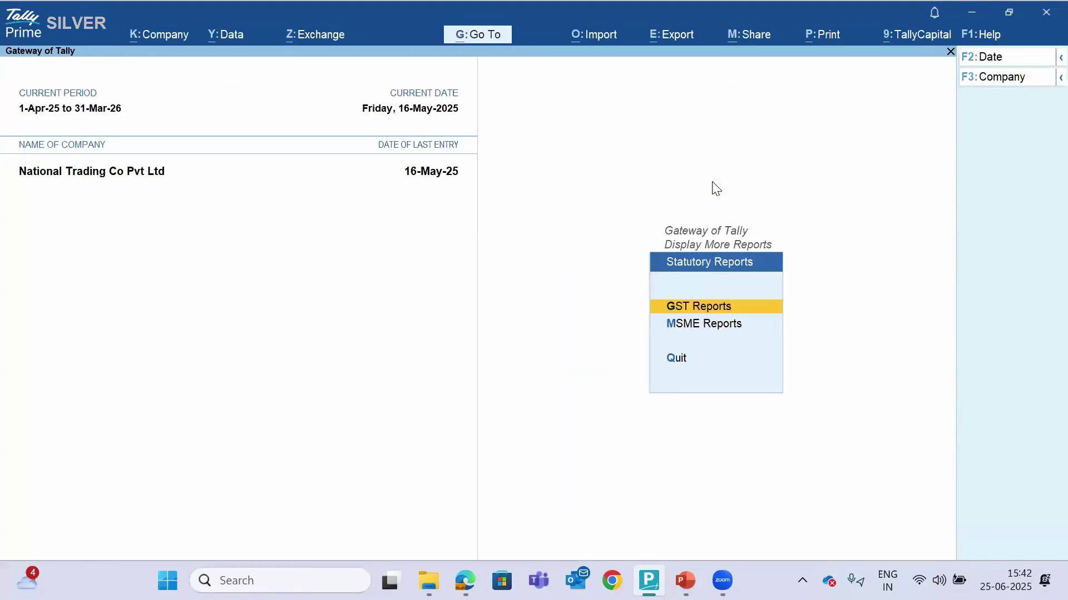
{"action": "key", "text": "Return"}
{"action": "key", "text": "Down"}
{"action": "key", "text": "Down"}
{"action": "key", "text": "Down"}
{"action": "key", "text": "Down"}
{"action": "key", "text": "Down"}
{"action": "key", "text": "Down"}
{"action": "key", "text": "Down"}
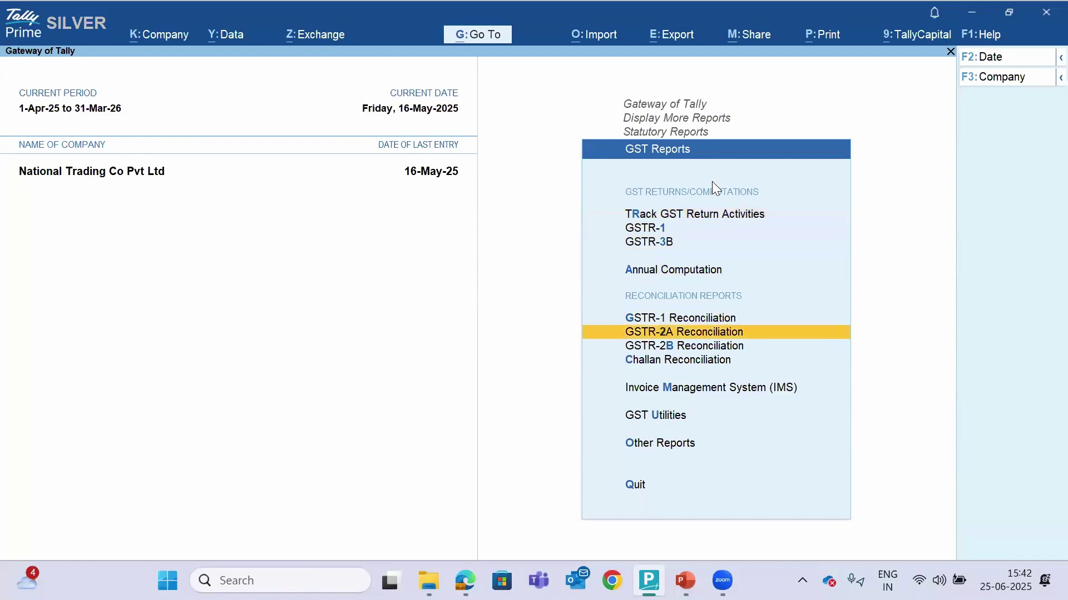
{"action": "key", "text": "Down"}
{"action": "key", "text": "Return"}
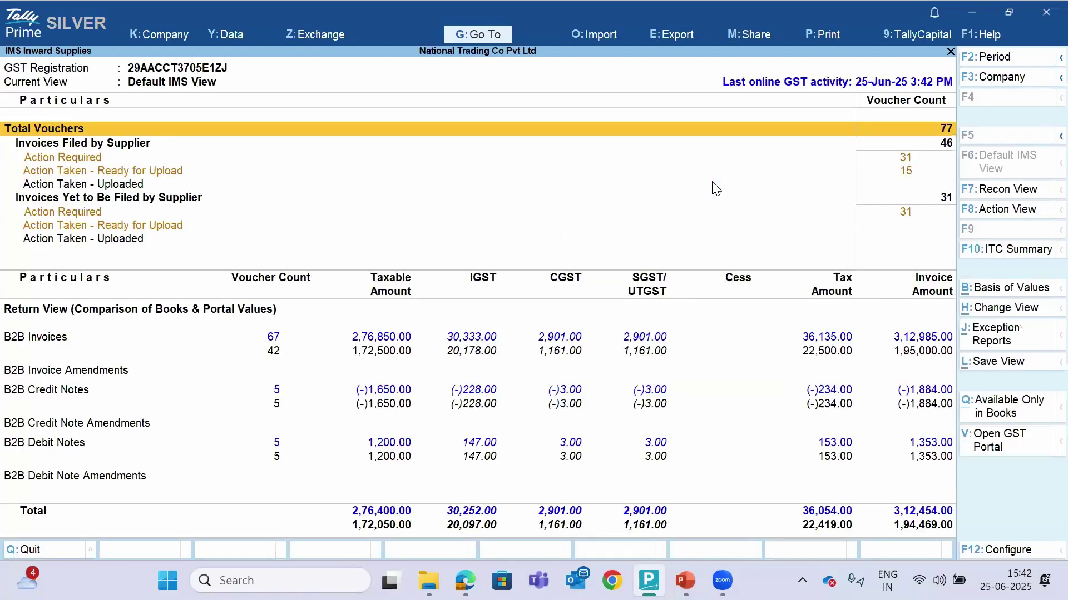
{"action": "key", "text": "Down"}
{"action": "key", "text": "Down"}
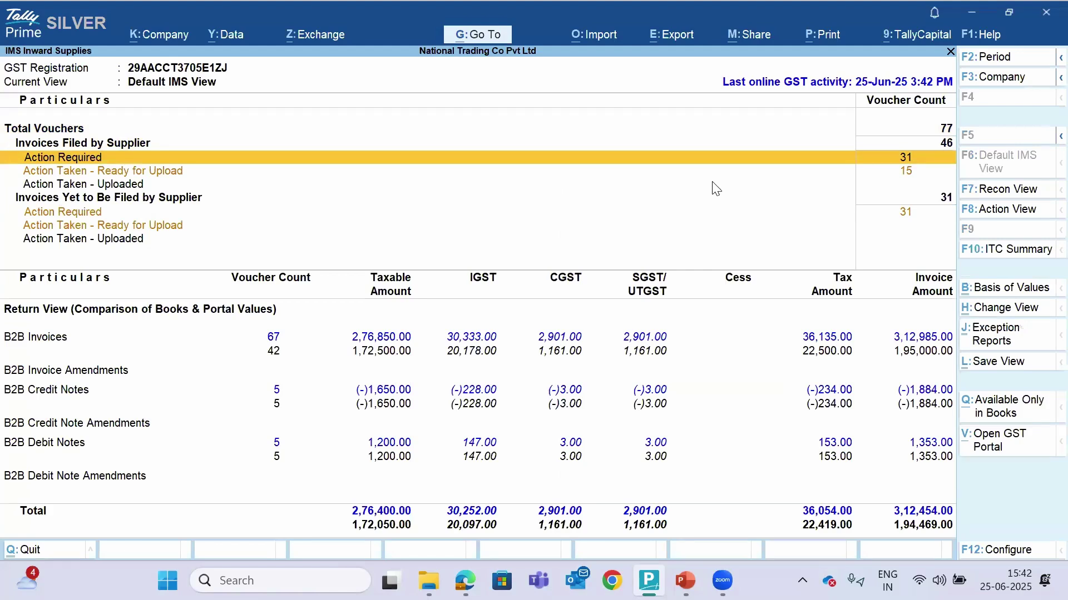
{"action": "key", "text": "Down"}
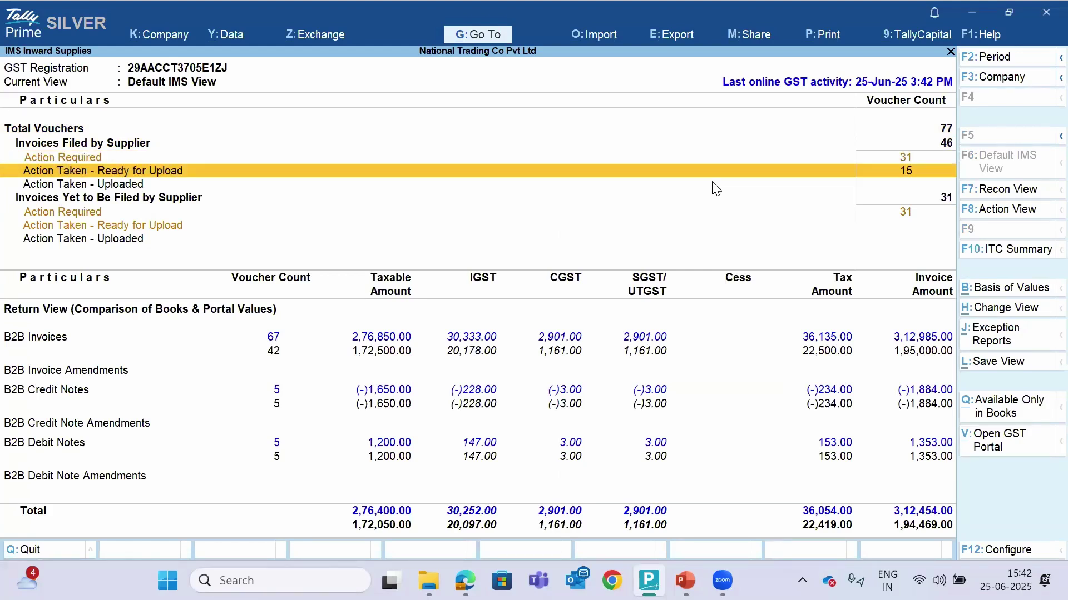
{"action": "key", "text": "Up"}
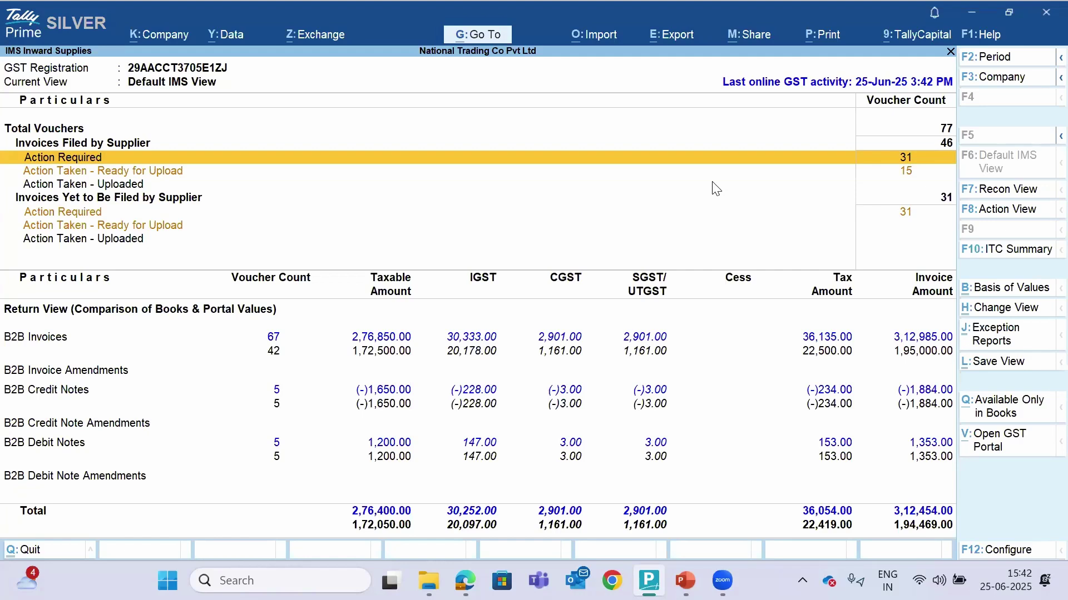
{"action": "key", "text": "Down"}
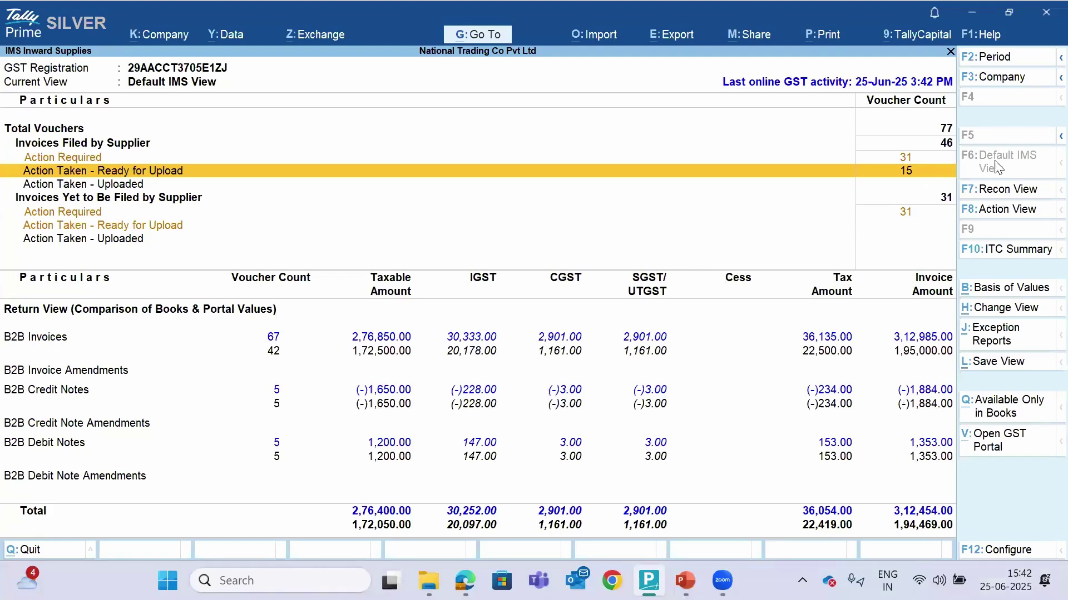
{"action": "left_click", "coordinate": [109, 144]}
Open the supplier-filed invoices needing action and mark the top six reconciled ones Accepted
{"action": "key", "text": "Down"}
{"action": "key", "text": "Down"}
{"action": "key", "text": "Up"}
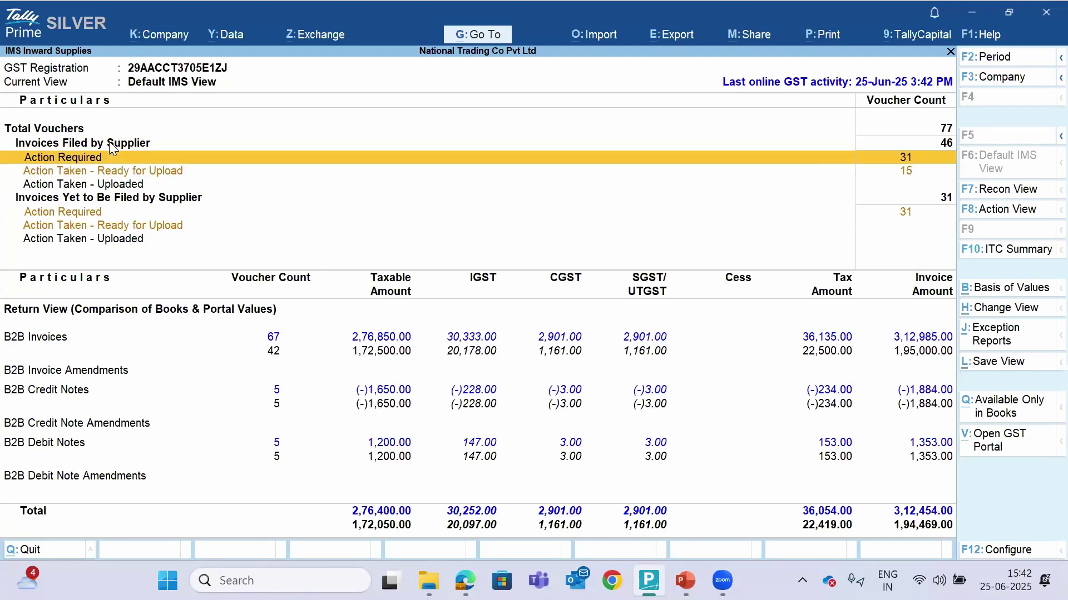
{"action": "key", "text": "Up"}
{"action": "key", "text": "Down"}
{"action": "key", "text": "Return"}
{"action": "key", "text": "shift+Down"}
{"action": "key", "text": "shift+Down"}
{"action": "key", "text": "shift+Down"}
{"action": "key", "text": "shift+Down"}
{"action": "key", "text": "shift+Down"}
{"action": "key", "text": "shift+Down"}
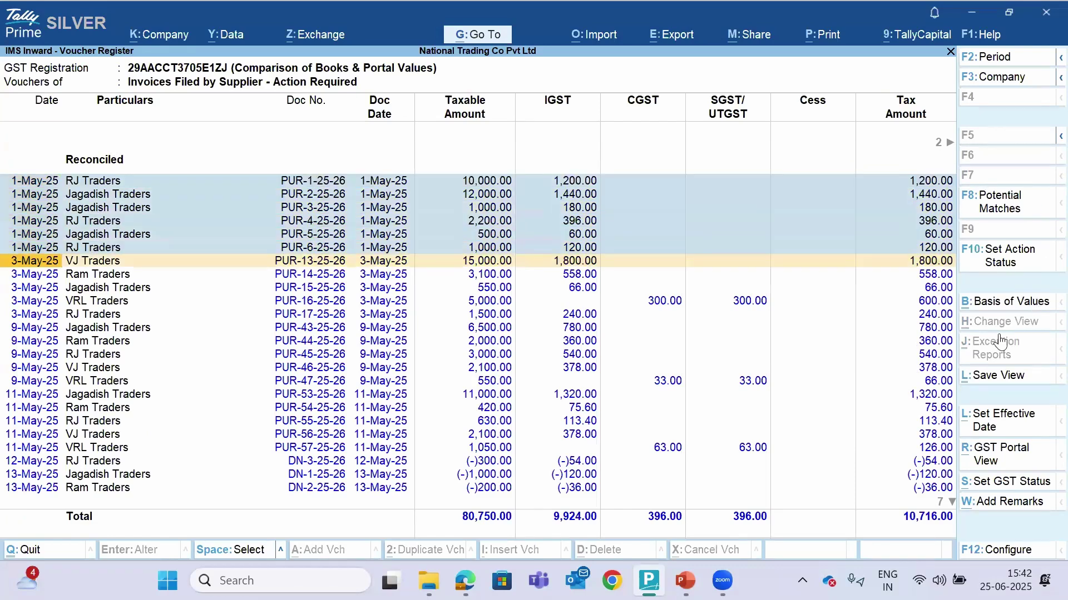
{"action": "left_click", "coordinate": [1010, 261]}
{"action": "key", "text": "Return"}
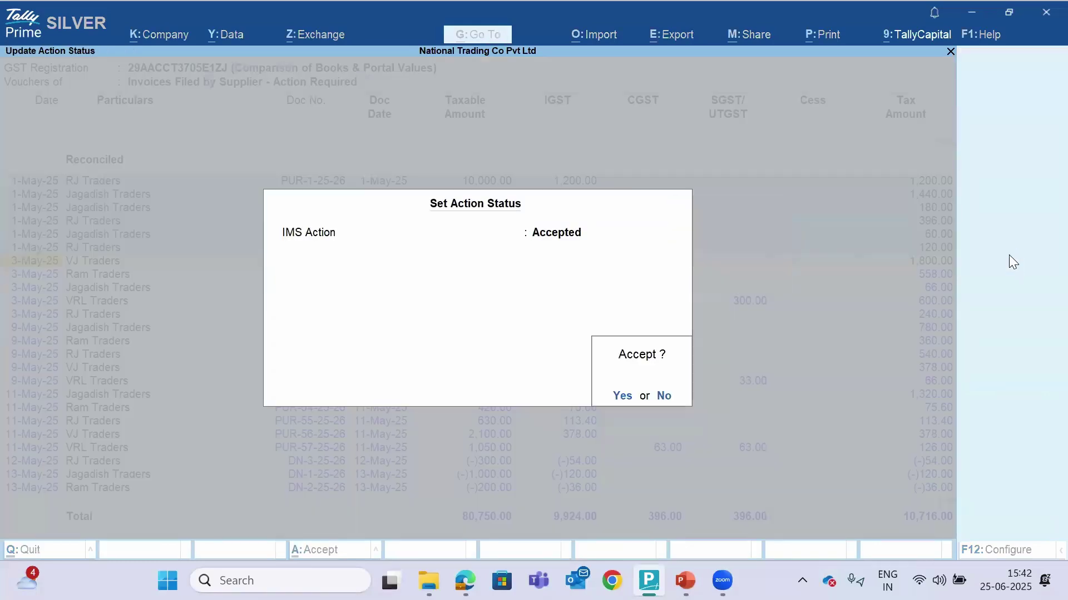
{"action": "key", "text": "Return"}
Set the VJ Traders through RJ Traders invoices to Pending, effective 1-7-2025
{"action": "key", "text": "Up"}
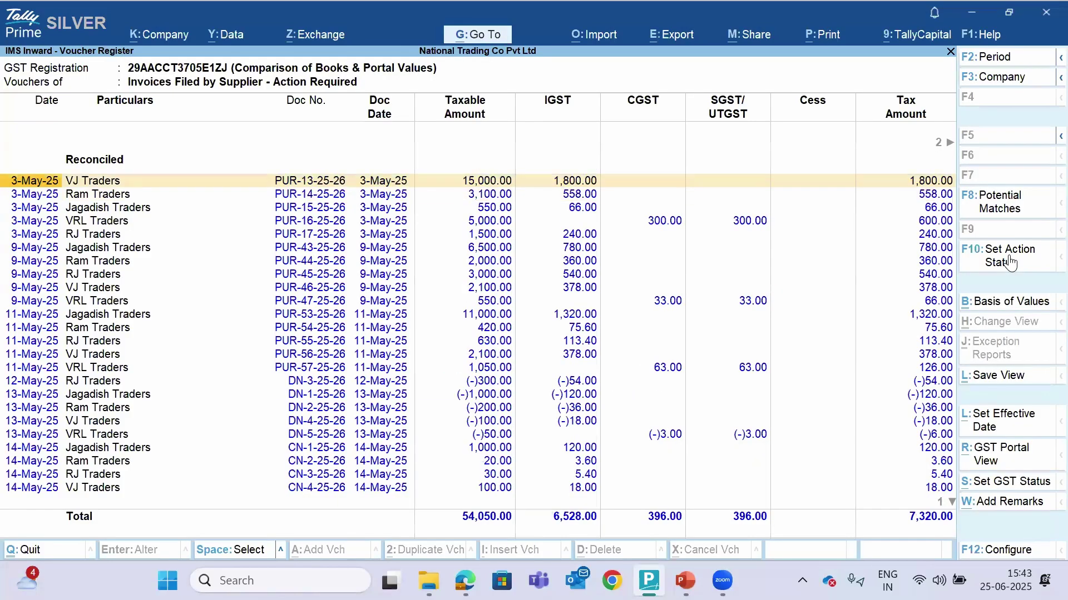
{"action": "key", "text": "space"}
{"action": "key", "text": "shift+Down"}
{"action": "key", "text": "shift+Down"}
{"action": "key", "text": "shift+Down"}
{"action": "key", "text": "shift+Down"}
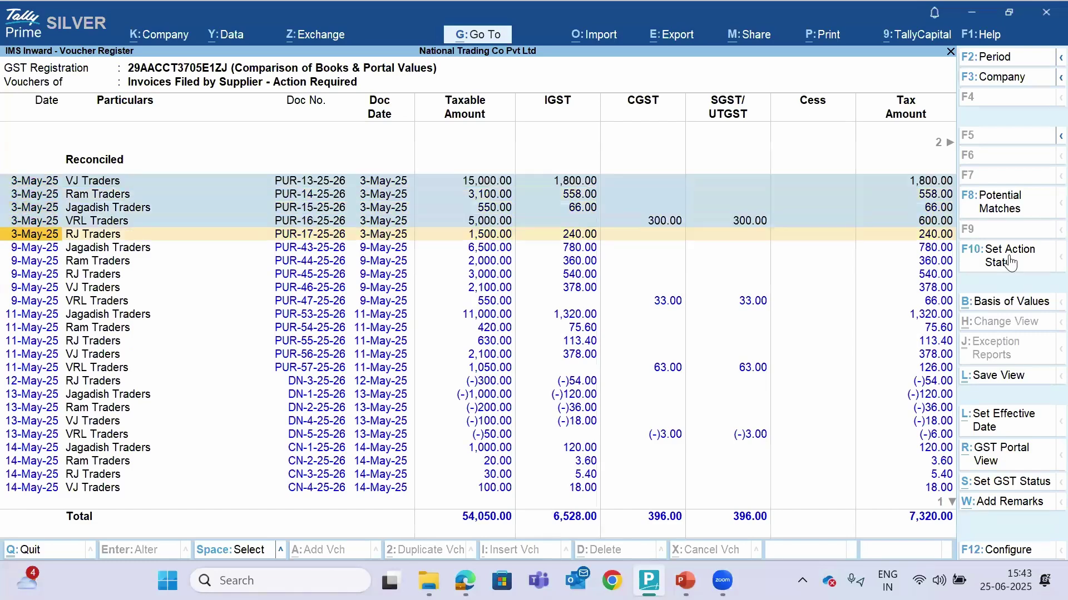
{"action": "left_click", "coordinate": [1011, 260]}
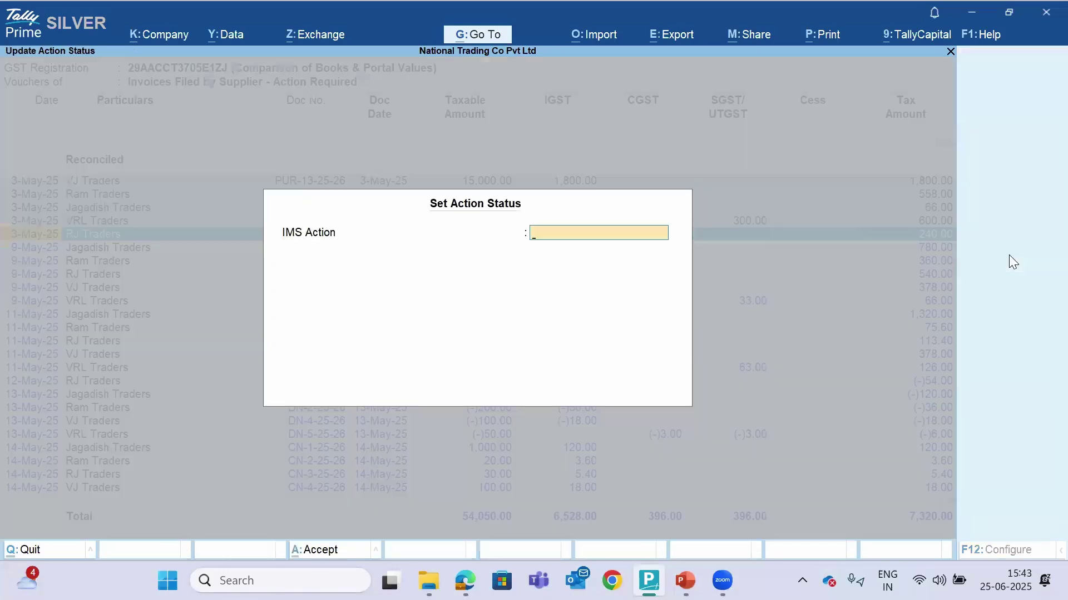
{"action": "key", "text": "Down"}
{"action": "key", "text": "Return"}
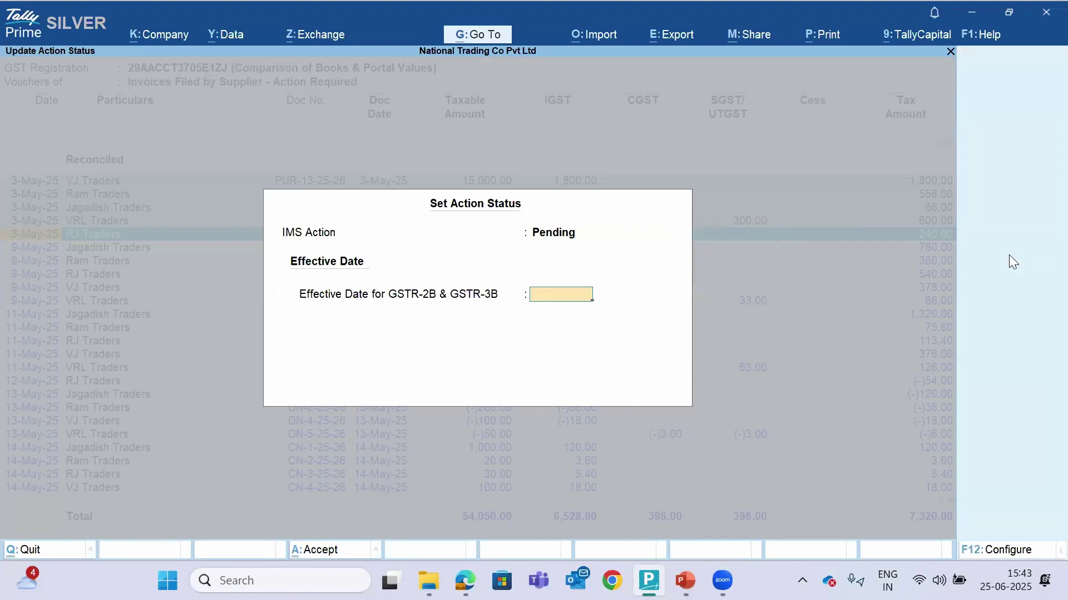
{"action": "key", "text": "Return"}
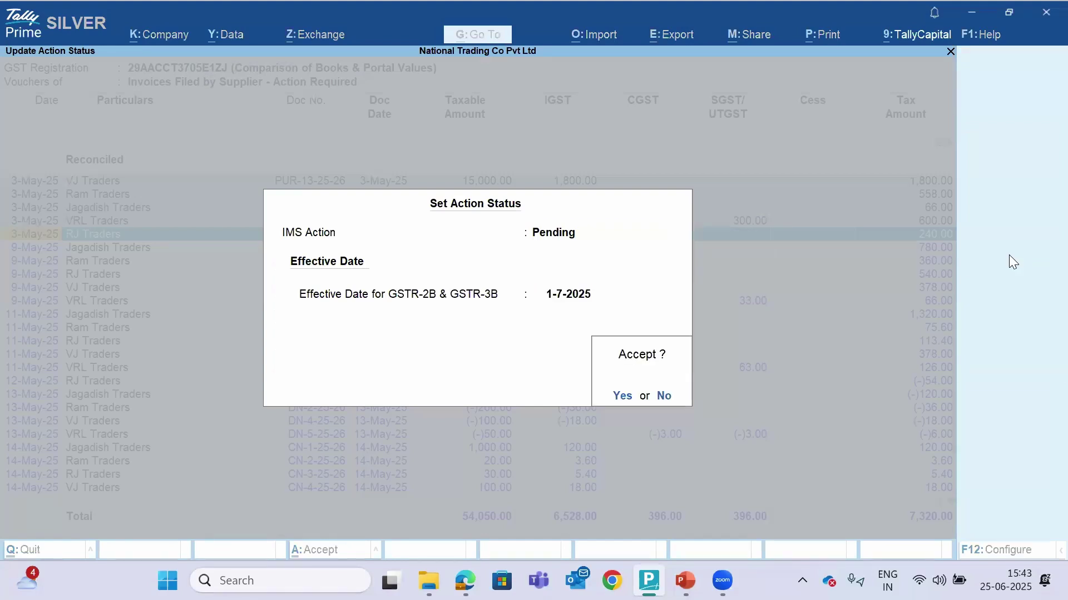
{"action": "key", "text": "Return"}
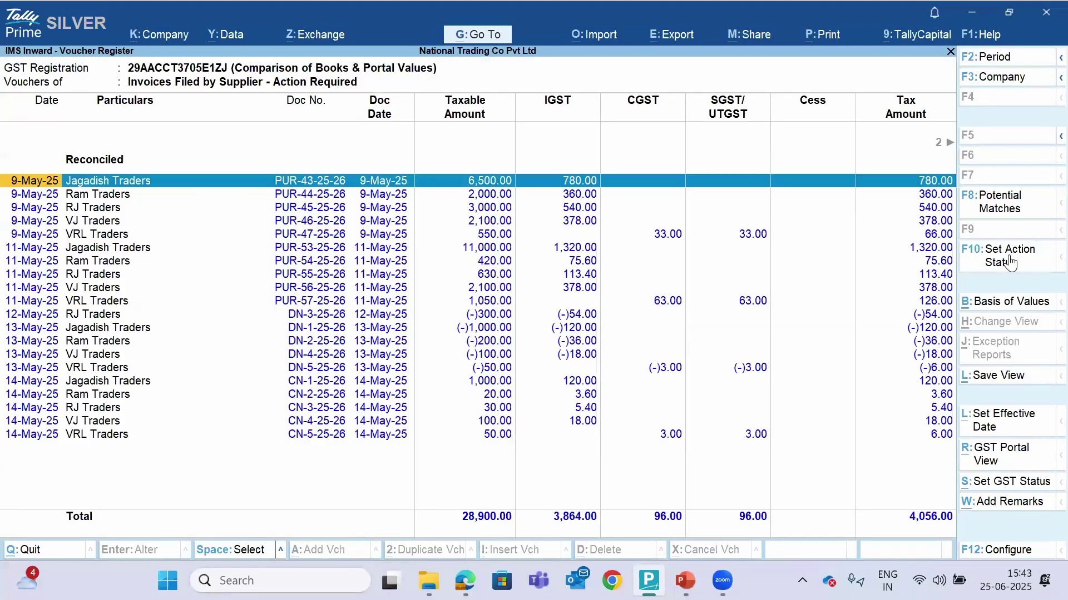
Mark the VRL Traders invoice Rejected, keeping the GSTR-3B status System Inferred
{"action": "key", "text": "space"}
{"action": "left_click", "coordinate": [1010, 261]}
{"action": "key", "text": "Down"}
{"action": "key", "text": "Down"}
{"action": "key", "text": "Return"}
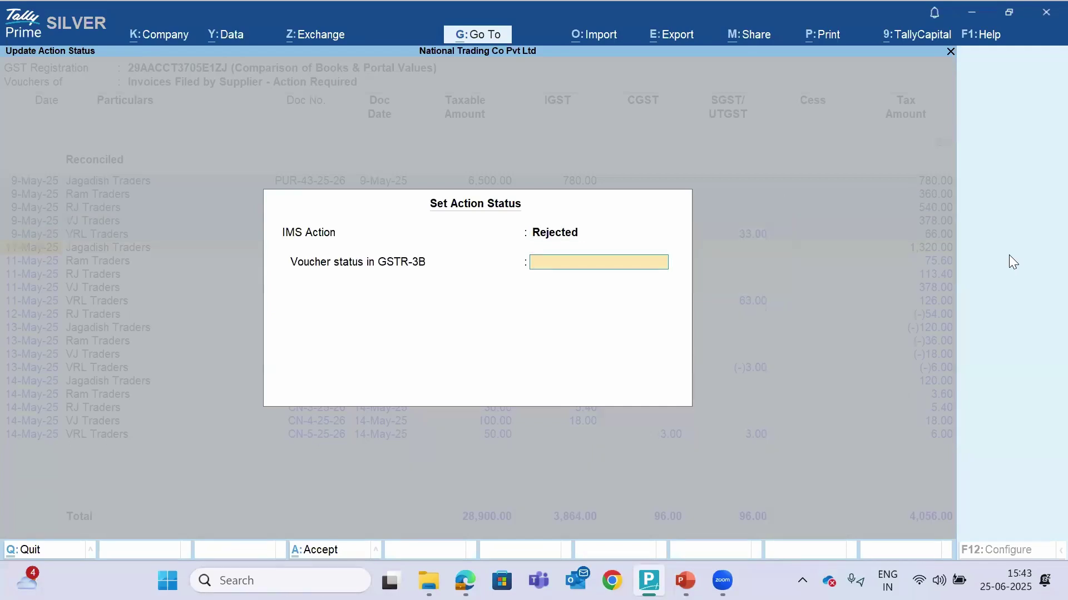
{"action": "key", "text": "Return"}
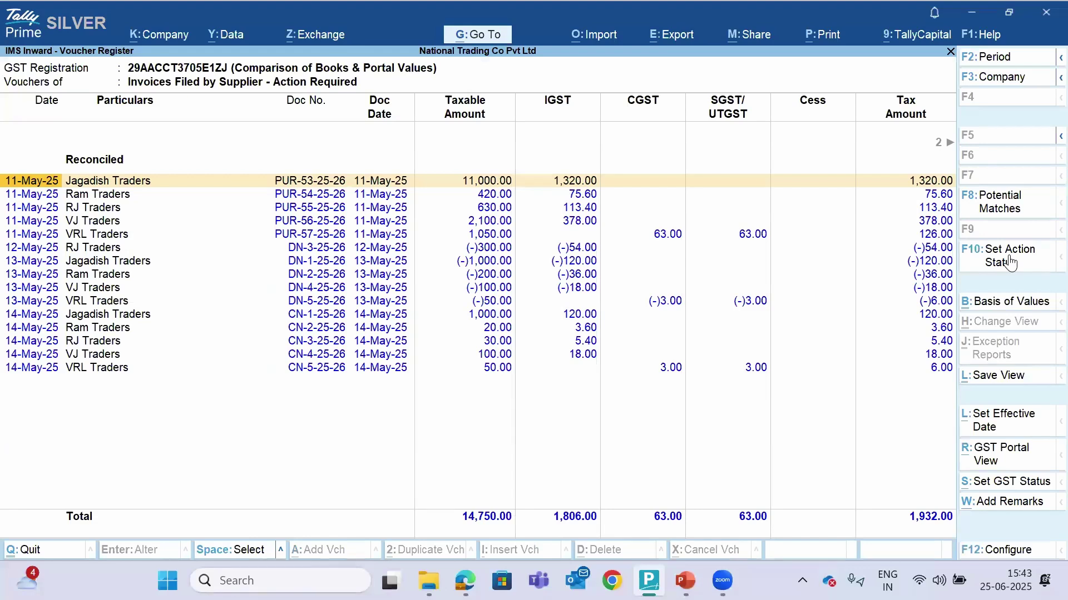
Mark all remaining invoices Accepted, leaving out the VRL Traders credit note CN-5-25-26
{"action": "key", "text": "shift+Down"}
{"action": "key", "text": "shift+Down"}
{"action": "key", "text": "shift+Down"}
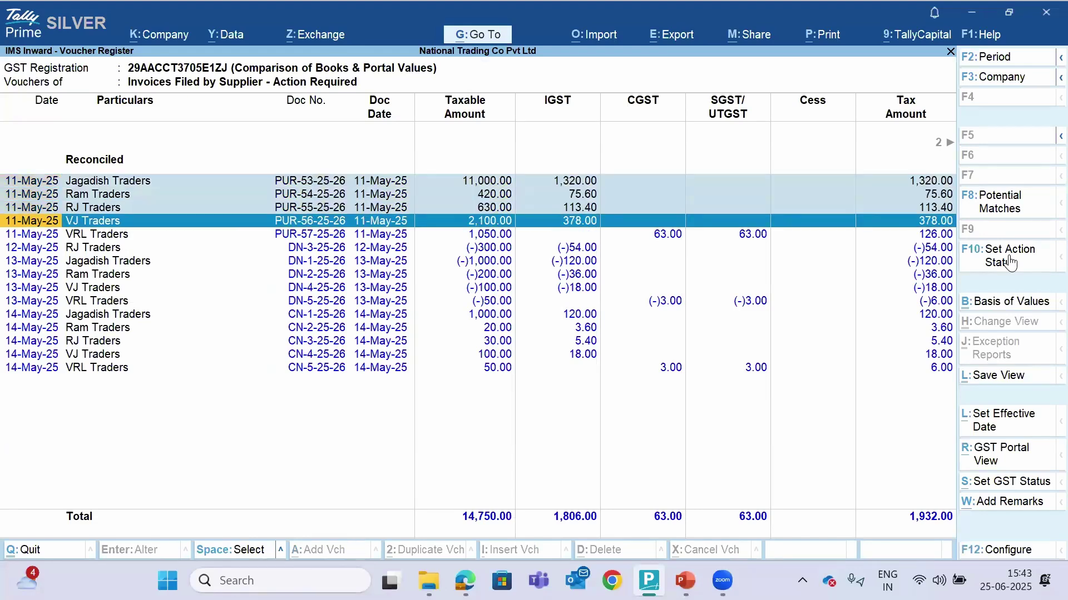
{"action": "key", "text": "shift+Down"}
{"action": "key", "text": "shift+Down"}
{"action": "key", "text": "shift+Down"}
{"action": "key", "text": "shift+Down"}
{"action": "key", "text": "shift+Down"}
{"action": "key", "text": "shift+Down"}
{"action": "key", "text": "shift+Down"}
{"action": "key", "text": "shift+Down"}
{"action": "key", "text": "shift+Down"}
{"action": "key", "text": "shift+Down"}
{"action": "key", "text": "shift+Down"}
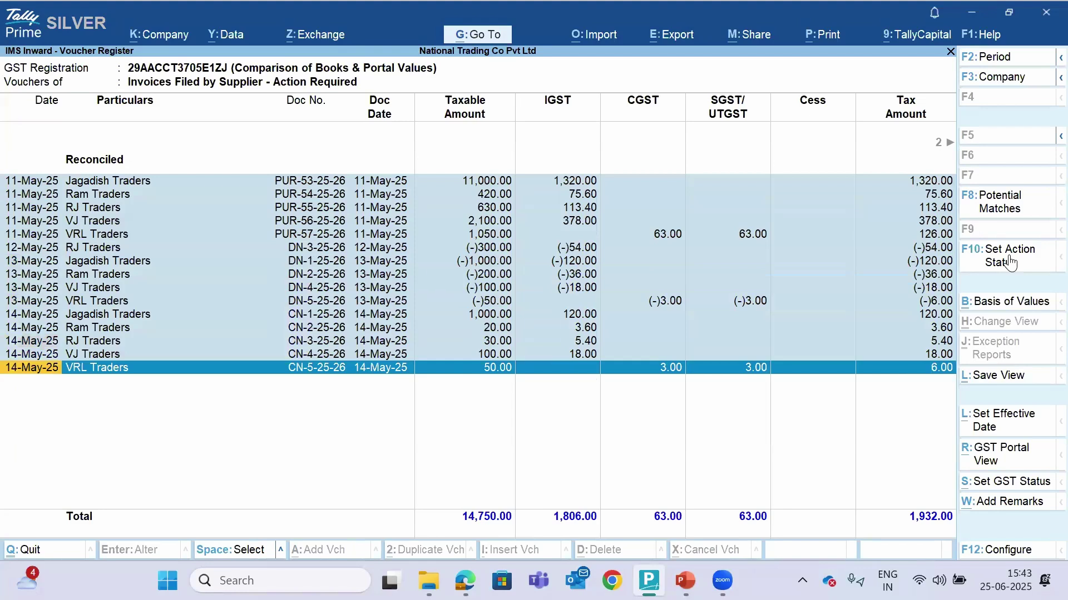
{"action": "key", "text": "space"}
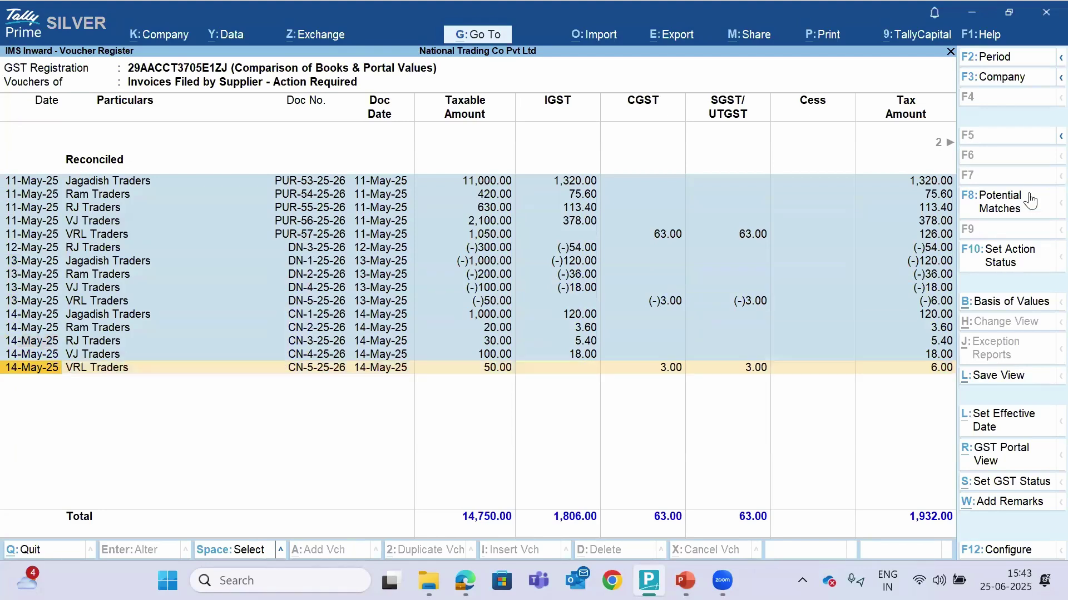
{"action": "left_click", "coordinate": [1011, 260]}
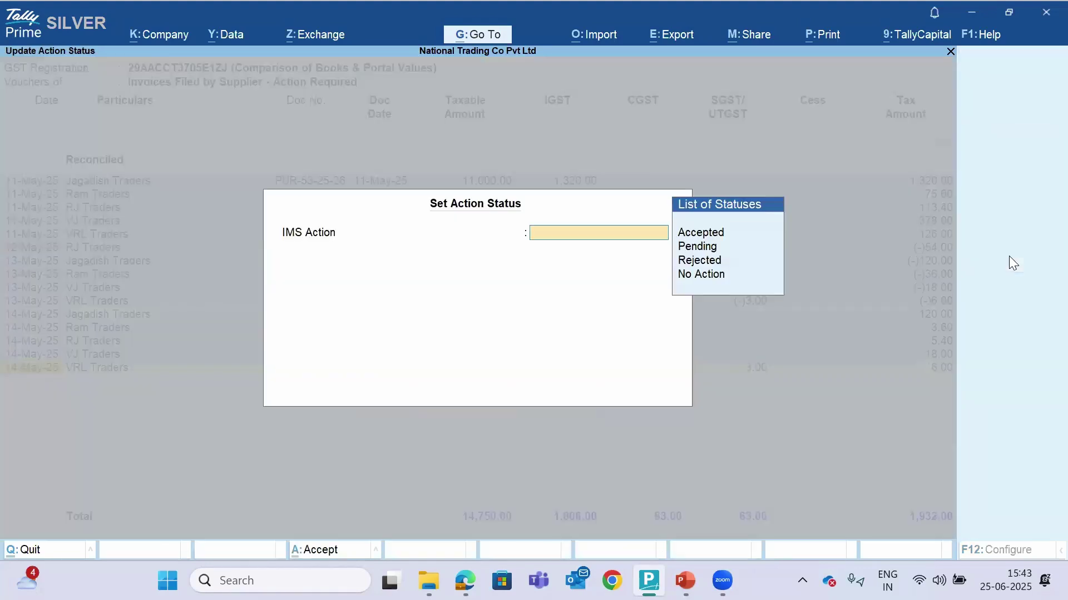
{"action": "key", "text": "Return"}
{"action": "key", "text": "Return"}
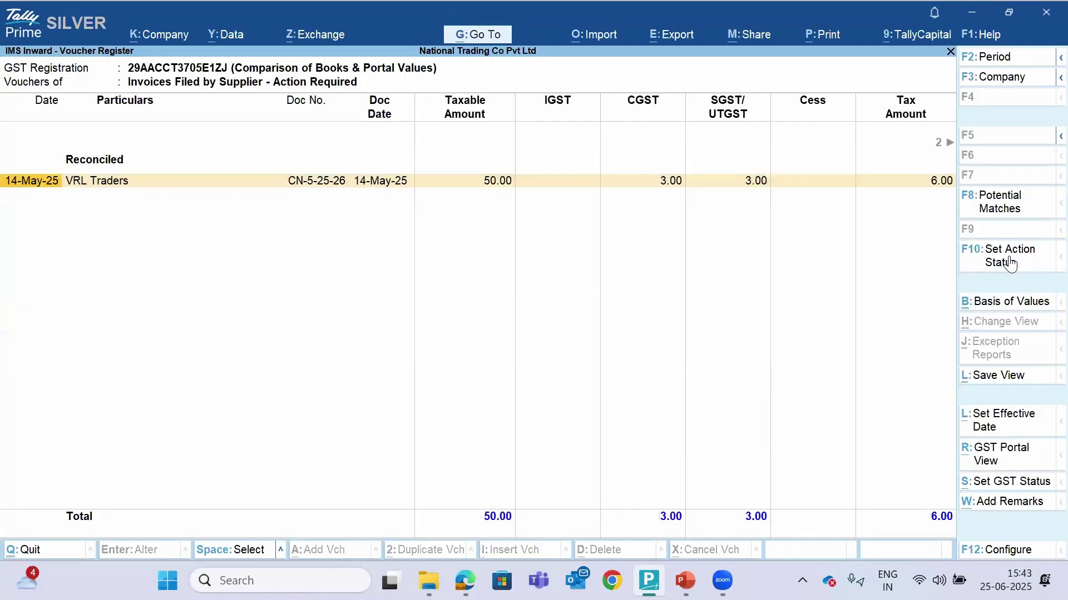
Browse status choices for credit note CN-5-25-26, then exit the register to the Gateway of Tally
{"action": "key", "text": "space"}
{"action": "left_click", "coordinate": [1009, 259]}
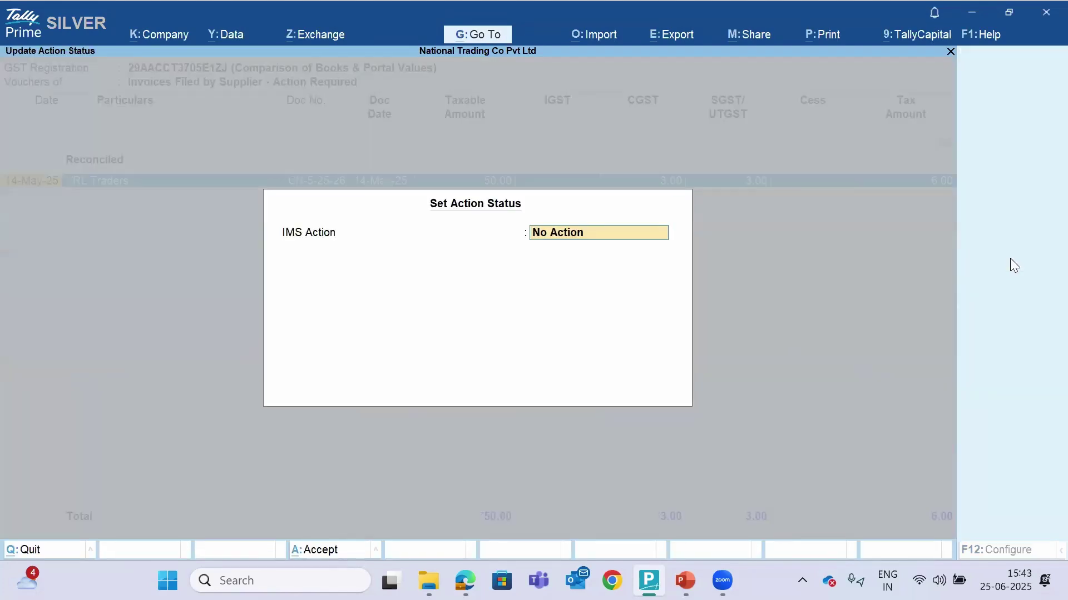
{"action": "key", "text": "Down"}
{"action": "key", "text": "Down"}
{"action": "key", "text": "Down"}
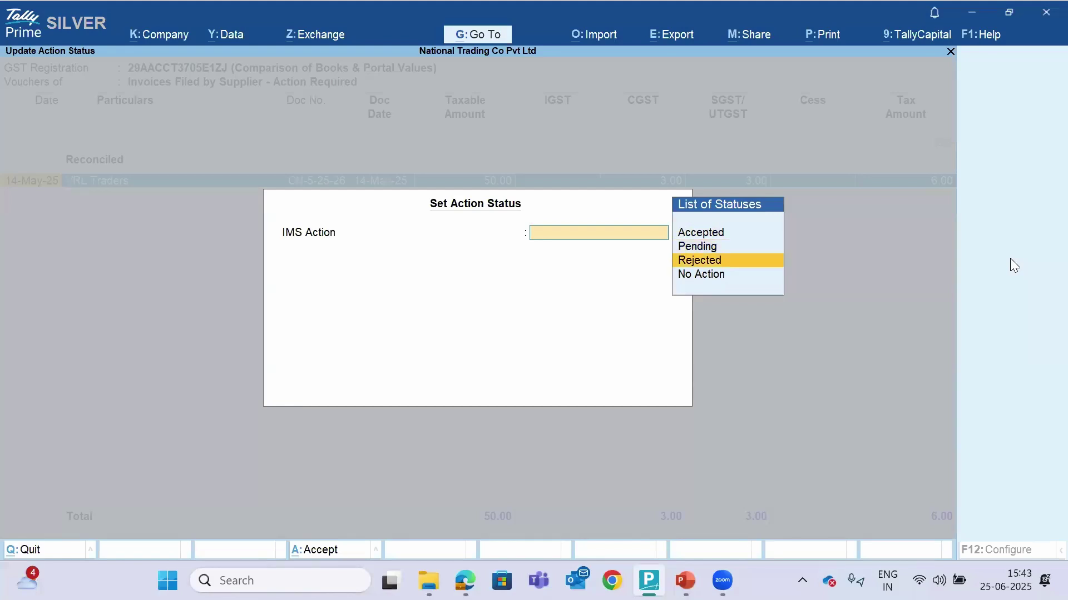
{"action": "key", "text": "Return"}
{"action": "key", "text": "Return"}
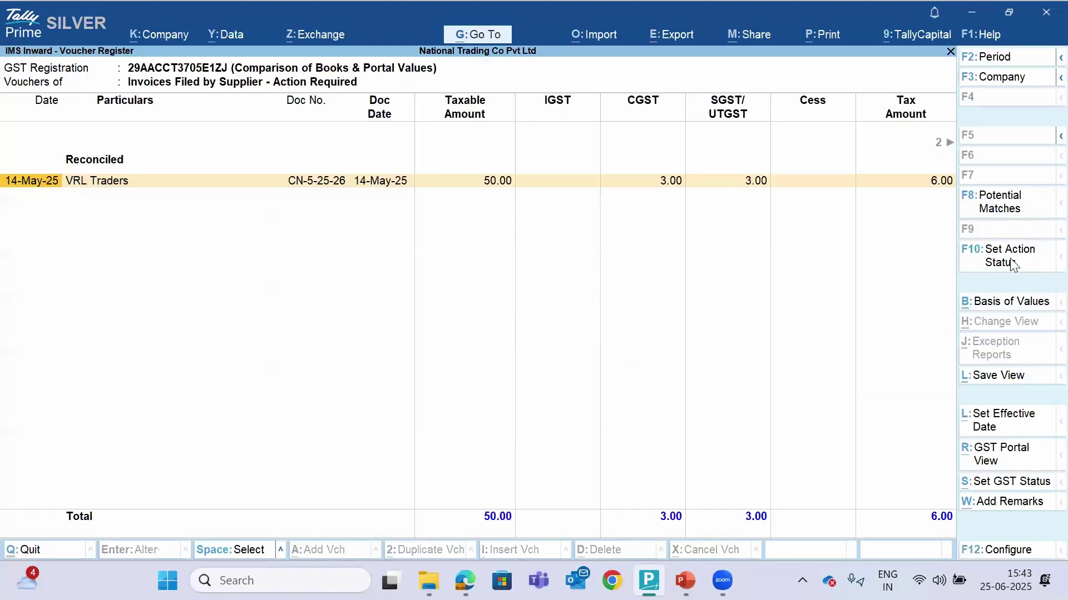
{"action": "key", "text": "Escape"}
{"action": "key", "text": "Escape"}
{"action": "key", "text": "Escape"}
{"action": "key", "text": "Escape"}
{"action": "key", "text": "Escape"}
{"action": "key", "text": "Escape"}
{"action": "key", "text": "Escape"}
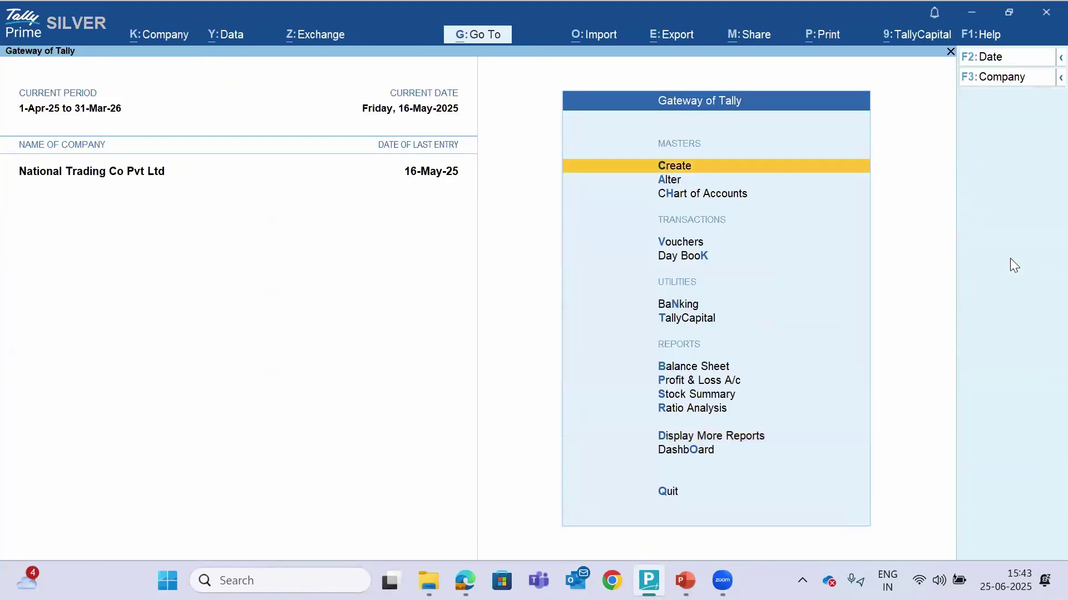
Reopen the IMS report via Statutory > GST Reports and view its ITC summary, then close it
{"action": "key", "text": "d"}
{"action": "key", "text": "u"}
{"action": "key", "text": "Return"}
{"action": "key", "text": "Down"}
{"action": "key", "text": "Down"}
{"action": "key", "text": "Down"}
{"action": "key", "text": "Down"}
{"action": "key", "text": "Down"}
{"action": "key", "text": "Down"}
{"action": "key", "text": "Down"}
{"action": "key", "text": "Down"}
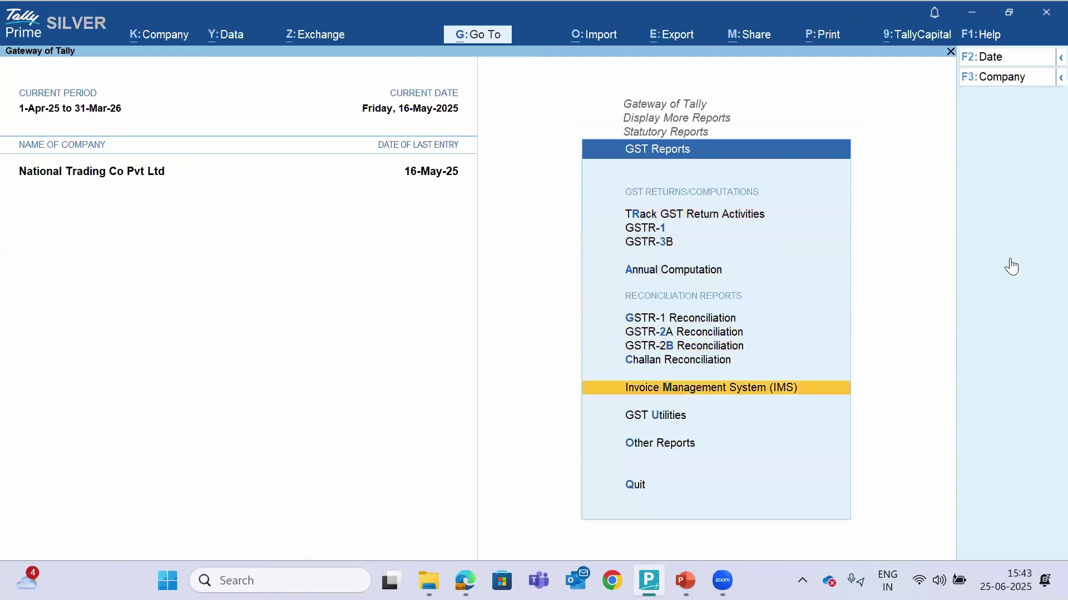
{"action": "key", "text": "Return"}
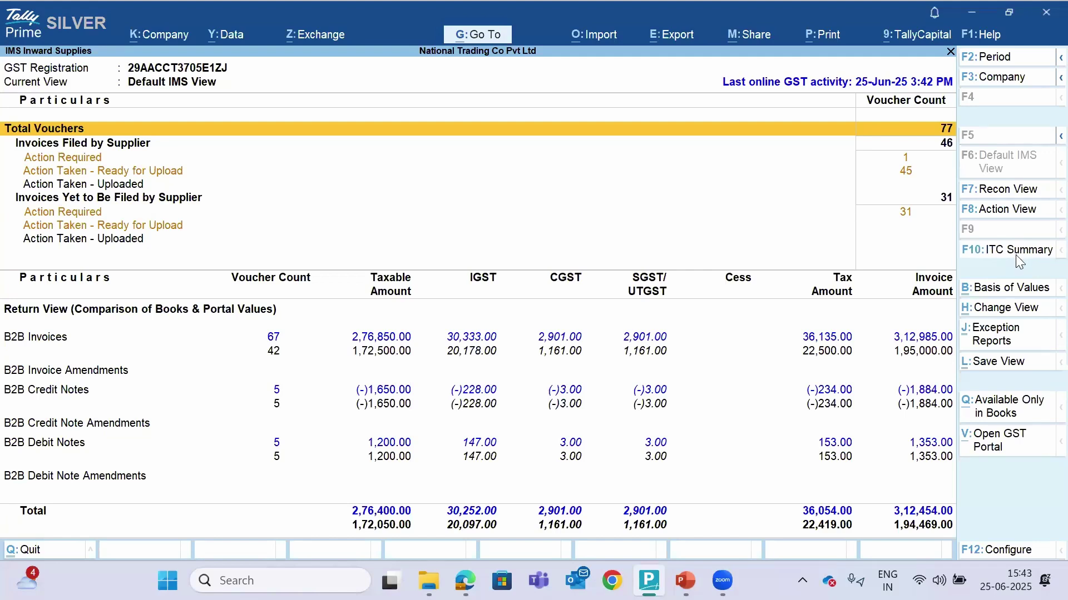
{"action": "left_click", "coordinate": [1015, 254]}
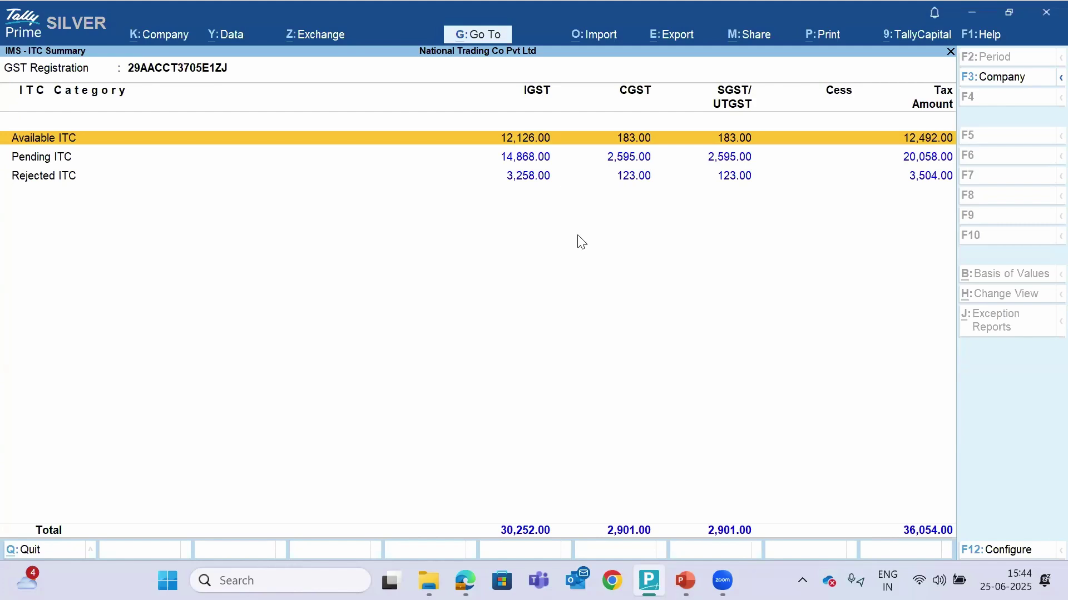
{"action": "key", "text": "Return"}
{"action": "key", "text": "Escape"}
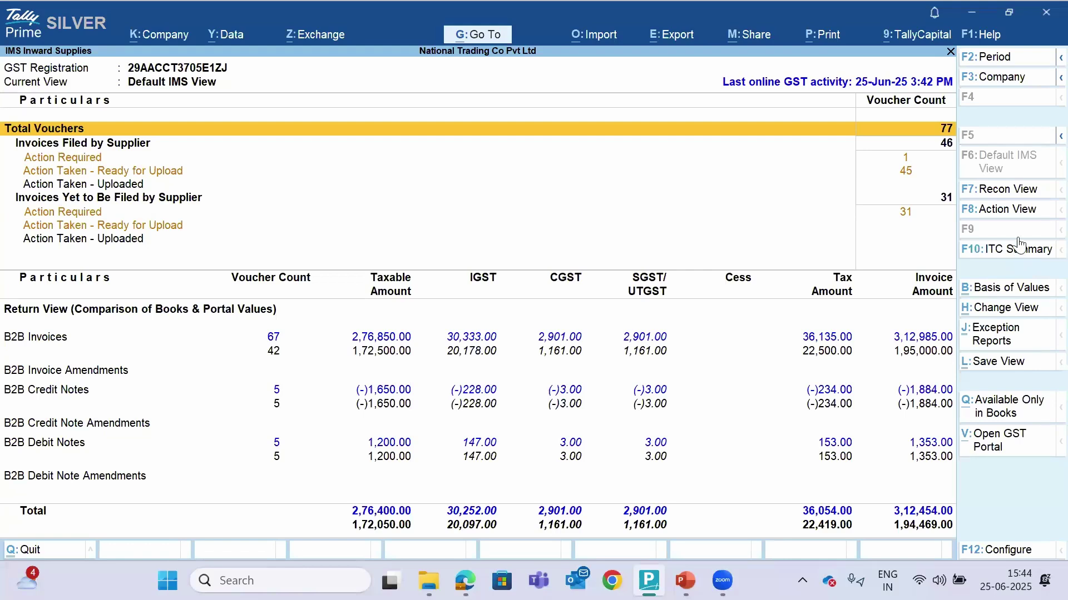
Return to the Gateway of Tally and open Exchange > All GST Options > Upload IMS Inward Invoices
{"action": "key", "text": "Escape"}
{"action": "key", "text": "Escape"}
{"action": "key", "text": "Escape"}
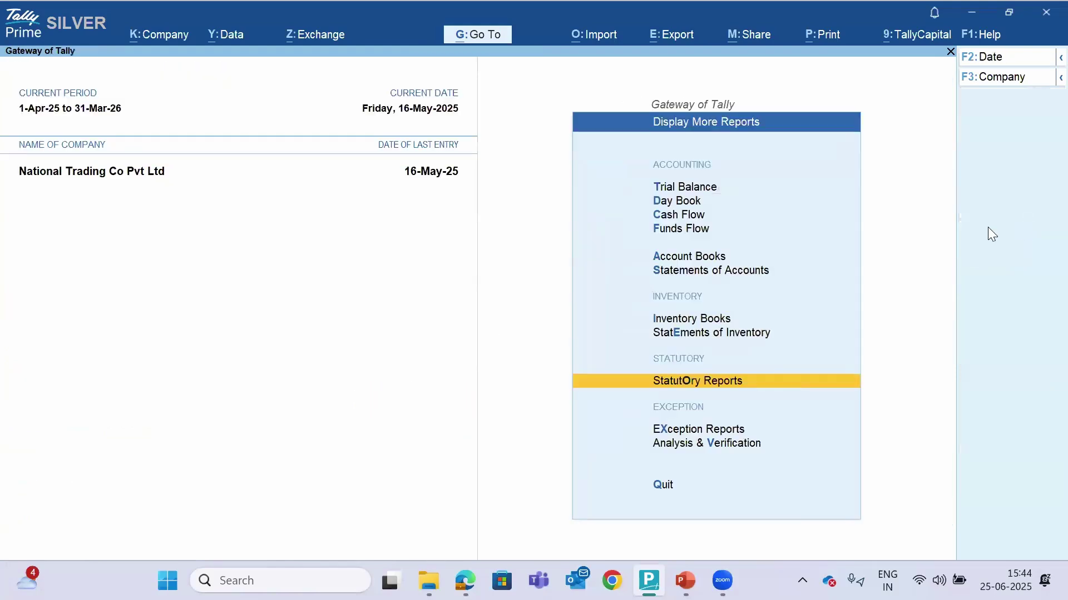
{"action": "key", "text": "Home"}
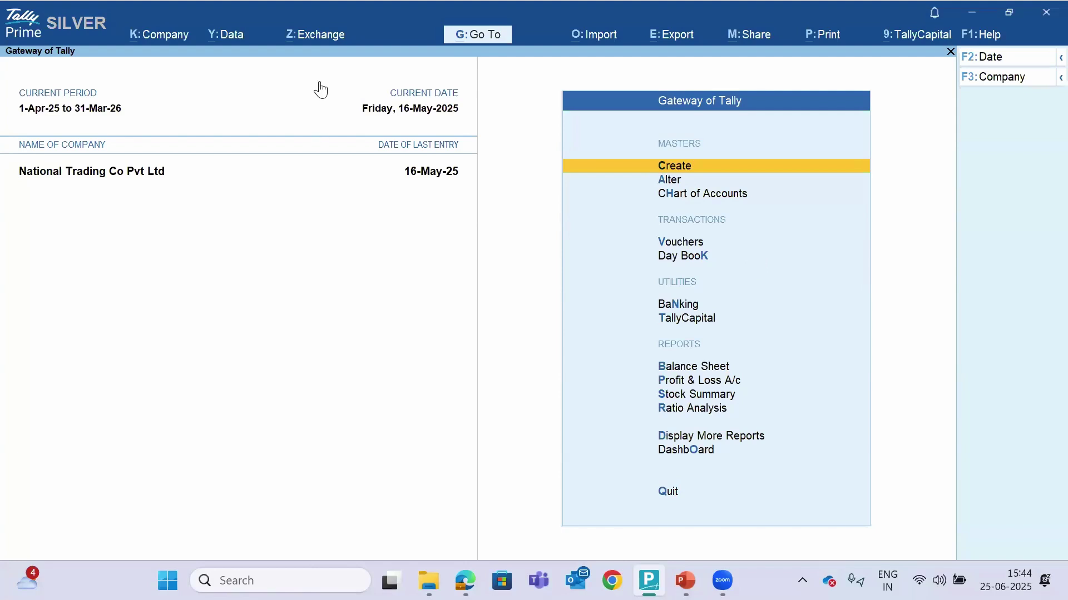
{"action": "left_click", "coordinate": [311, 38]}
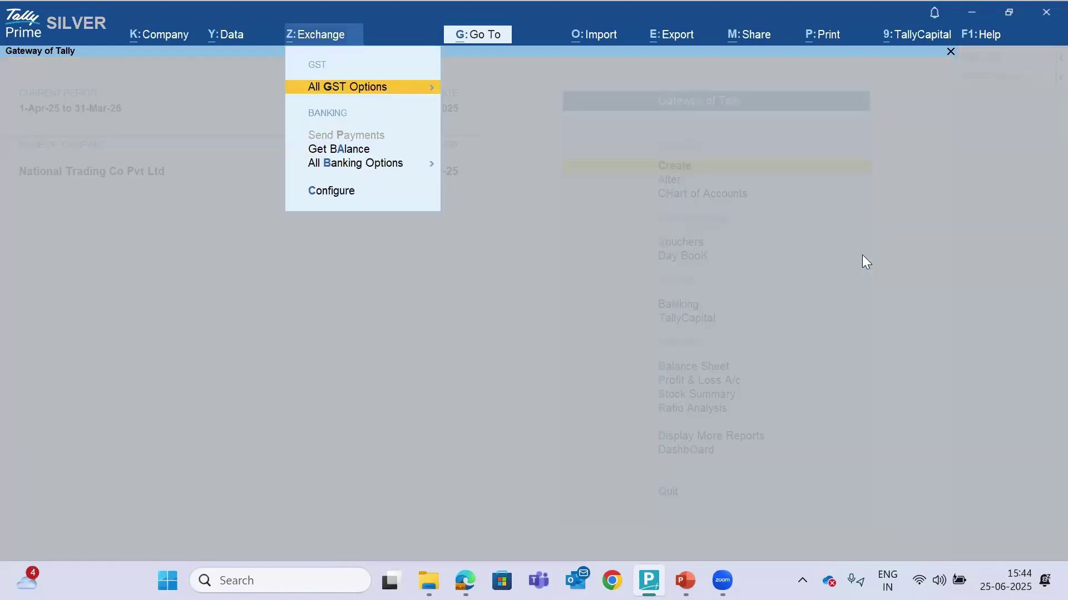
{"action": "left_click", "coordinate": [367, 88]}
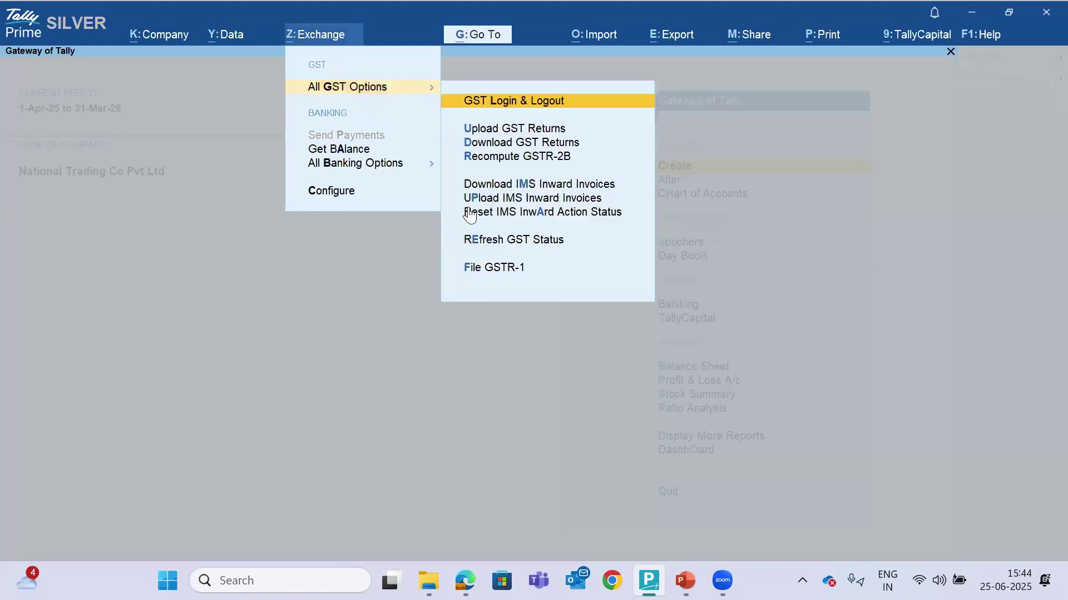
{"action": "left_click", "coordinate": [500, 201]}
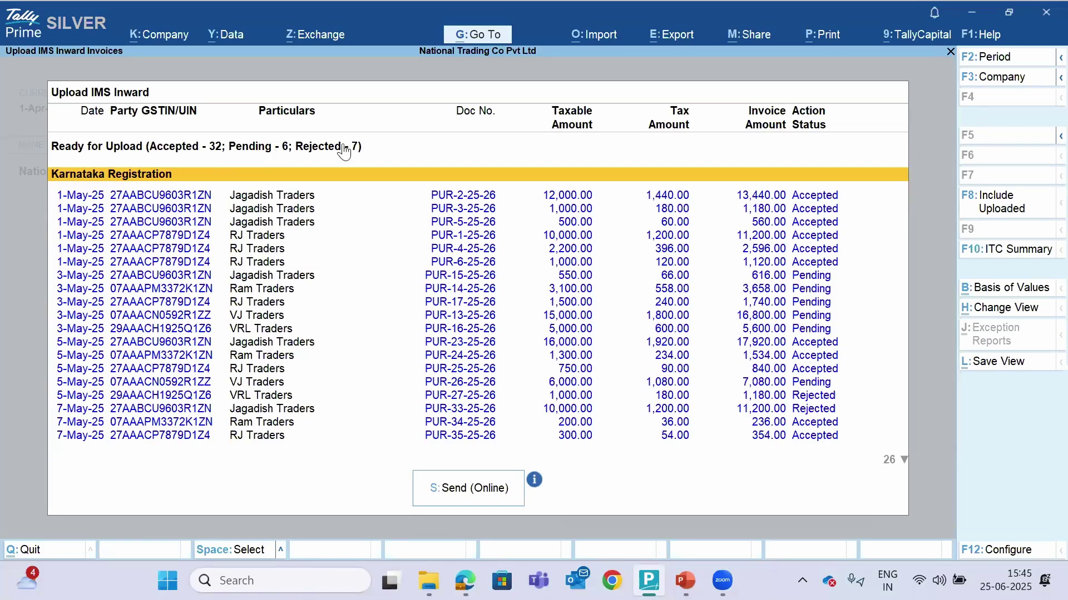
Review the 45 invoices, then send their action statuses online to the GST portal, confirming Yes
{"action": "key", "text": "Down"}
{"action": "key", "text": "Down"}
{"action": "key", "text": "Down"}
{"action": "key", "text": "Down"}
{"action": "key", "text": "Down"}
{"action": "key", "text": "Down"}
{"action": "key", "text": "Down"}
{"action": "key", "text": "Down"}
{"action": "key", "text": "Down"}
{"action": "key", "text": "Down"}
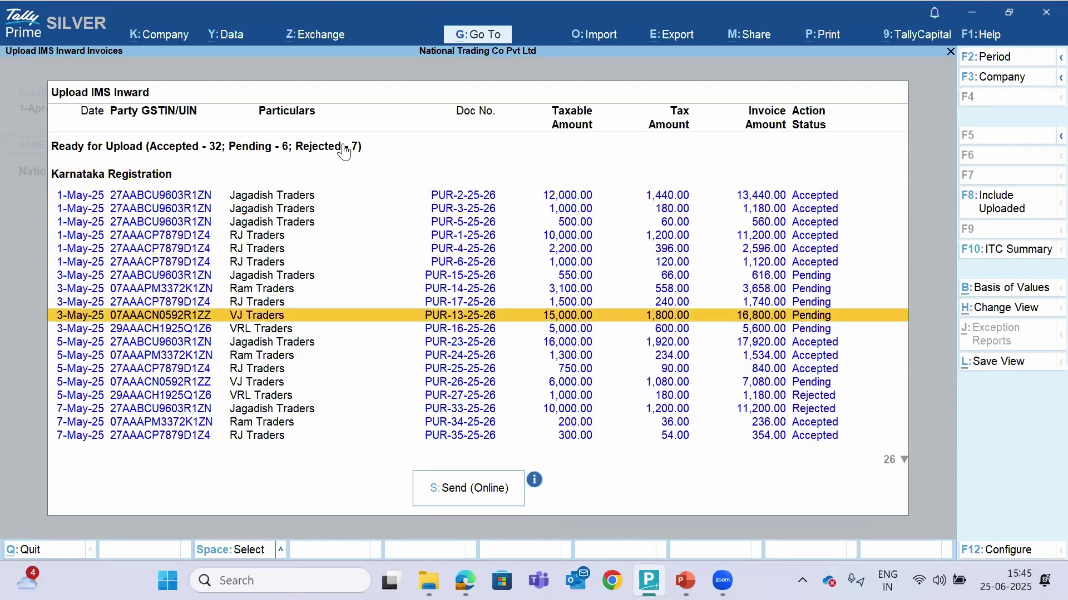
{"action": "key", "text": "Down"}
{"action": "key", "text": "Down"}
{"action": "key", "text": "Down"}
{"action": "key", "text": "Down"}
{"action": "key", "text": "Down"}
{"action": "key", "text": "Down"}
{"action": "key", "text": "Down"}
{"action": "key", "text": "Down"}
{"action": "key", "text": "Down"}
{"action": "key", "text": "Down"}
{"action": "key", "text": "Down"}
{"action": "key", "text": "Down"}
{"action": "key", "text": "Down"}
{"action": "key", "text": "Down"}
{"action": "key", "text": "Down"}
{"action": "key", "text": "Down"}
{"action": "key", "text": "Down"}
{"action": "key", "text": "Down"}
{"action": "key", "text": "Down"}
{"action": "key", "text": "Down"}
{"action": "key", "text": "Down"}
{"action": "key", "text": "Down"}
{"action": "key", "text": "Down"}
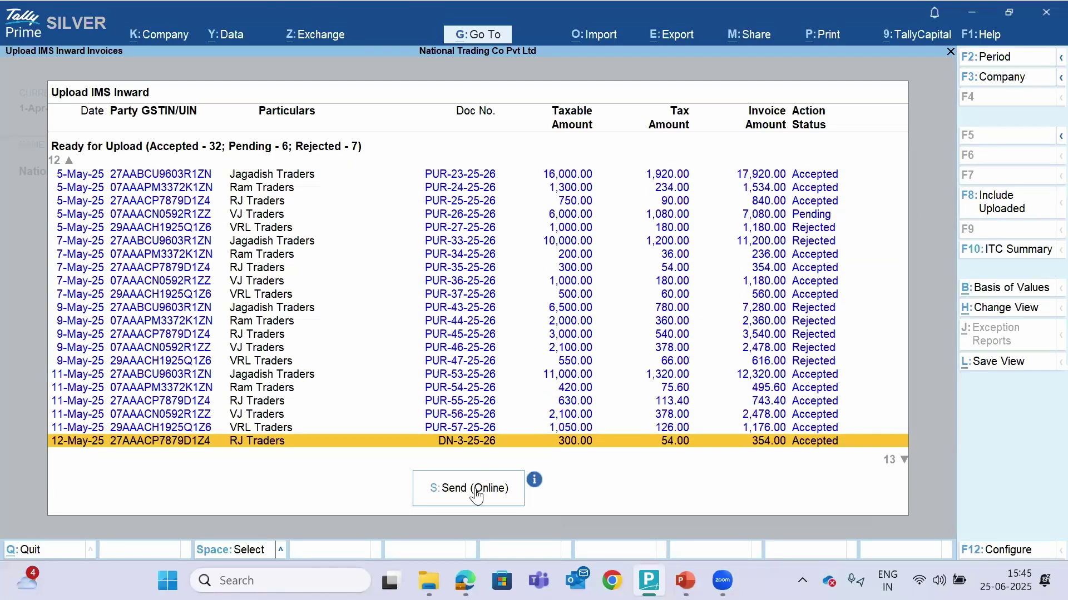
{"action": "left_click", "coordinate": [475, 497]}
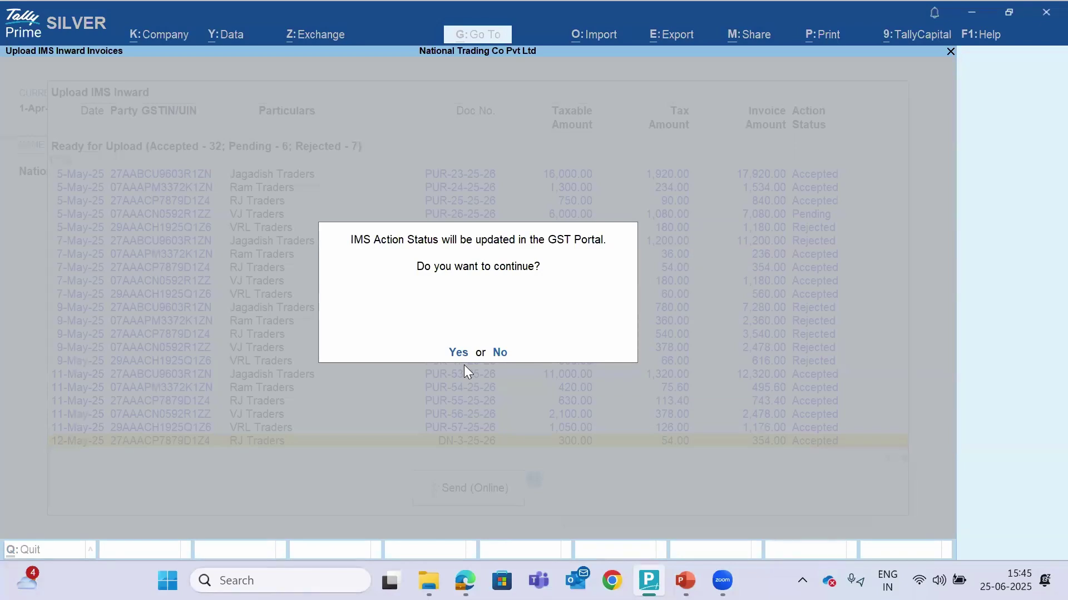
{"action": "left_click", "coordinate": [453, 354]}
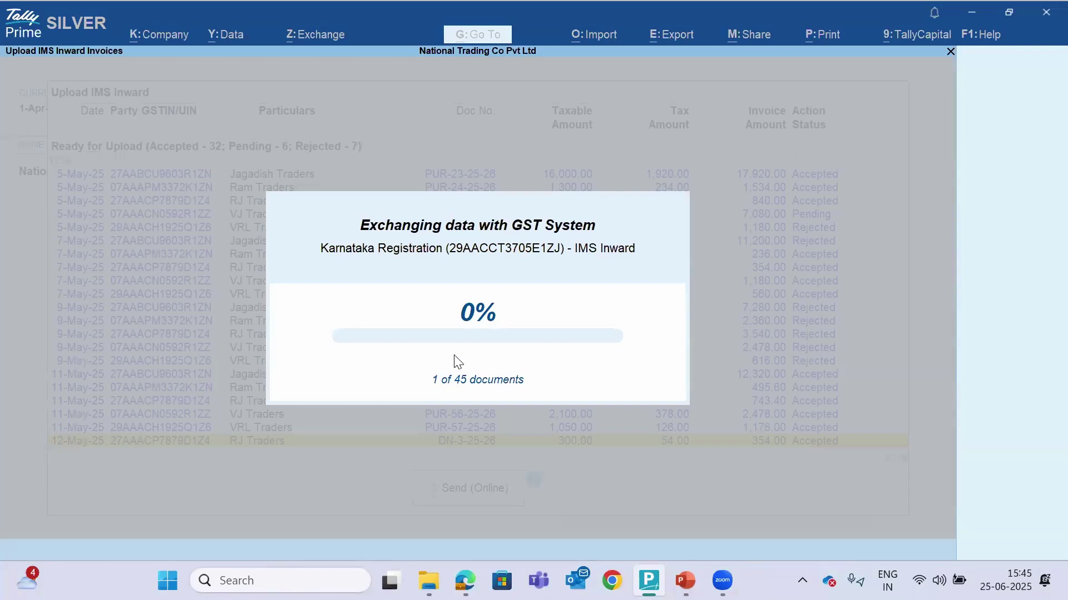
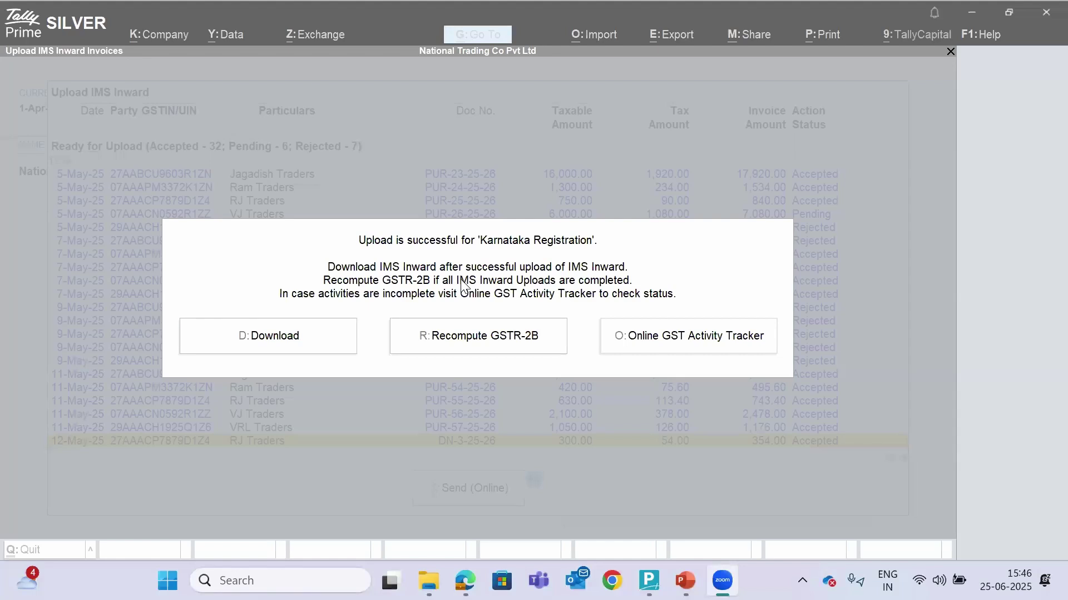
Confirm in the Online GST Activity Tracker that the IMS Inward upload succeeded
{"action": "left_click", "coordinate": [671, 345]}
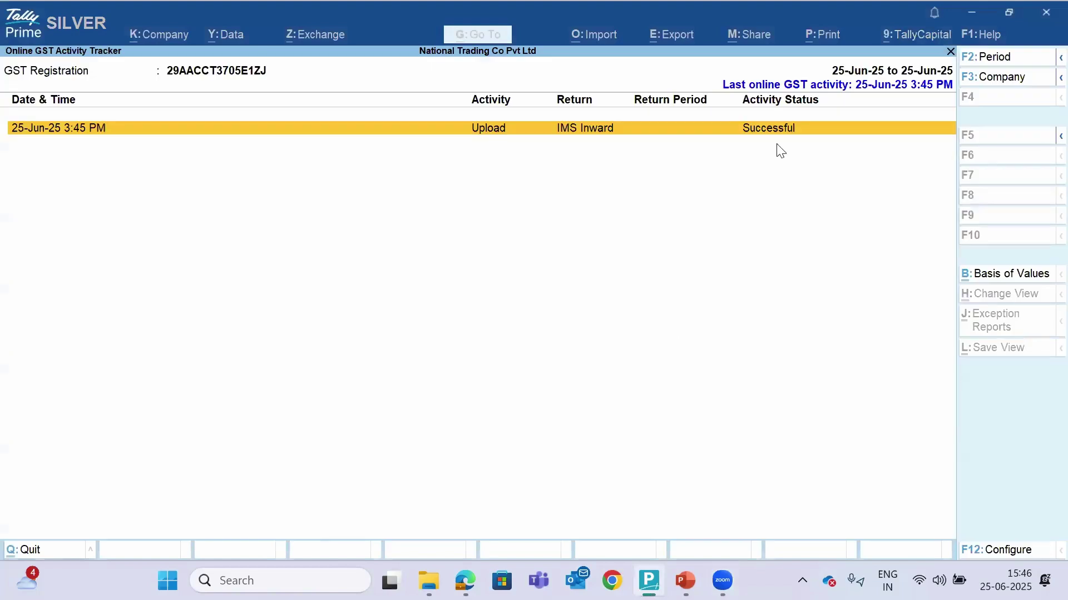
{"action": "key", "text": "Return"}
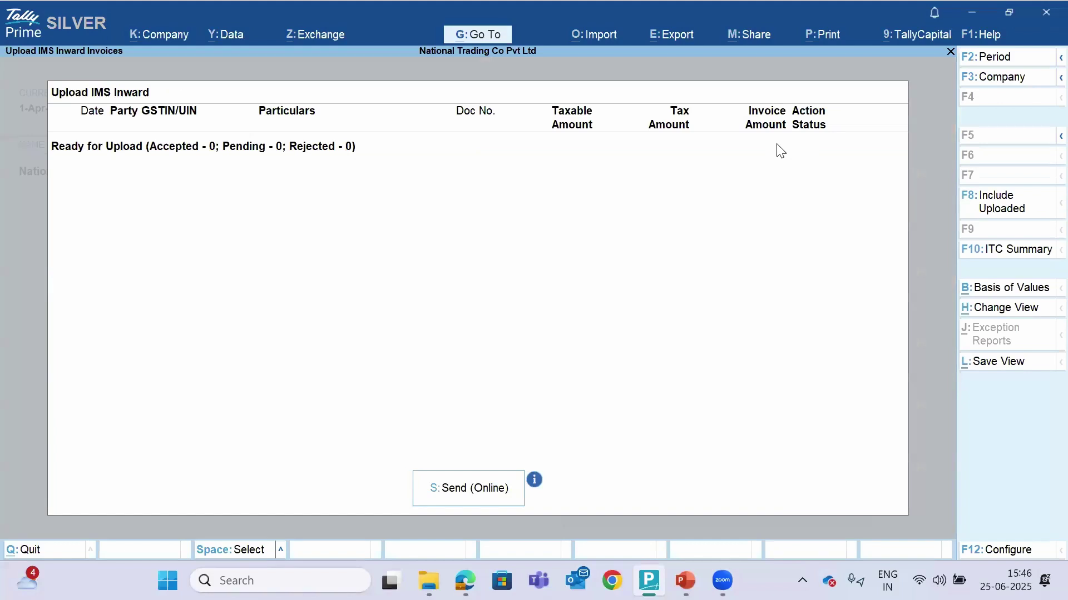
{"action": "key", "text": "Escape"}
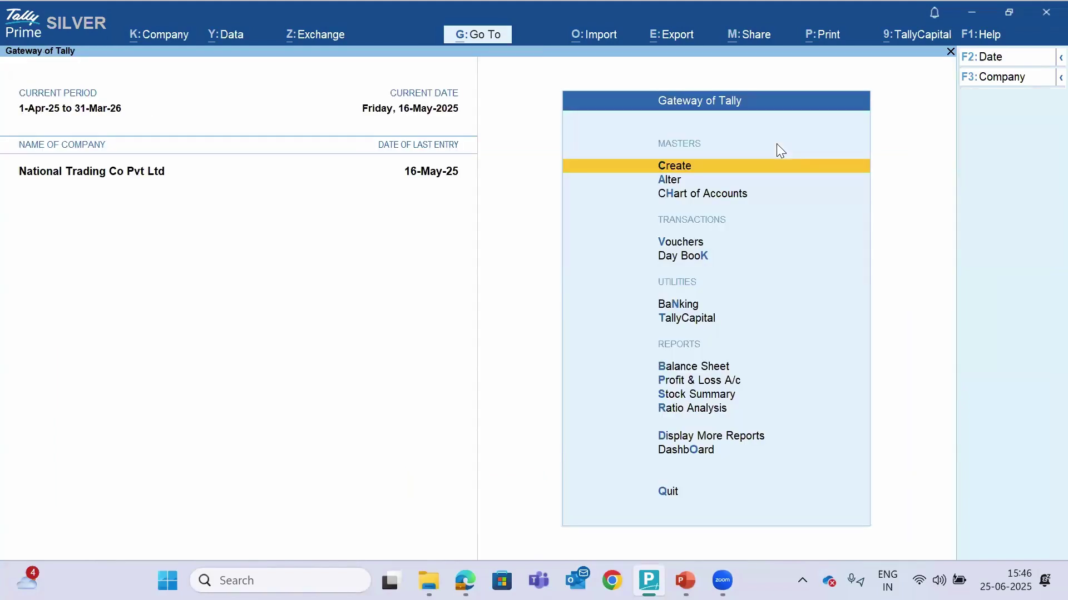
Browse Display More Reports > Statutory Reports > GST Reports, then return to Statutory Reports
{"action": "key", "text": "d"}
{"action": "key", "text": "o"}
{"action": "key", "text": "Return"}
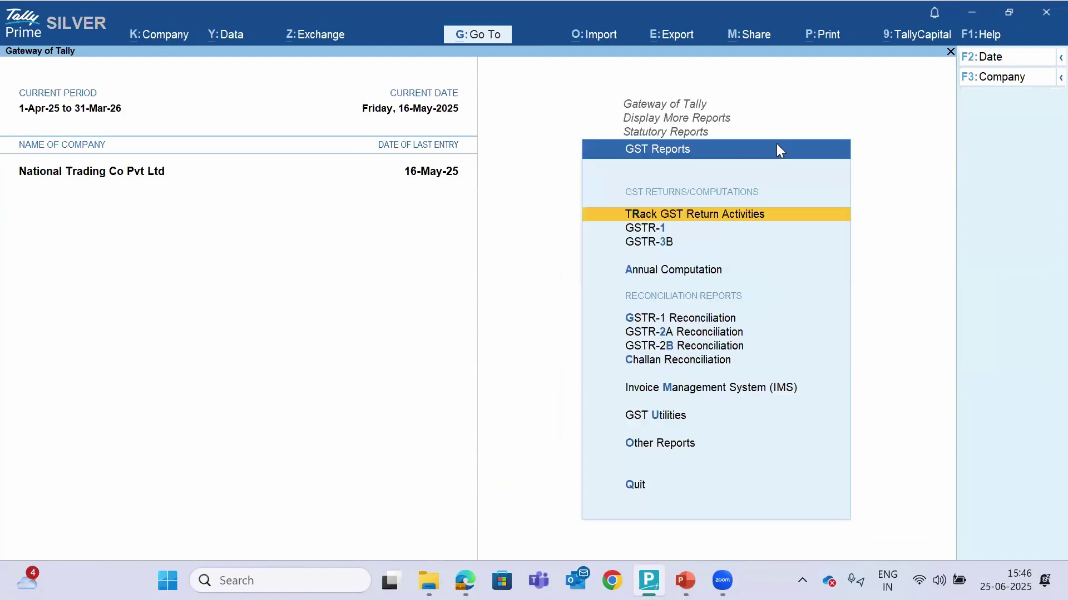
{"action": "key", "text": "Down"}
{"action": "key", "text": "Down"}
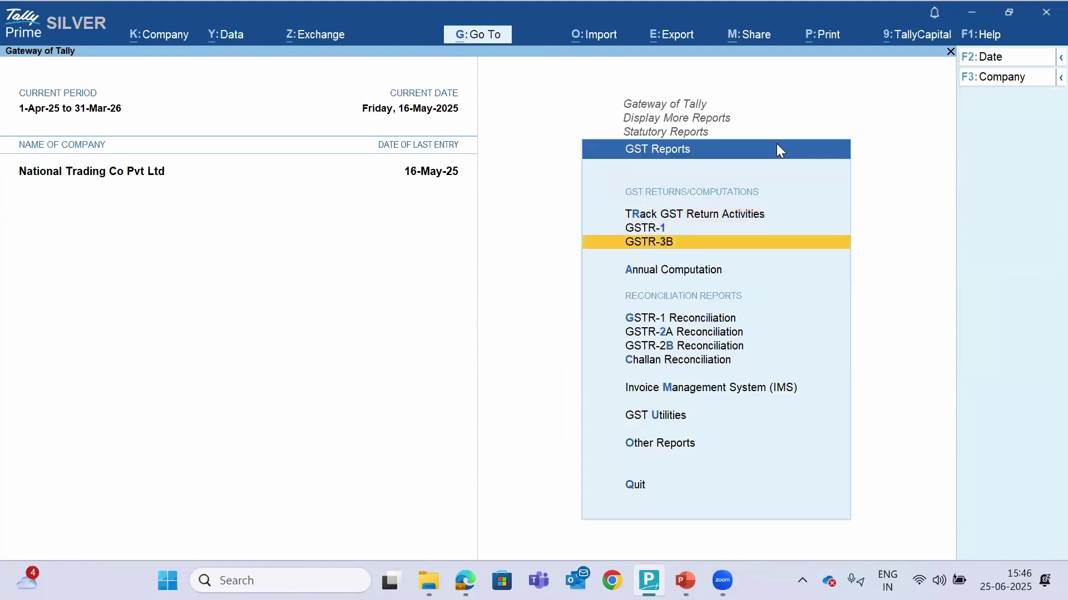
{"action": "key", "text": "Escape"}
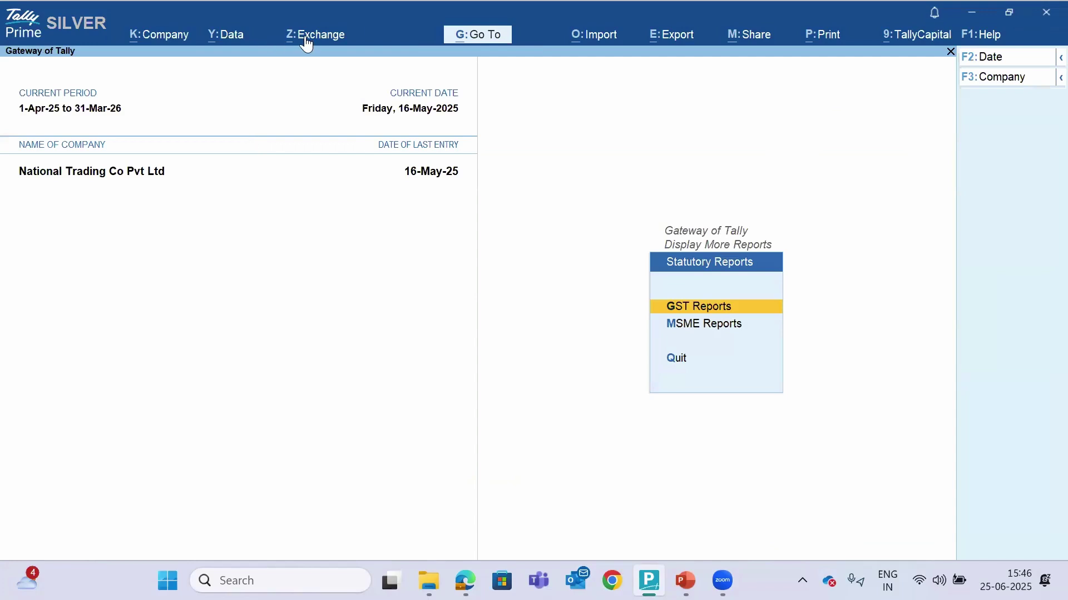
{"action": "left_click", "coordinate": [306, 44]}
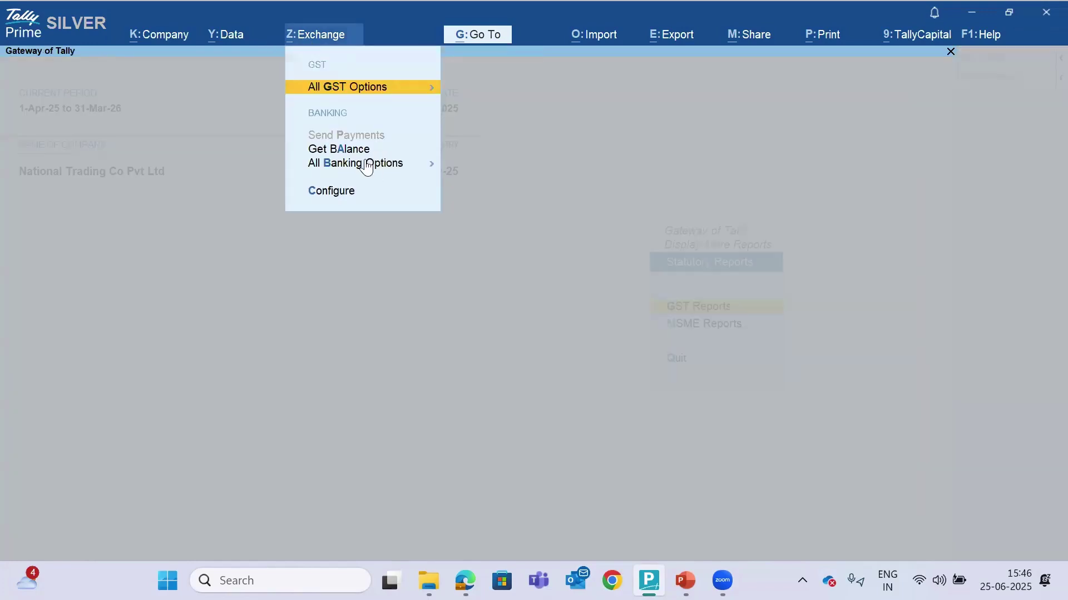
Reopen Upload IMS Inward Invoices with already uploaded invoices included
{"action": "key", "text": "Return"}
{"action": "key", "text": "Down"}
{"action": "key", "text": "Down"}
{"action": "key", "text": "Down"}
{"action": "key", "text": "Down"}
{"action": "key", "text": "Down"}
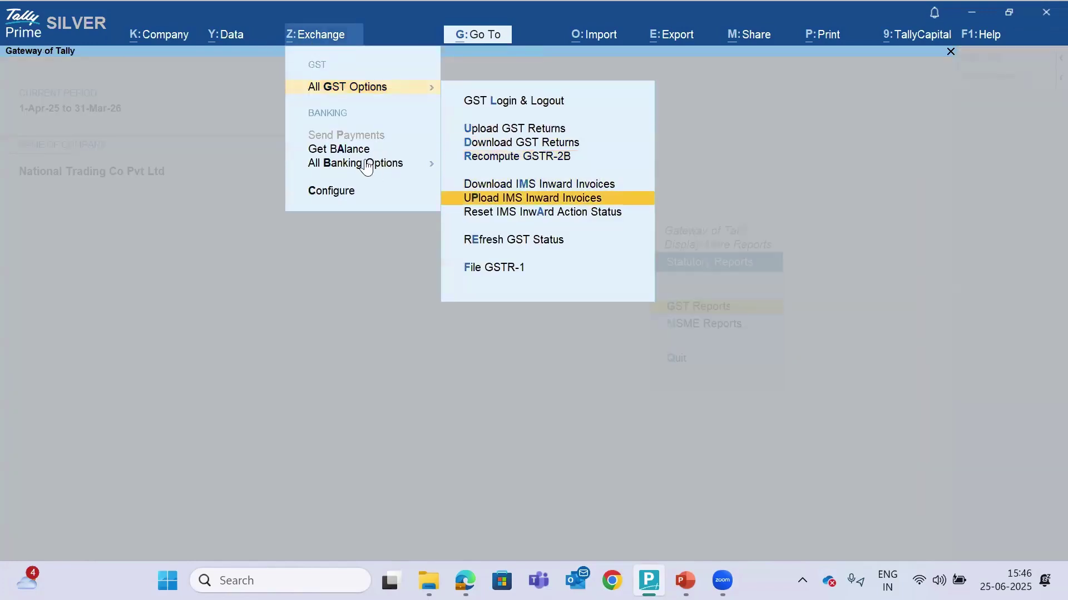
{"action": "key", "text": "Return"}
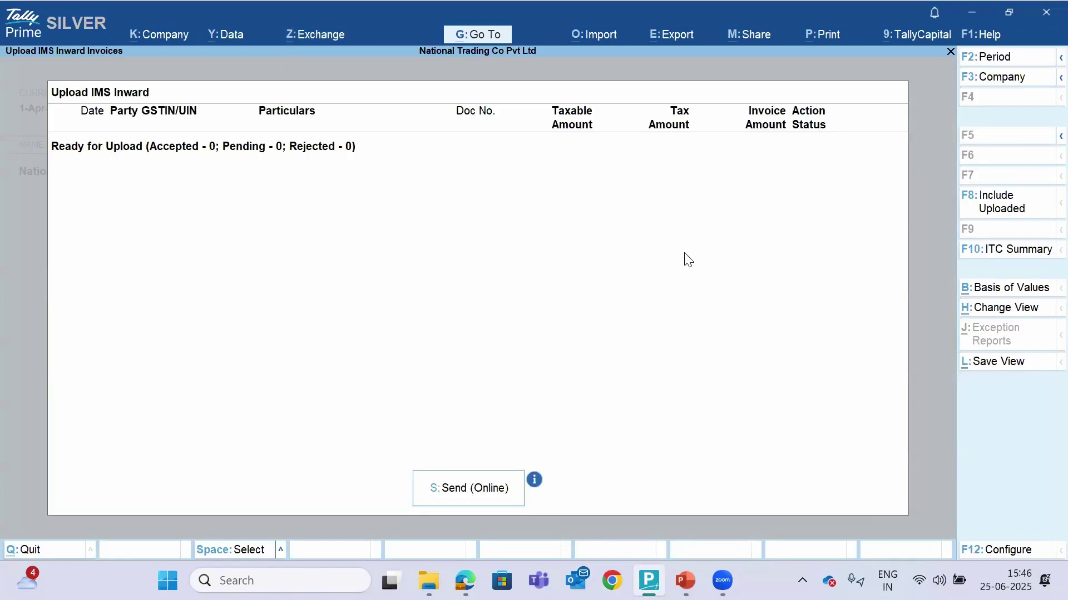
{"action": "left_click", "coordinate": [1003, 214]}
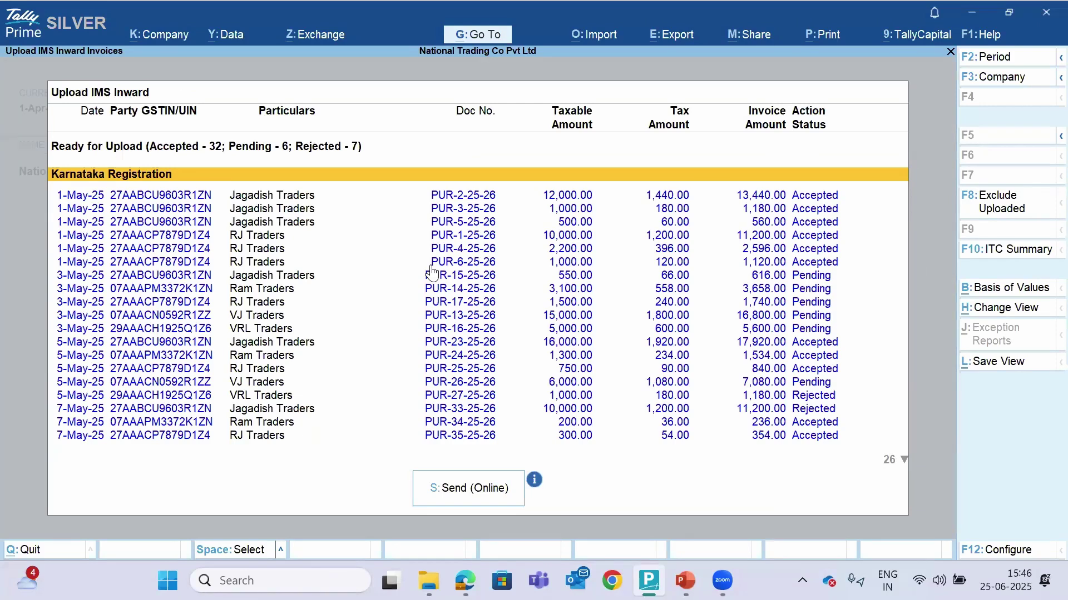
Review the invoices' ITC summary, then bring up the Basis of Values configuration
{"action": "key", "text": "Down"}
{"action": "key", "text": "Down"}
{"action": "key", "text": "Down"}
{"action": "key", "text": "Down"}
{"action": "key", "text": "Down"}
{"action": "key", "text": "Down"}
{"action": "key", "text": "Down"}
{"action": "key", "text": "Down"}
{"action": "key", "text": "Down"}
{"action": "key", "text": "Down"}
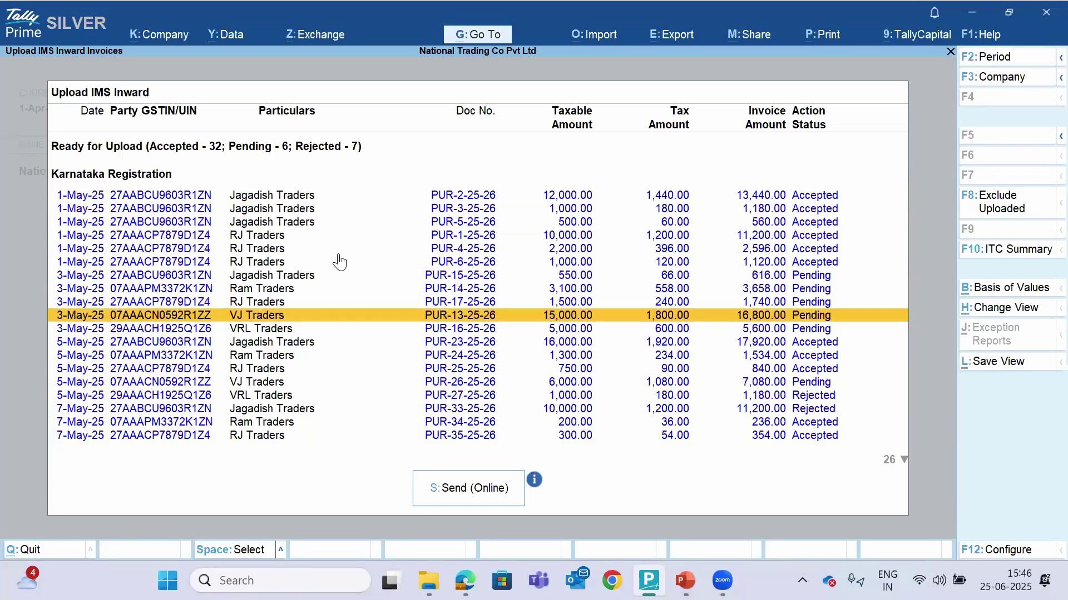
{"action": "left_click", "coordinate": [1014, 249]}
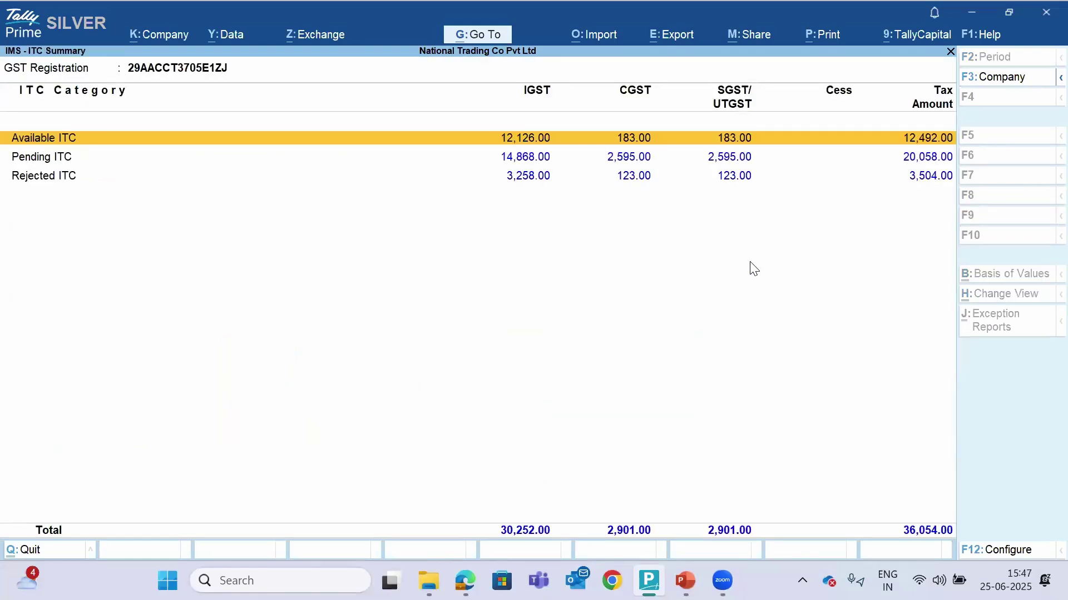
{"action": "key", "text": "Escape"}
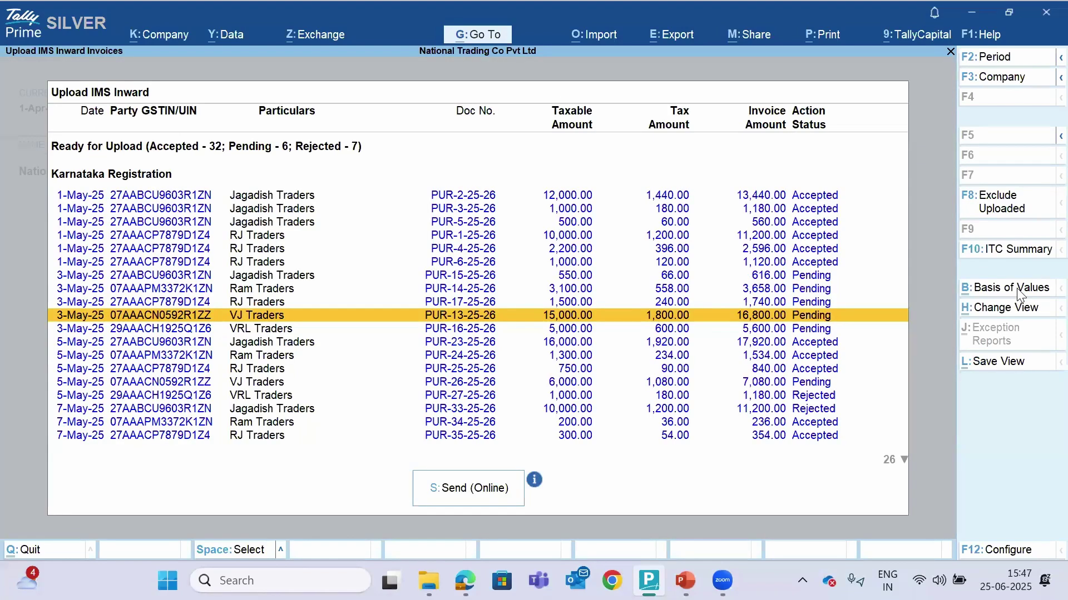
{"action": "key", "text": "ctrl+b"}
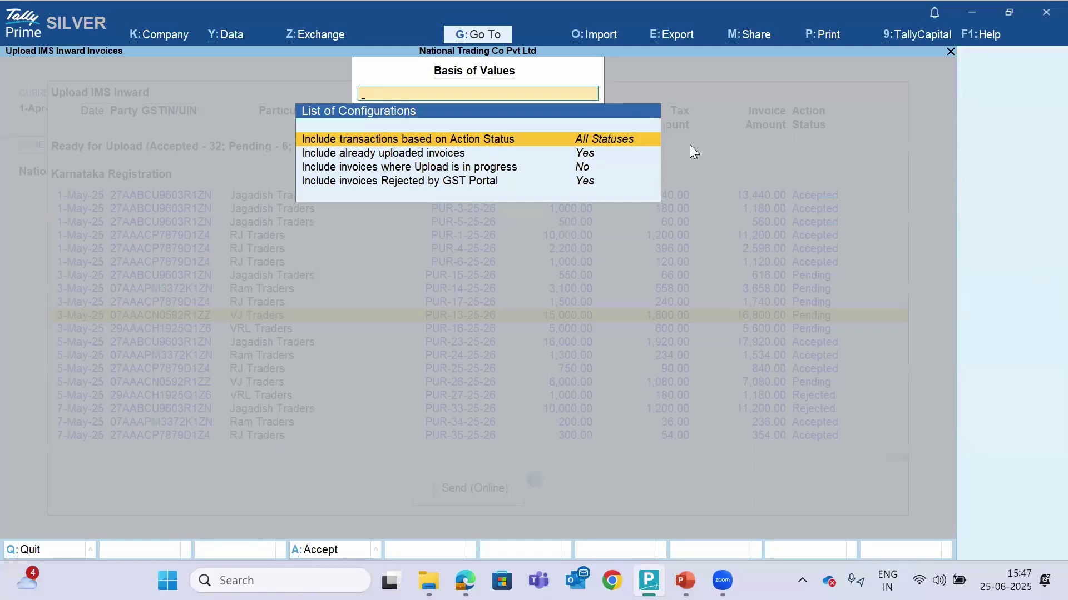
Set the action status filter to All Statuses after briefly trying Accepted
{"action": "left_click", "coordinate": [514, 142]}
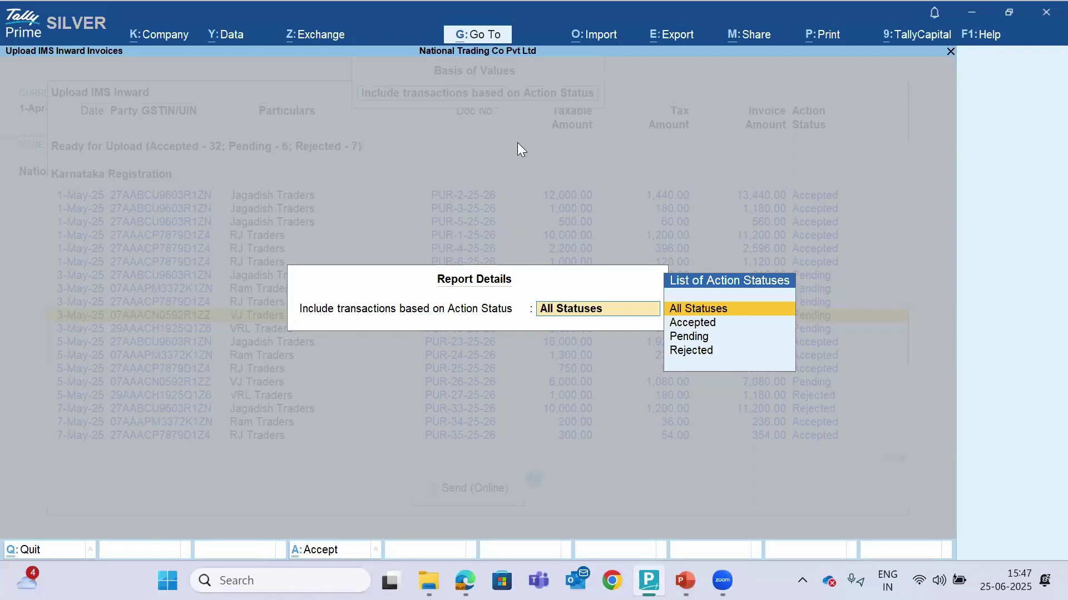
{"action": "key", "text": "Down"}
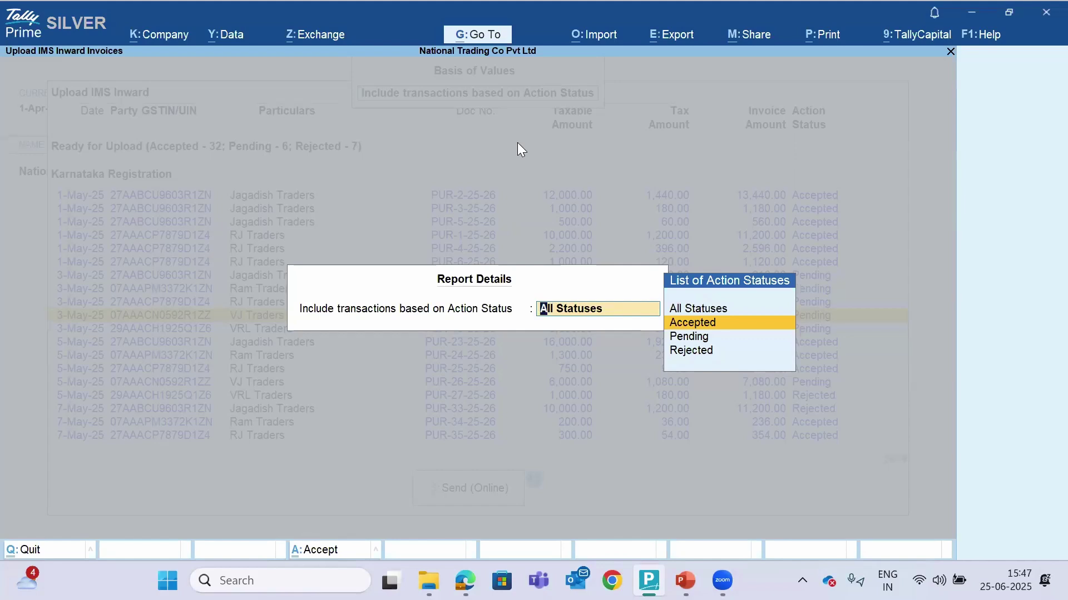
{"action": "key", "text": "Return"}
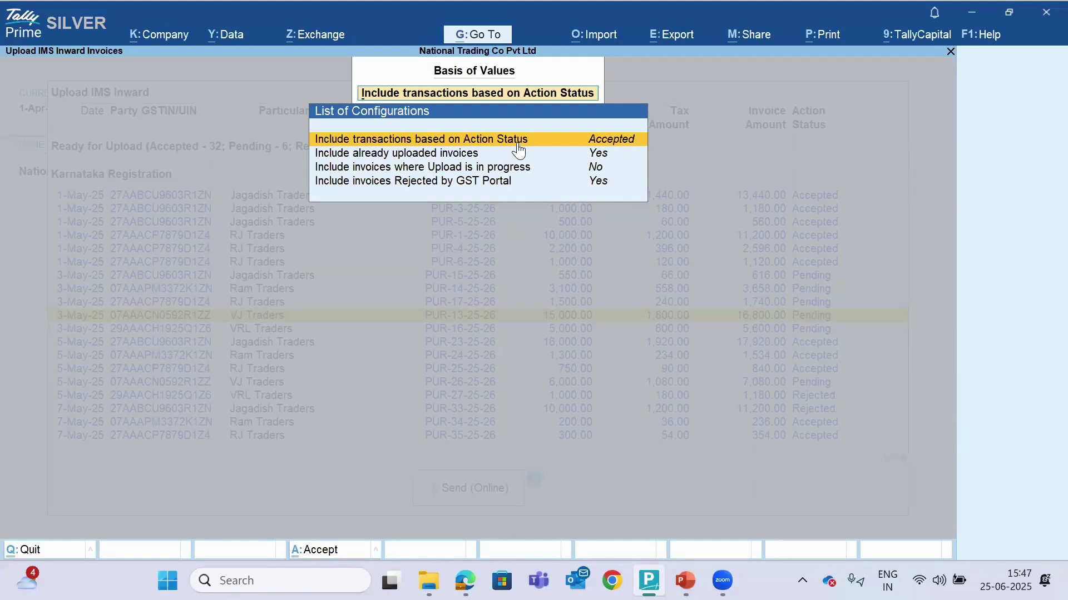
{"action": "key", "text": "Return"}
{"action": "key", "text": "Up"}
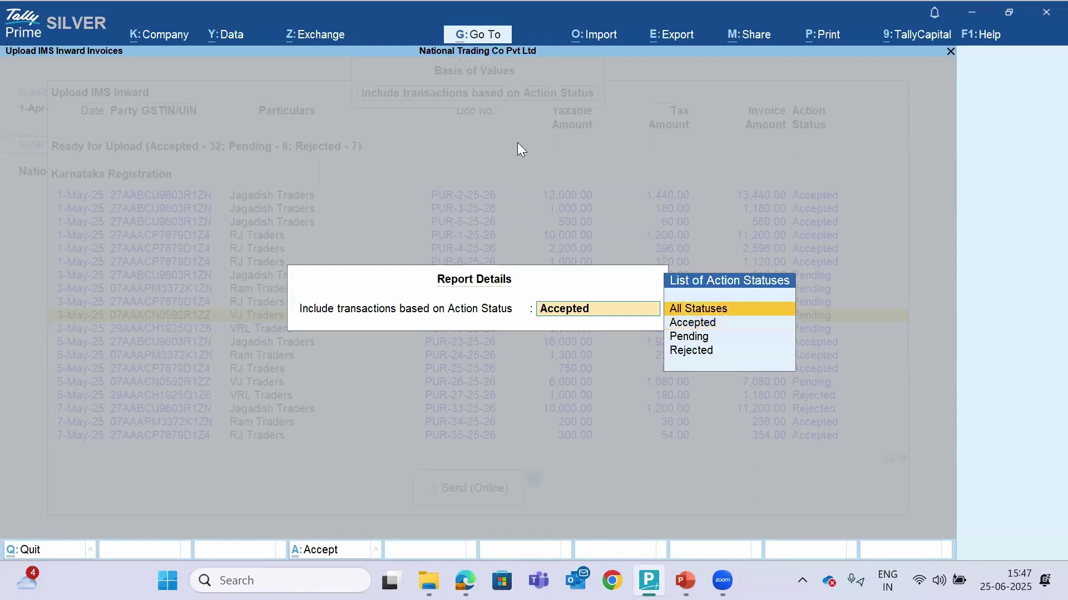
{"action": "key", "text": "Return"}
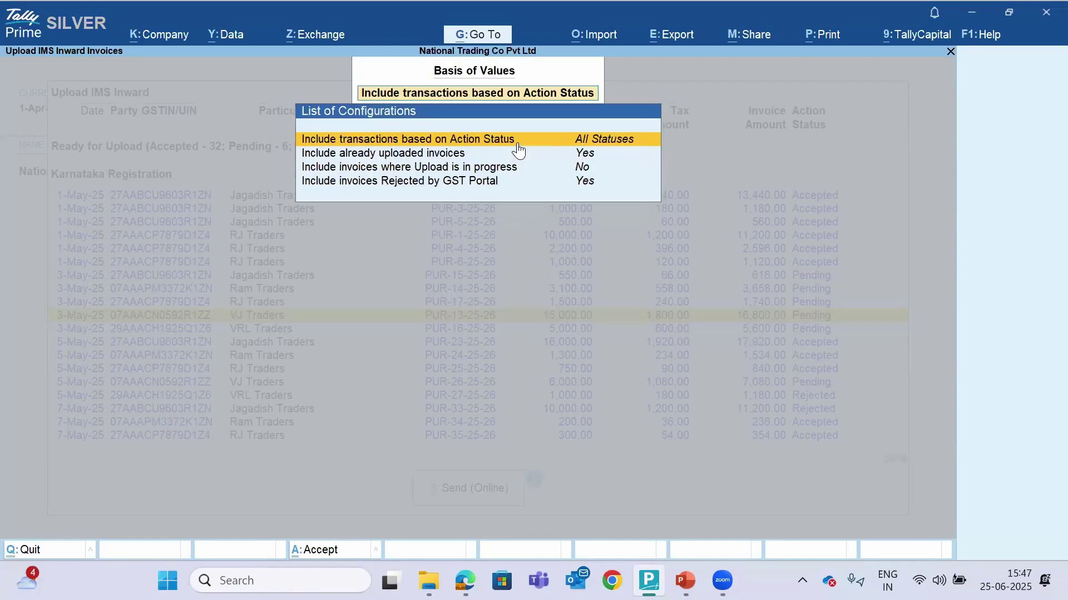
Include already-uploaded, upload-in-progress and portal-rejected invoices, then return to the report
{"action": "key", "text": "Down"}
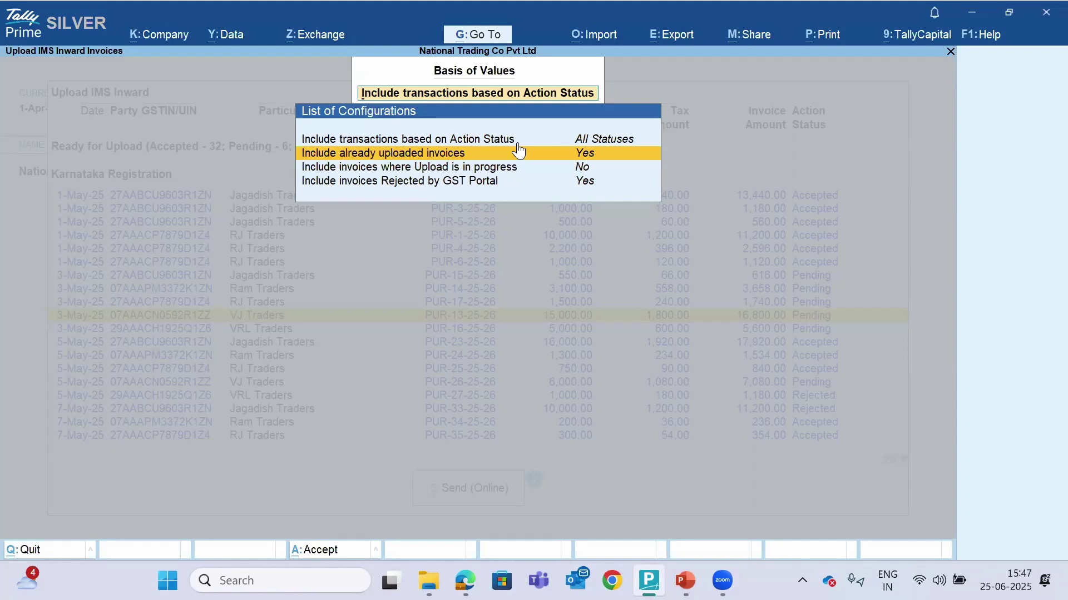
{"action": "key", "text": "Down"}
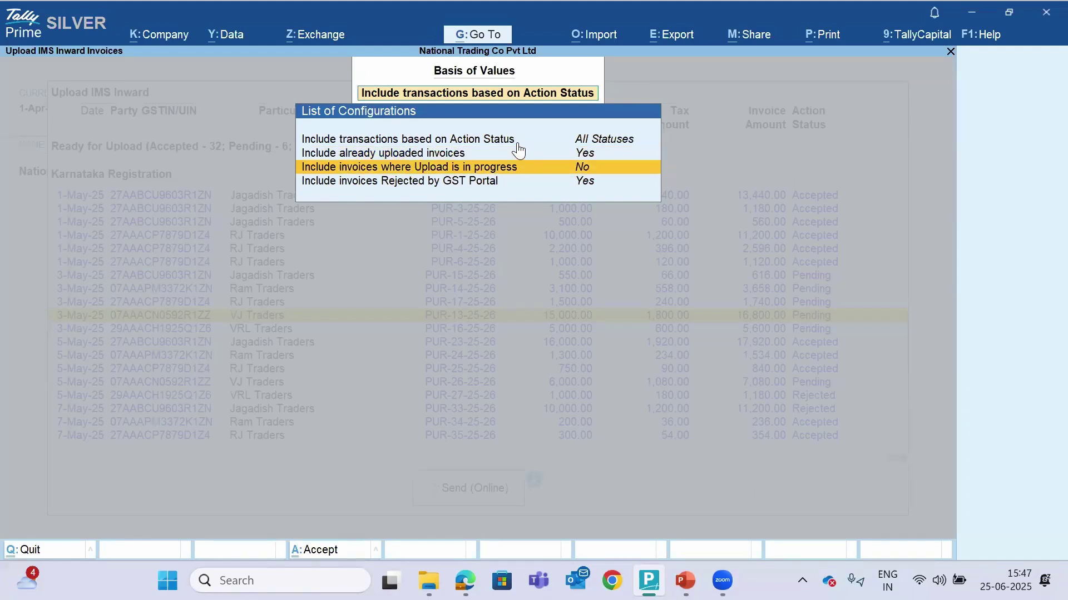
{"action": "key", "text": "Return"}
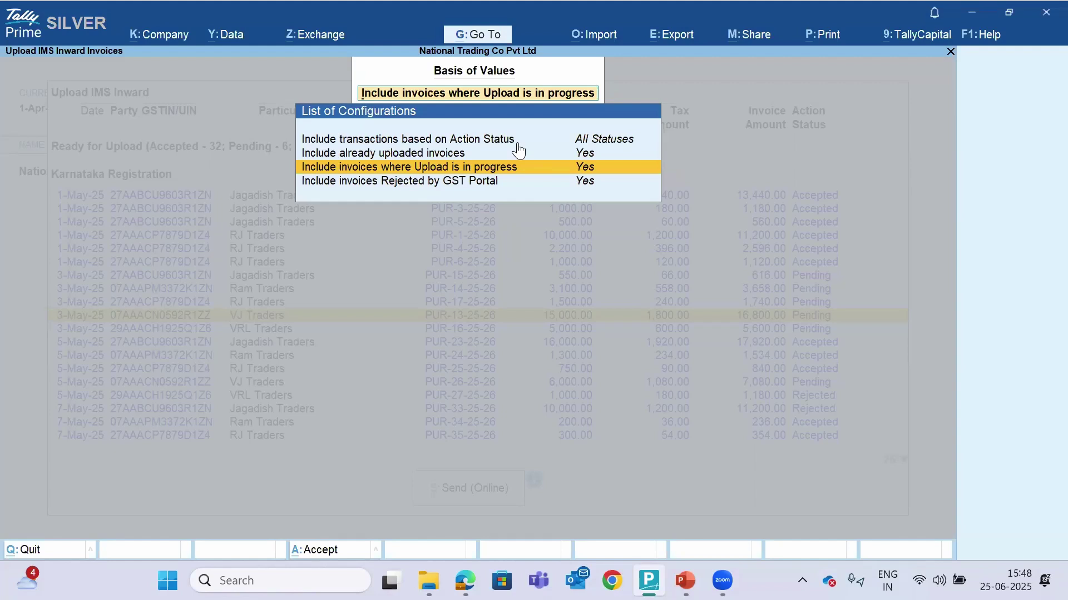
{"action": "key", "text": "Down"}
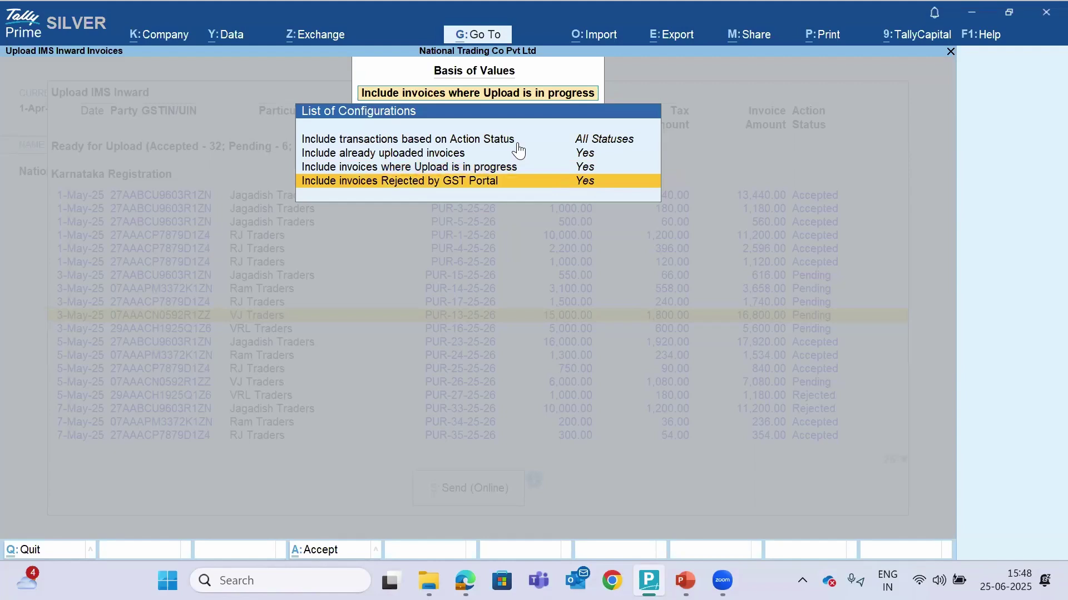
{"action": "key", "text": "Up"}
{"action": "key", "text": "Up"}
{"action": "key", "text": "Up"}
{"action": "key", "text": "Down"}
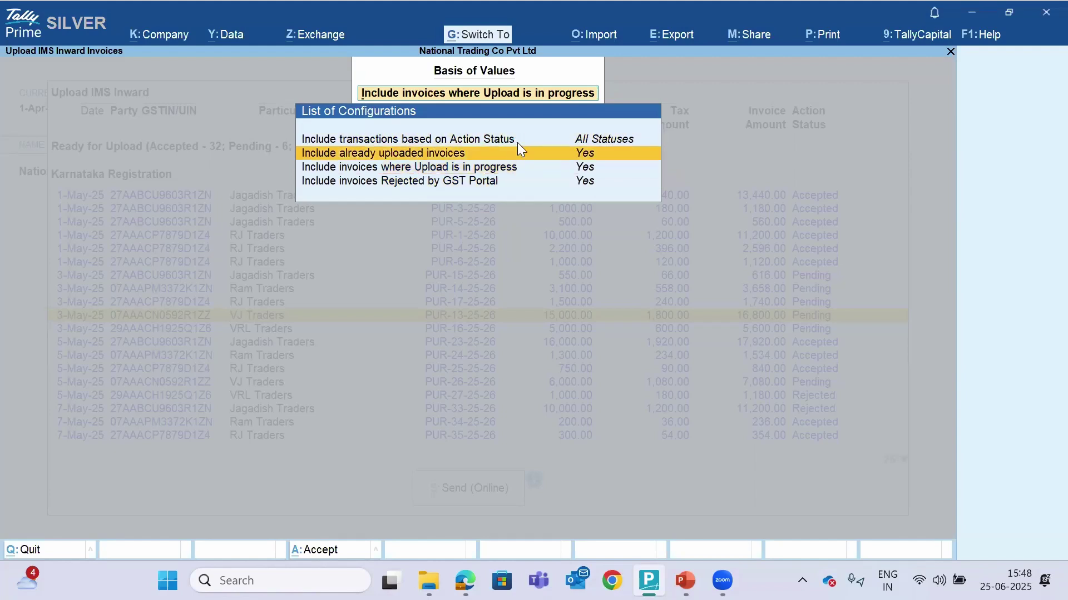
{"action": "key", "text": "Escape"}
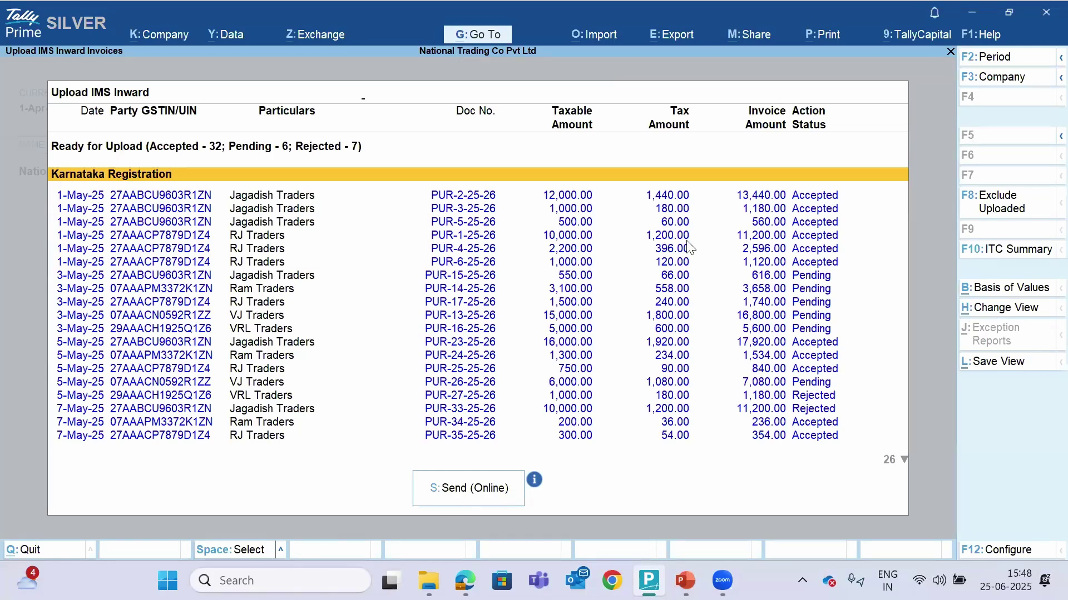
Check the ITC summary for the Karnataka Registration invoices
{"action": "key", "text": "ctrl+h"}
{"action": "left_click", "coordinate": [450, 159]}
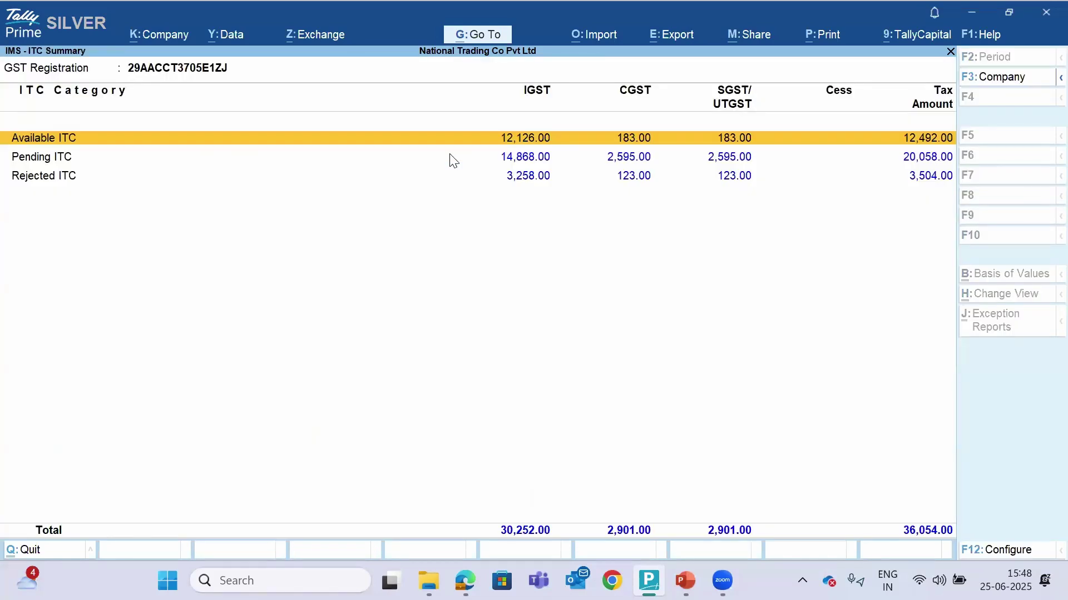
{"action": "key", "text": "Escape"}
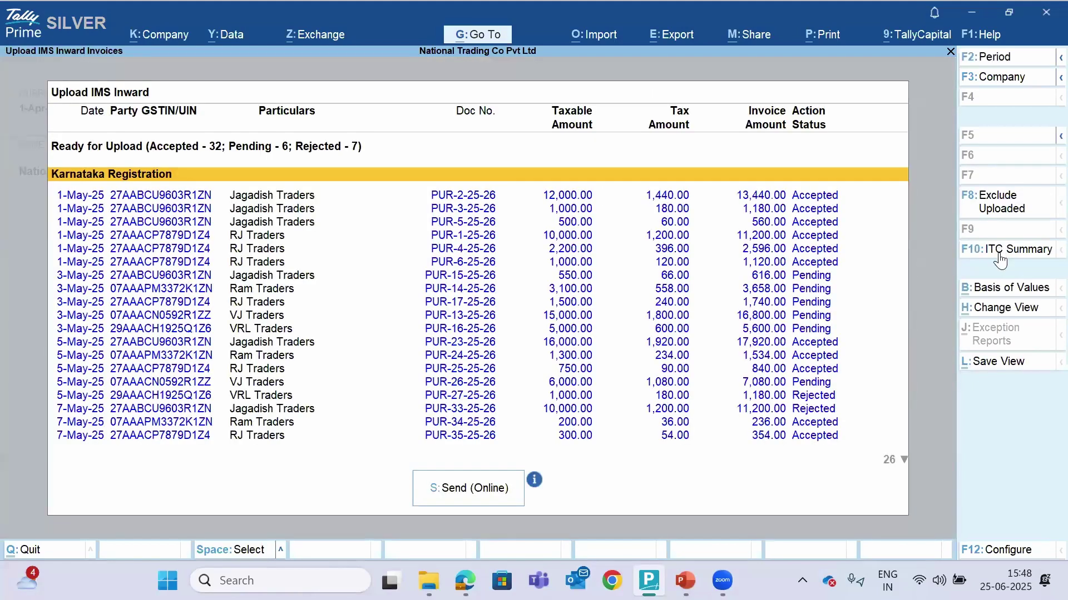
Send the IMS action statuses online to the GST portal, confirming Yes
{"action": "left_click", "coordinate": [455, 489]}
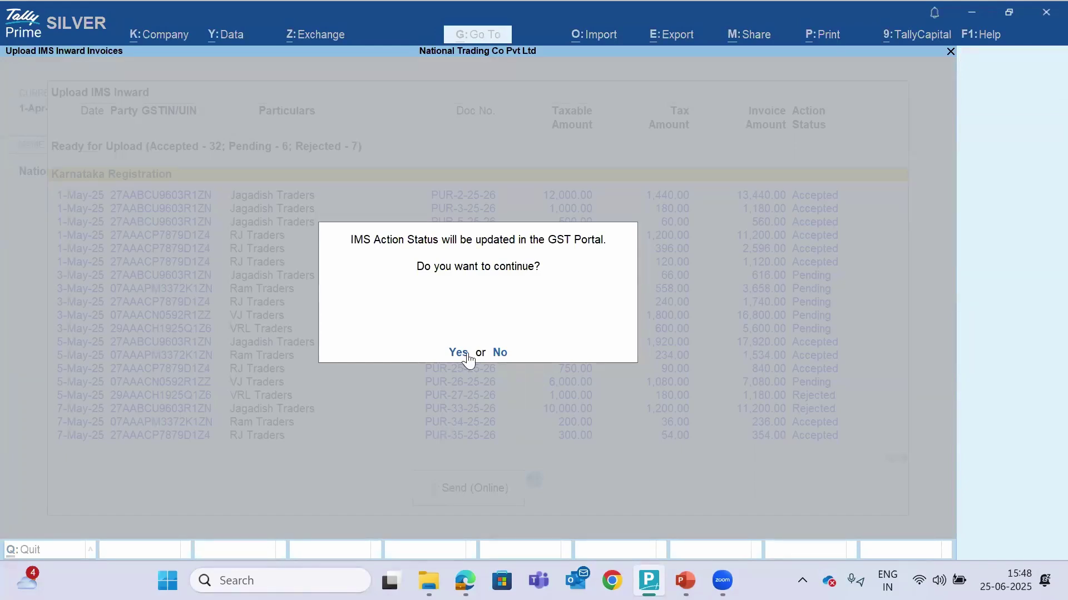
{"action": "key", "text": "Return"}
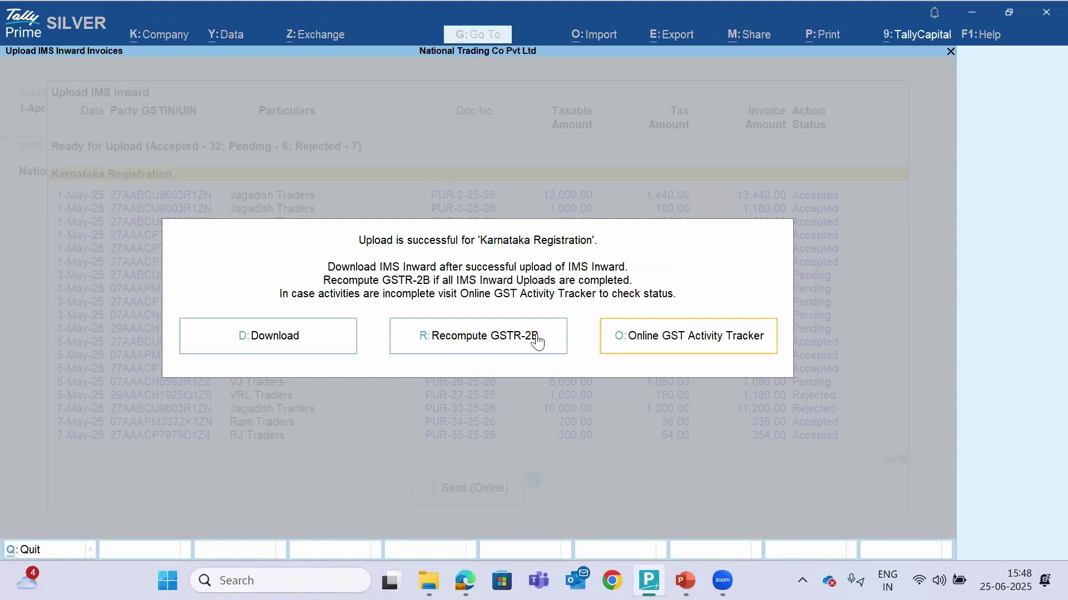
{"action": "left_click", "coordinate": [481, 339]}
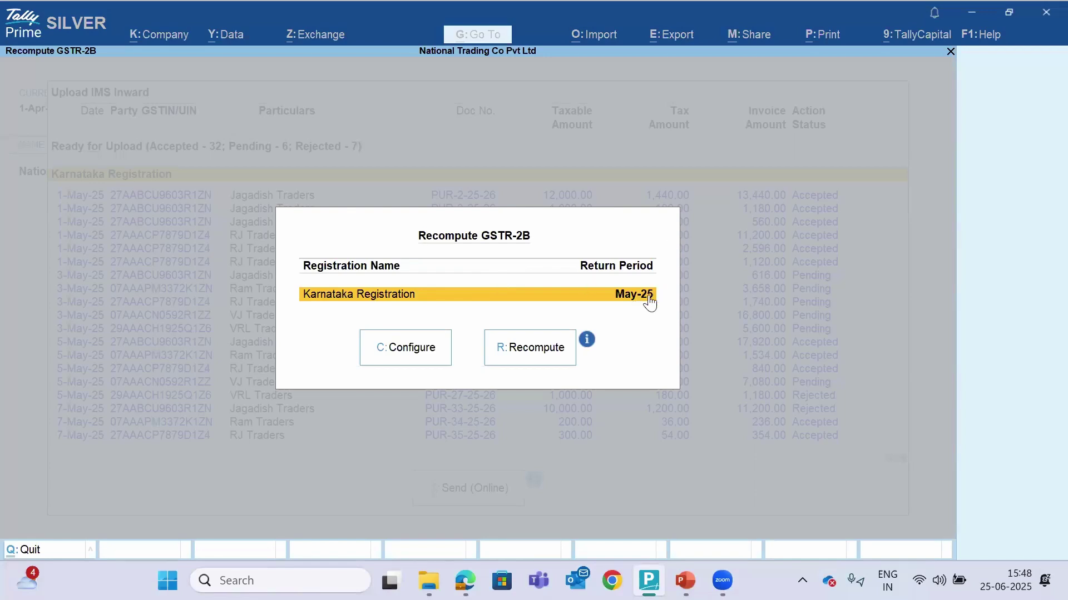
Verify the May-25 return period and recompute GSTR-2B for Karnataka Registration
{"action": "left_click", "coordinate": [430, 352]}
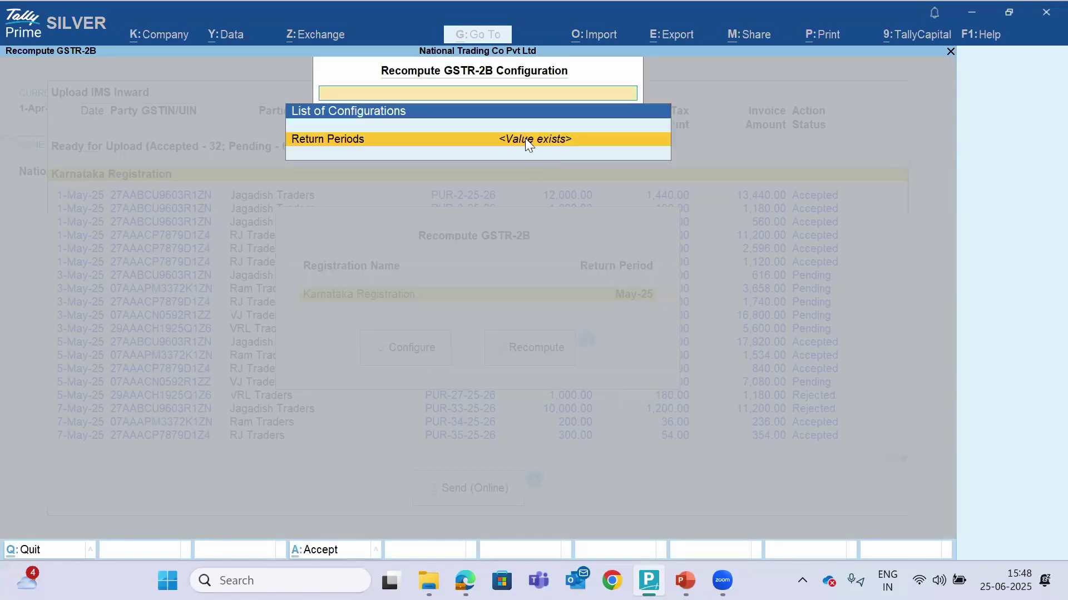
{"action": "left_click", "coordinate": [525, 139]}
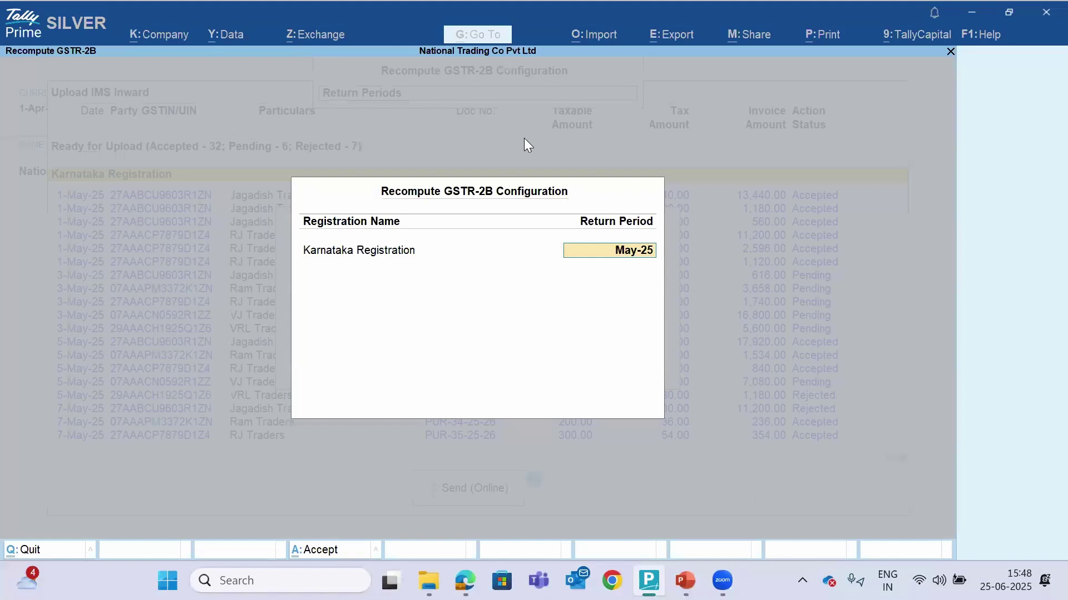
{"action": "key", "text": "BackSpace"}
{"action": "key", "text": "Escape"}
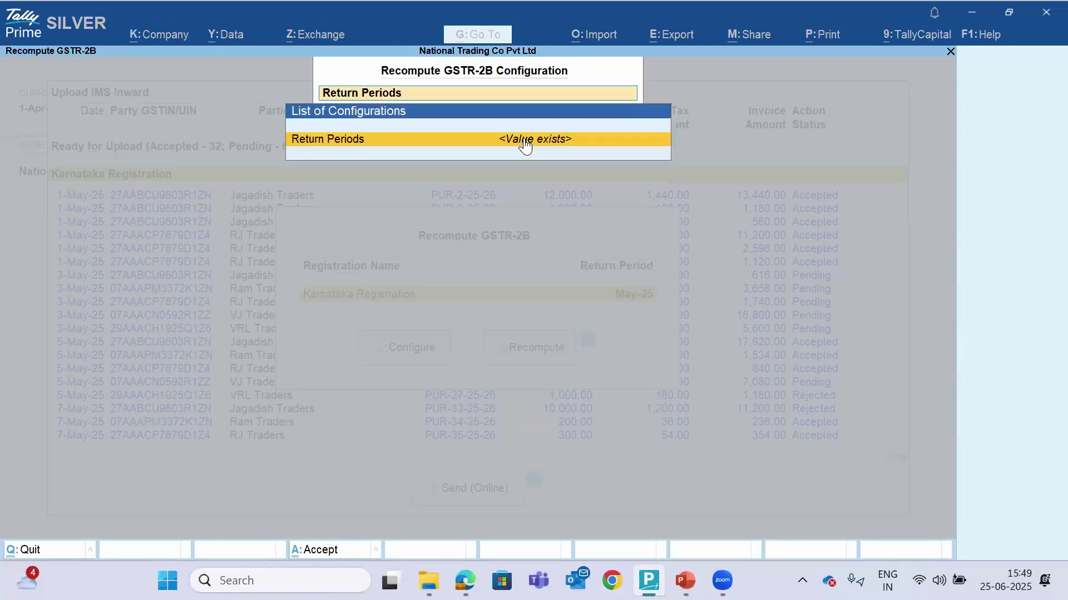
{"action": "key", "text": "Escape"}
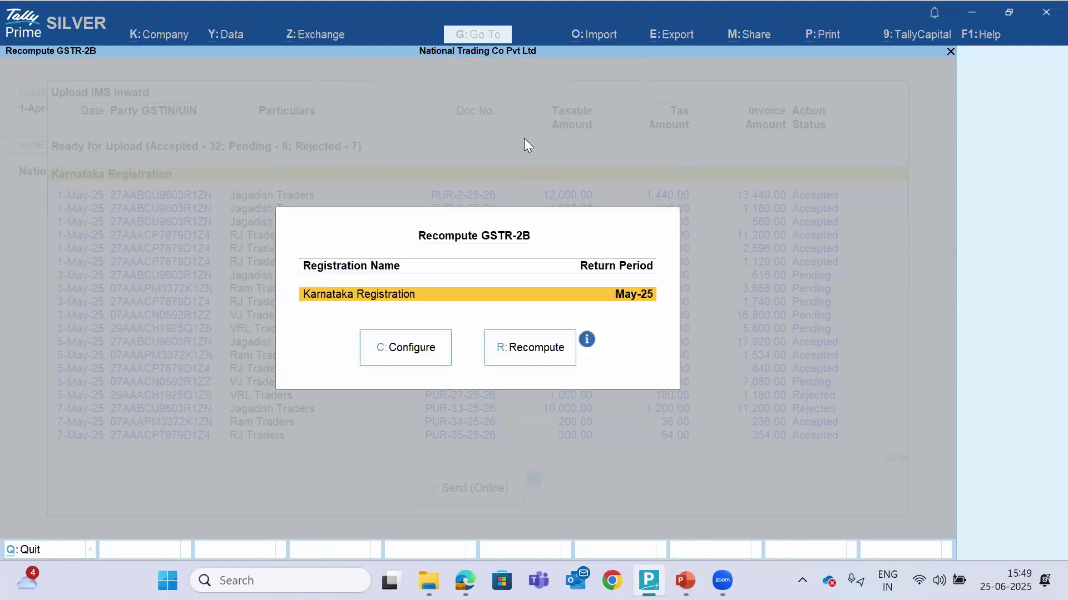
{"action": "left_click", "coordinate": [516, 354]}
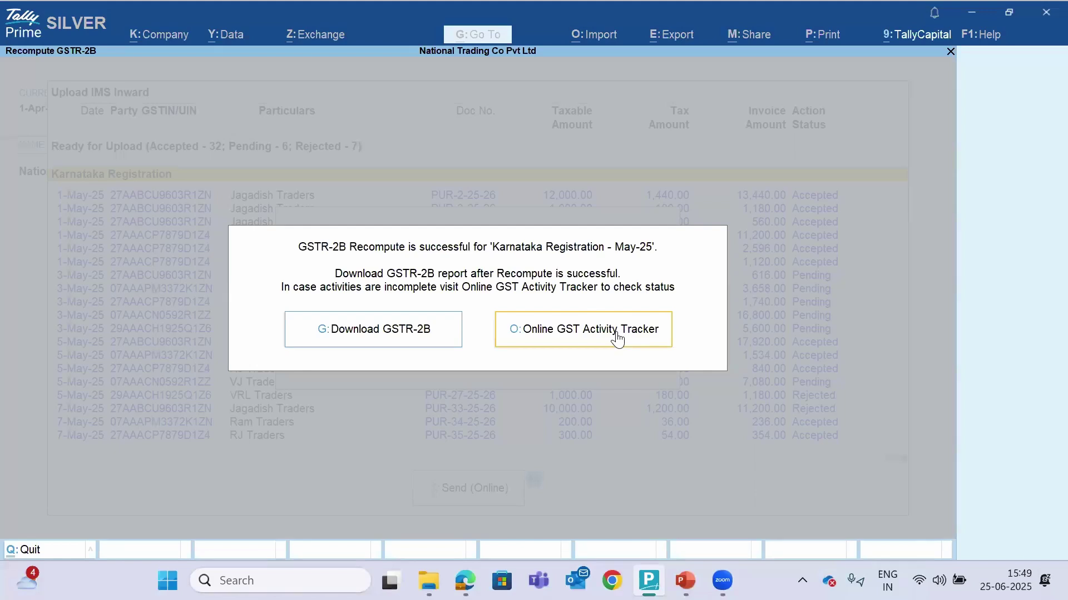
{"action": "key", "text": "Escape"}
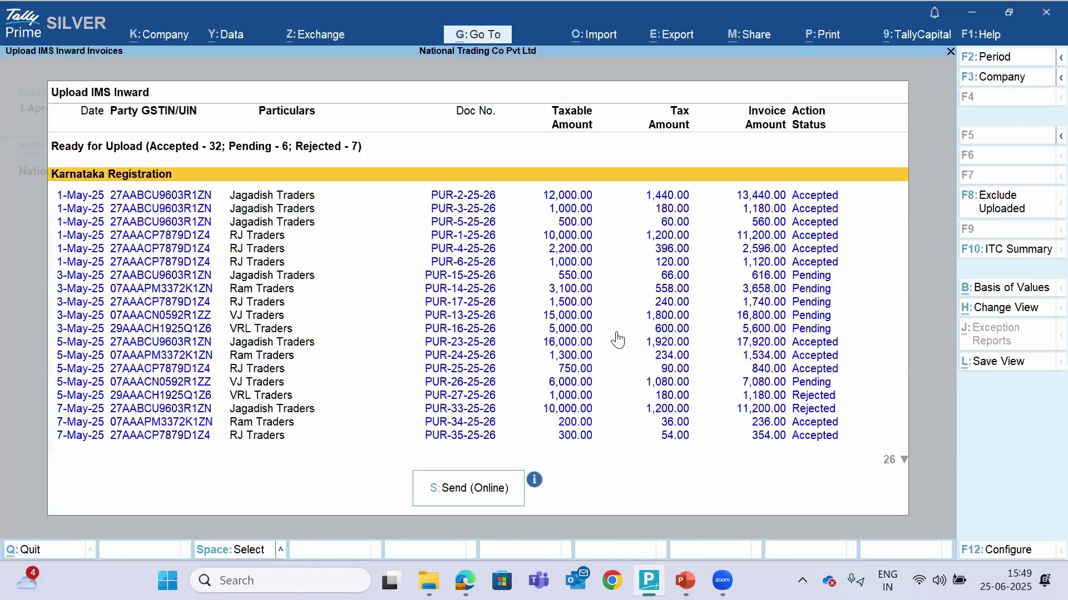
{"action": "key", "text": "Escape"}
{"action": "key", "text": "Escape"}
{"action": "key", "text": "Escape"}
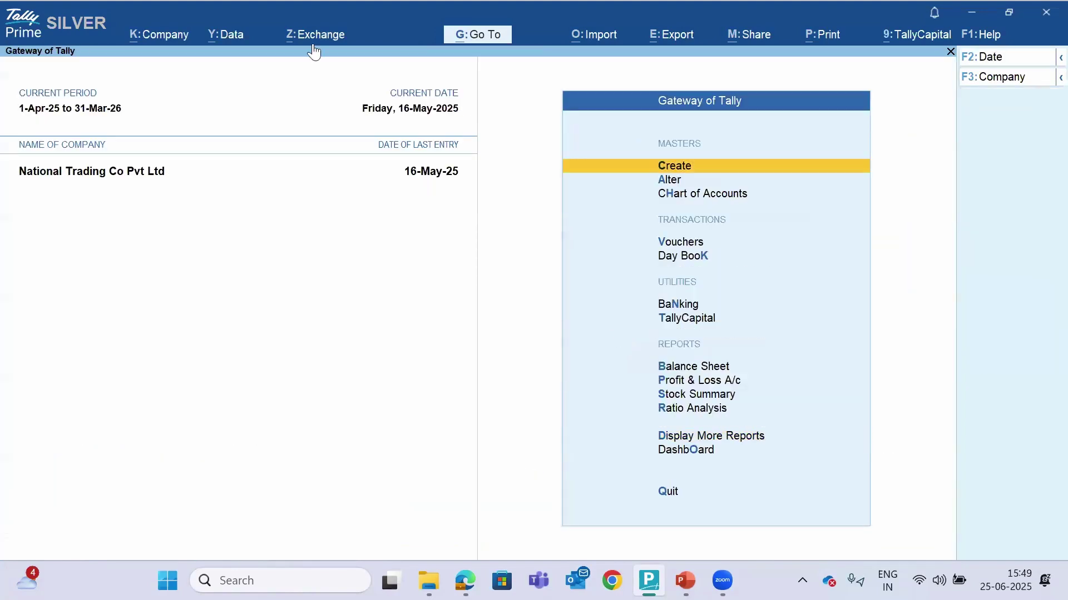
Open the IMS inward invoice download from the GST exchange options, then cancel it
{"action": "left_click", "coordinate": [317, 36]}
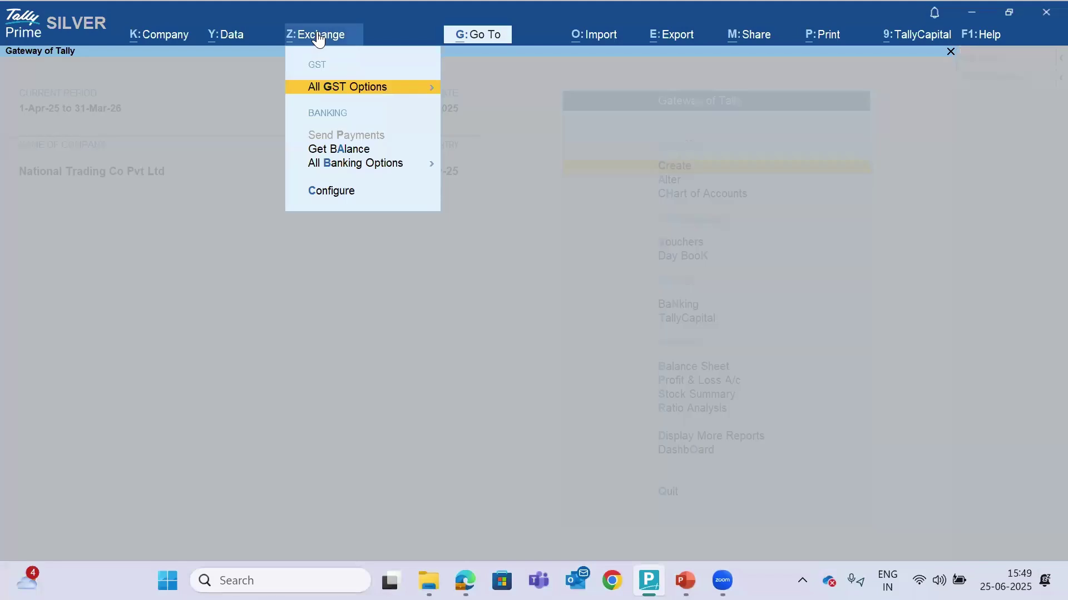
{"action": "key", "text": "Return"}
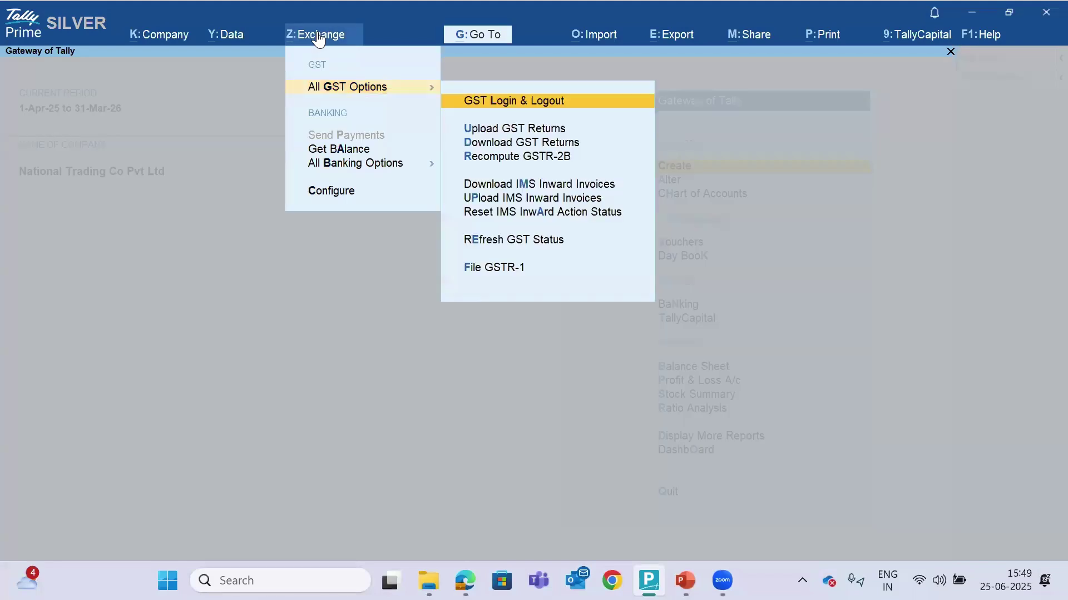
{"action": "left_click", "coordinate": [492, 185]}
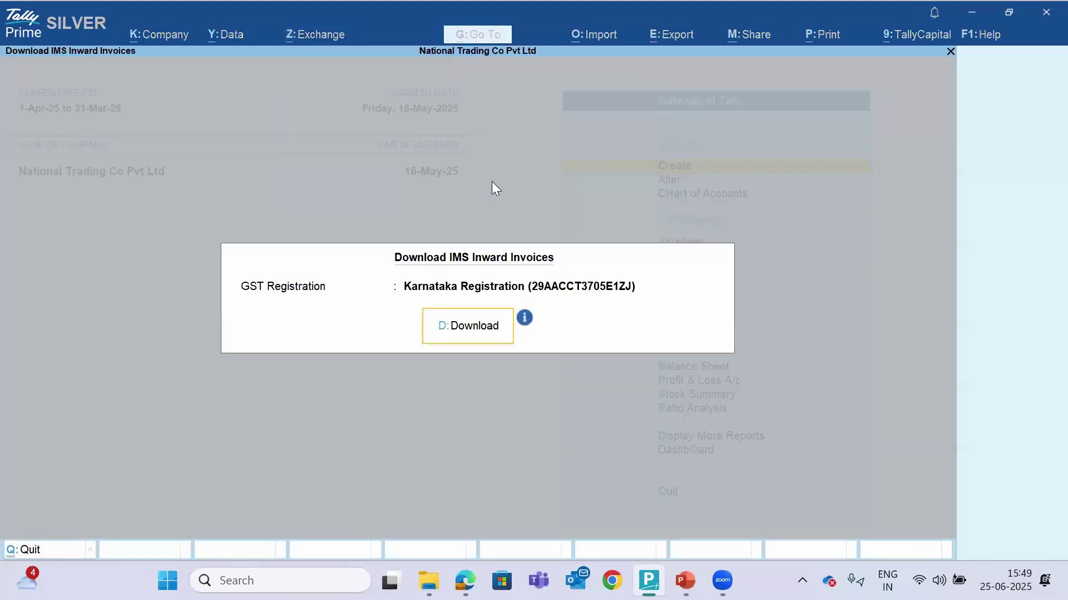
{"action": "key", "text": "Escape"}
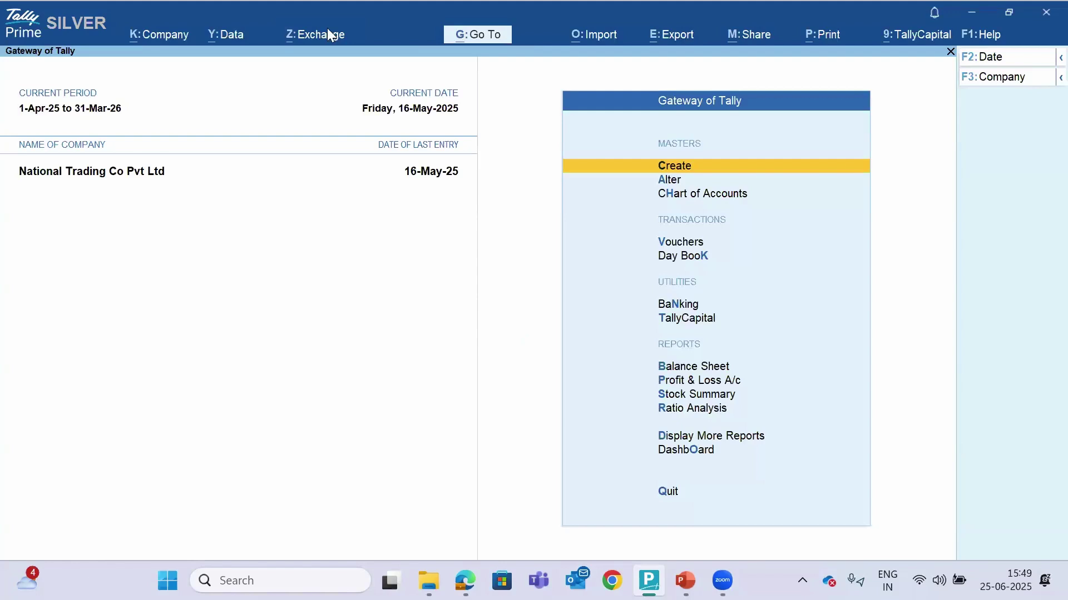
{"action": "key", "text": "alt+z"}
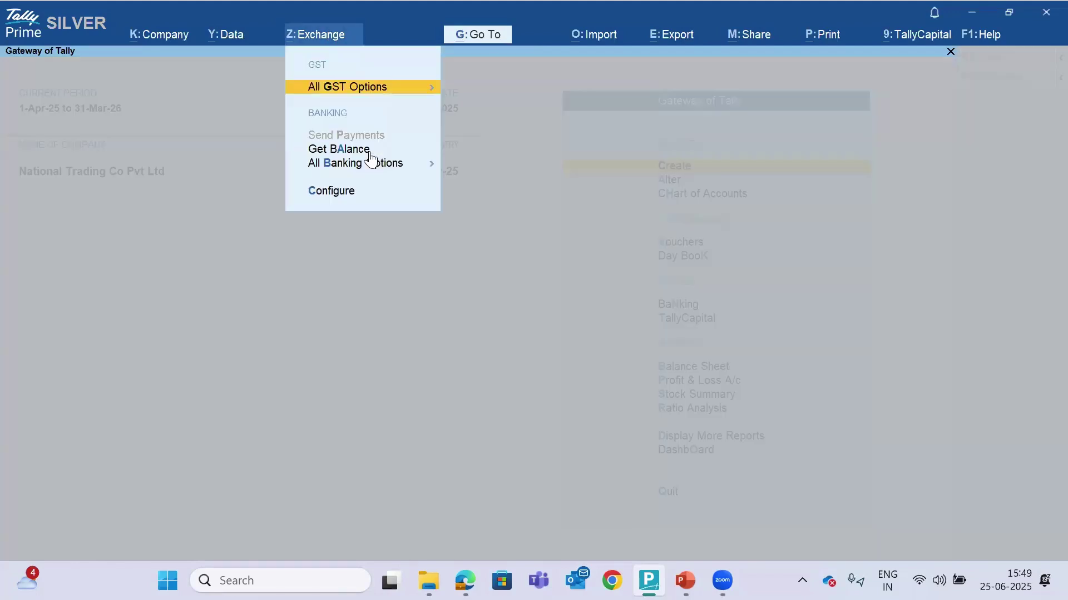
{"action": "key", "text": "Escape"}
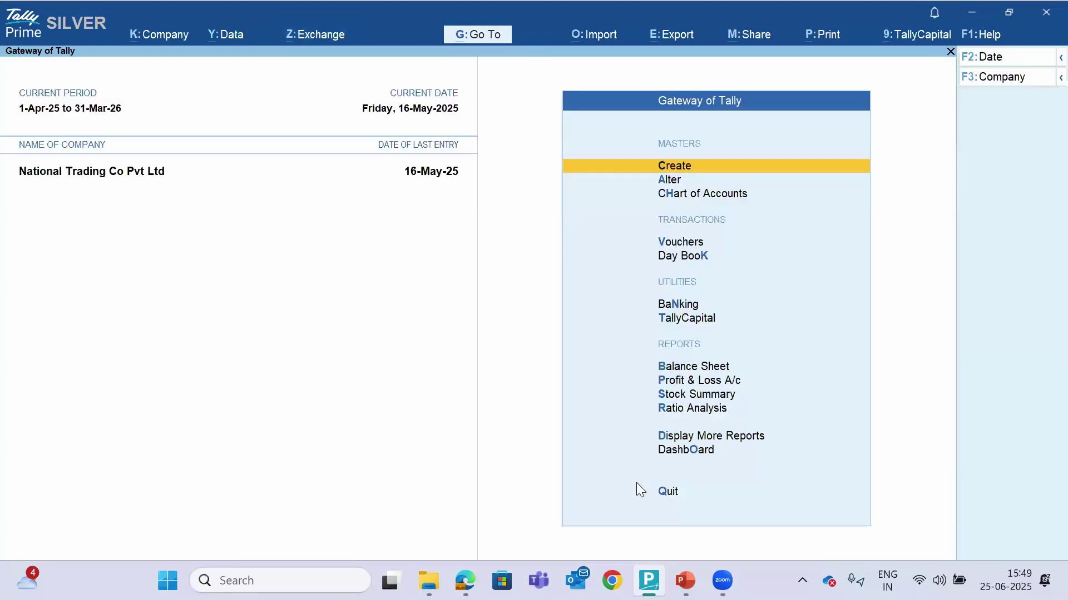
Open the IMS Inward Supplies report and list filed invoices still needing action
{"action": "left_click", "coordinate": [697, 435]}
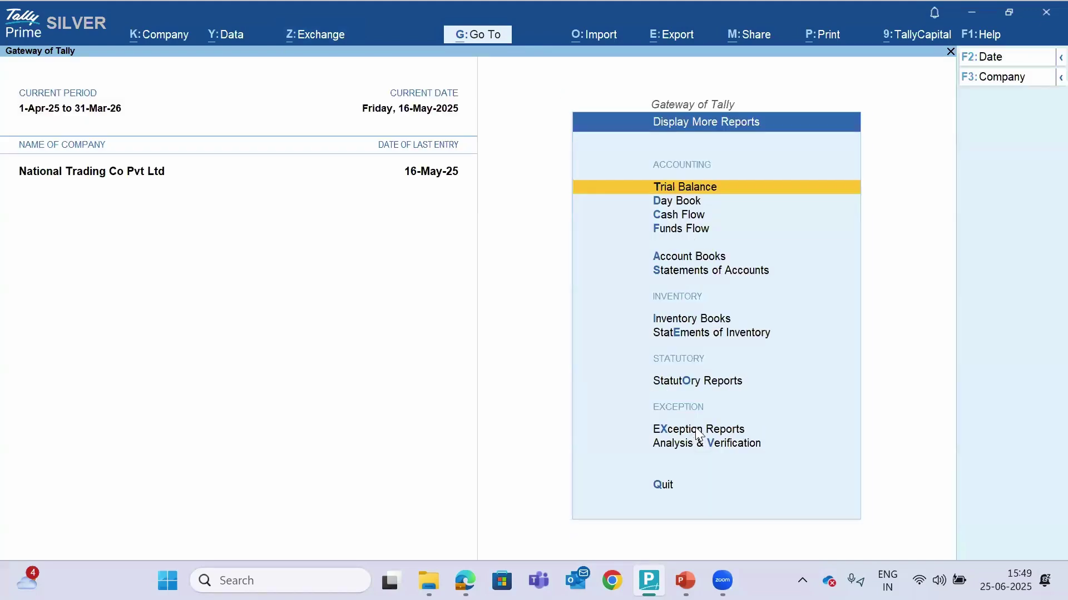
{"action": "key", "text": "u"}
{"action": "key", "text": "Return"}
{"action": "key", "text": "Down"}
{"action": "key", "text": "Down"}
{"action": "key", "text": "Down"}
{"action": "key", "text": "Down"}
{"action": "key", "text": "Down"}
{"action": "key", "text": "Down"}
{"action": "key", "text": "Down"}
{"action": "key", "text": "Down"}
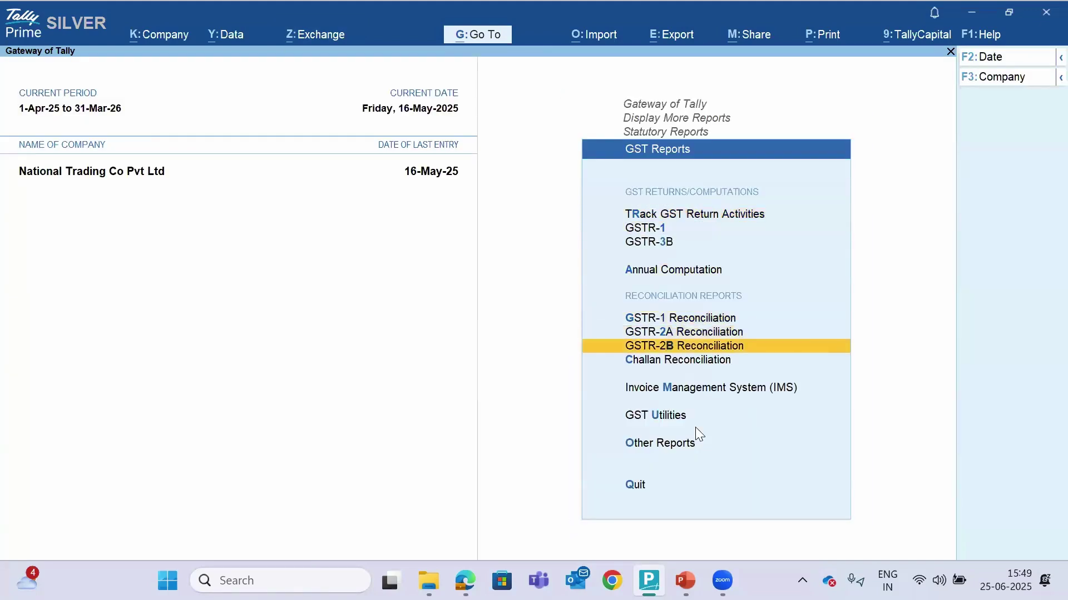
{"action": "key", "text": "Return"}
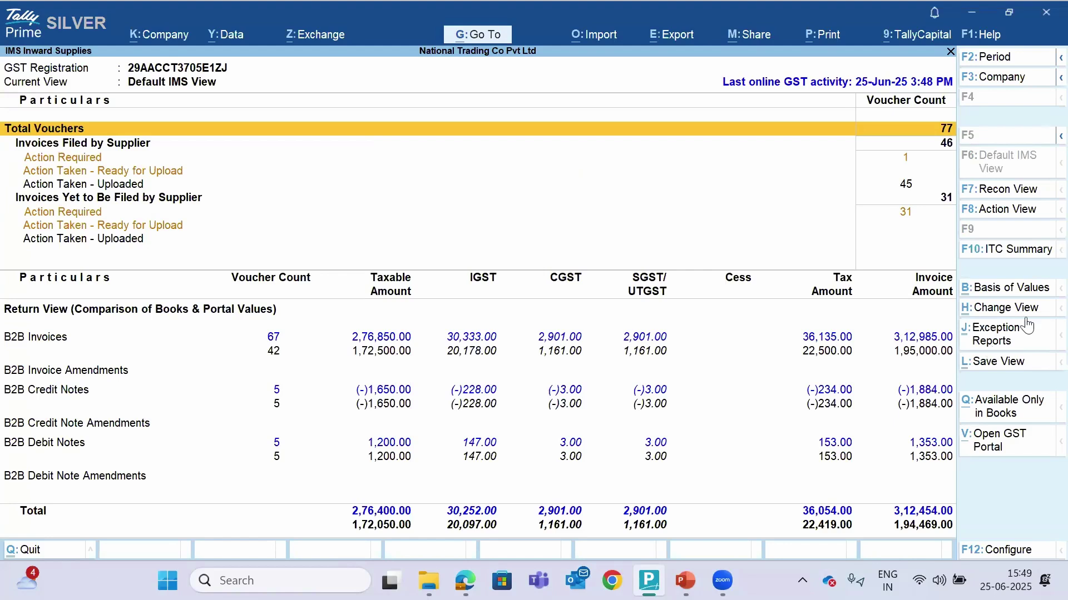
{"action": "key", "text": "Down"}
{"action": "key", "text": "Down"}
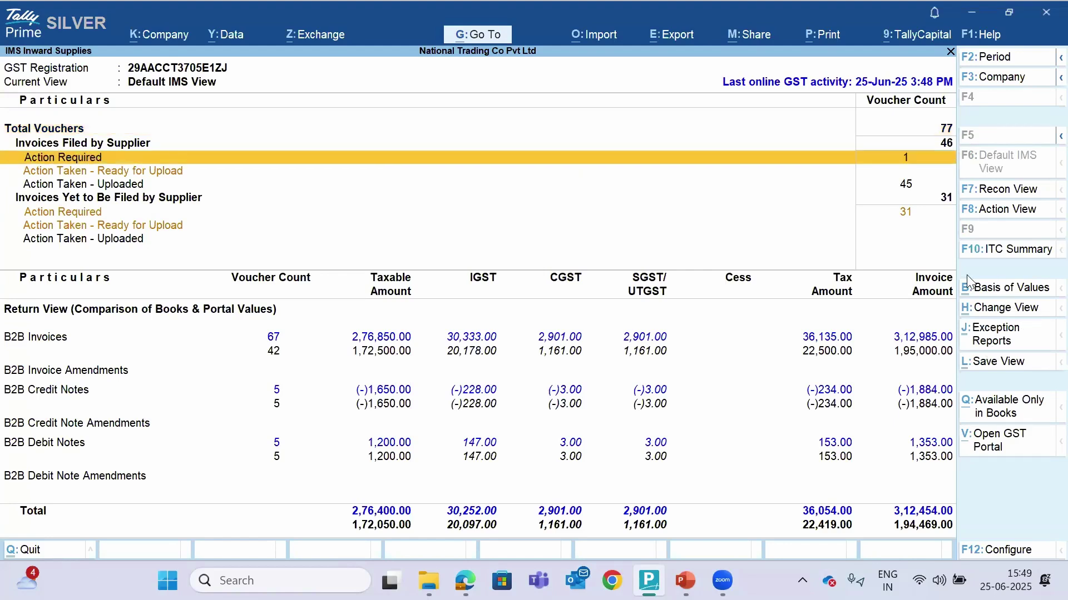
{"action": "key", "text": "Return"}
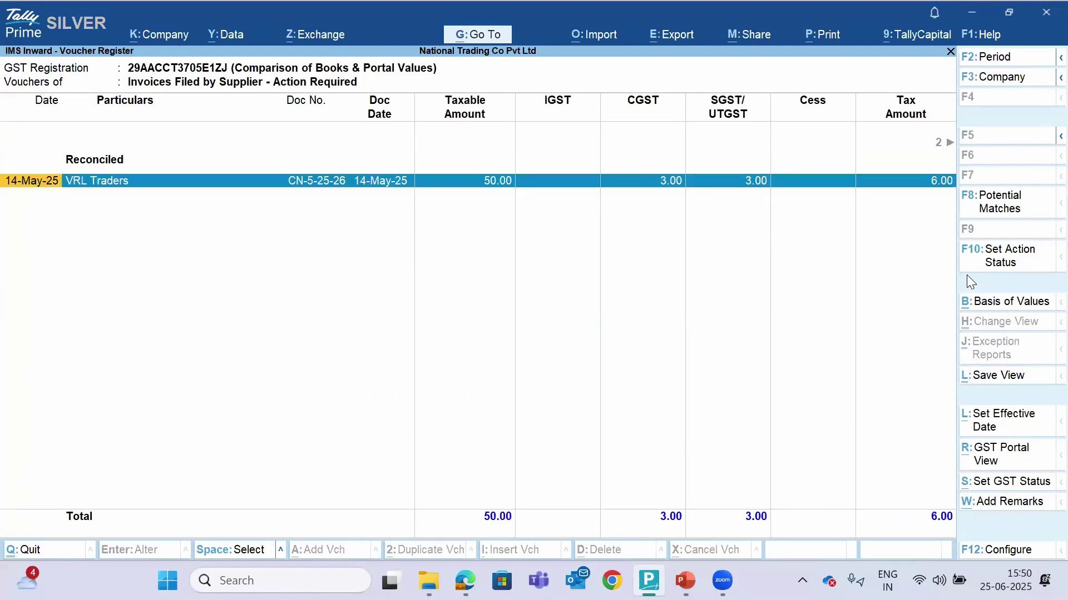
Open the action status for the VRL Traders invoice, then exit to GST Reports
{"action": "left_click", "coordinate": [1017, 260]}
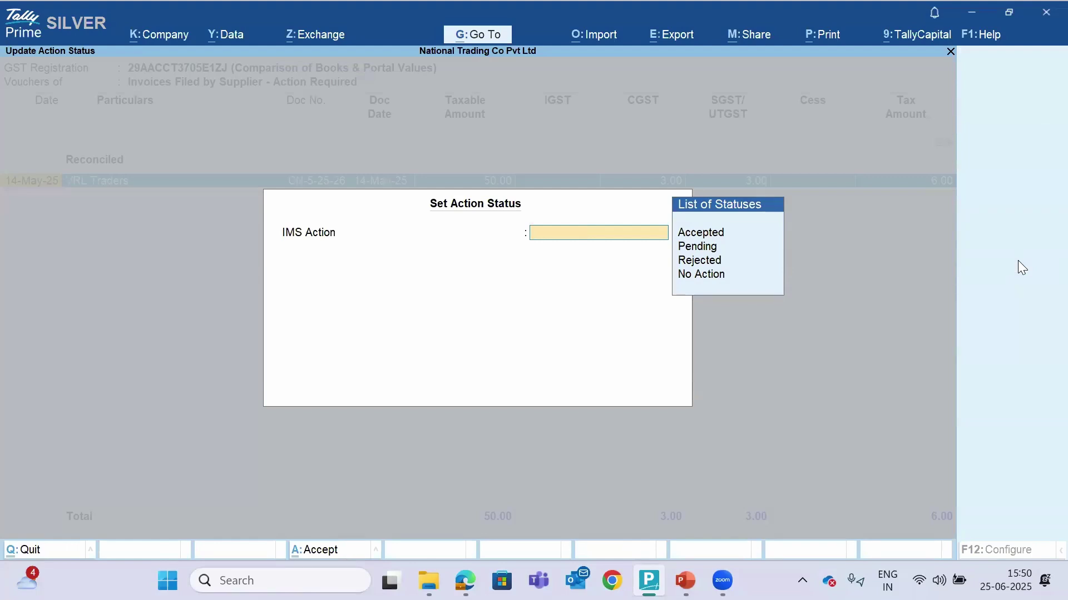
{"action": "key", "text": "Escape"}
{"action": "key", "text": "y"}
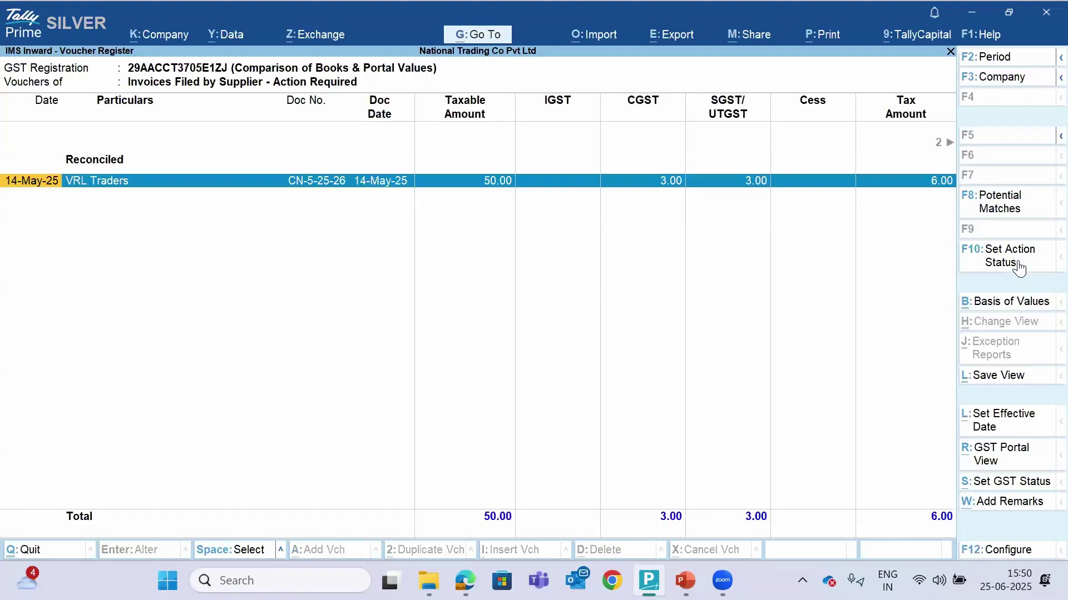
{"action": "key", "text": "Escape"}
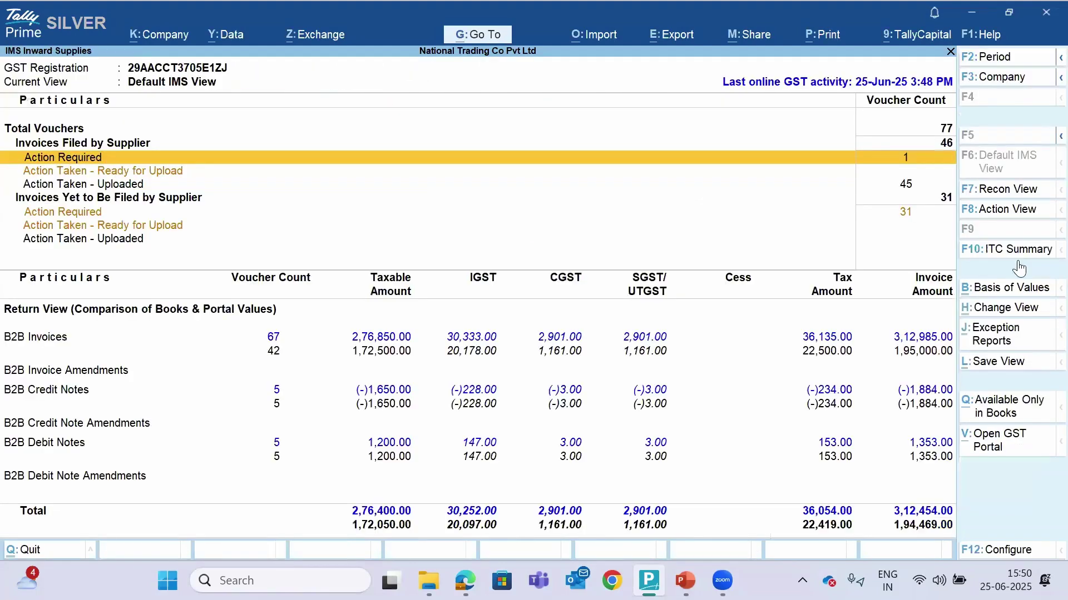
{"action": "key", "text": "Escape"}
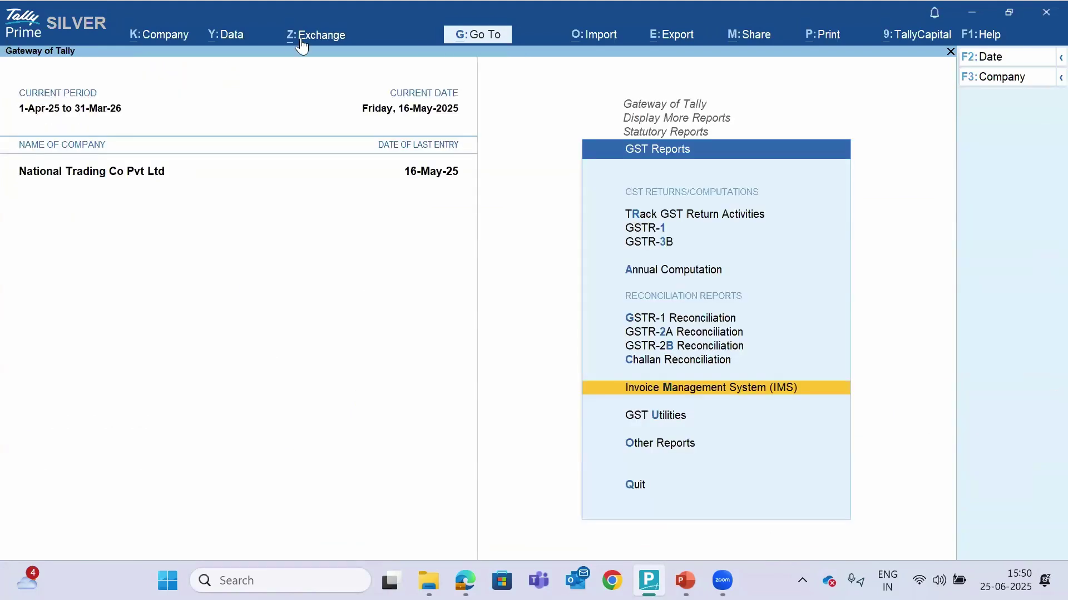
{"action": "left_click", "coordinate": [302, 38]}
Reset IMS Inward action status for all 77 Karnataka Registration documents and check the activity tracker
{"action": "key", "text": "Return"}
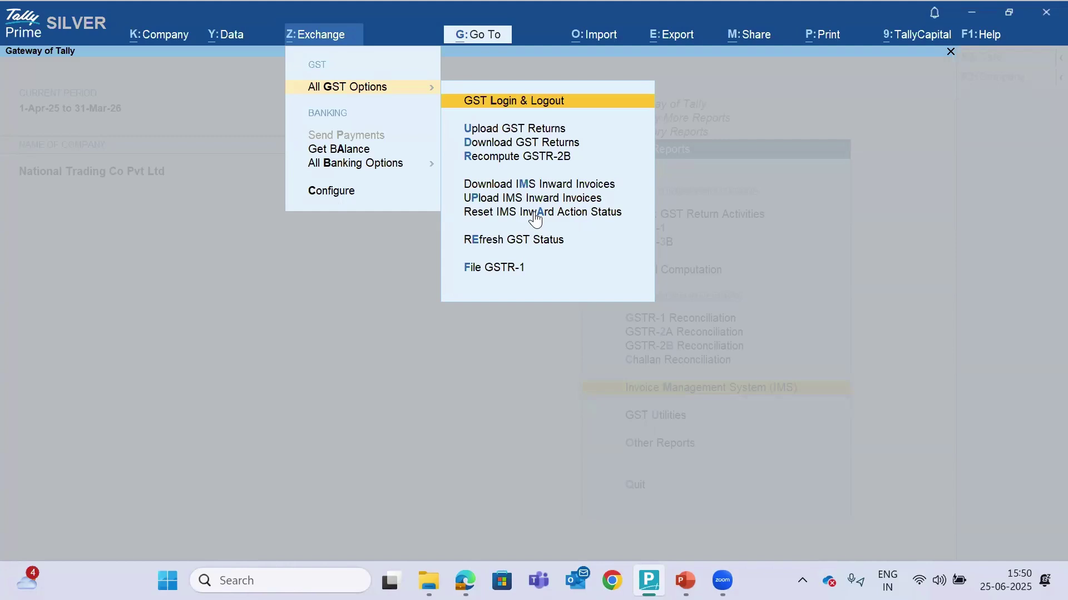
{"action": "left_click", "coordinate": [535, 213]}
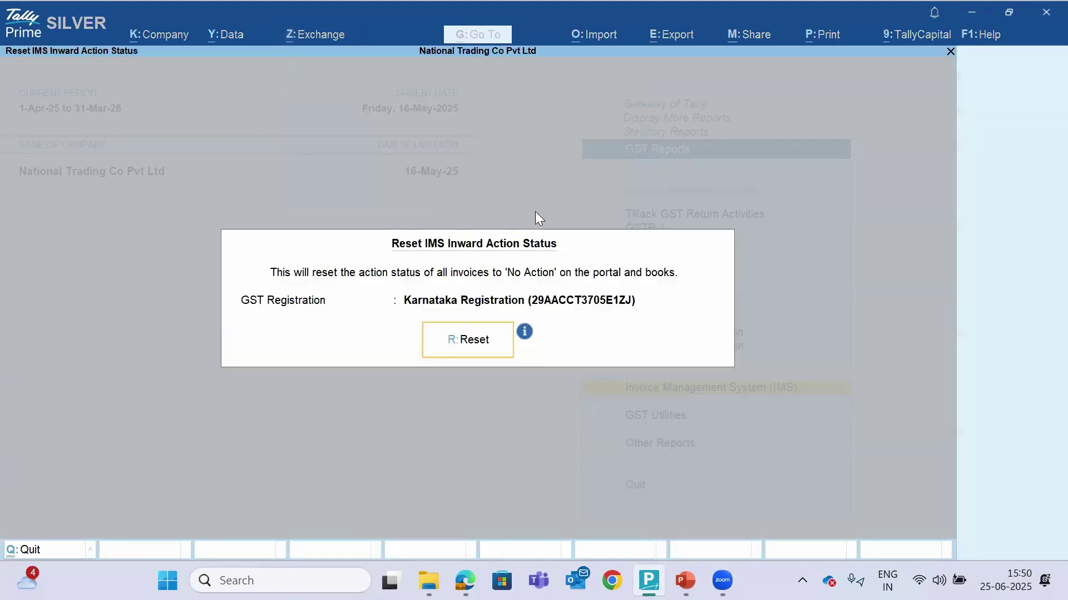
{"action": "key", "text": "Escape"}
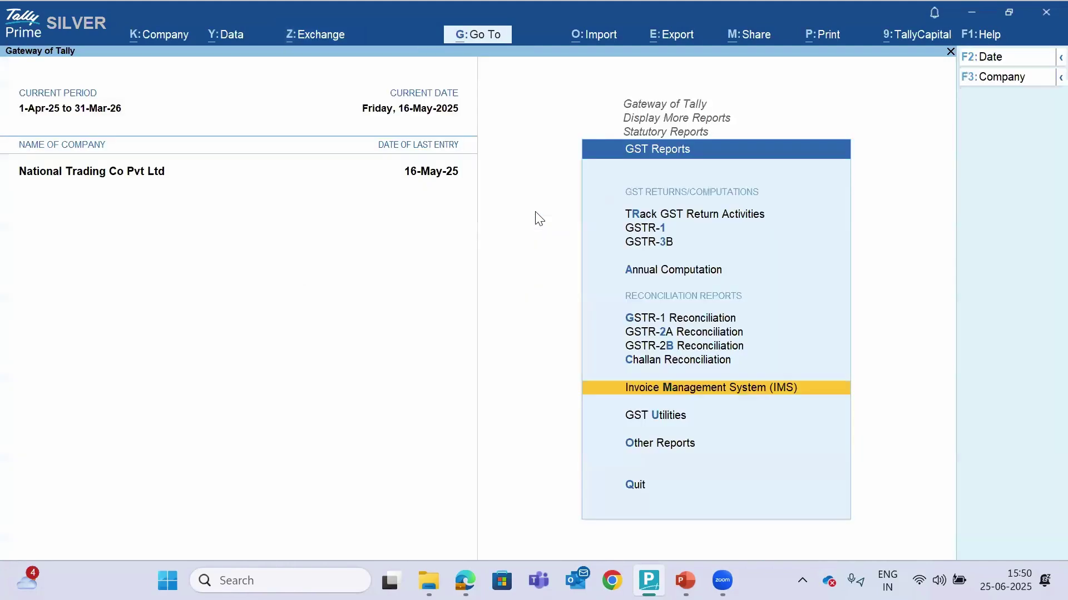
{"action": "left_click", "coordinate": [323, 32]}
{"action": "key", "text": "Down"}
{"action": "key", "text": "Down"}
{"action": "key", "text": "Down"}
{"action": "key", "text": "Down"}
{"action": "key", "text": "Down"}
{"action": "key", "text": "Down"}
{"action": "key", "text": "Return"}
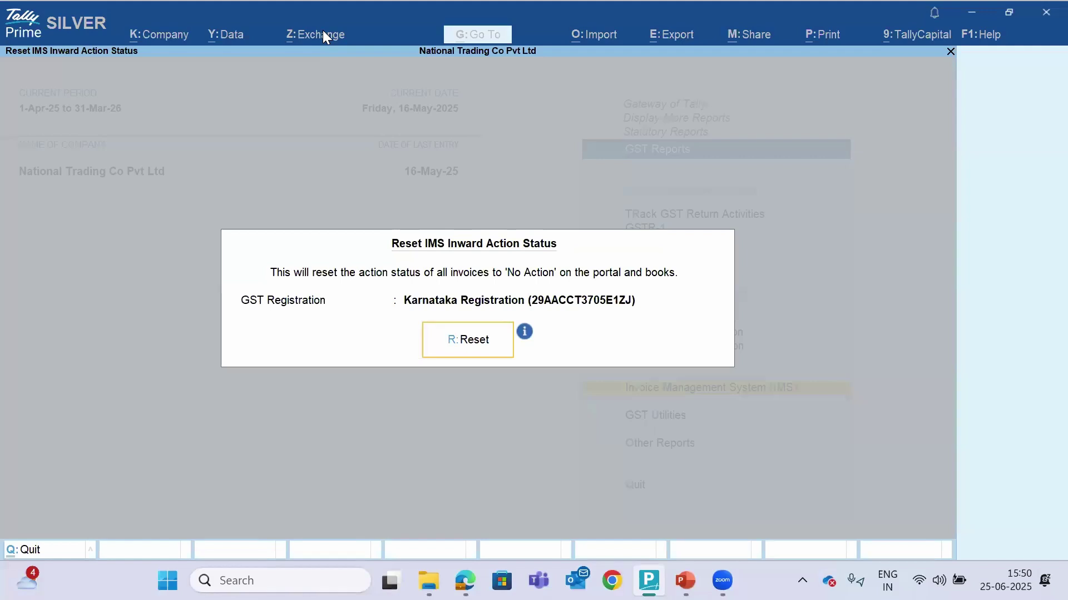
{"action": "key", "text": "Return"}
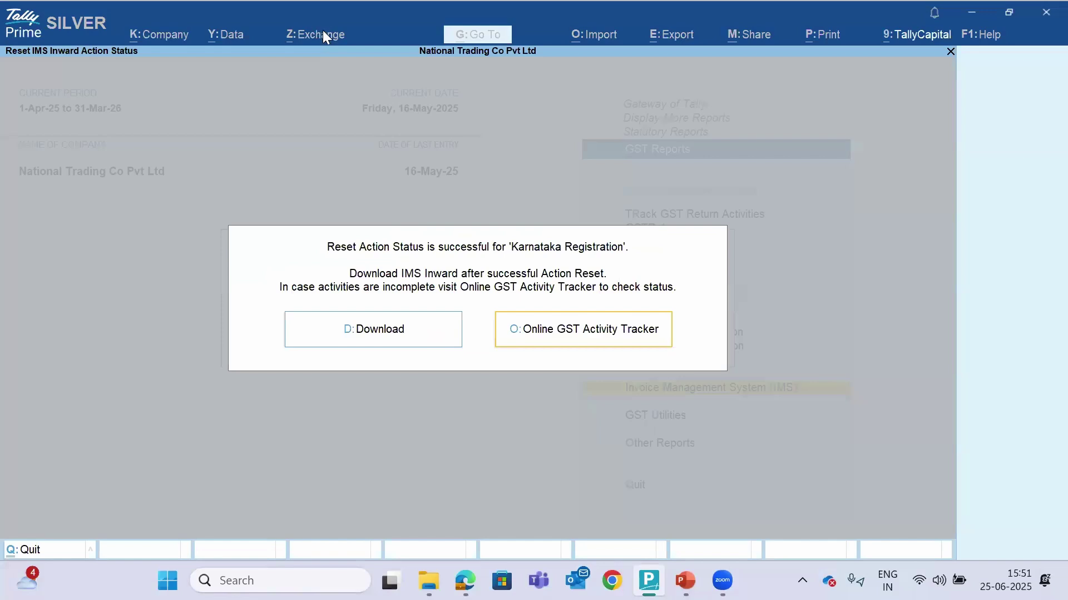
{"action": "key", "text": "Return"}
{"action": "key", "text": "Escape"}
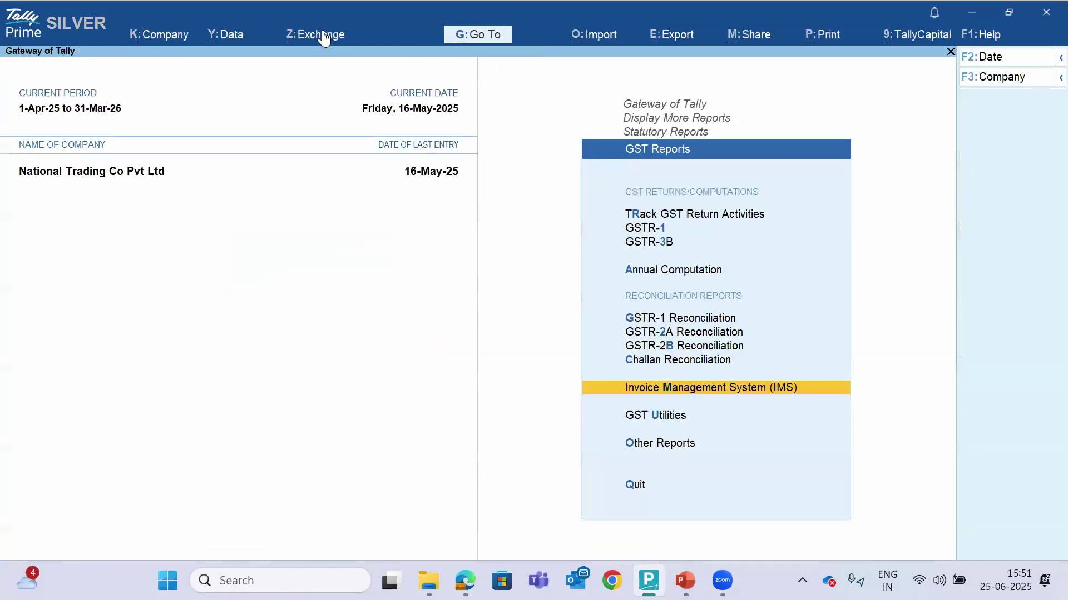
Open the IMS Inward Supplies report, now showing 46 filed invoices needing action
{"action": "key", "text": "o"}
{"action": "key", "text": "Escape"}
{"action": "key", "text": "Escape"}
{"action": "key", "text": "Escape"}
{"action": "key", "text": "Escape"}
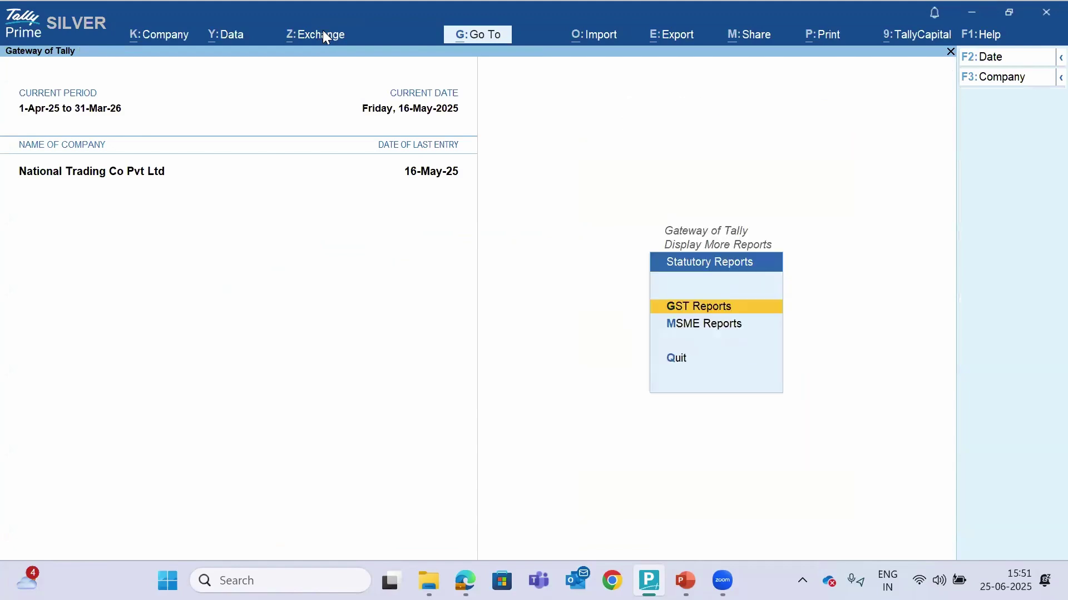
{"action": "key", "text": "Escape"}
{"action": "key", "text": "d"}
{"action": "key", "text": "u"}
{"action": "key", "text": "Return"}
{"action": "key", "text": "Down"}
{"action": "key", "text": "Down"}
{"action": "key", "text": "Down"}
{"action": "key", "text": "Down"}
{"action": "key", "text": "Down"}
{"action": "key", "text": "Down"}
{"action": "key", "text": "Down"}
{"action": "key", "text": "Down"}
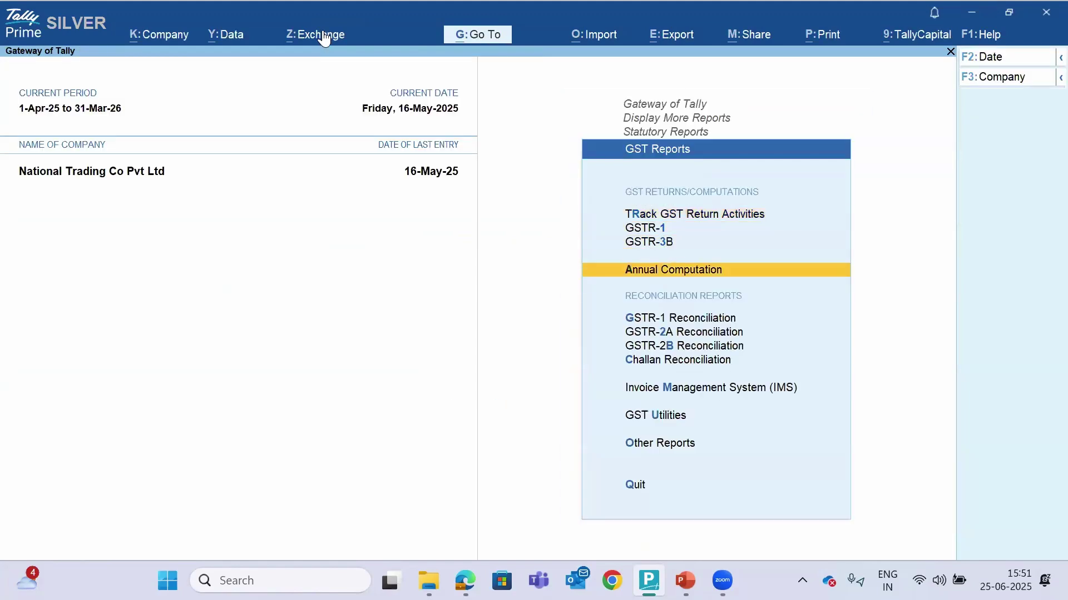
{"action": "key", "text": "Return"}
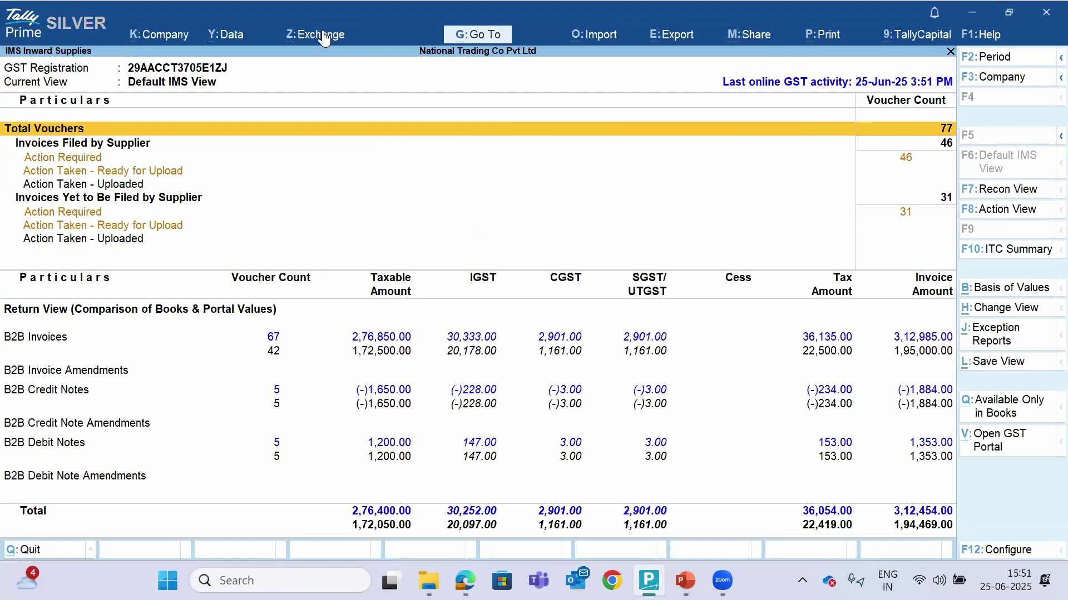
Refresh GST status, which lists no pending activities, and exit to Gateway of Tally
{"action": "left_click", "coordinate": [326, 38]}
{"action": "key", "text": "Return"}
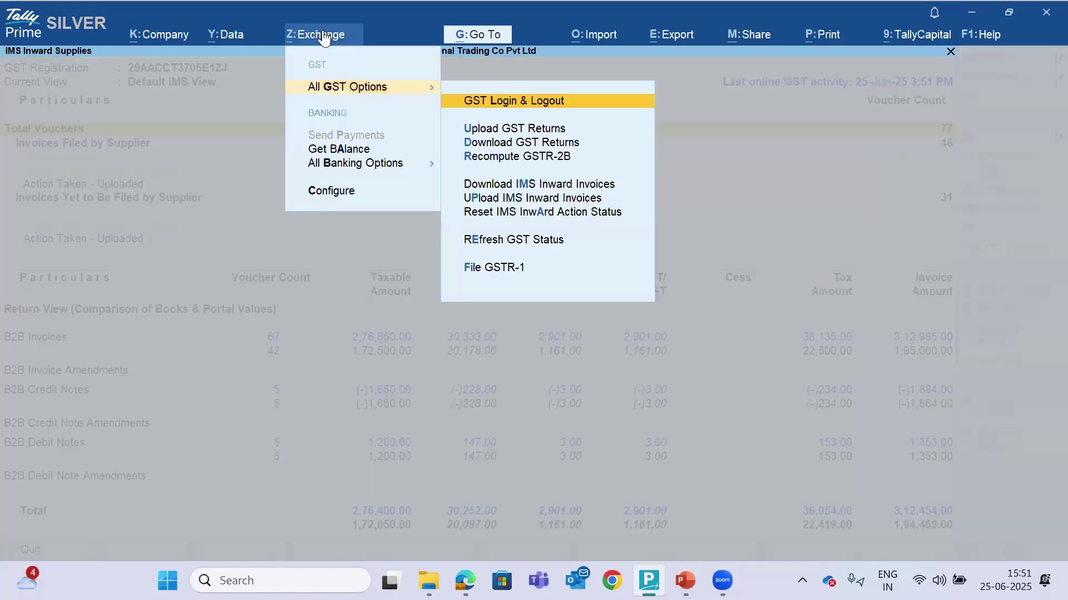
{"action": "key", "text": "Down"}
{"action": "key", "text": "Down"}
{"action": "key", "text": "Down"}
{"action": "key", "text": "Down"}
{"action": "key", "text": "Down"}
{"action": "key", "text": "Down"}
{"action": "key", "text": "Down"}
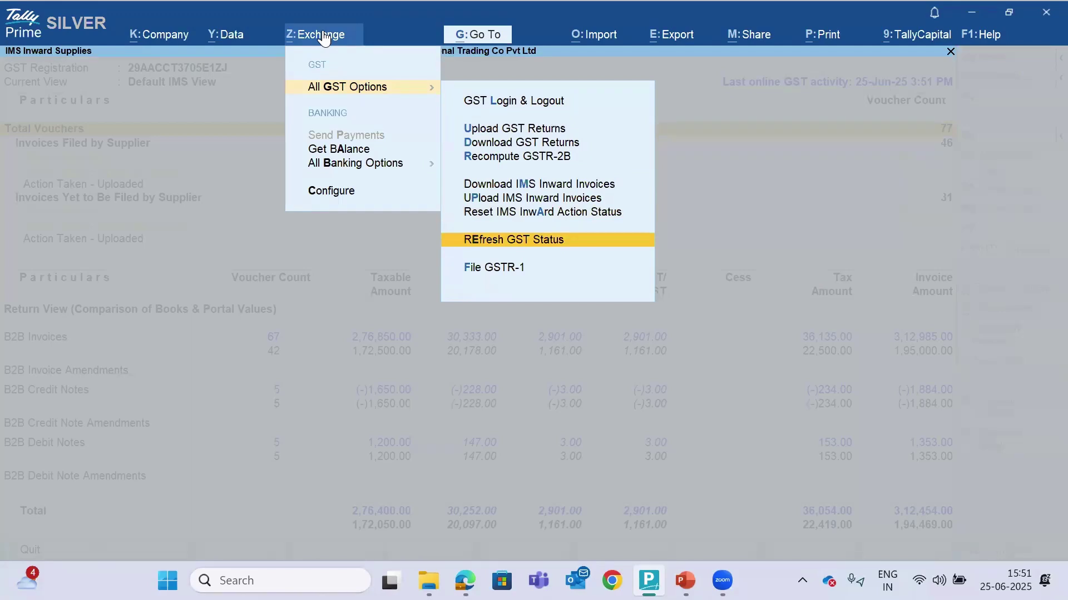
{"action": "key", "text": "Return"}
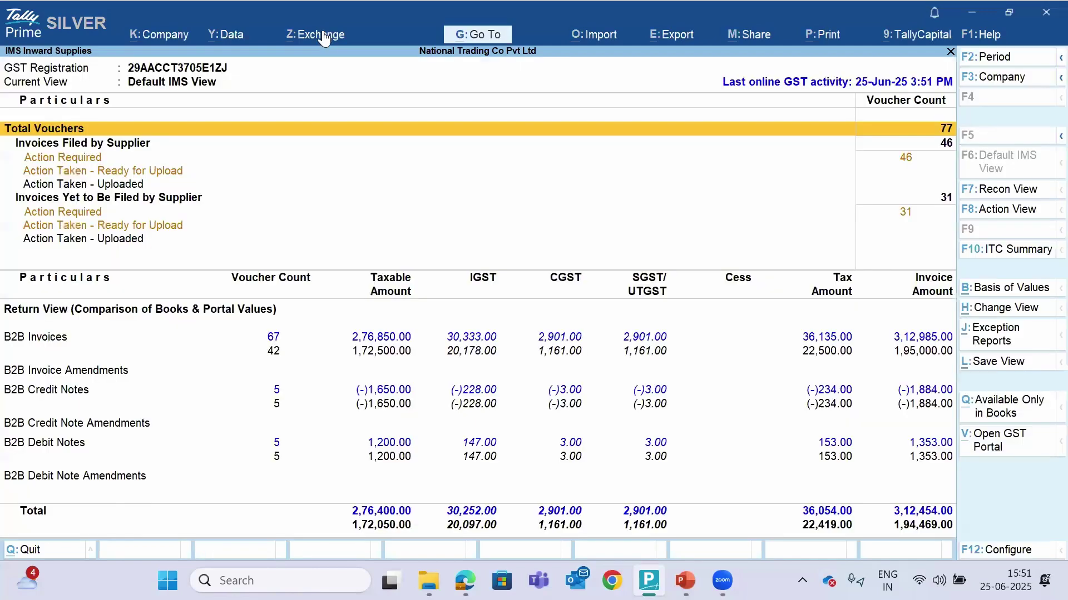
{"action": "key", "text": "Escape"}
{"action": "key", "text": "Escape"}
{"action": "key", "text": "Home"}
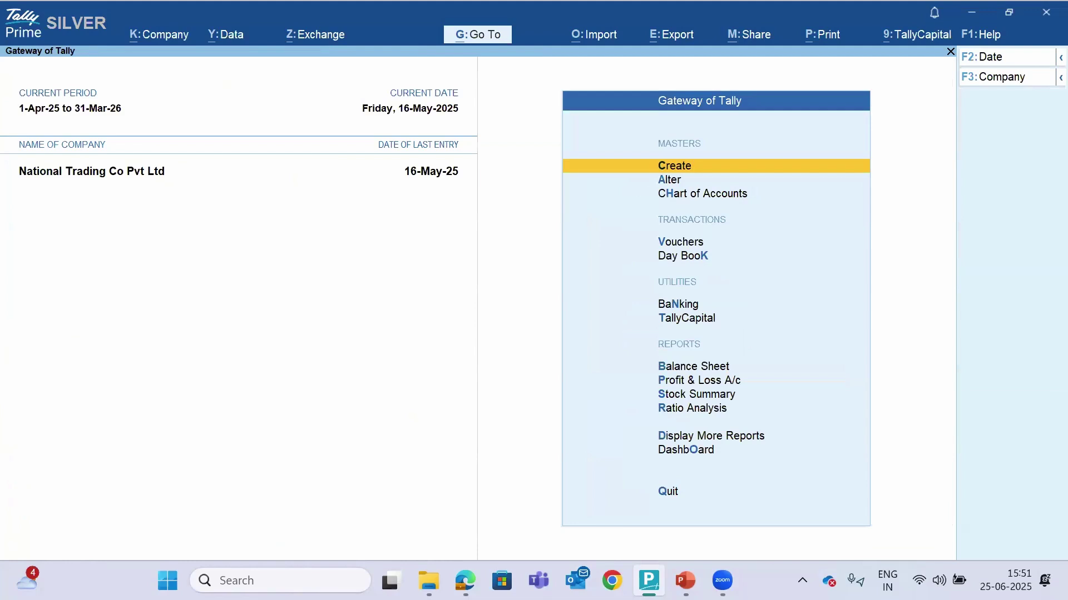
Switch to the IMS deck and start the slide show at slide 7, Product Walkthrough
{"action": "mouse_move", "coordinate": [685, 581]}
{"action": "left_click", "coordinate": [687, 524]}
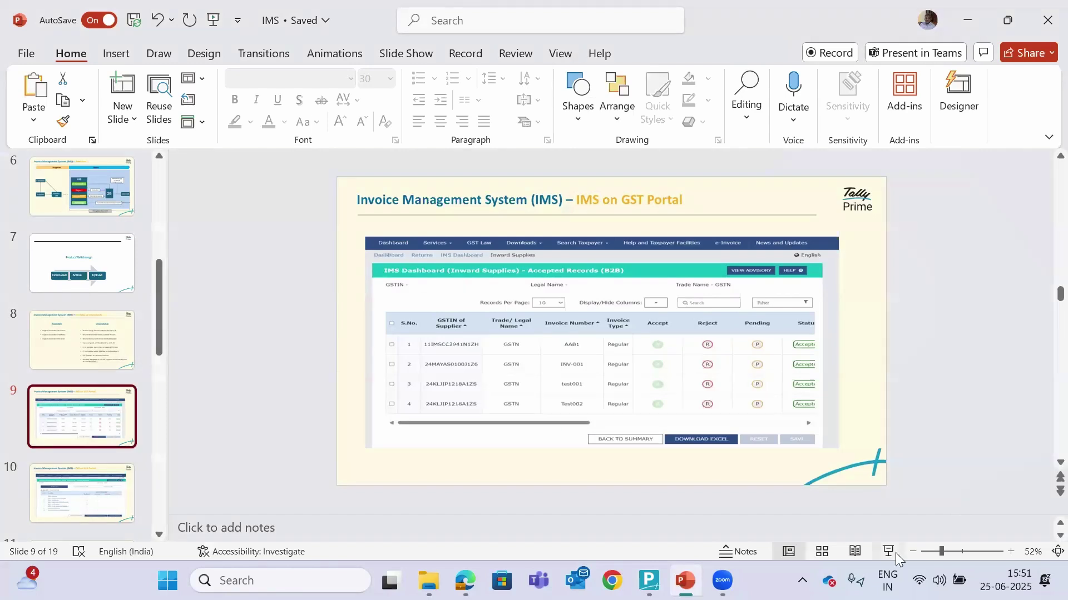
{"action": "key", "text": "Up"}
{"action": "key", "text": "Up"}
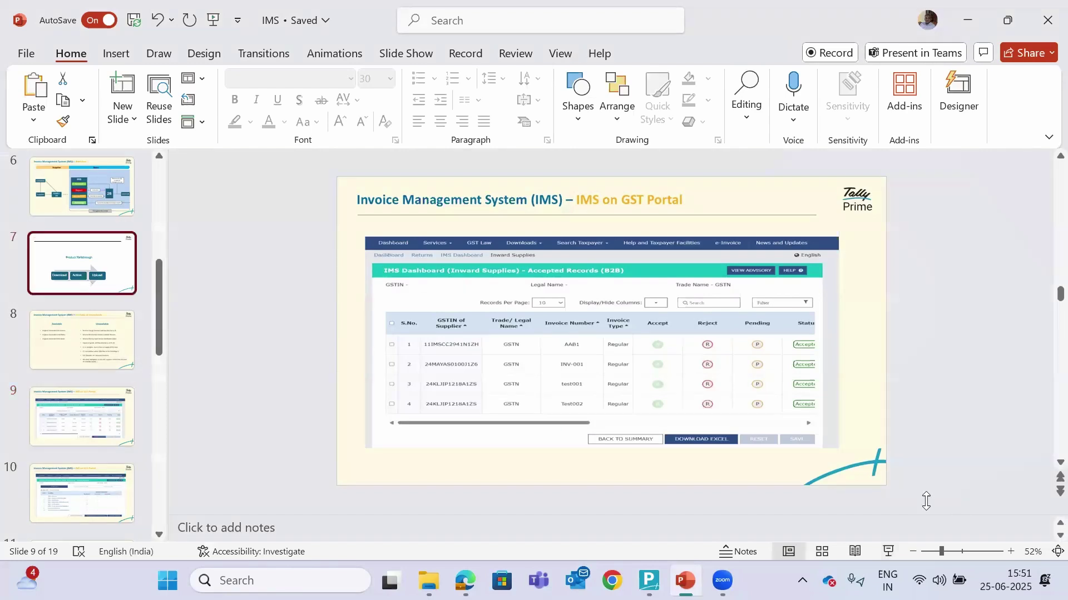
{"action": "left_click", "coordinate": [889, 548]}
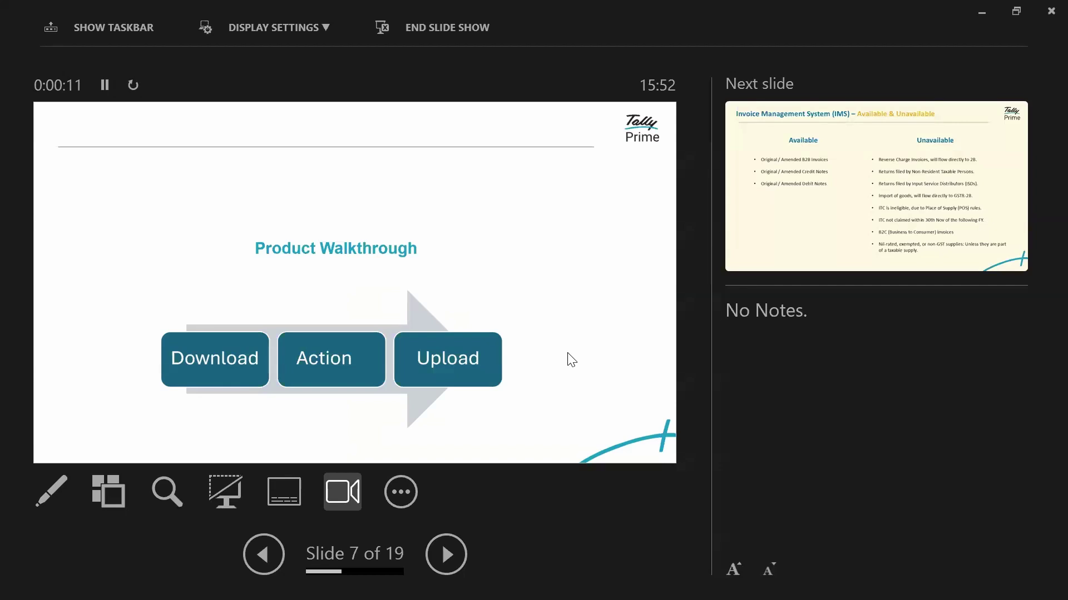
Advance the slide show to slide 8 of 19, IMS – Available & Unavailable
{"action": "left_click", "coordinate": [571, 360]}
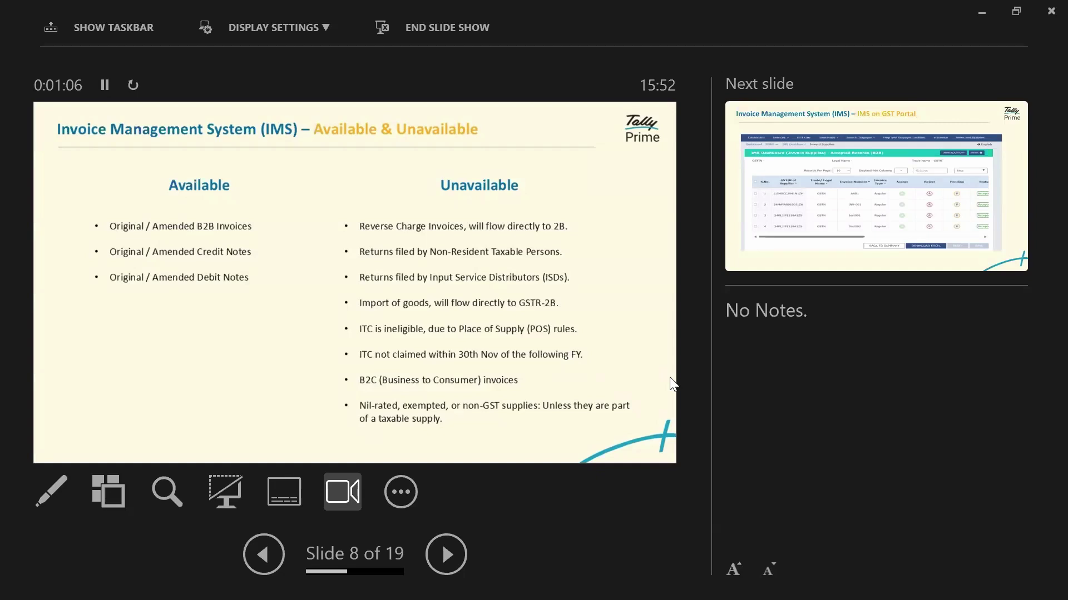
Advance the slide show to slide 9, 'IMS on GST Portal'
{"action": "key", "text": "Right"}
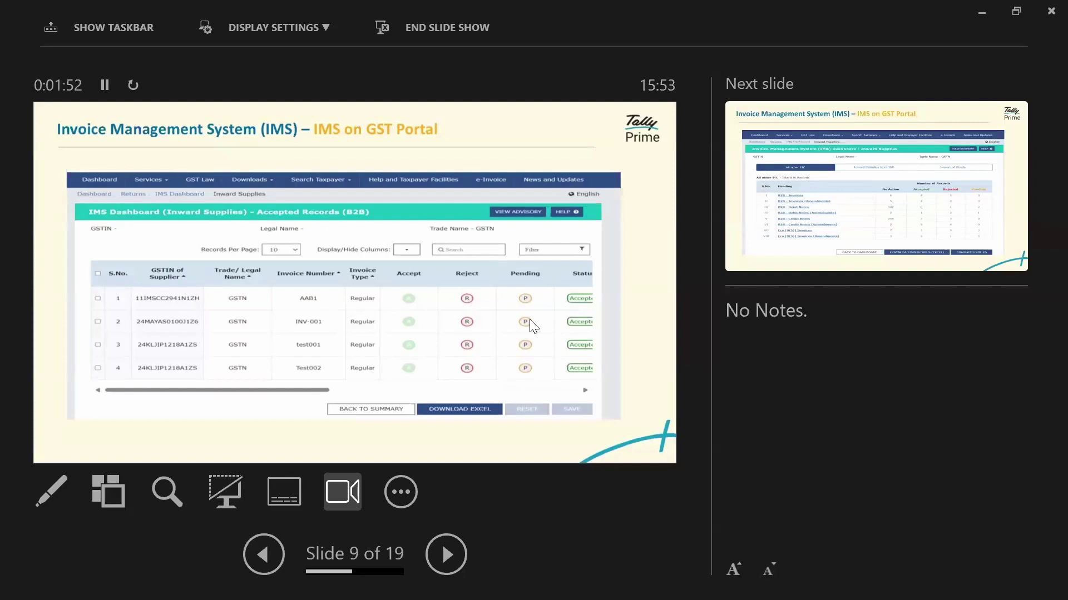
Advance through the IMS dashboard slide 10 to slide 11, 'Benefits to Businesses'
{"action": "key", "text": "Right"}
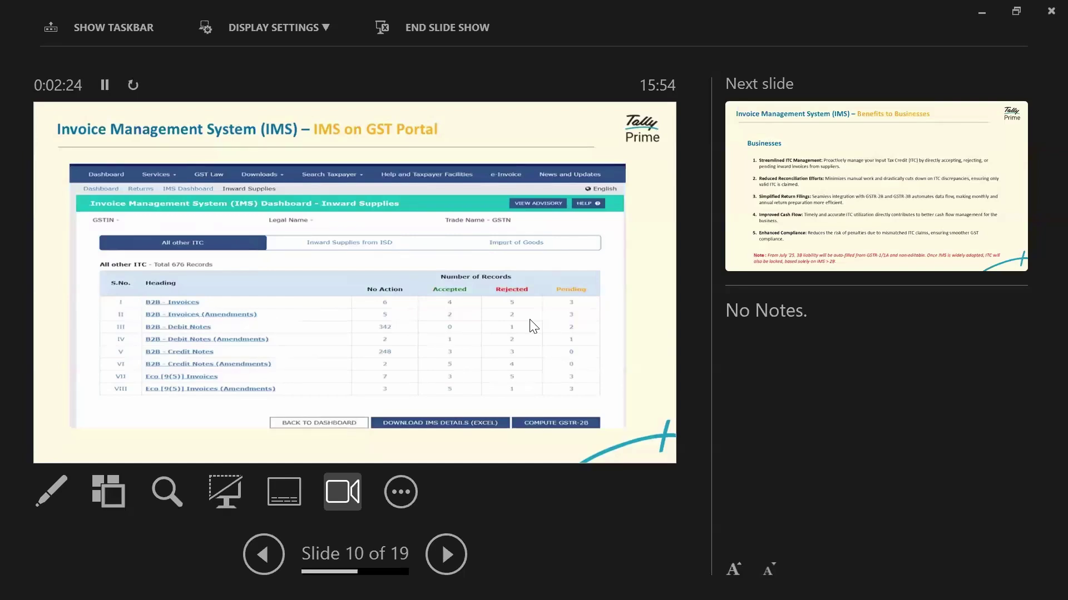
{"action": "key", "text": "Right"}
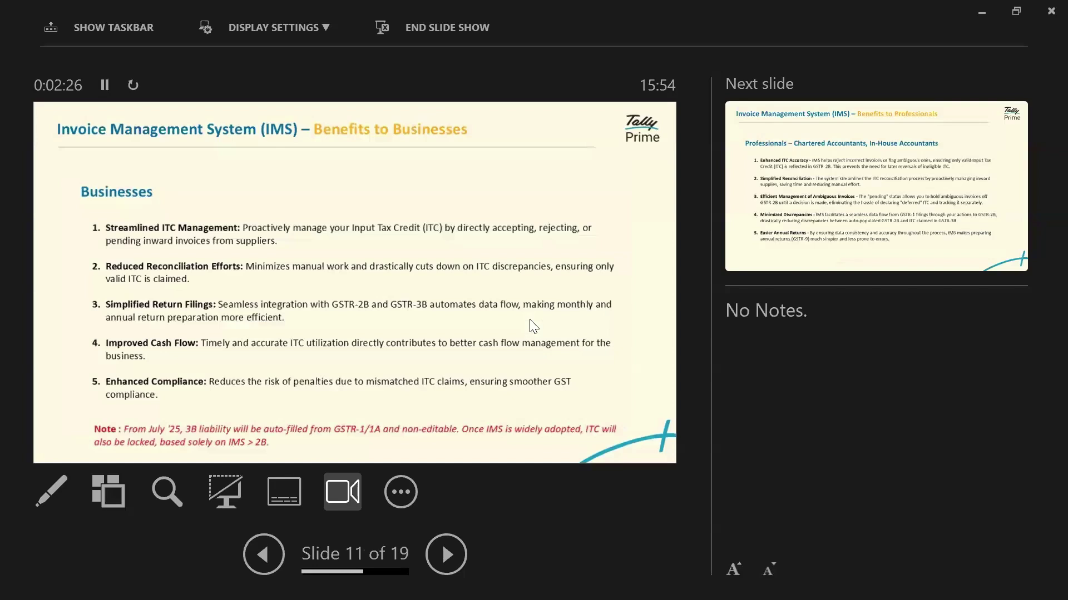